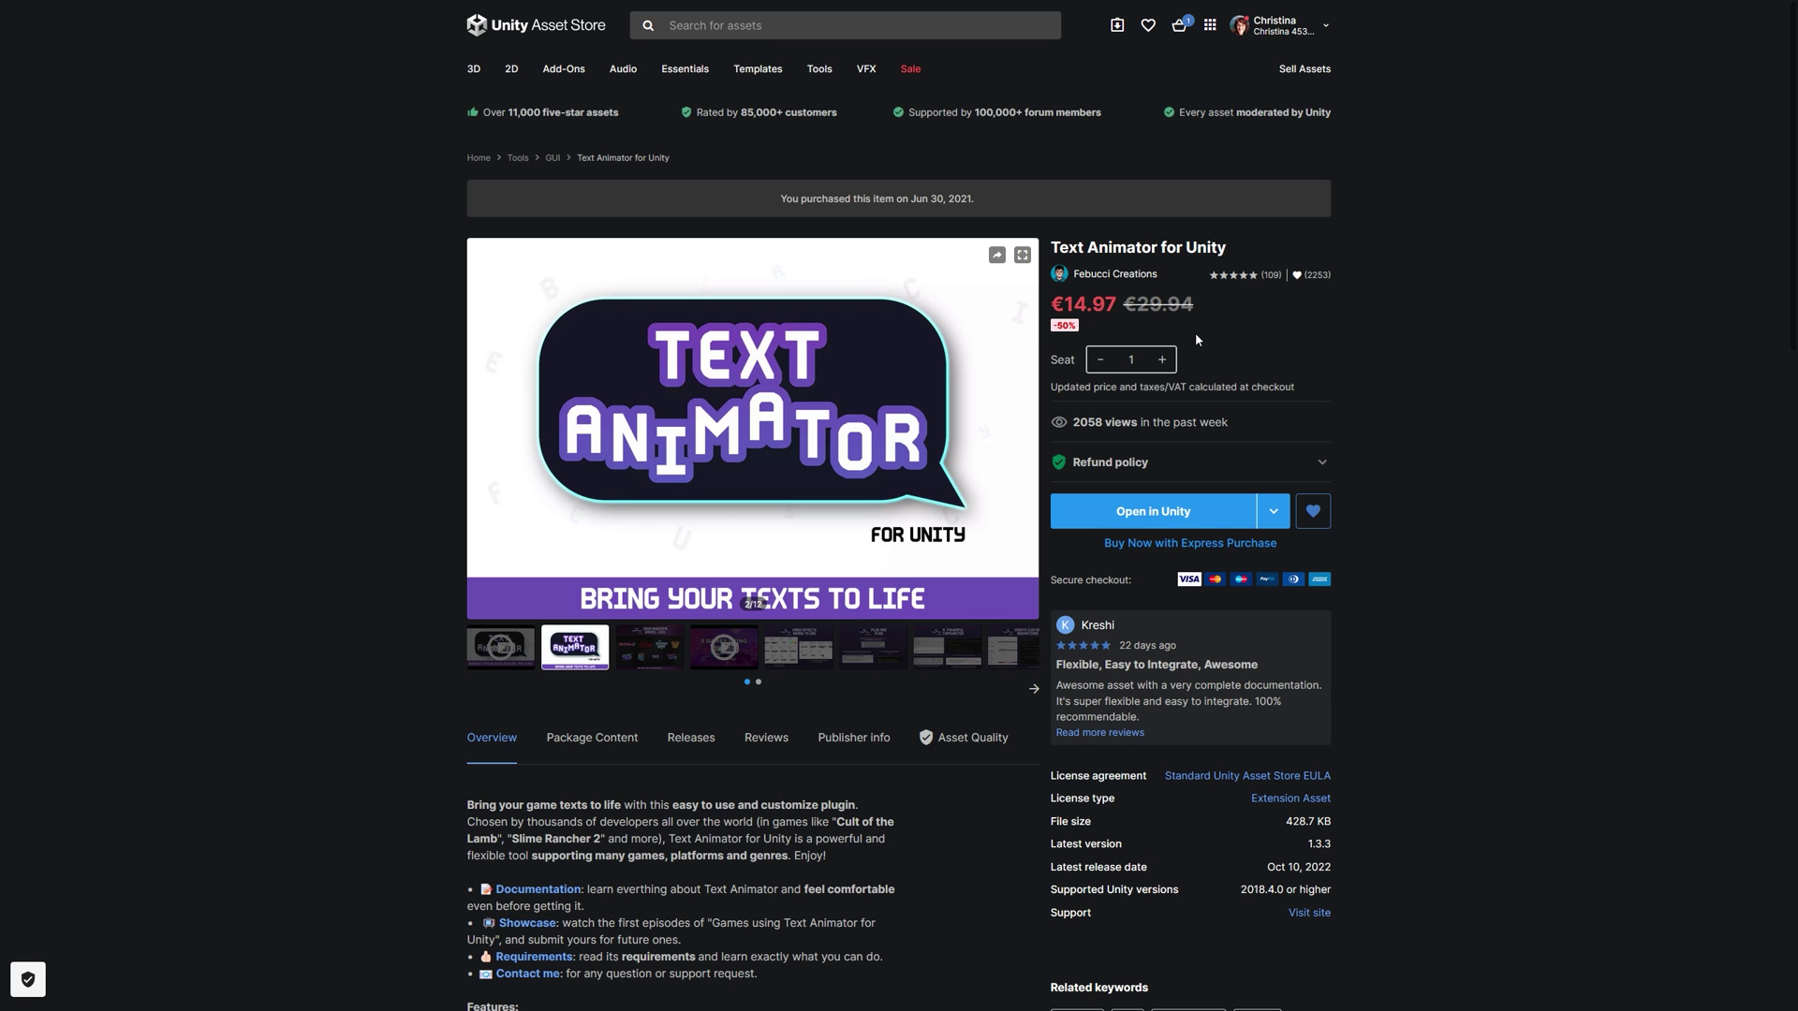
Look through the Text Animator for Unity asset's description and feature list, and open its reviews.
scroll(1448, 401, down, 4)
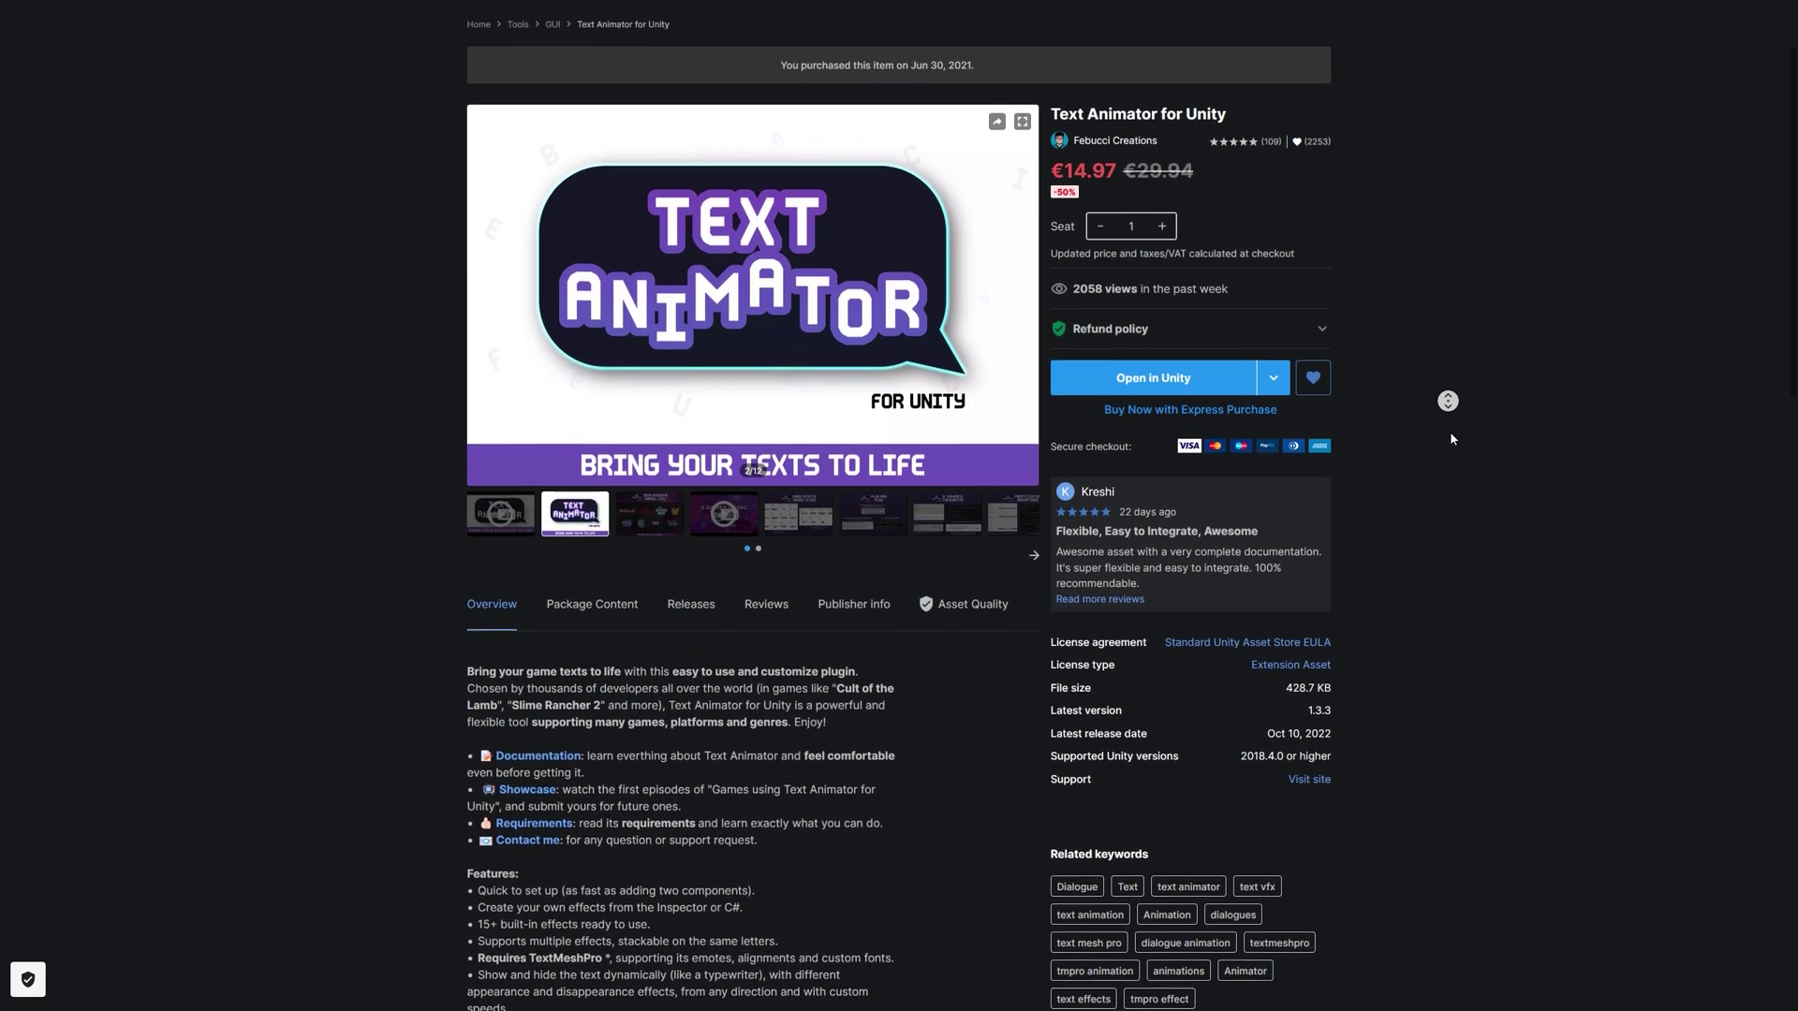
scroll(1448, 401, down, 5)
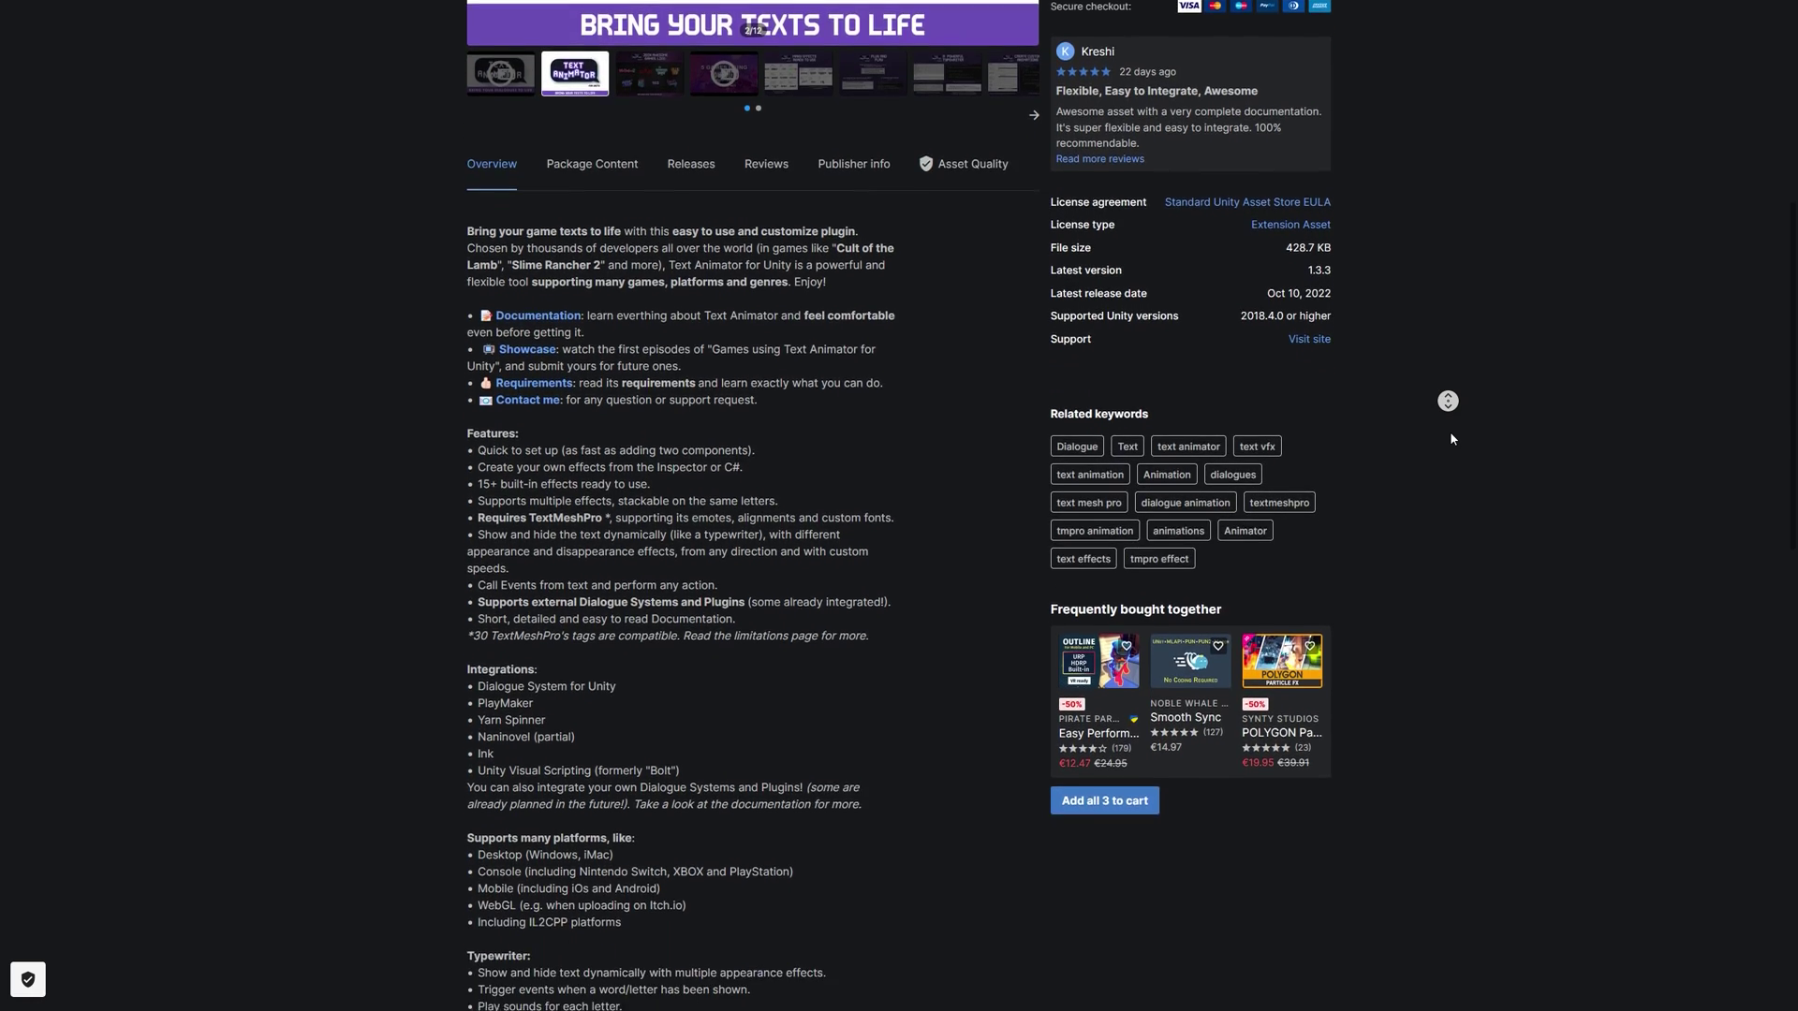
scroll(1448, 401, down, 1)
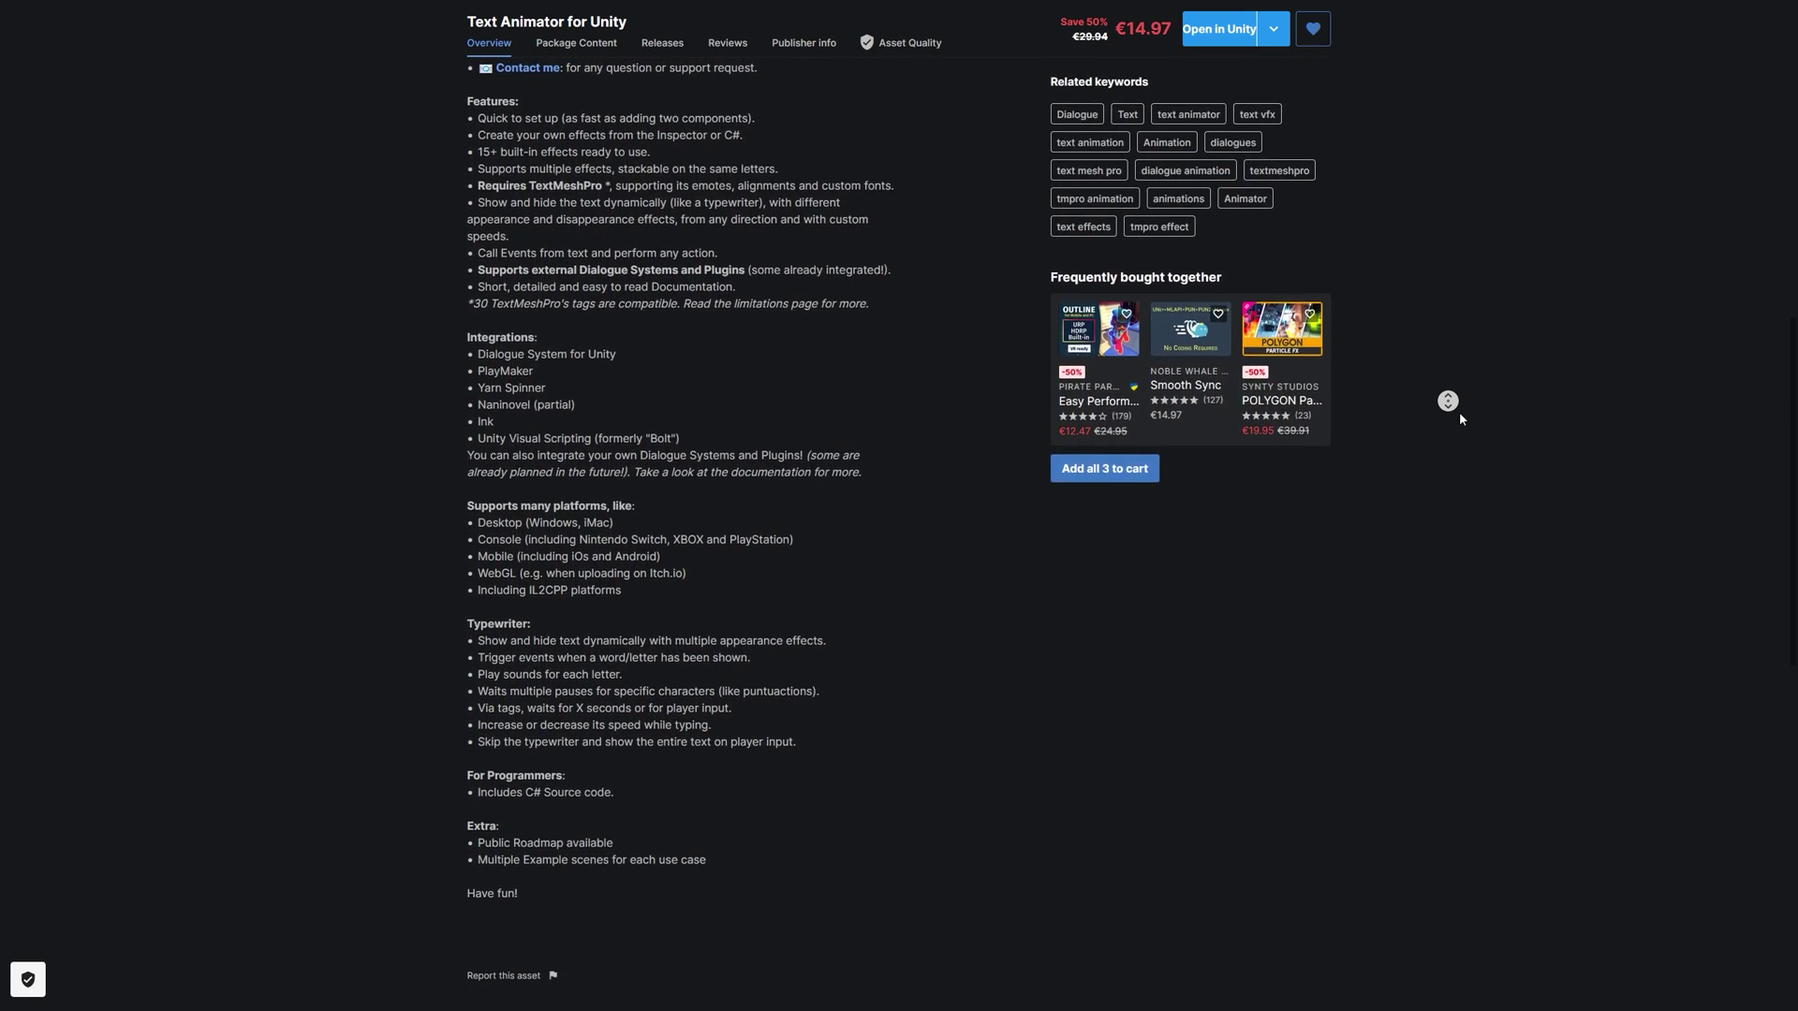
scroll(1448, 400, up, 3)
scroll(1448, 400, up, 7)
click(766, 737)
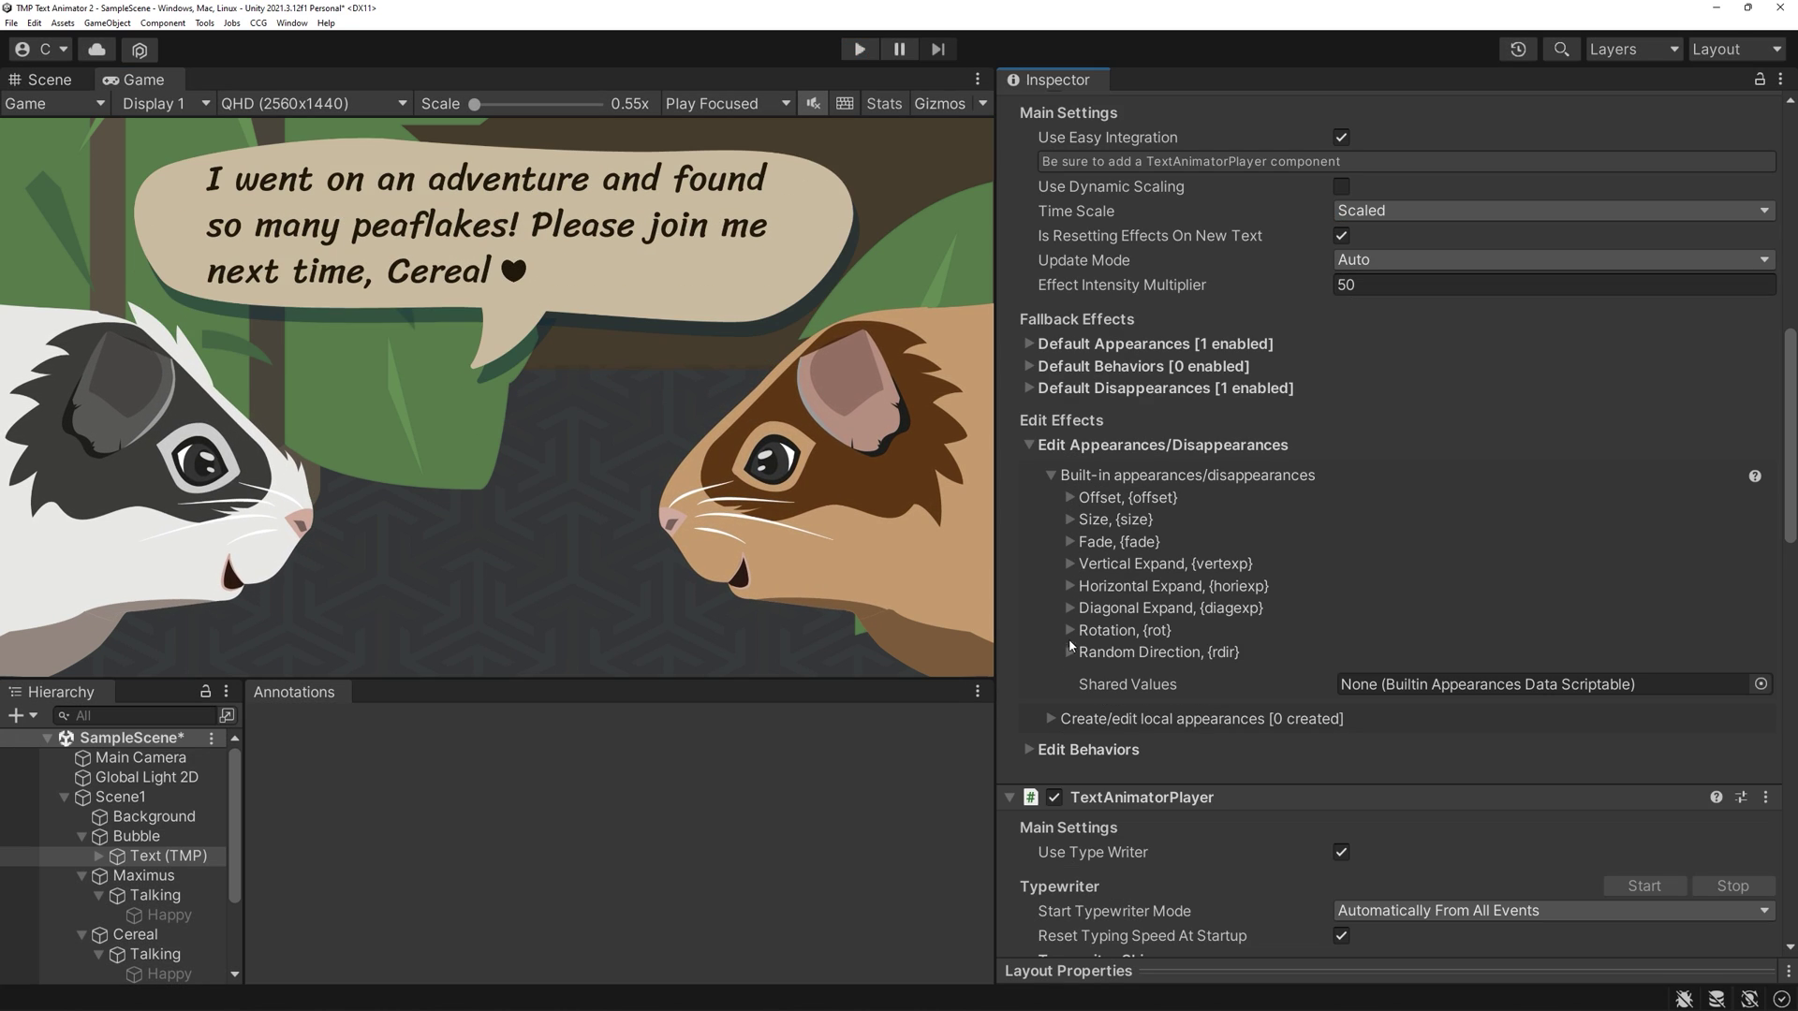
Run the speech-bubble scene to preview its animated text.
key(ctrl+p)
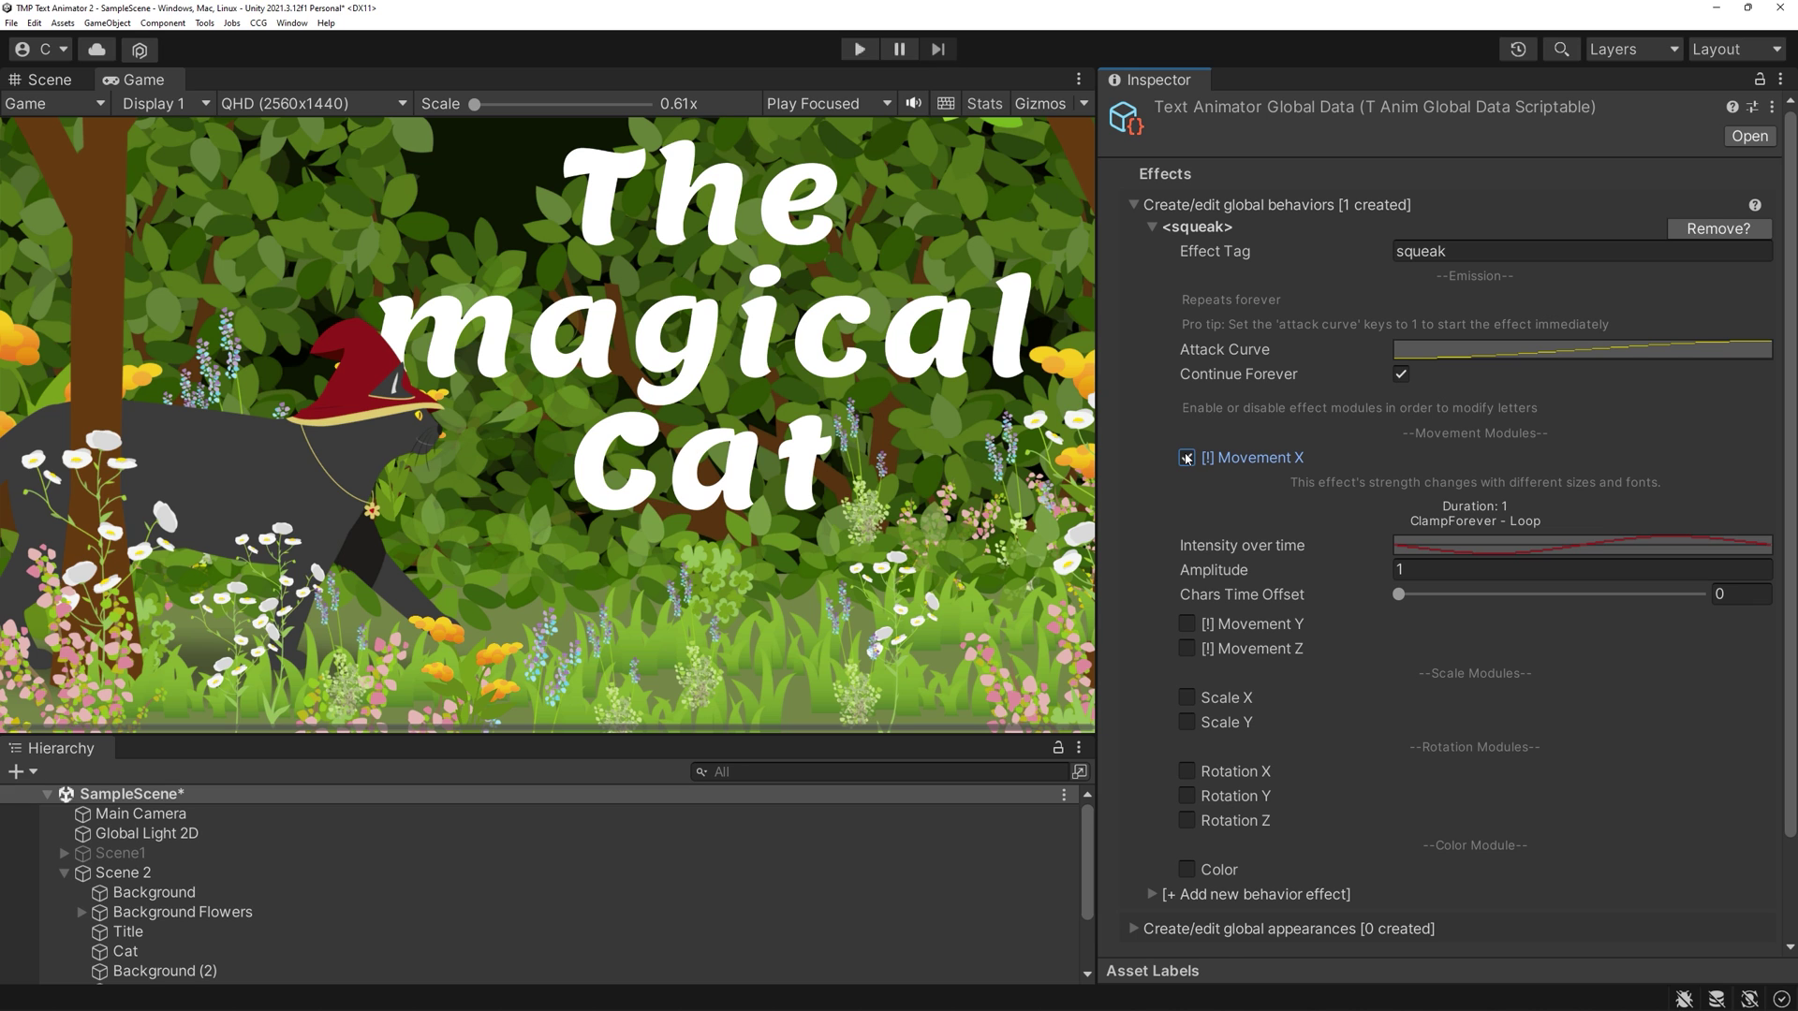
Turn off the global squeak behavior's Movement X module, try its Scale X module and enable its Color module.
click(1187, 458)
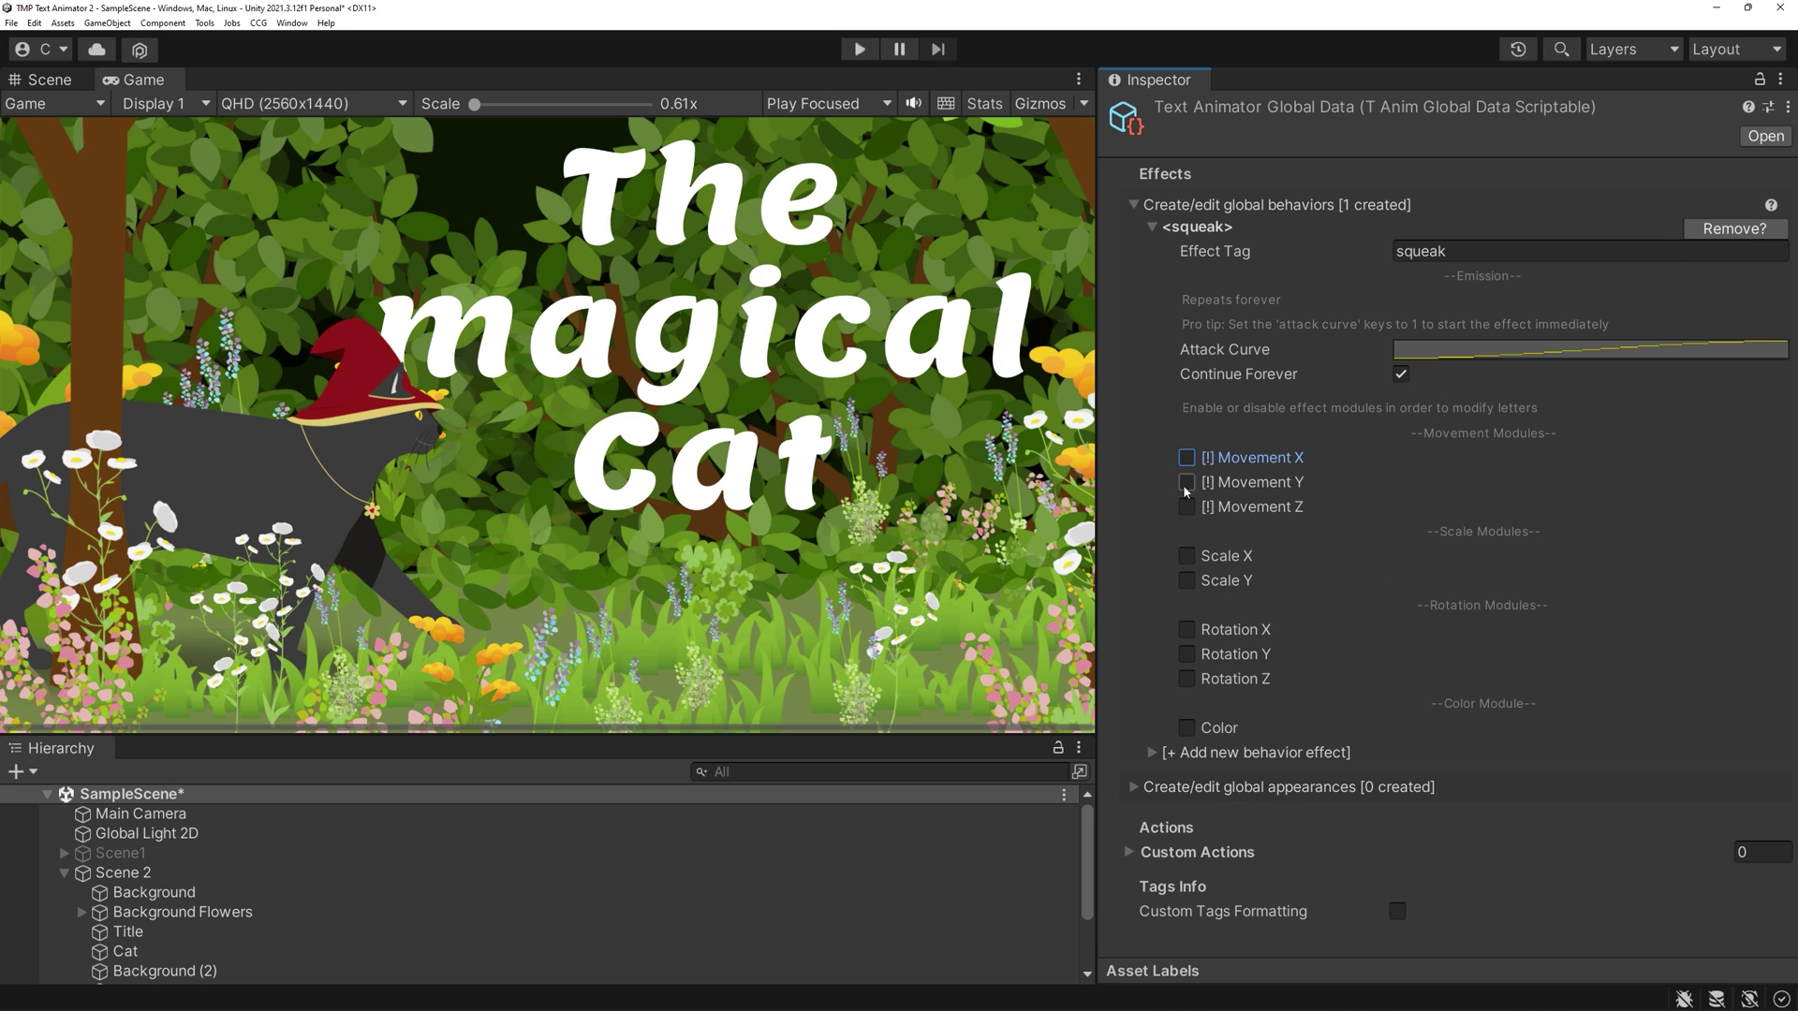
click(1186, 556)
click(1186, 556)
click(1186, 729)
click(1431, 755)
click(1377, 555)
click(1345, 446)
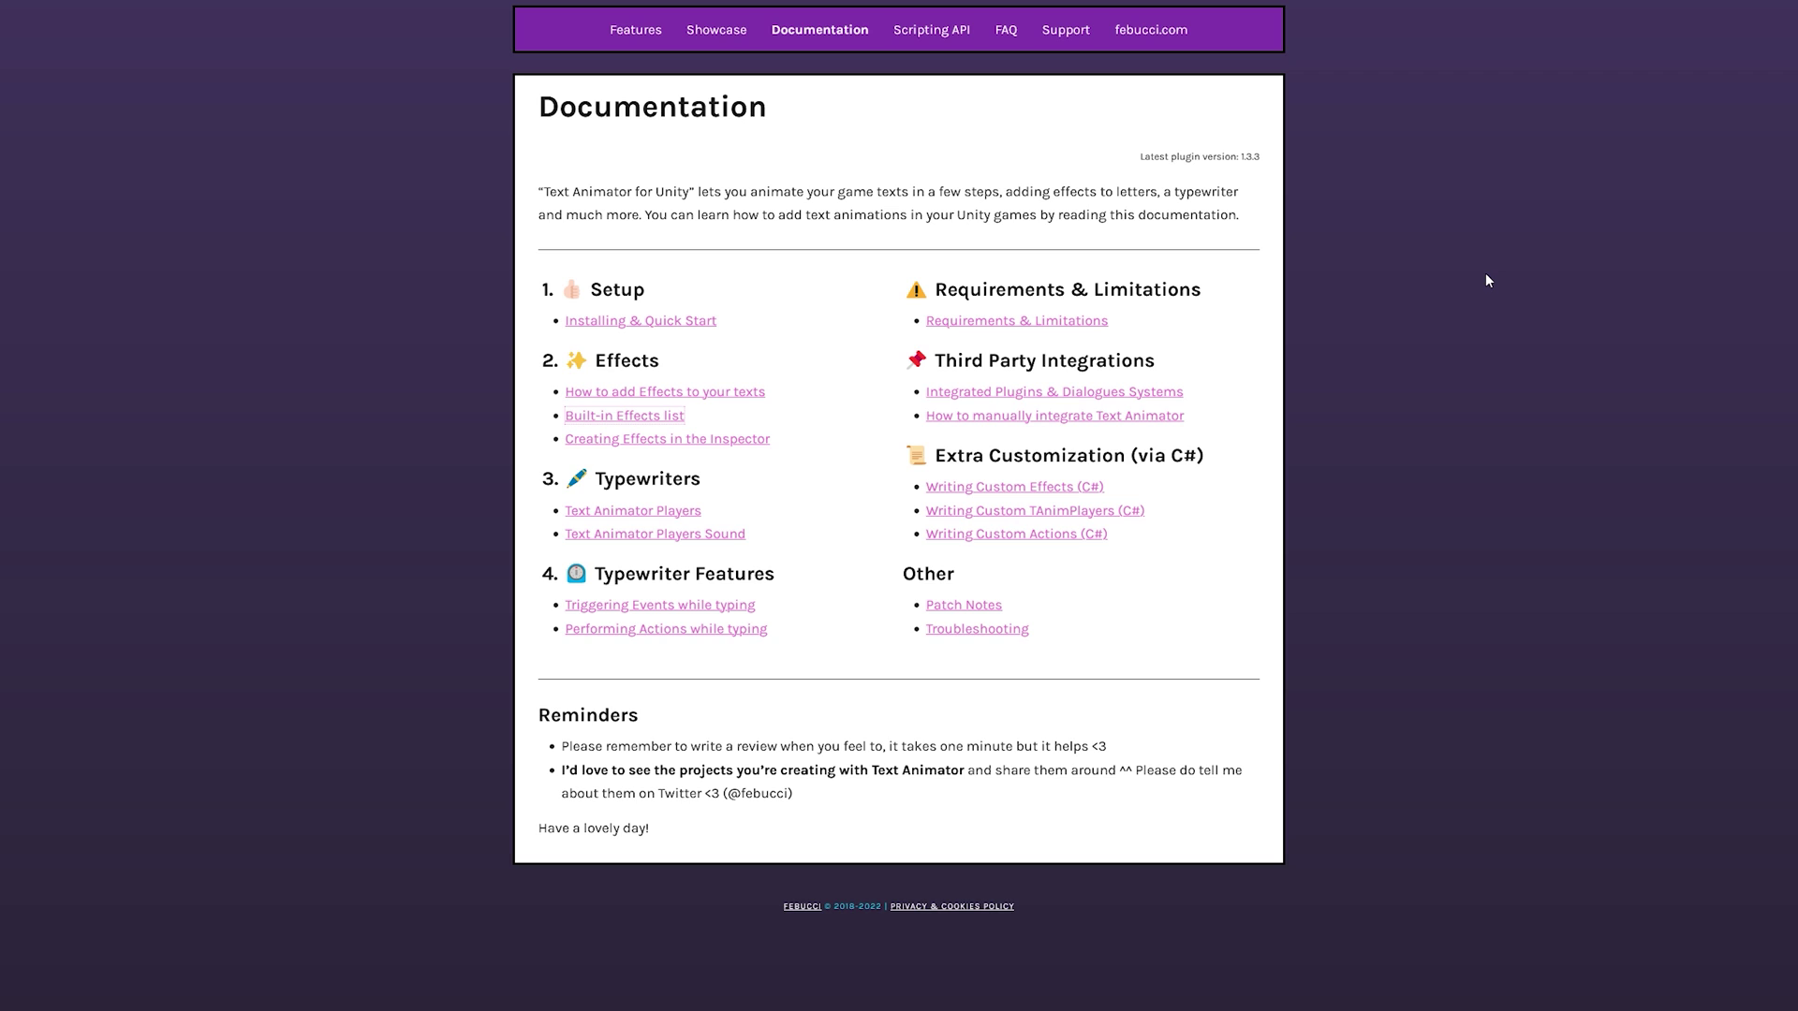
Open the Built-in Effects list in the Text Animator documentation and look through it.
click(638, 417)
middle_click(450, 397)
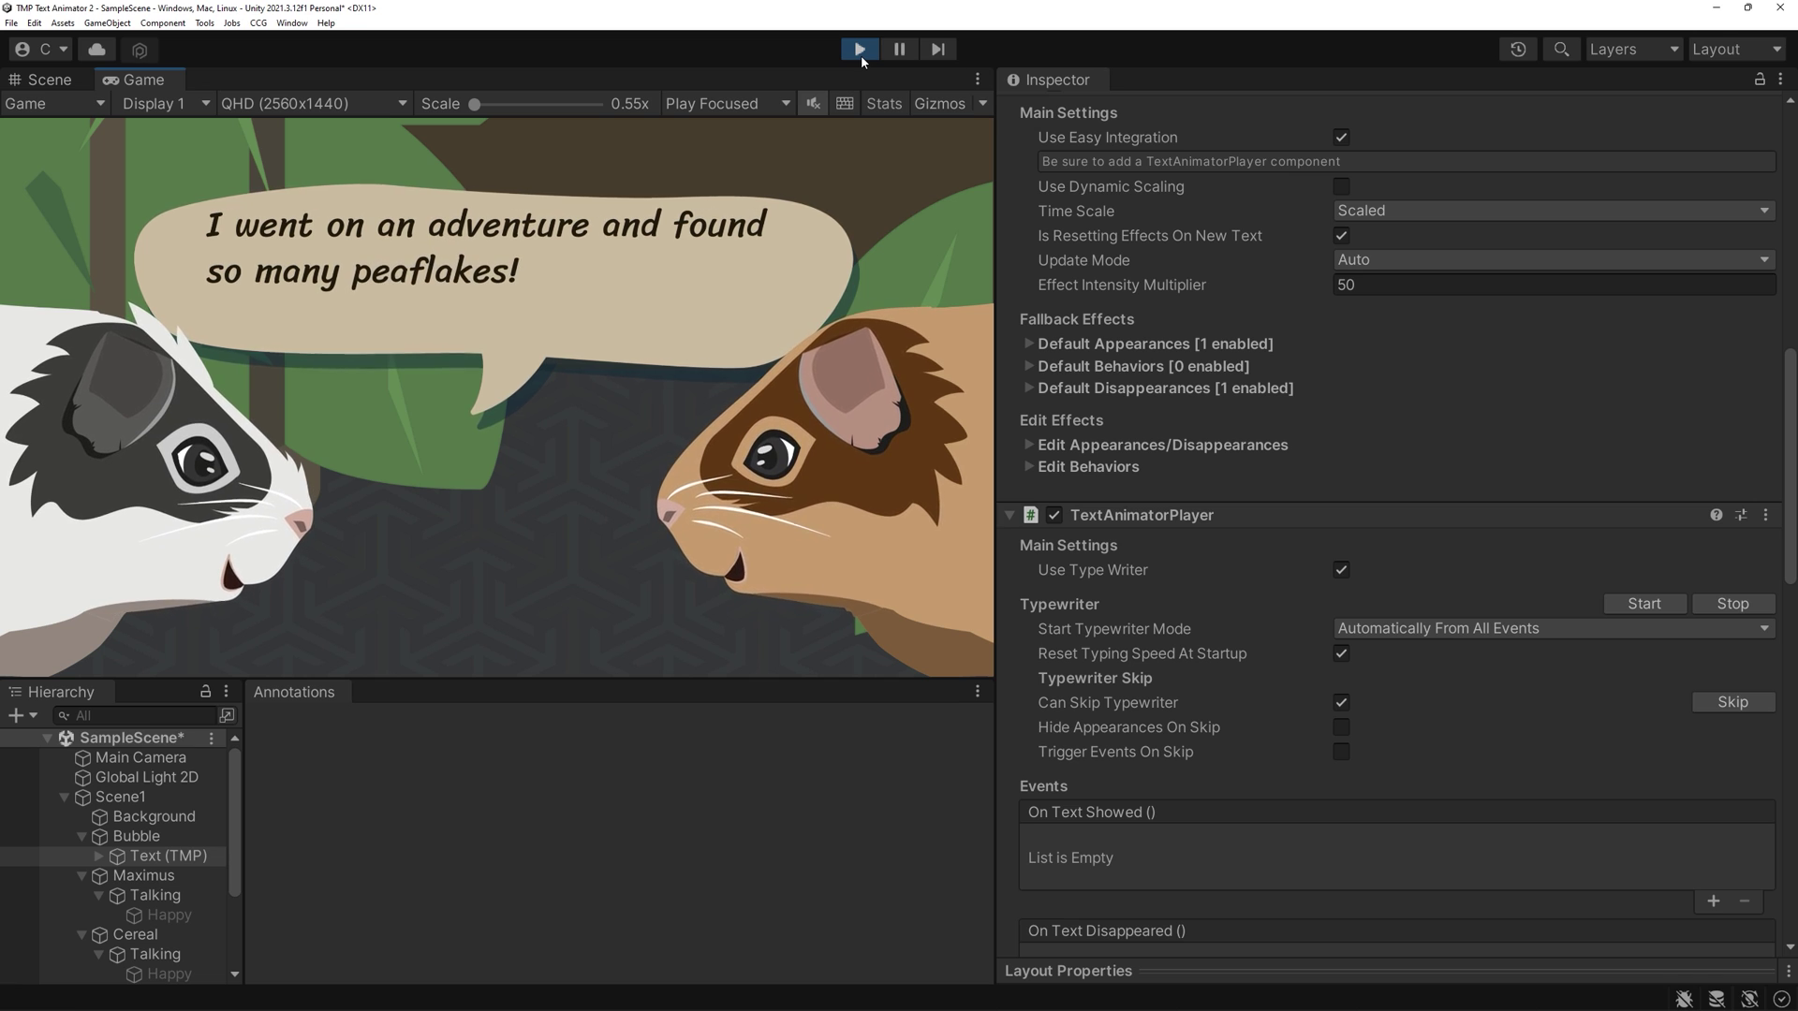
Stop the scene preview and add a TextAnimator component to the speech bubble's Text (TMP) object.
click(860, 49)
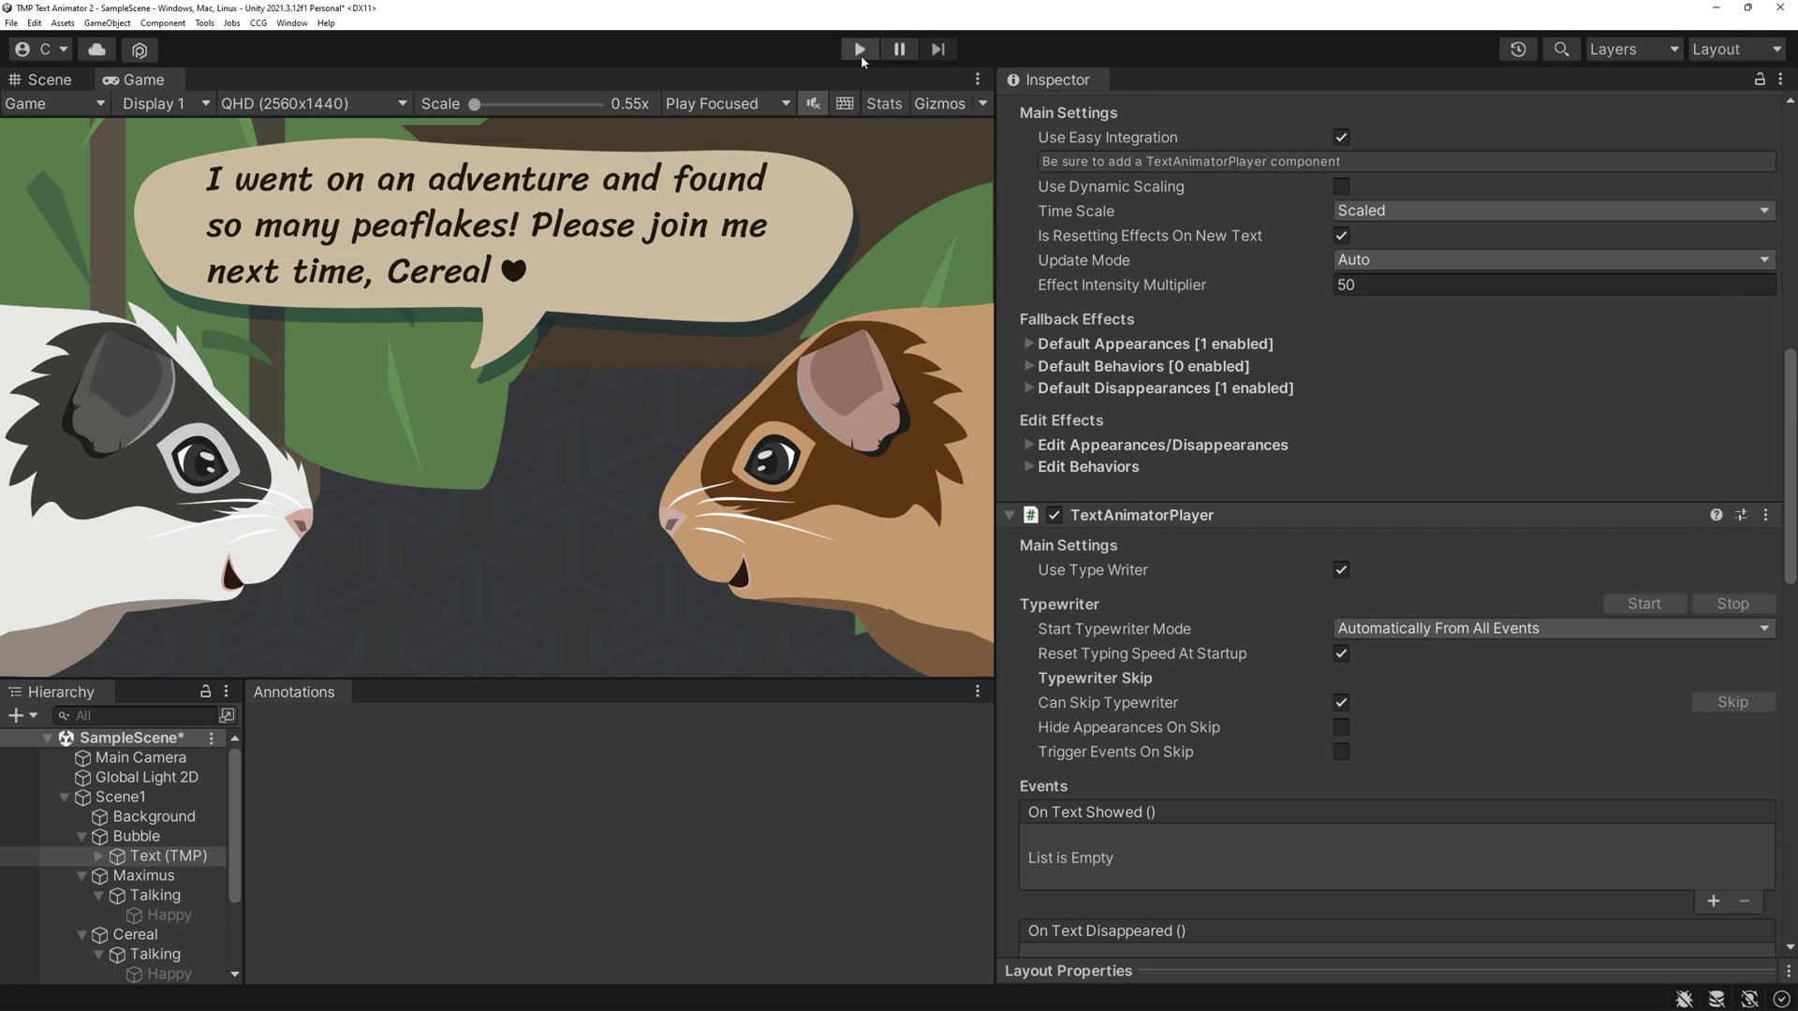
click(1152, 948)
scroll(1105, 655, down, 8)
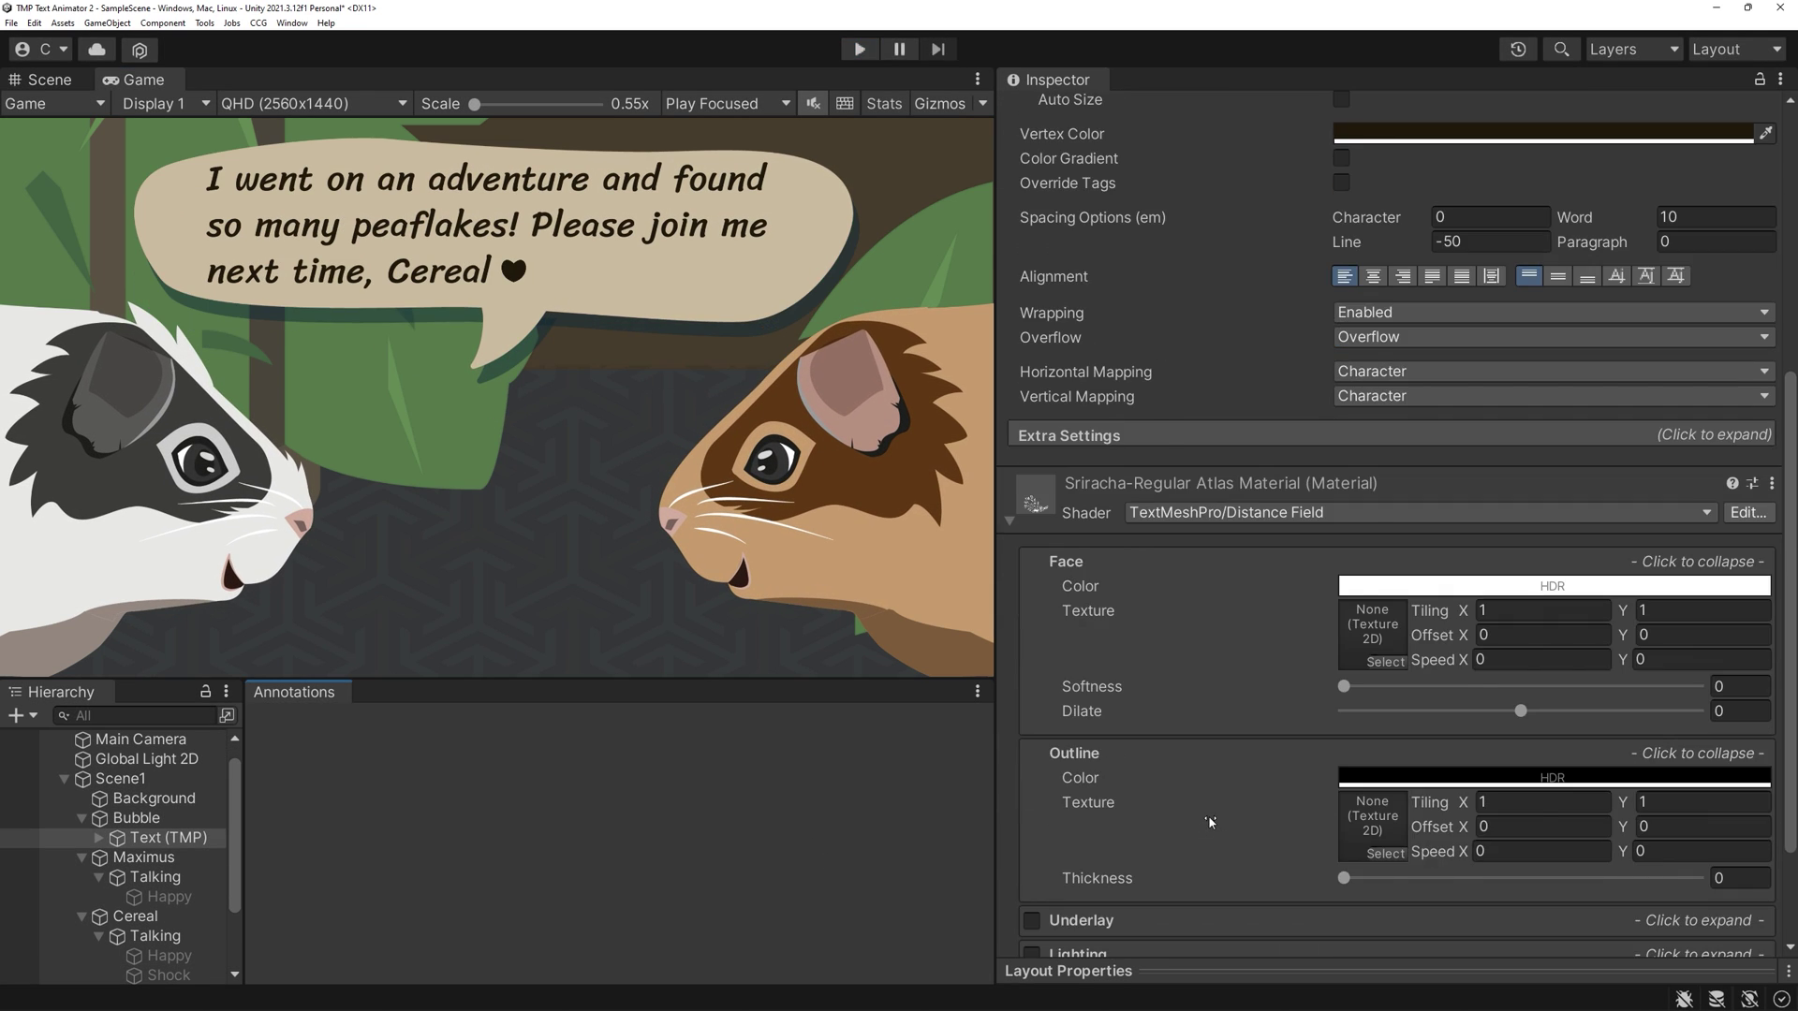
click(1007, 375)
click(1339, 926)
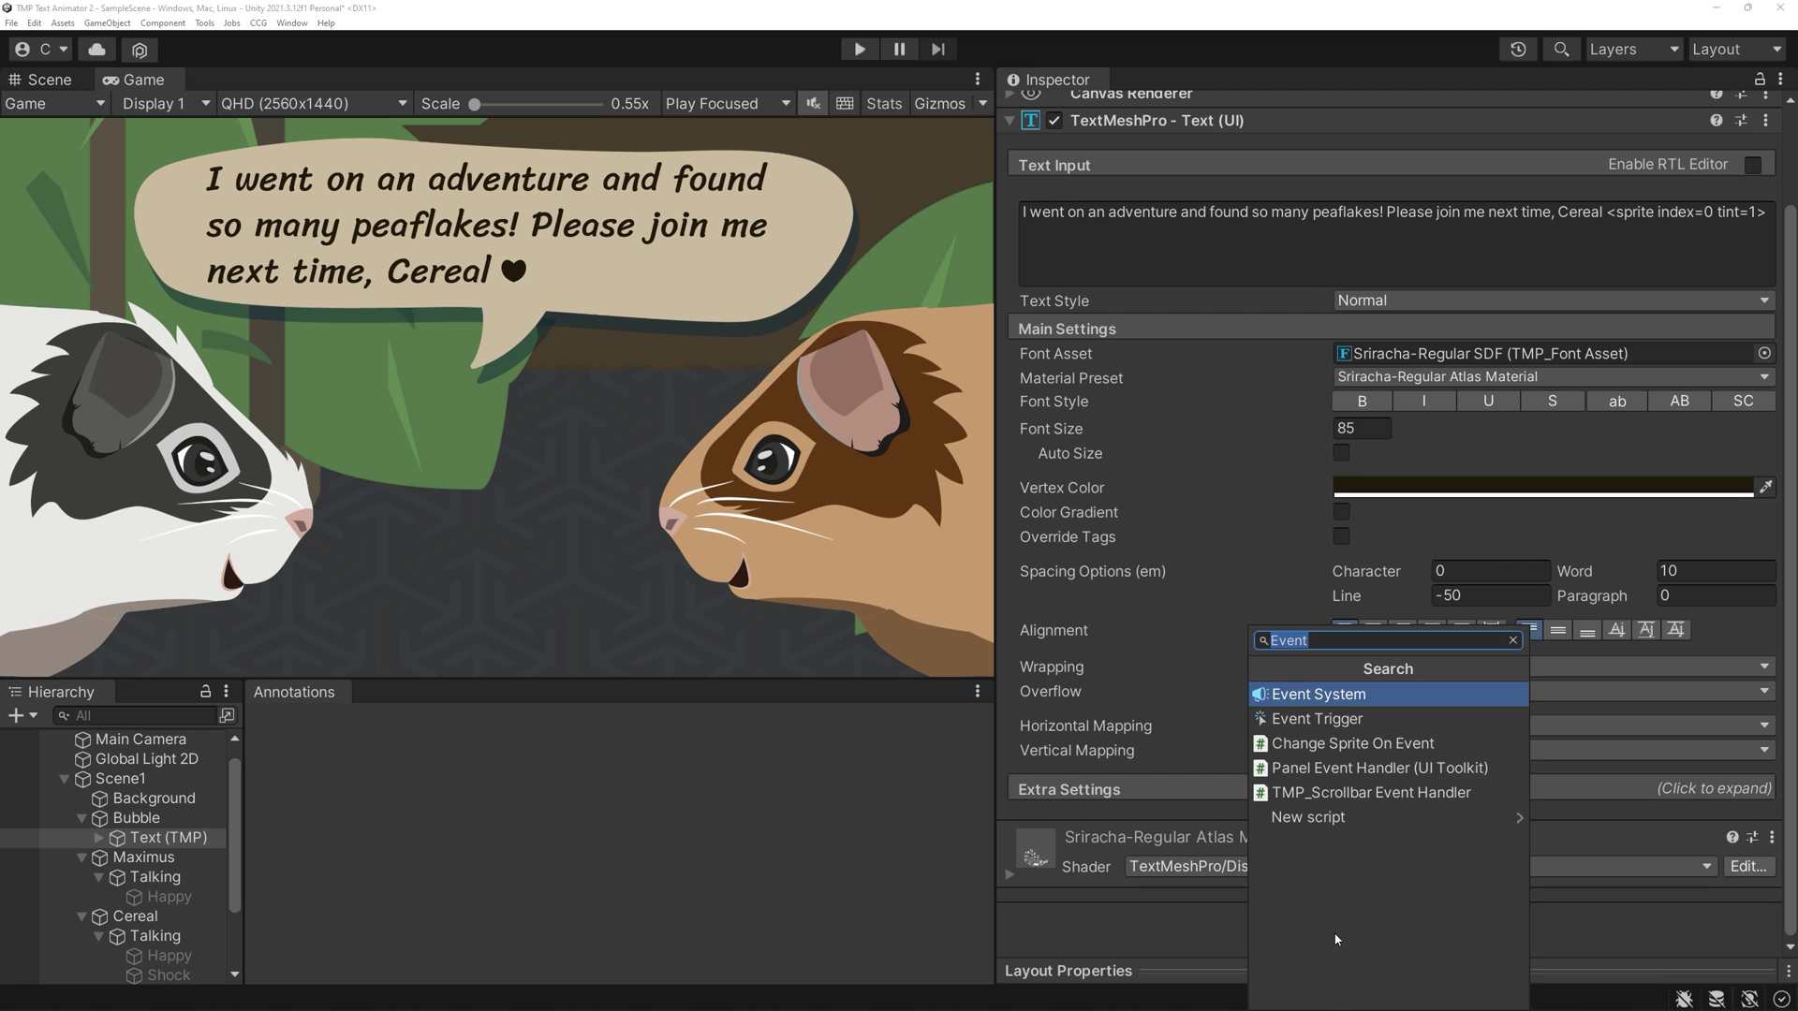
text(TextA)
key(Return)
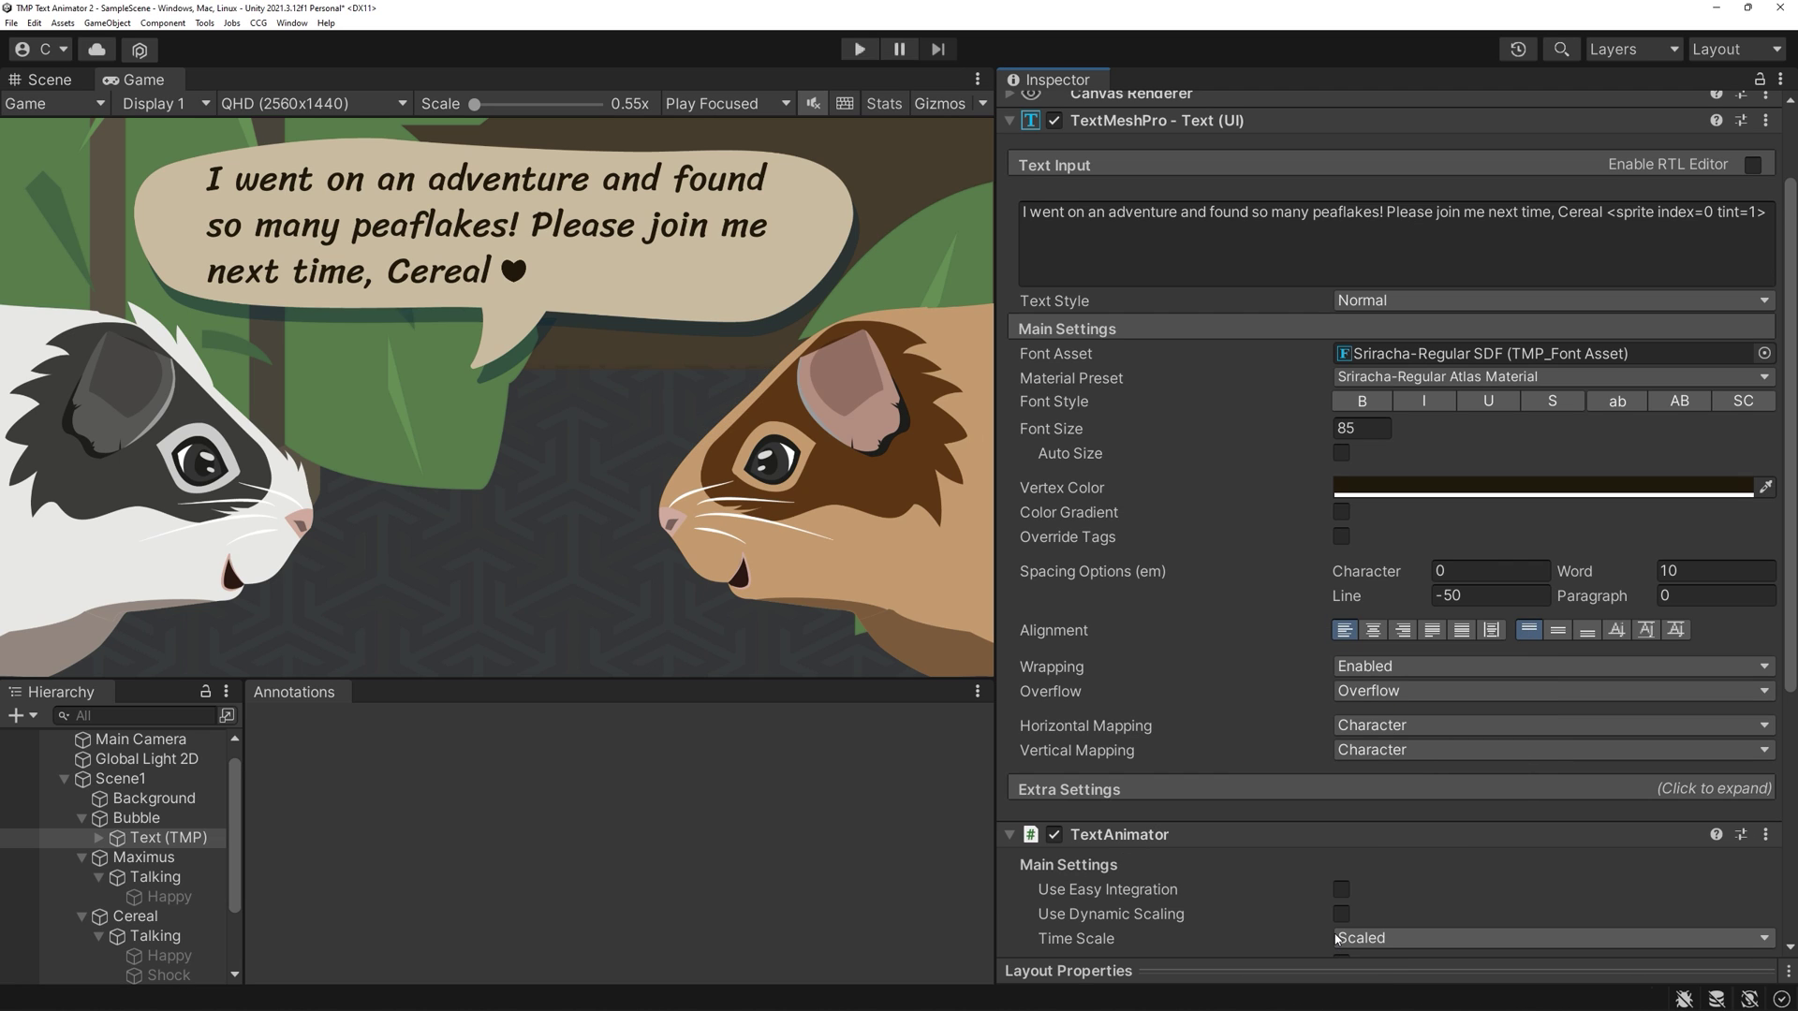
Enable Use Easy Integration on the TextAnimator component and add a TextAnimatorPlayer component to the same text object.
scroll(1295, 803, down, 6)
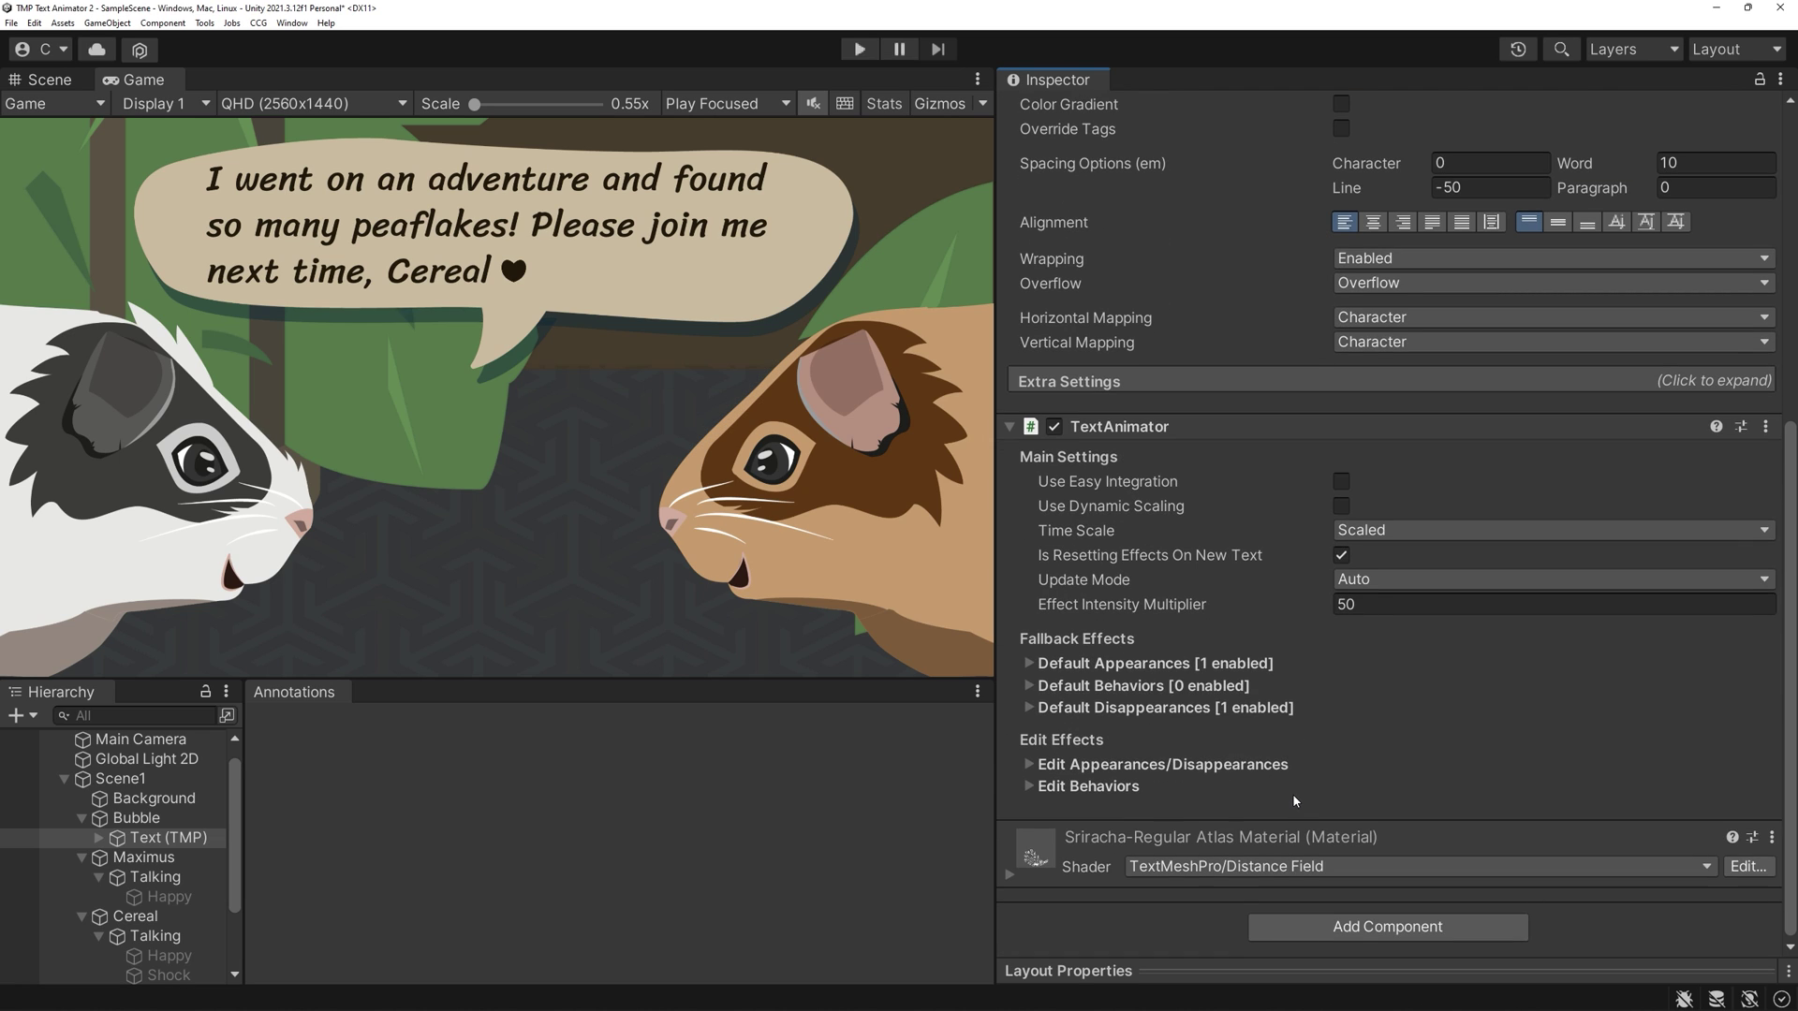
click(1341, 483)
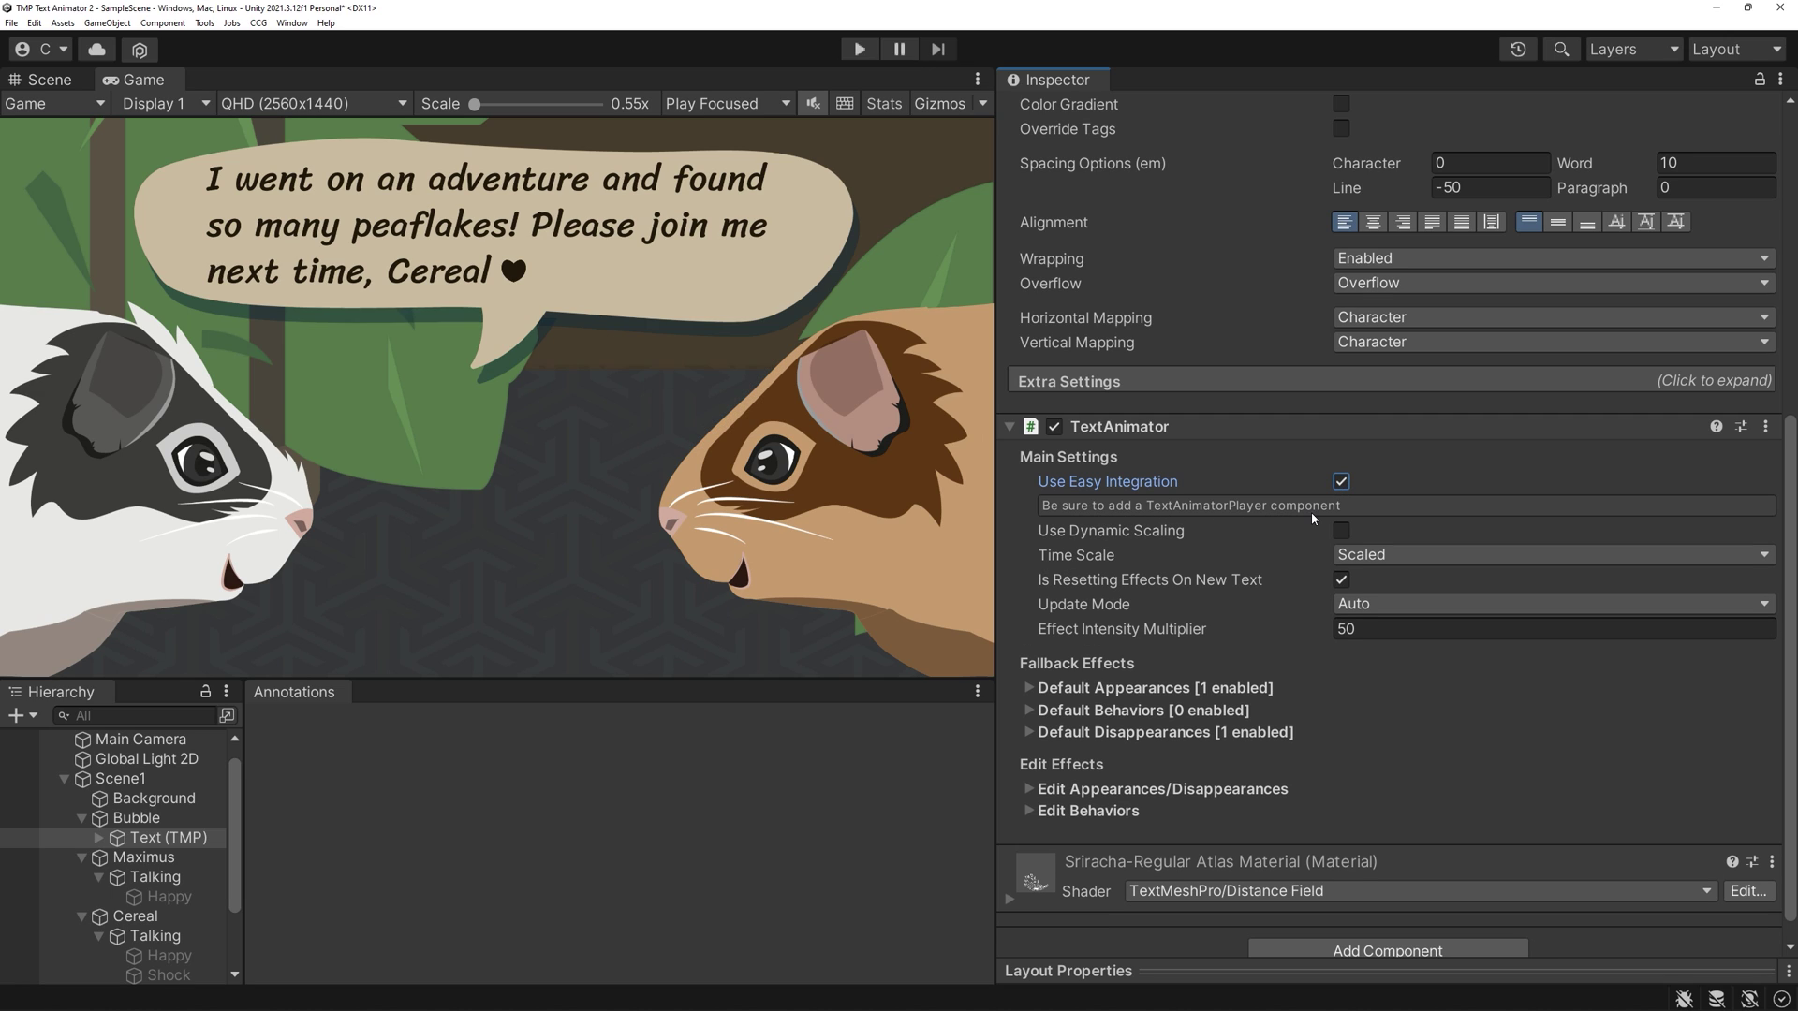
click(1388, 949)
key(Down)
key(Return)
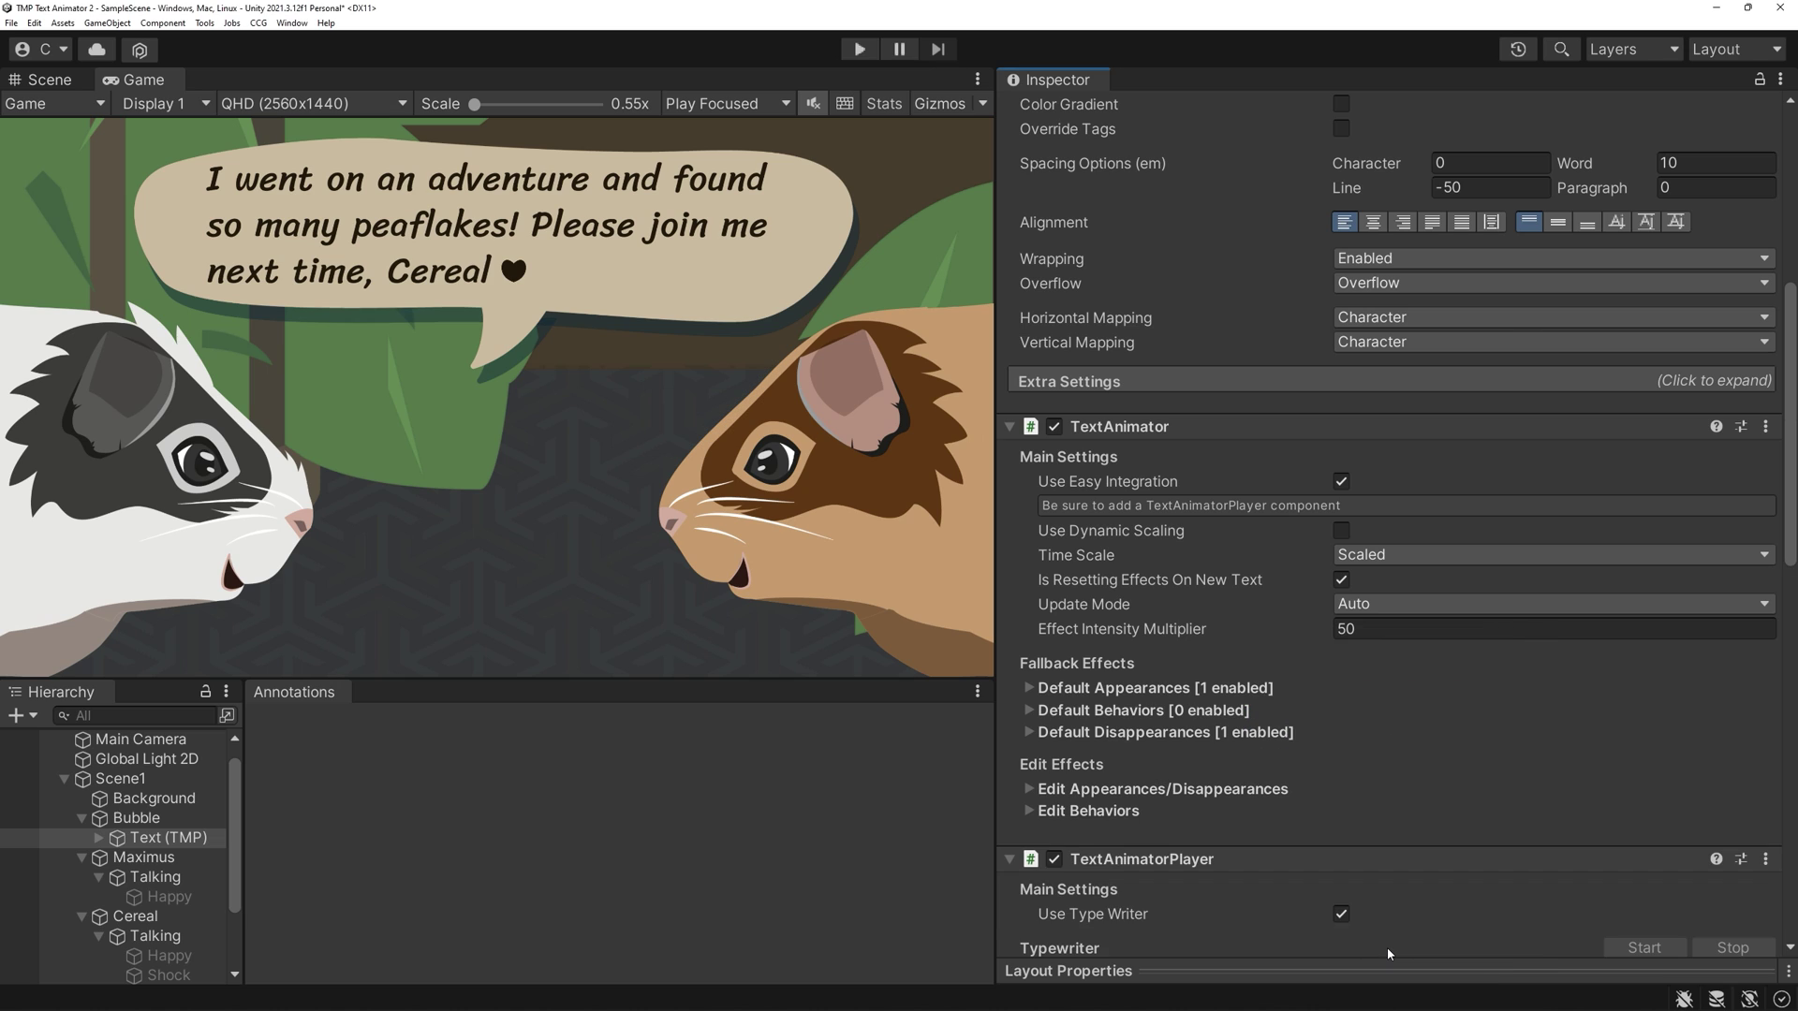
Run the scene to preview the typewriter text, and examine the Start Typewriter Mode options without changing the mode.
click(860, 50)
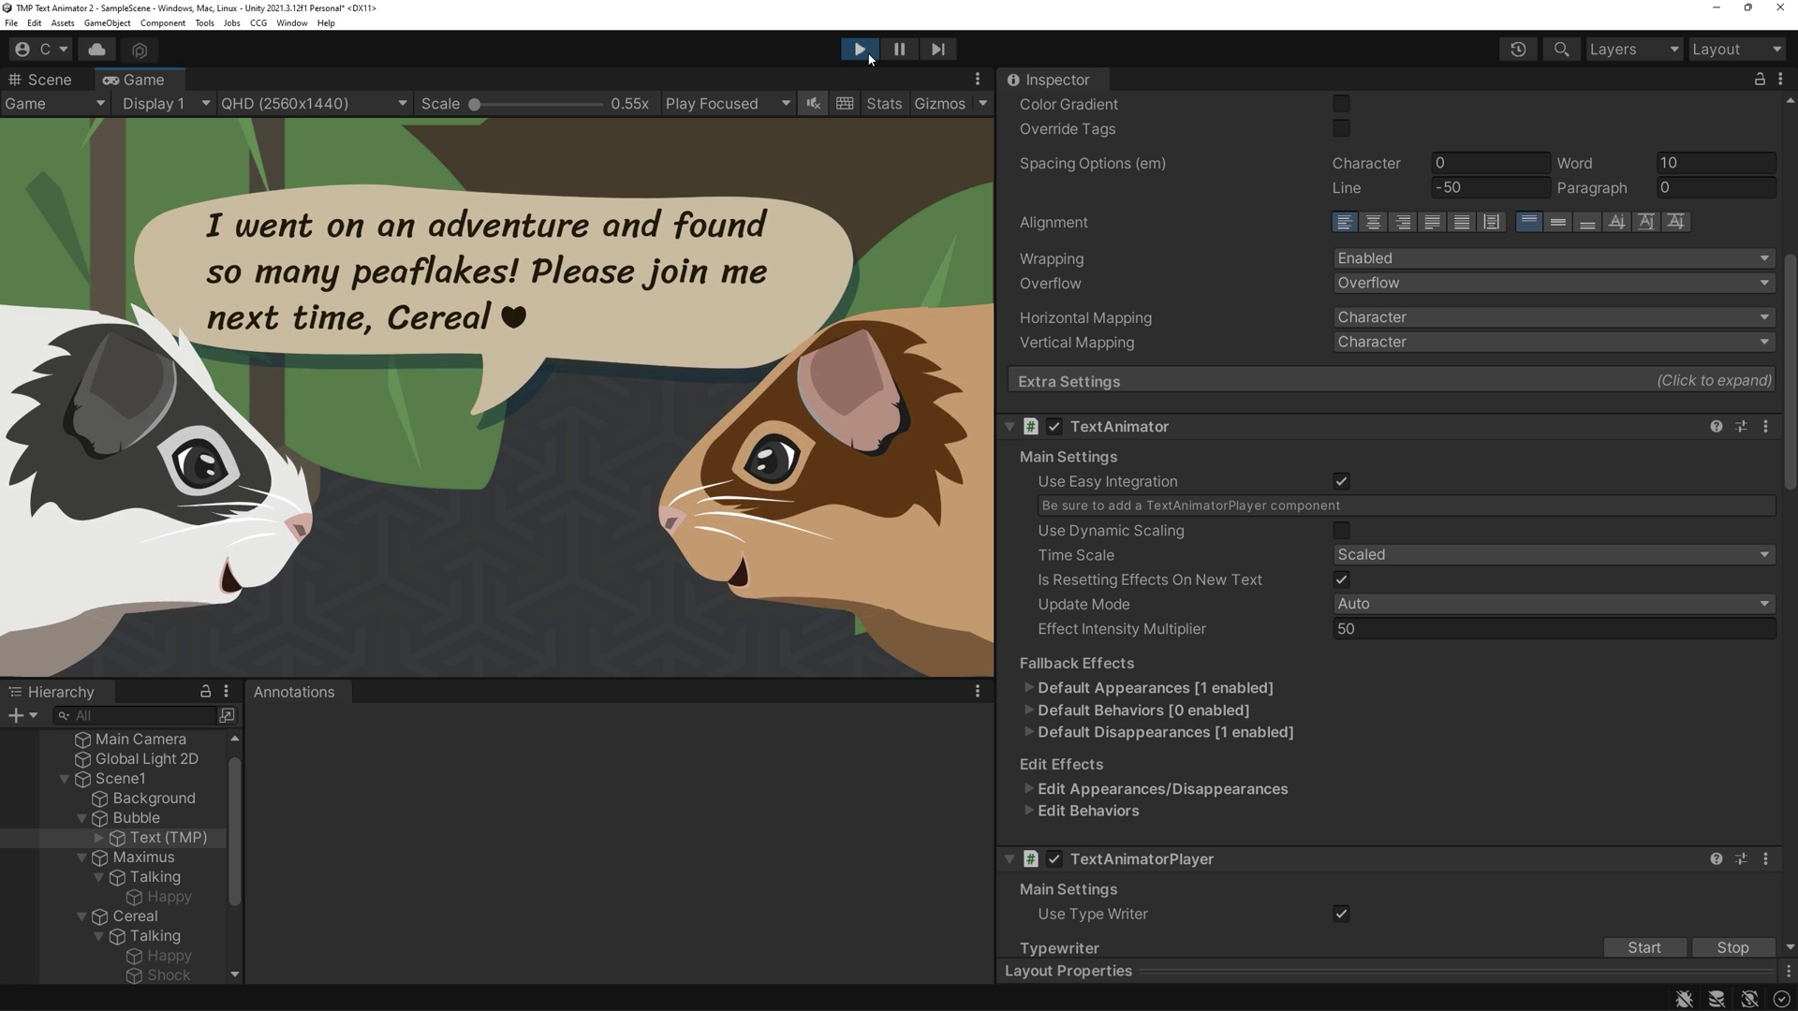
click(859, 50)
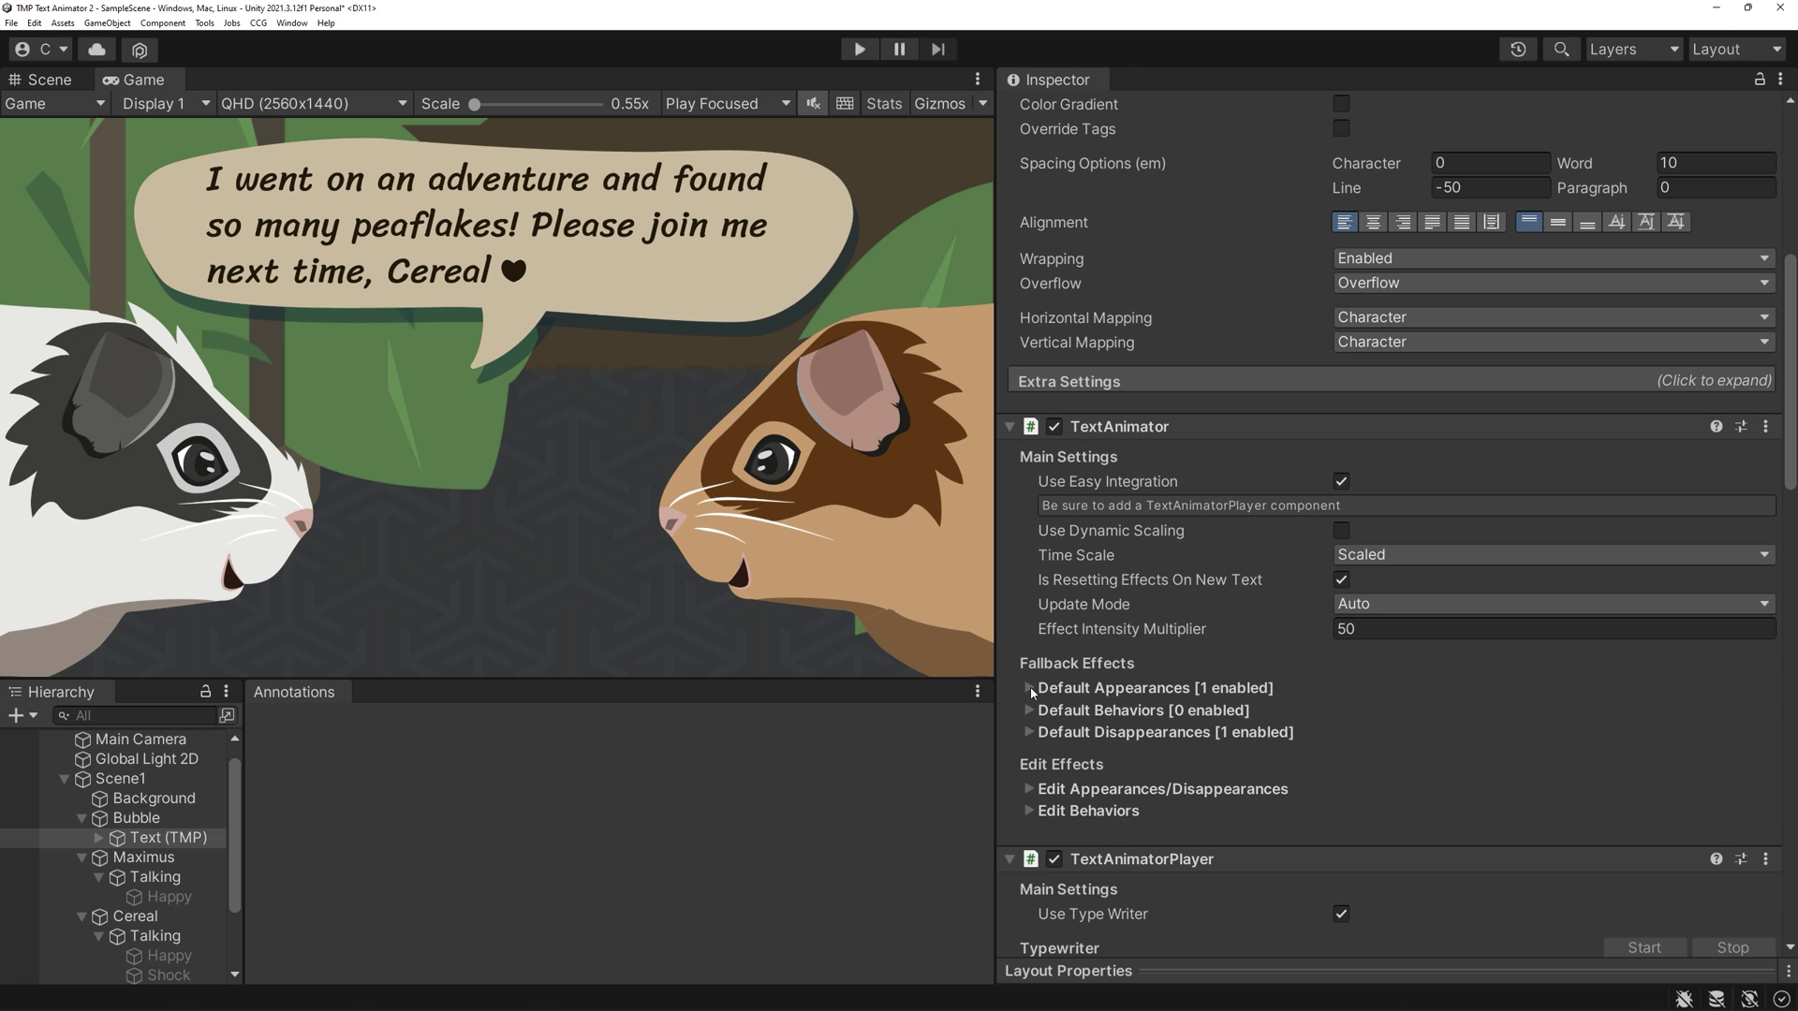
scroll(1031, 693, down, 5)
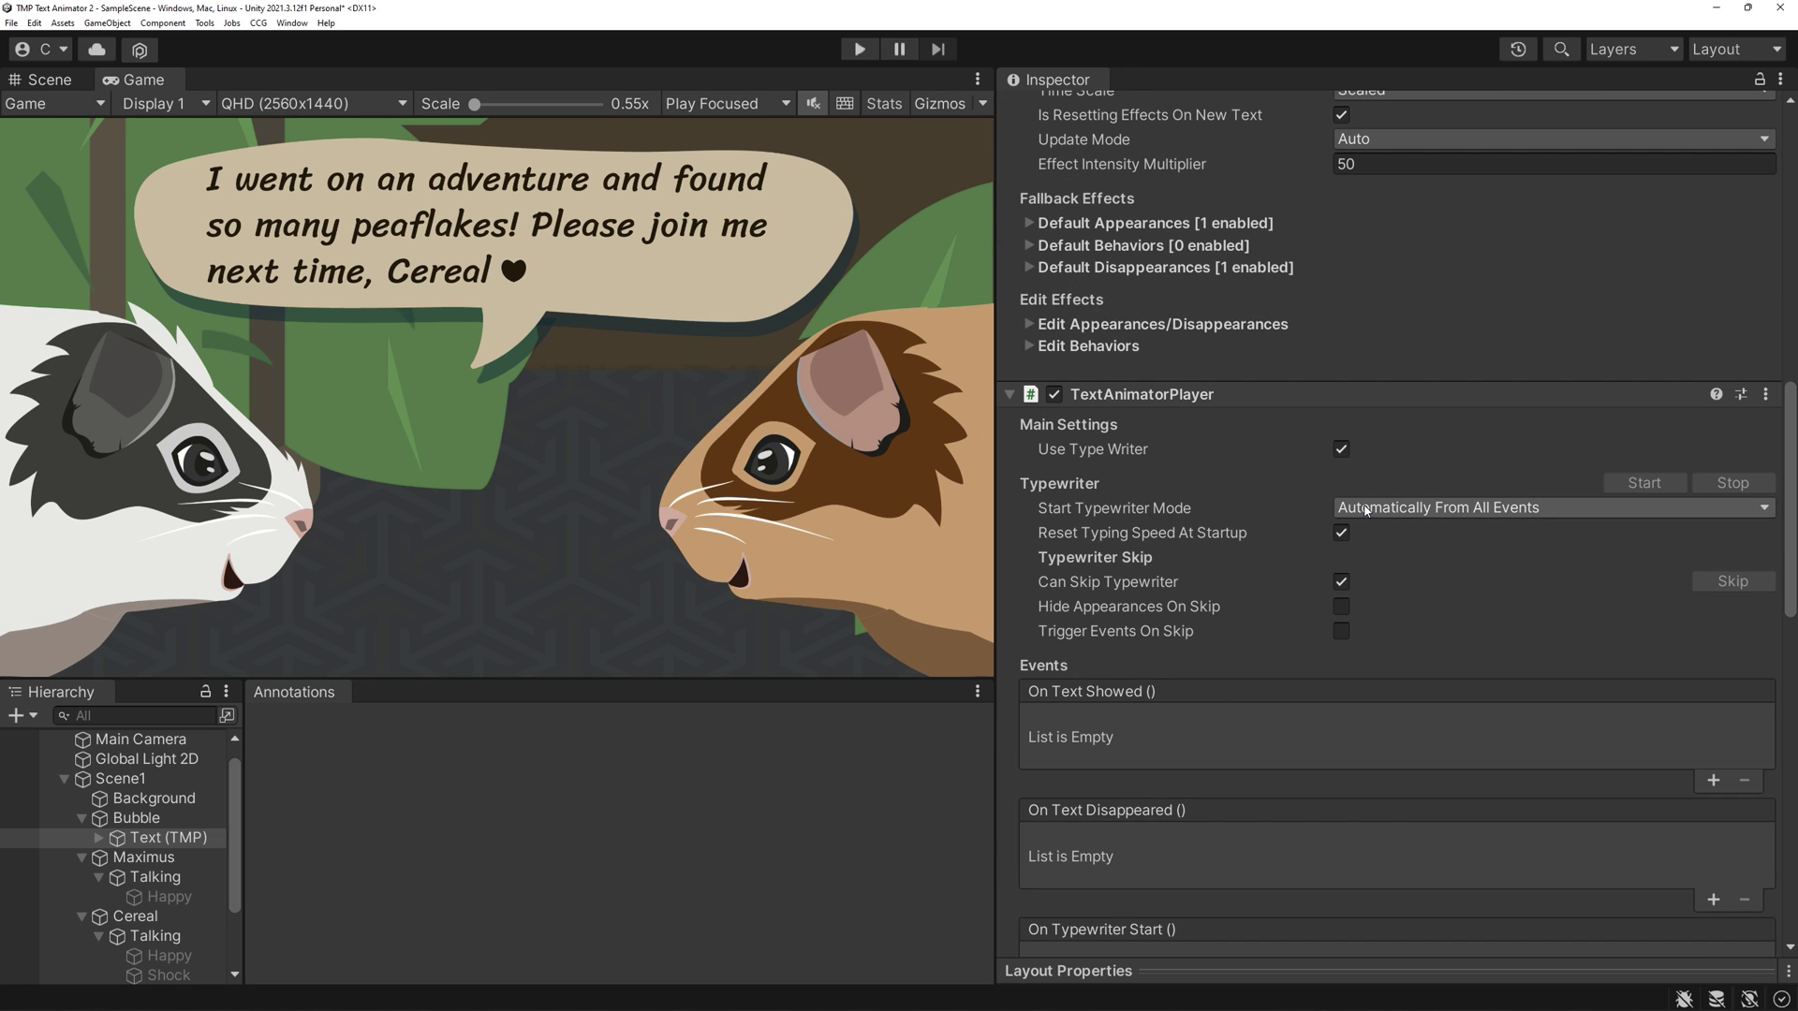
click(1437, 512)
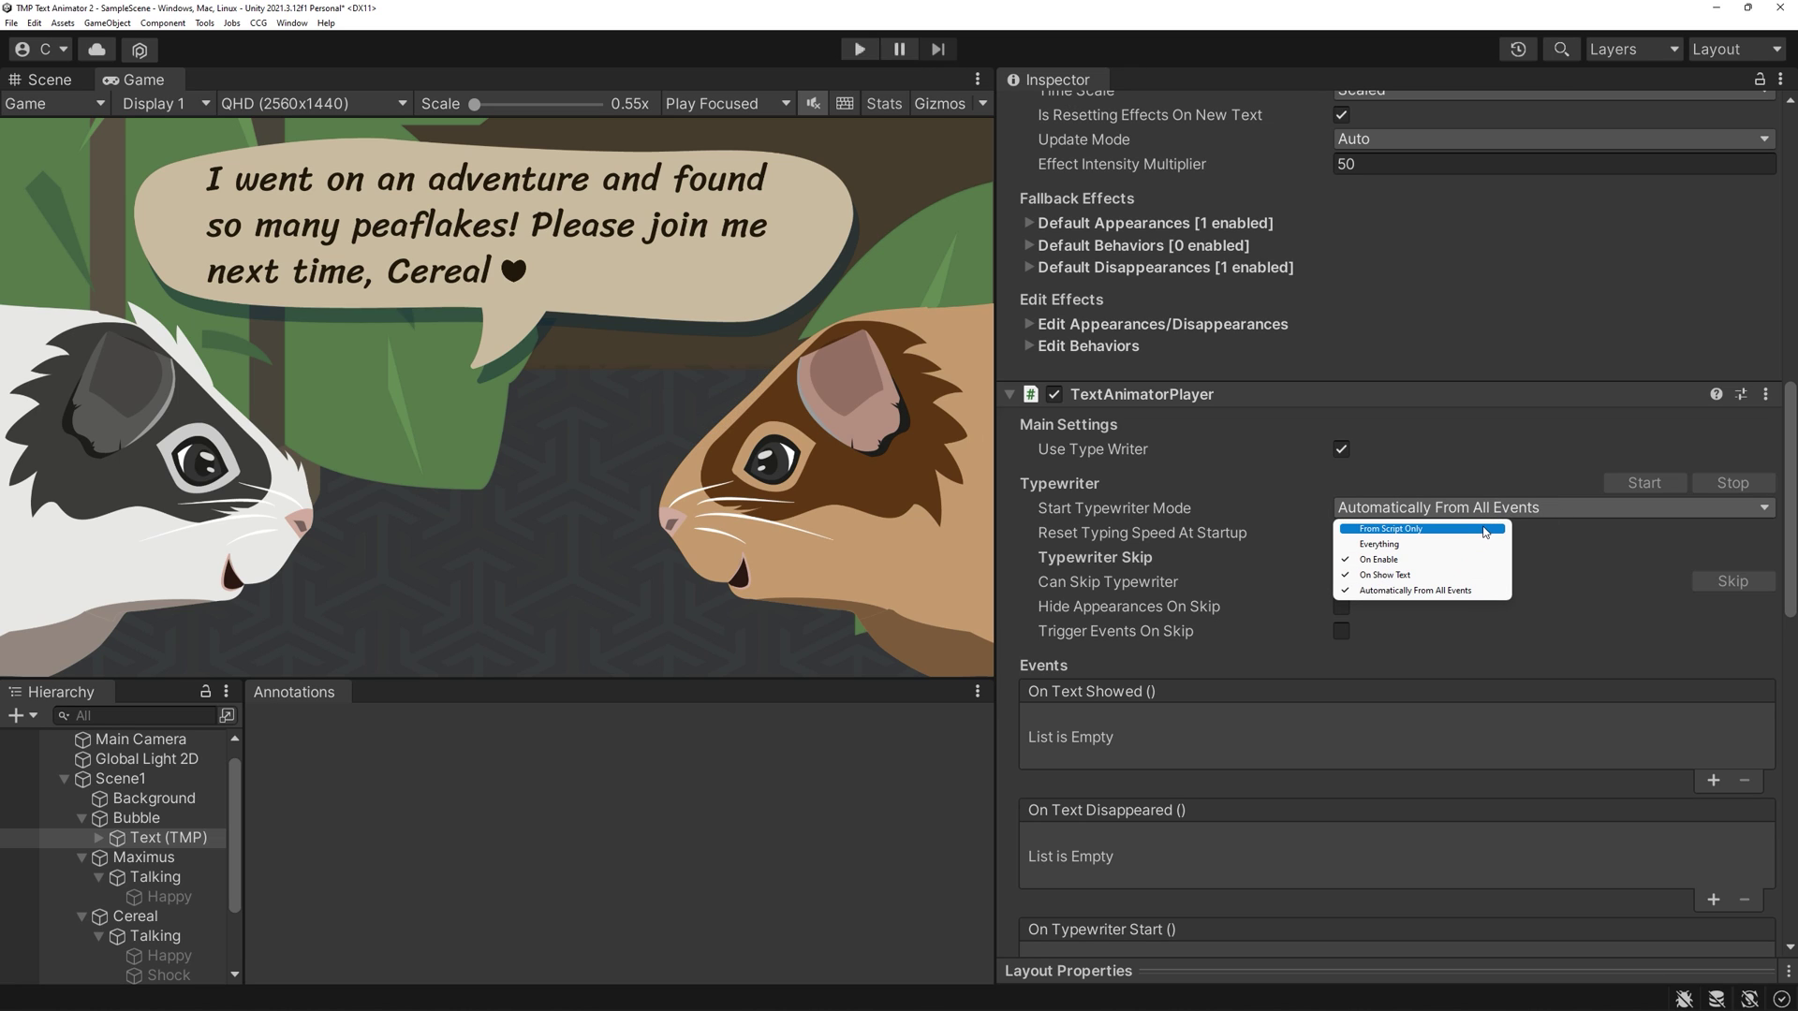
click(1288, 511)
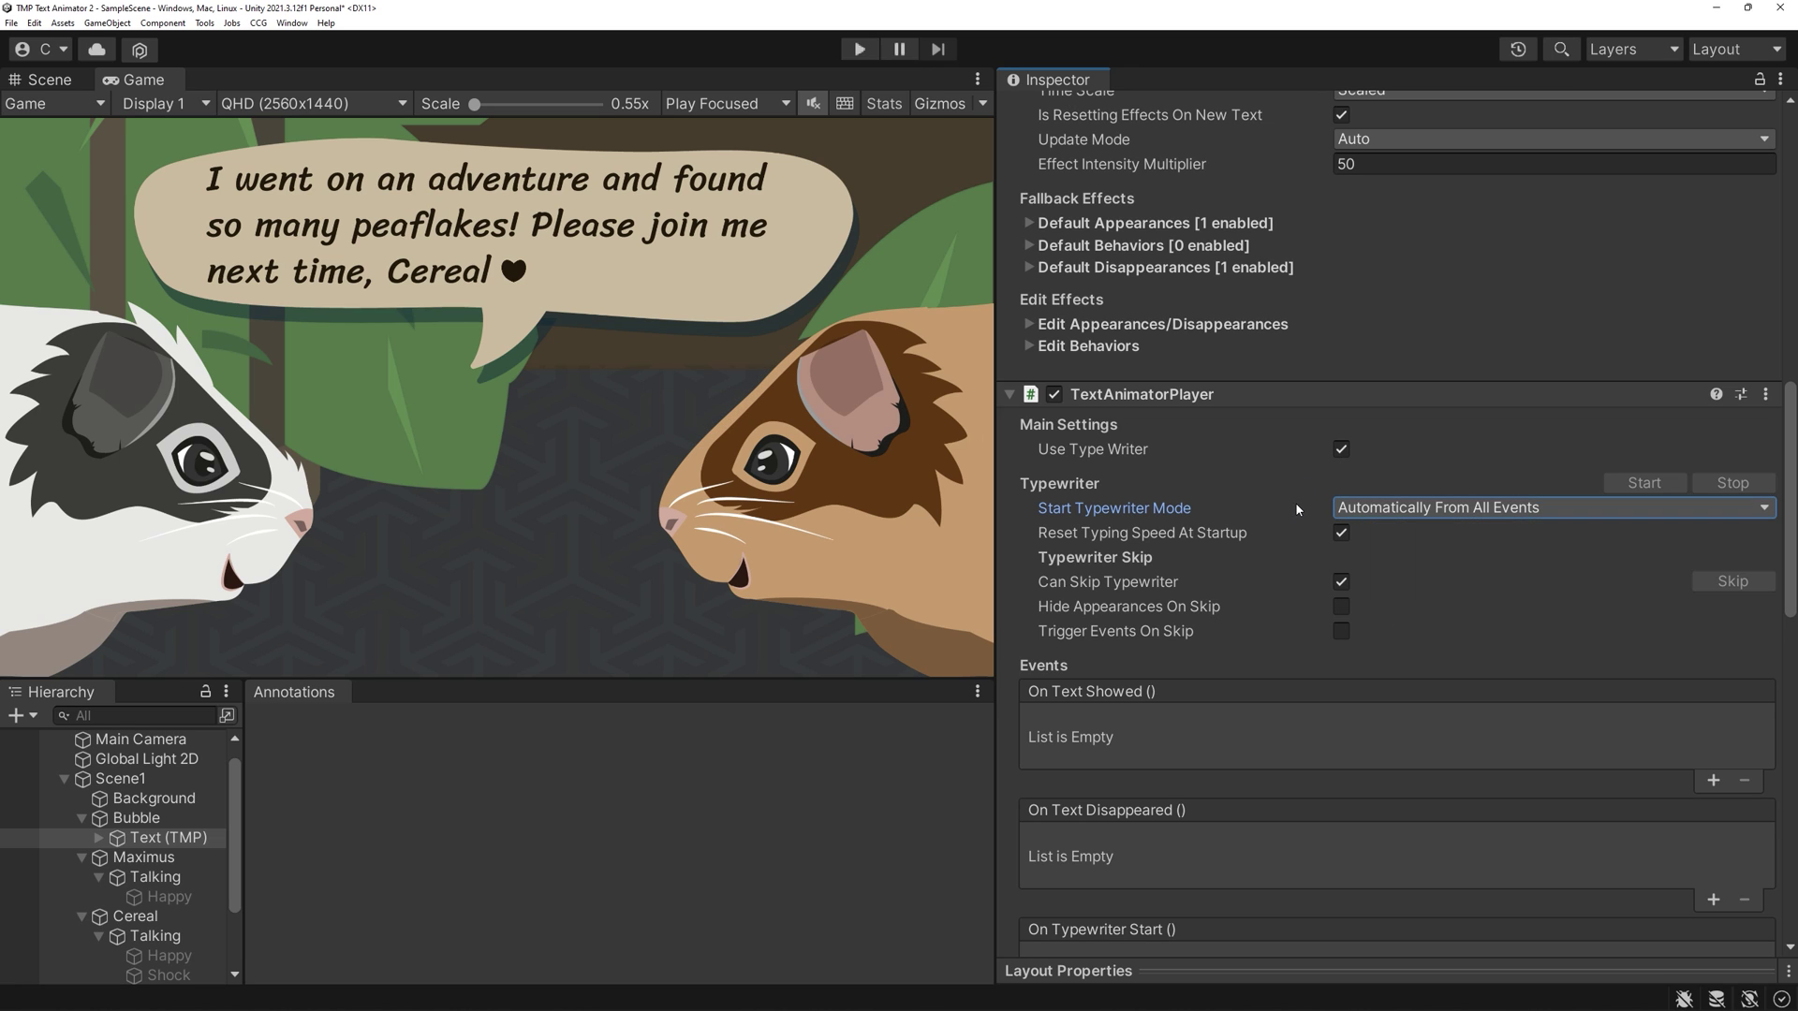
Test the typewriter skip in the running scene, once with Hide Appearances On Skip off and once with it on.
scroll(1347, 355, down, 4)
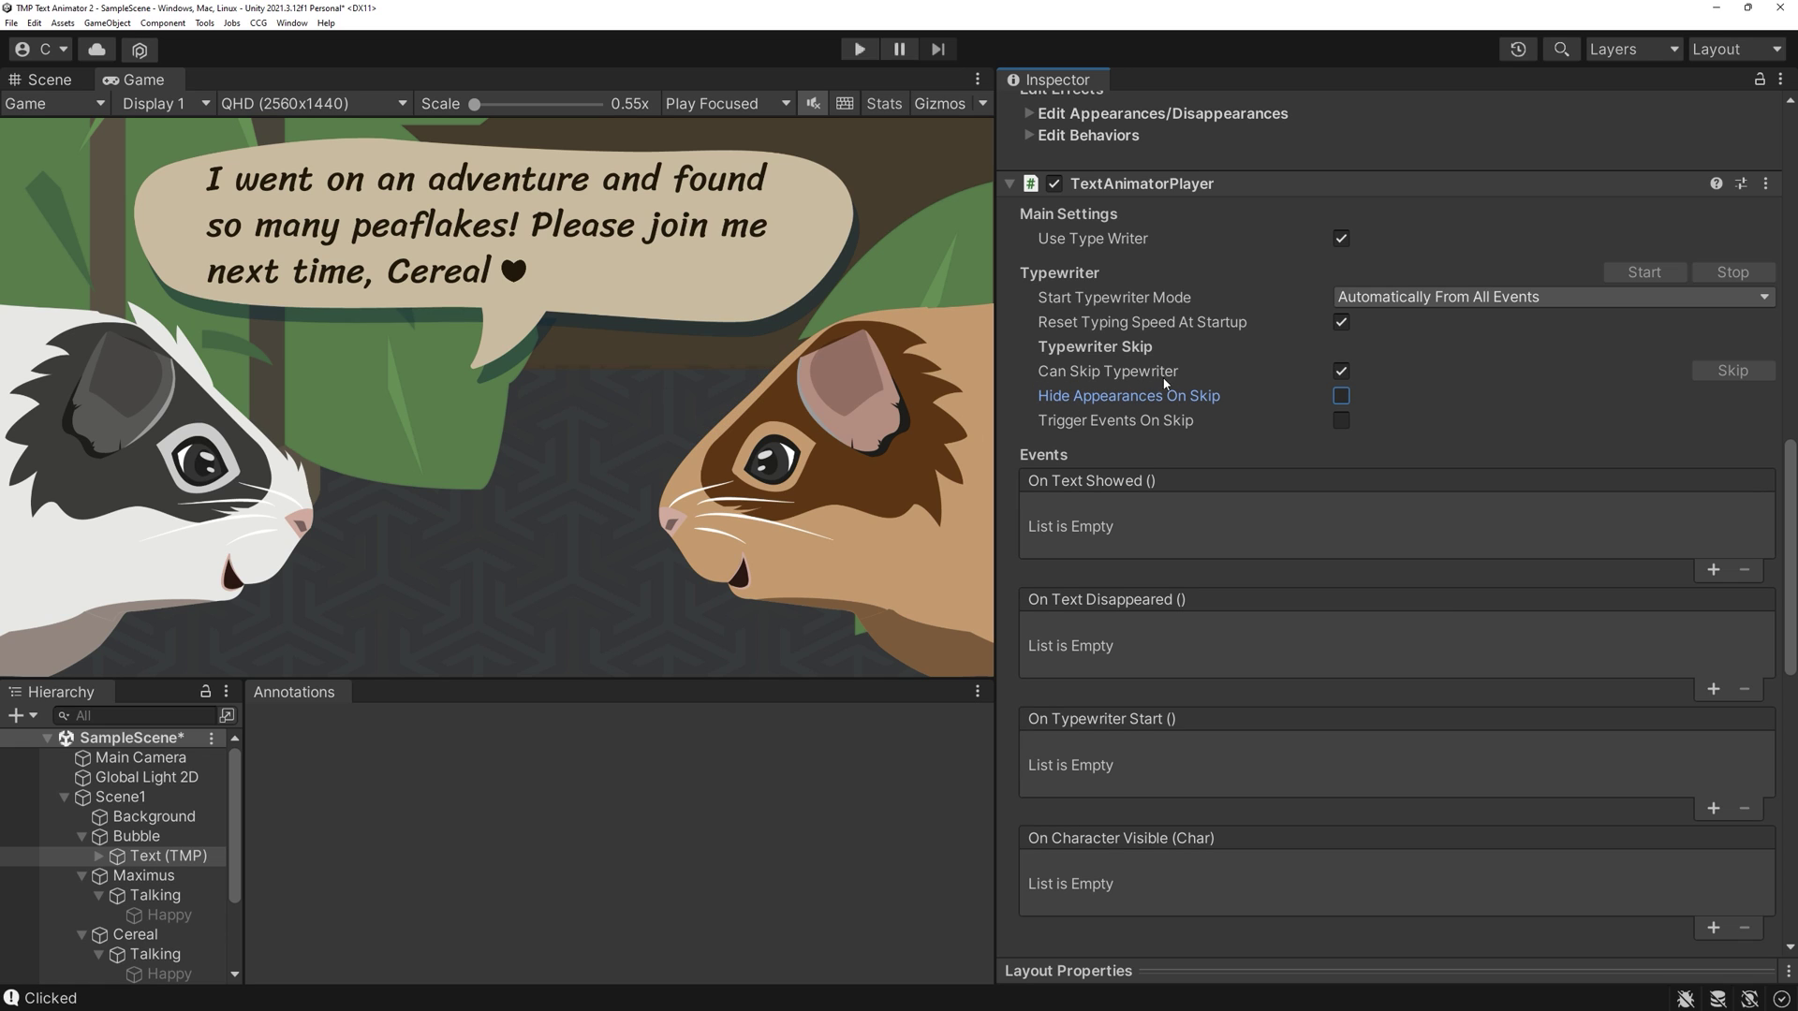
click(862, 51)
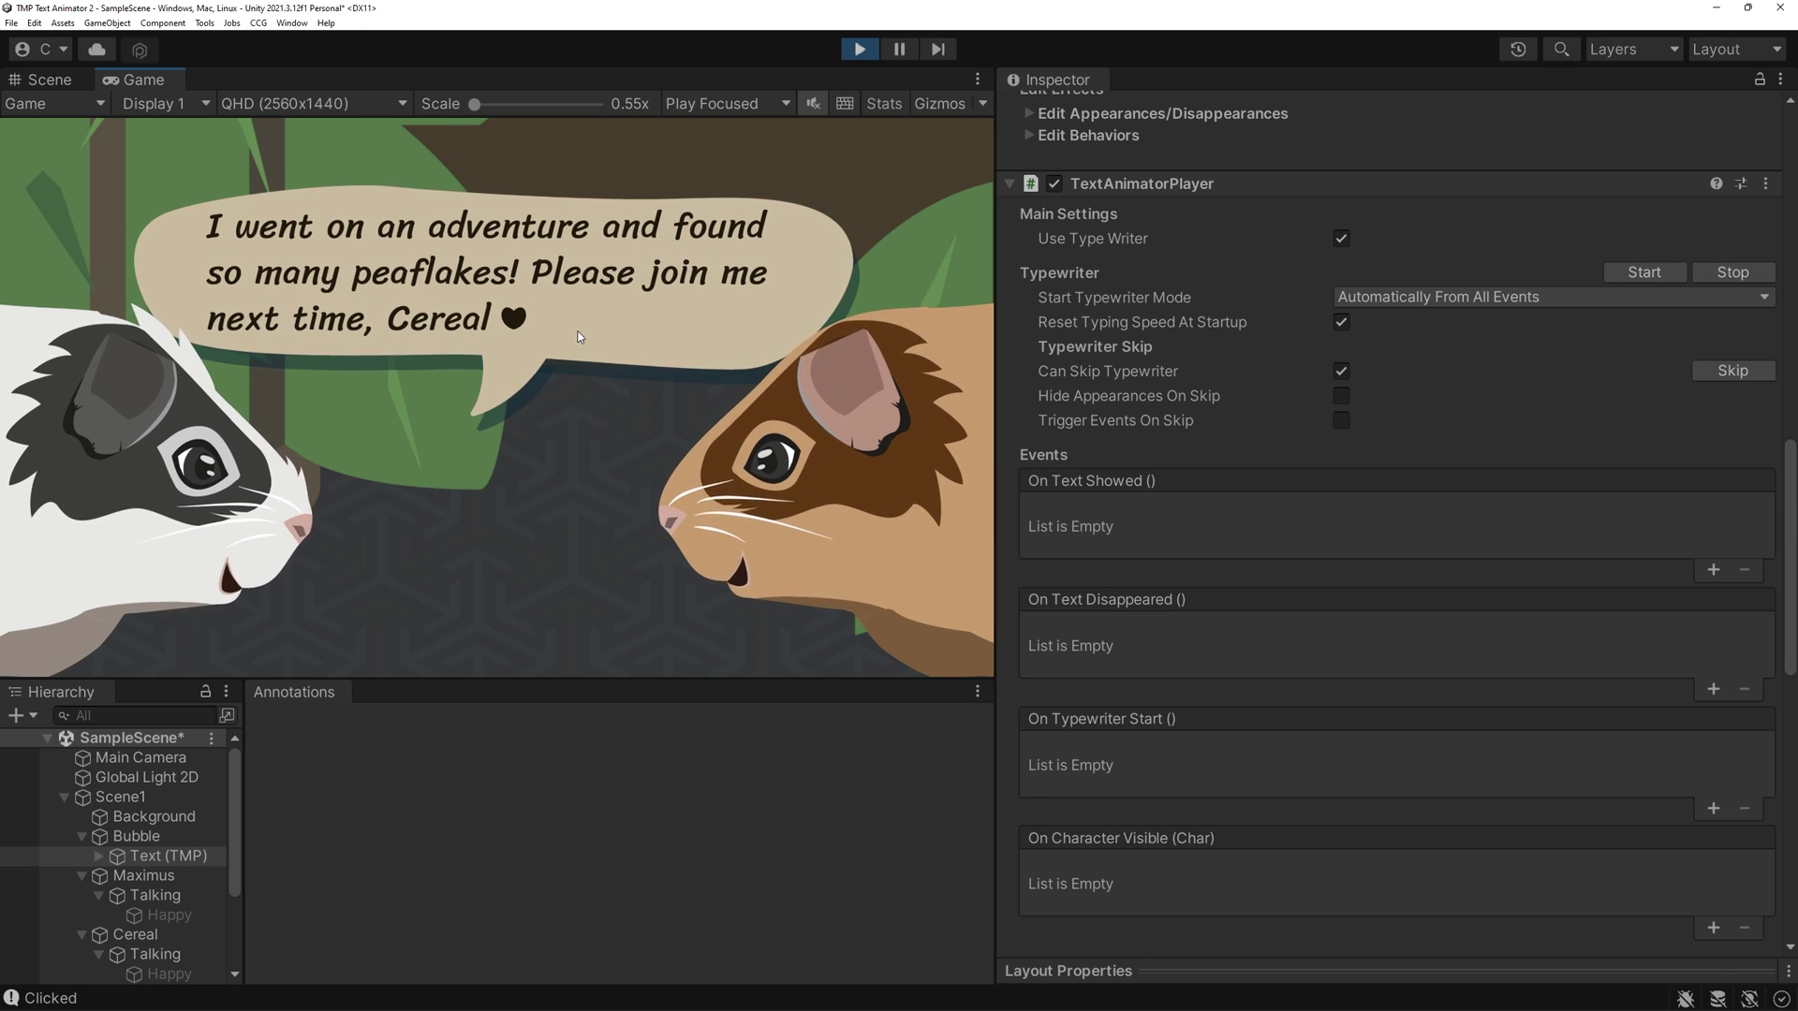
click(859, 49)
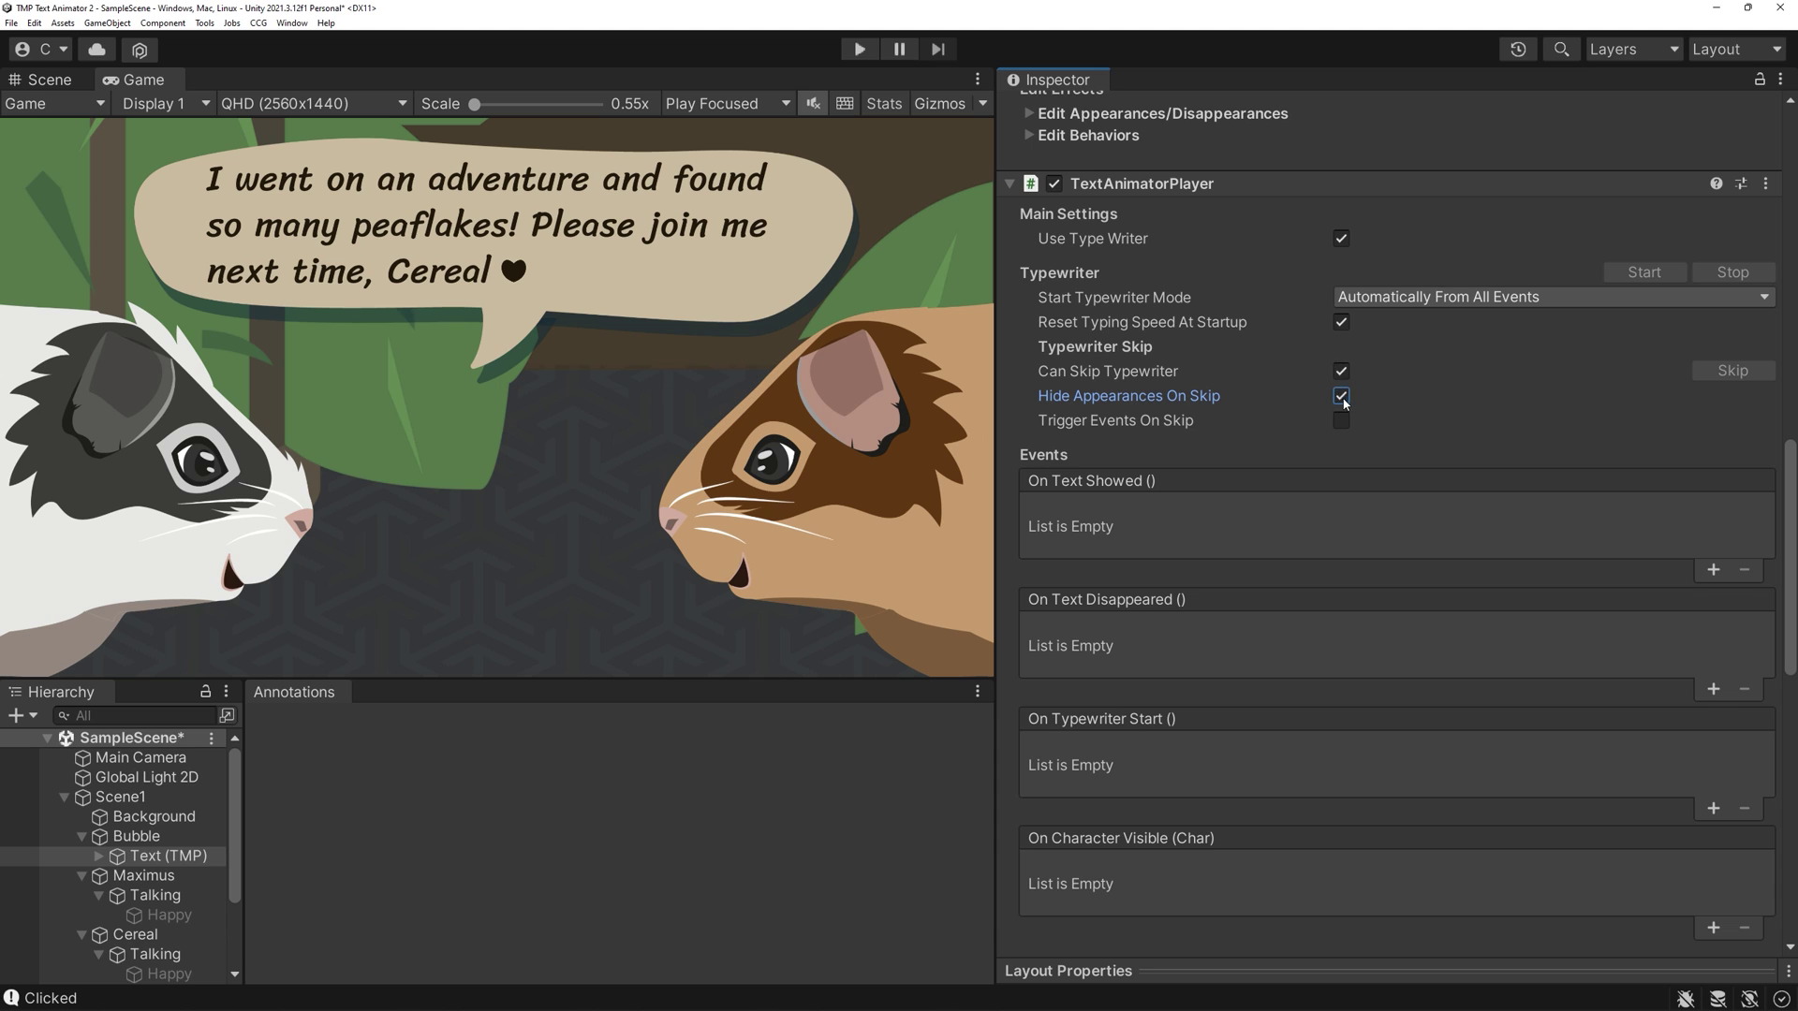
click(860, 49)
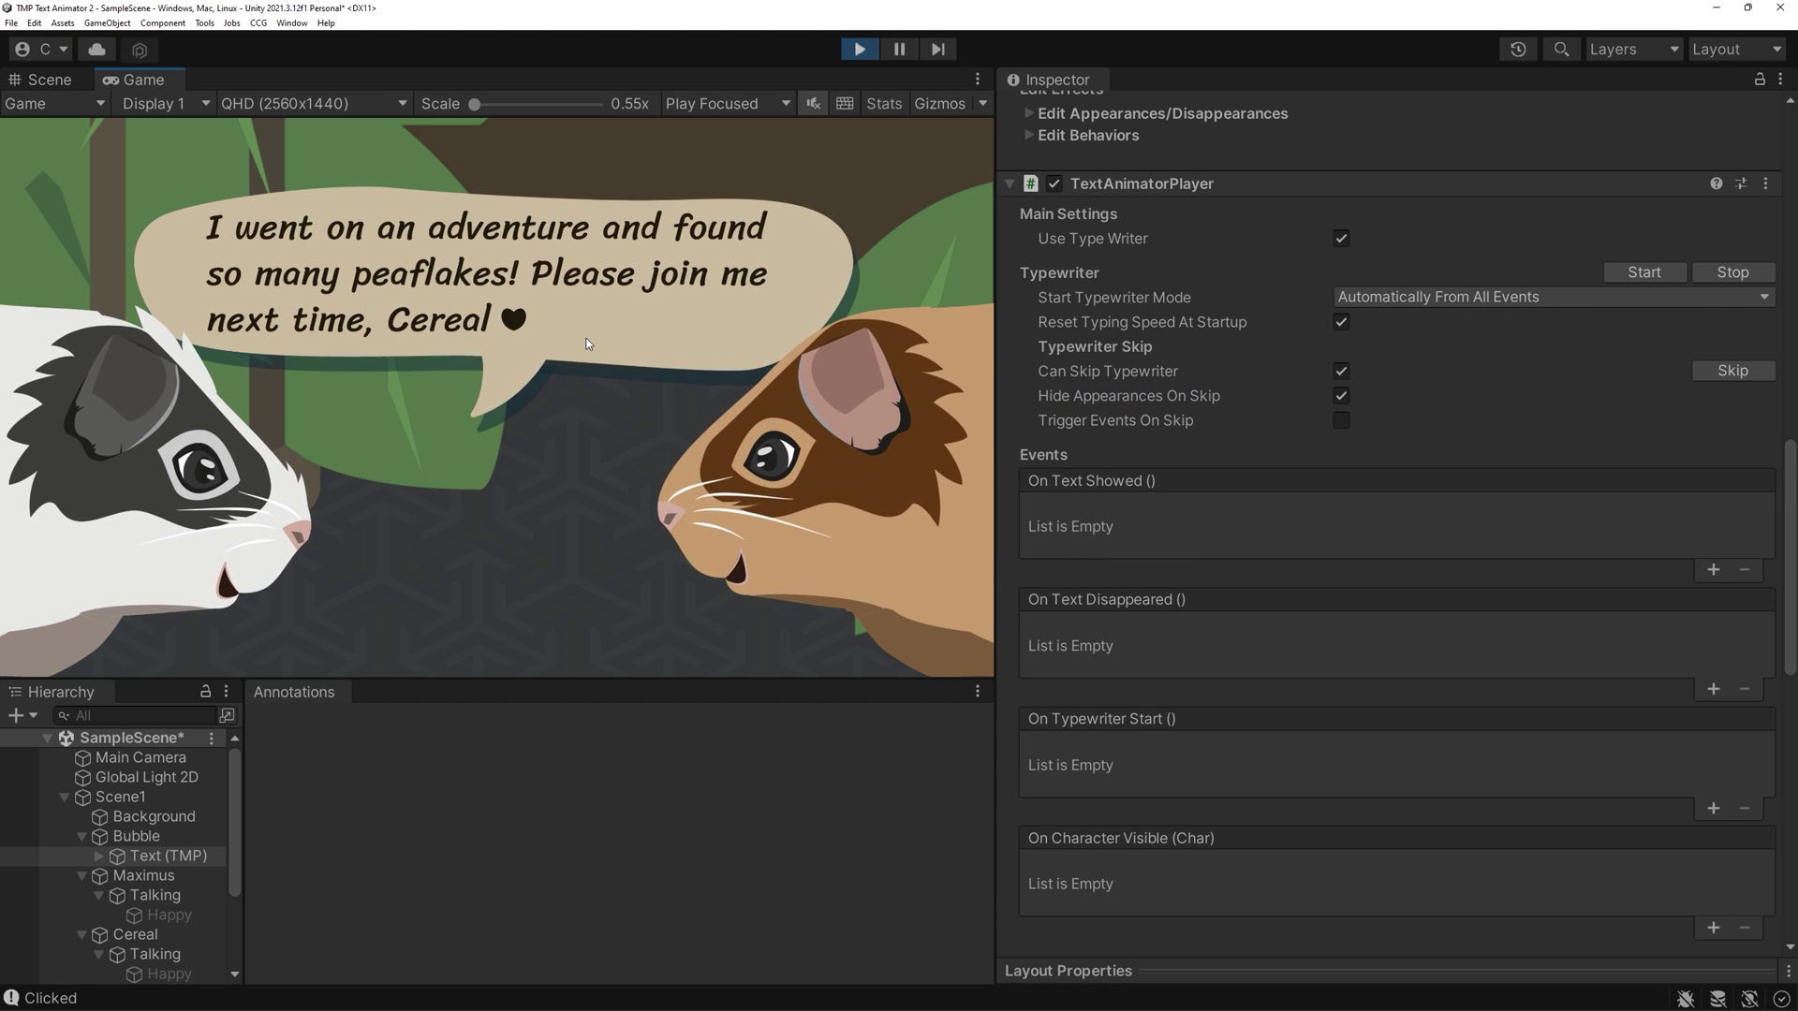
click(859, 48)
Set Wait For Normal Chars to 0.06 seconds and run the scene to preview the typing speed.
scroll(1232, 591, down, 5)
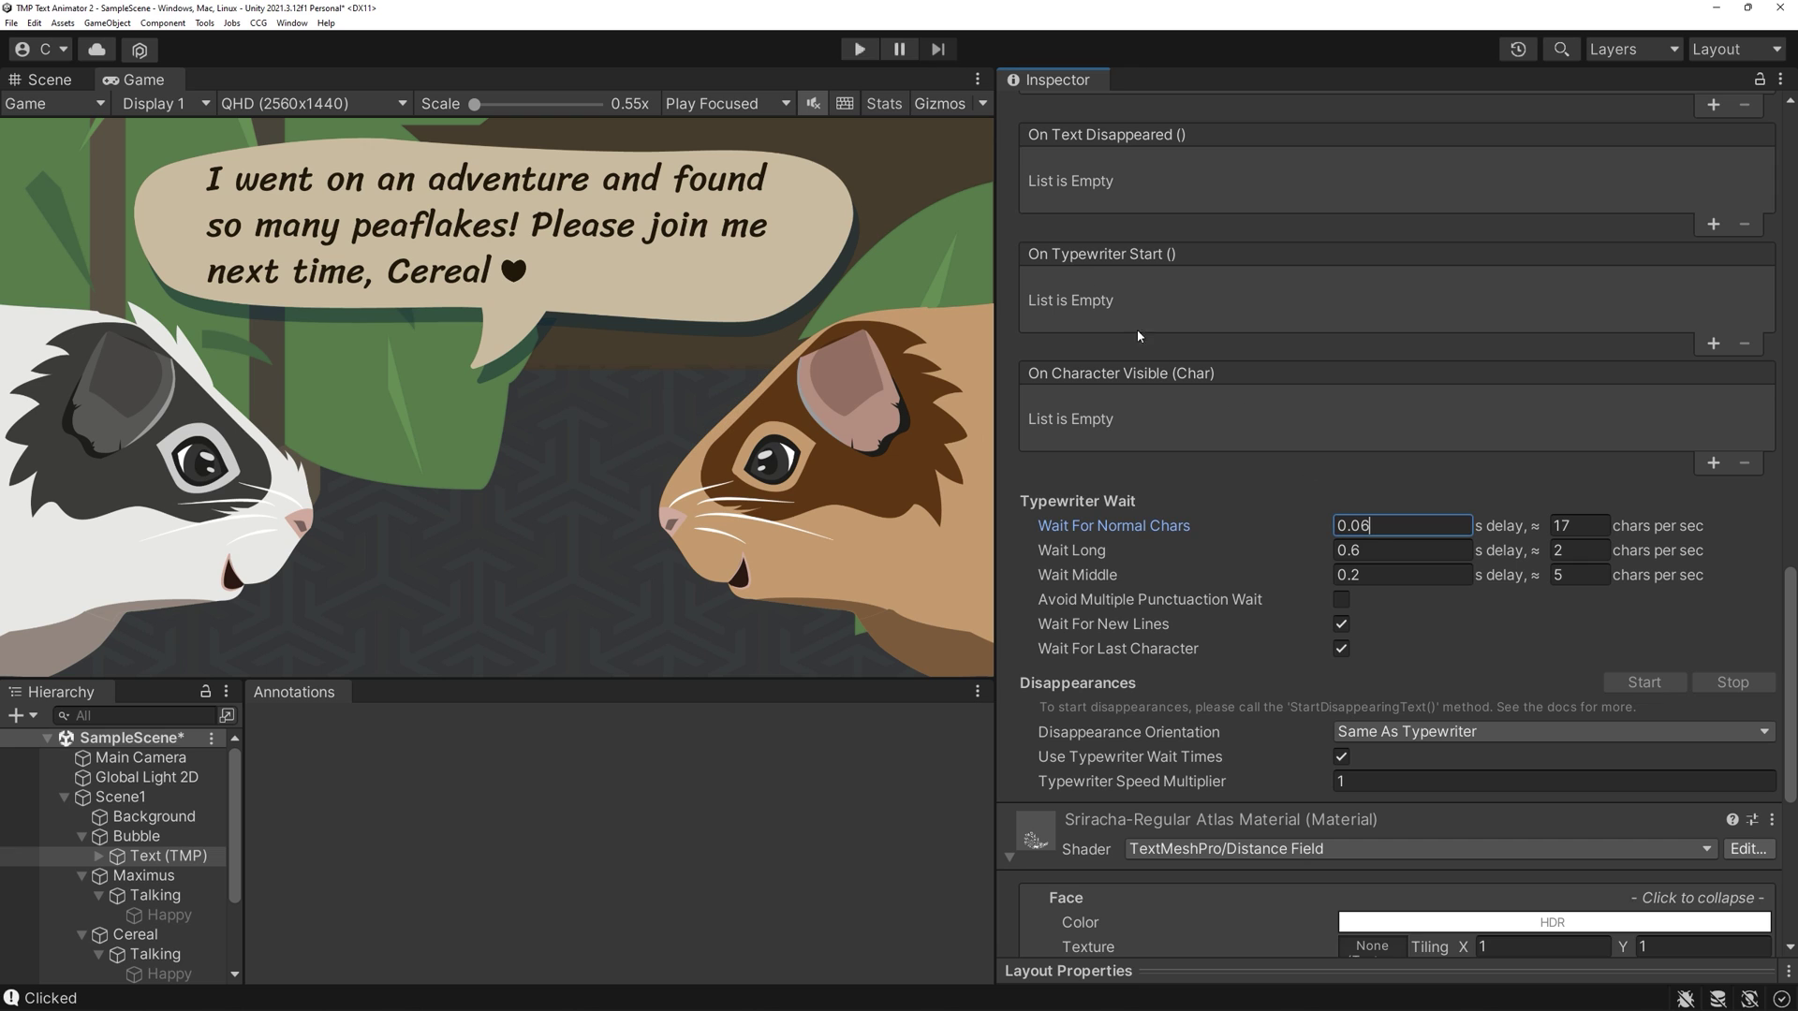
click(859, 49)
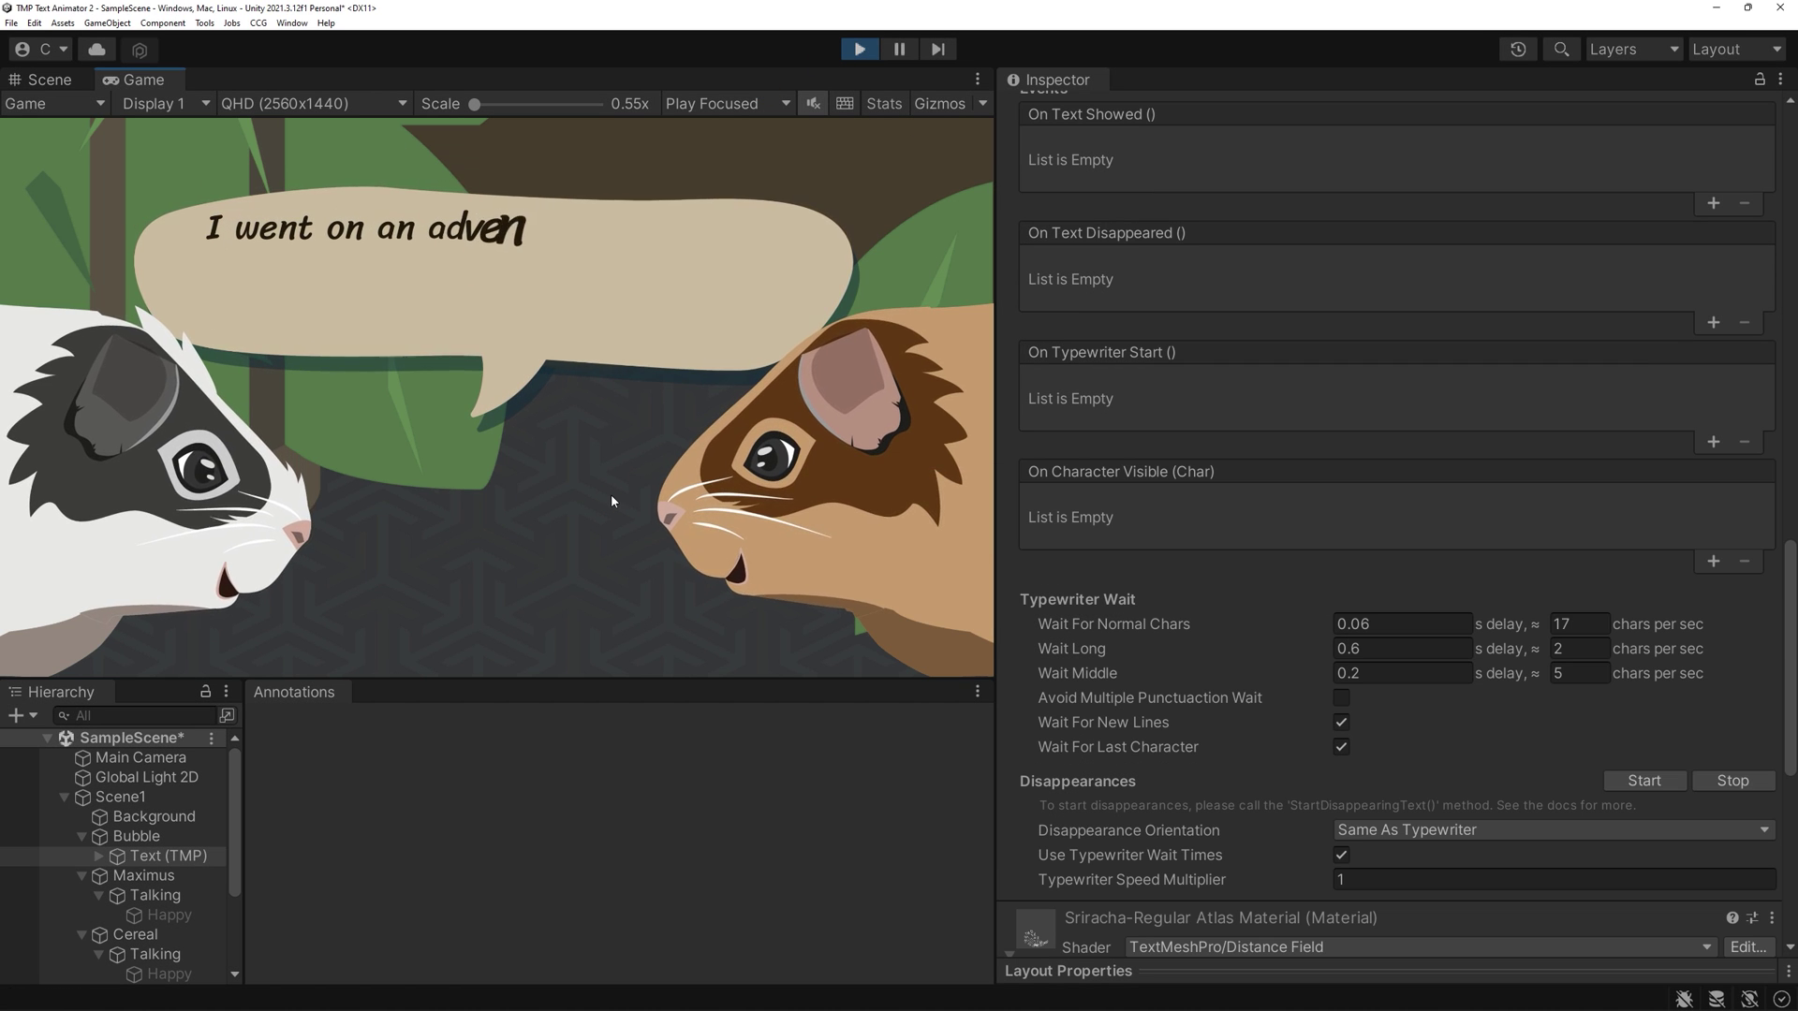
key(ctrl+p)
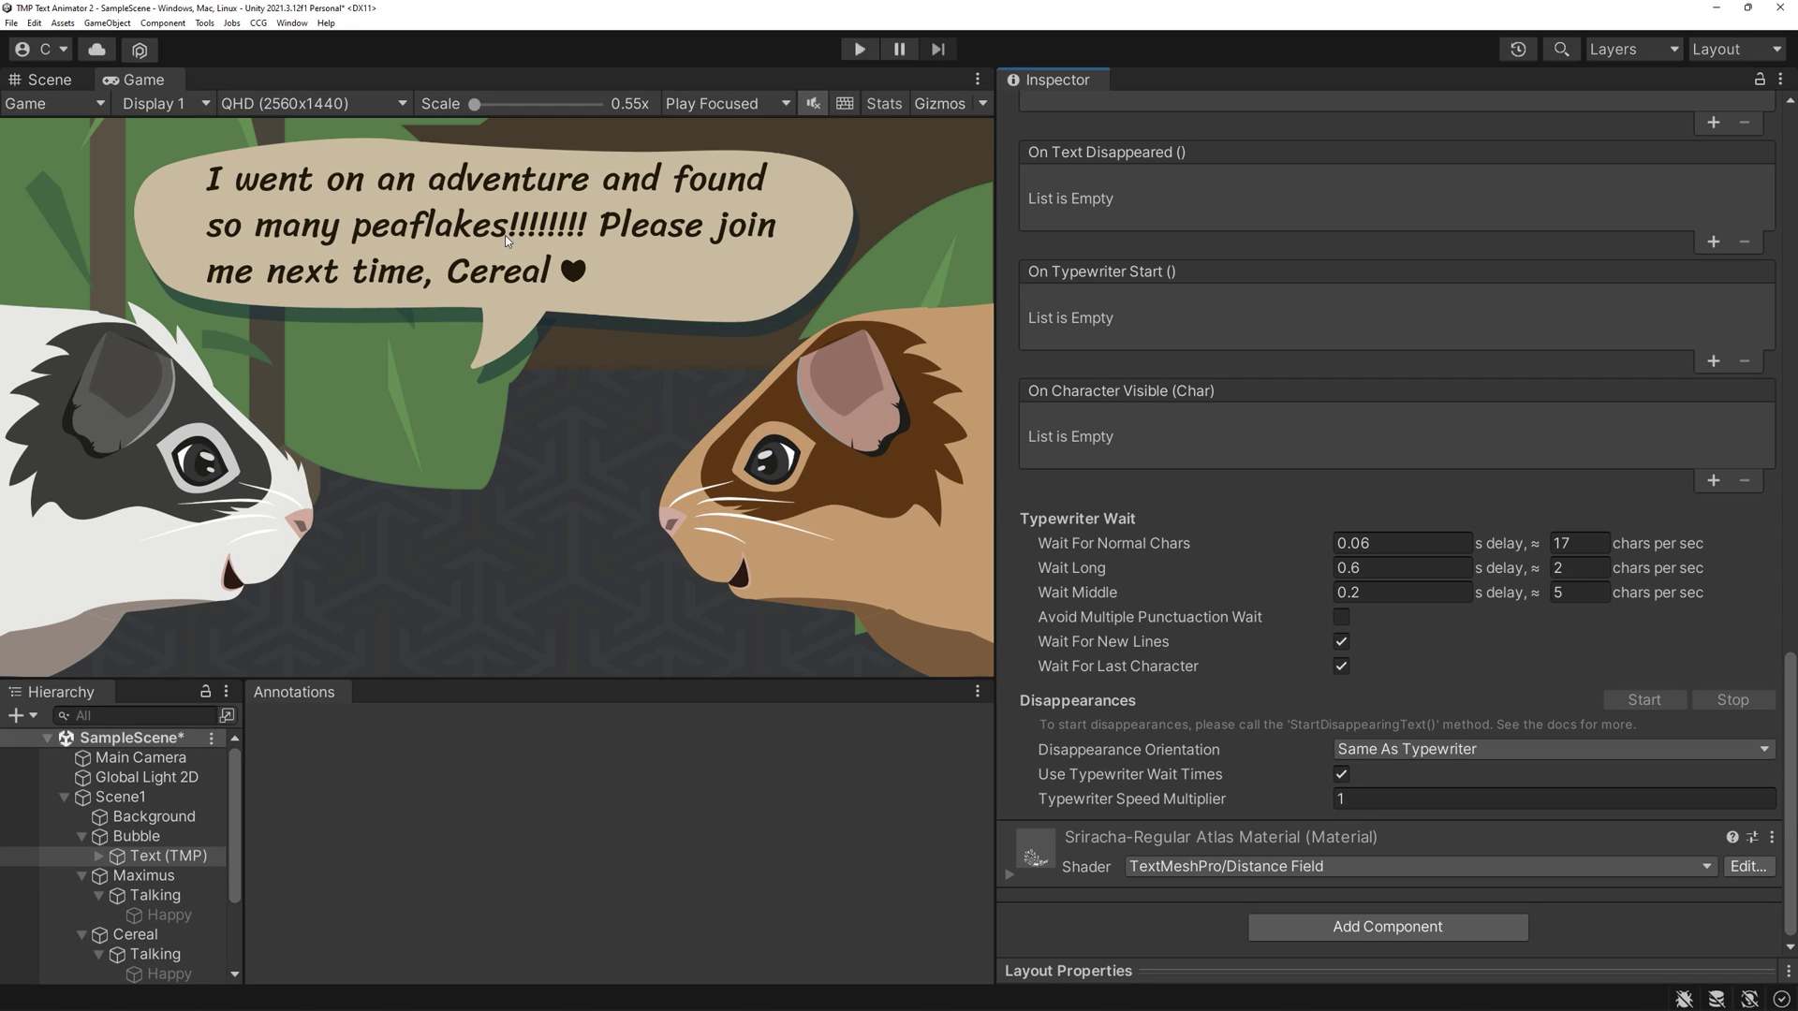
Enable Avoid Multiple Punctuaction Wait, previewing the text with repeated exclamation marks both without and with the option.
click(866, 57)
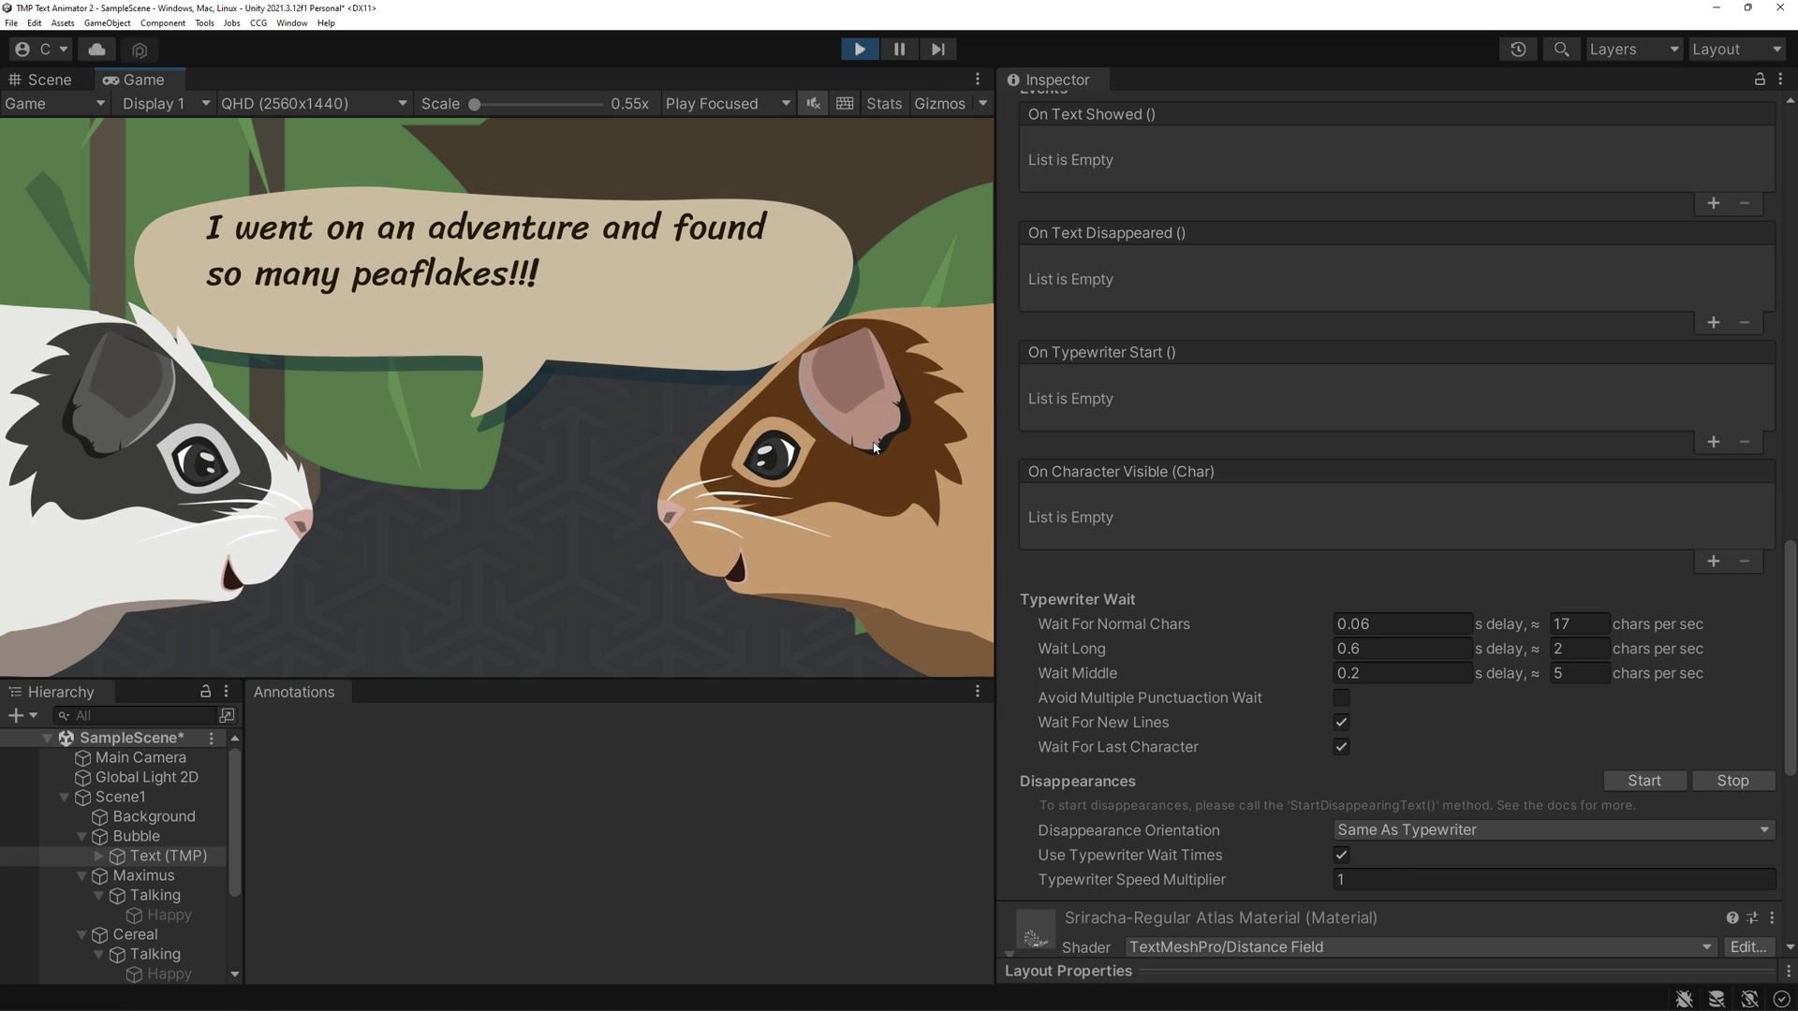
key(ctrl+p)
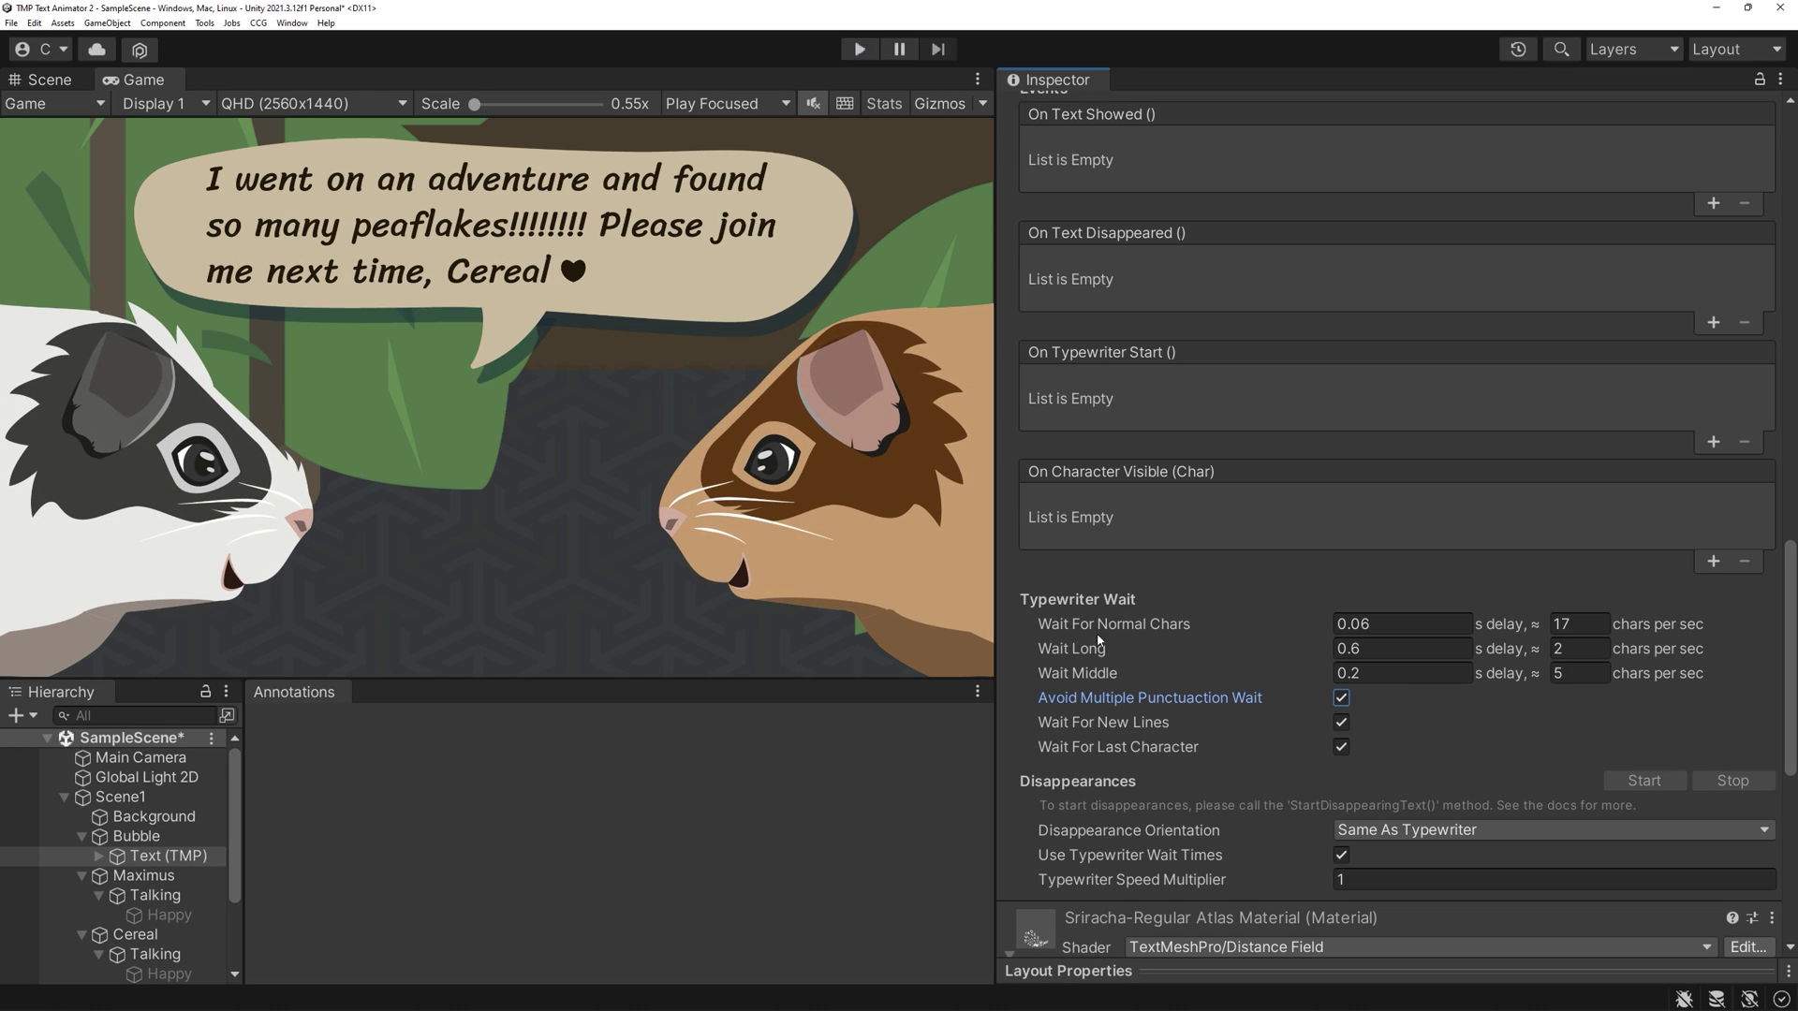
key(ctrl+p)
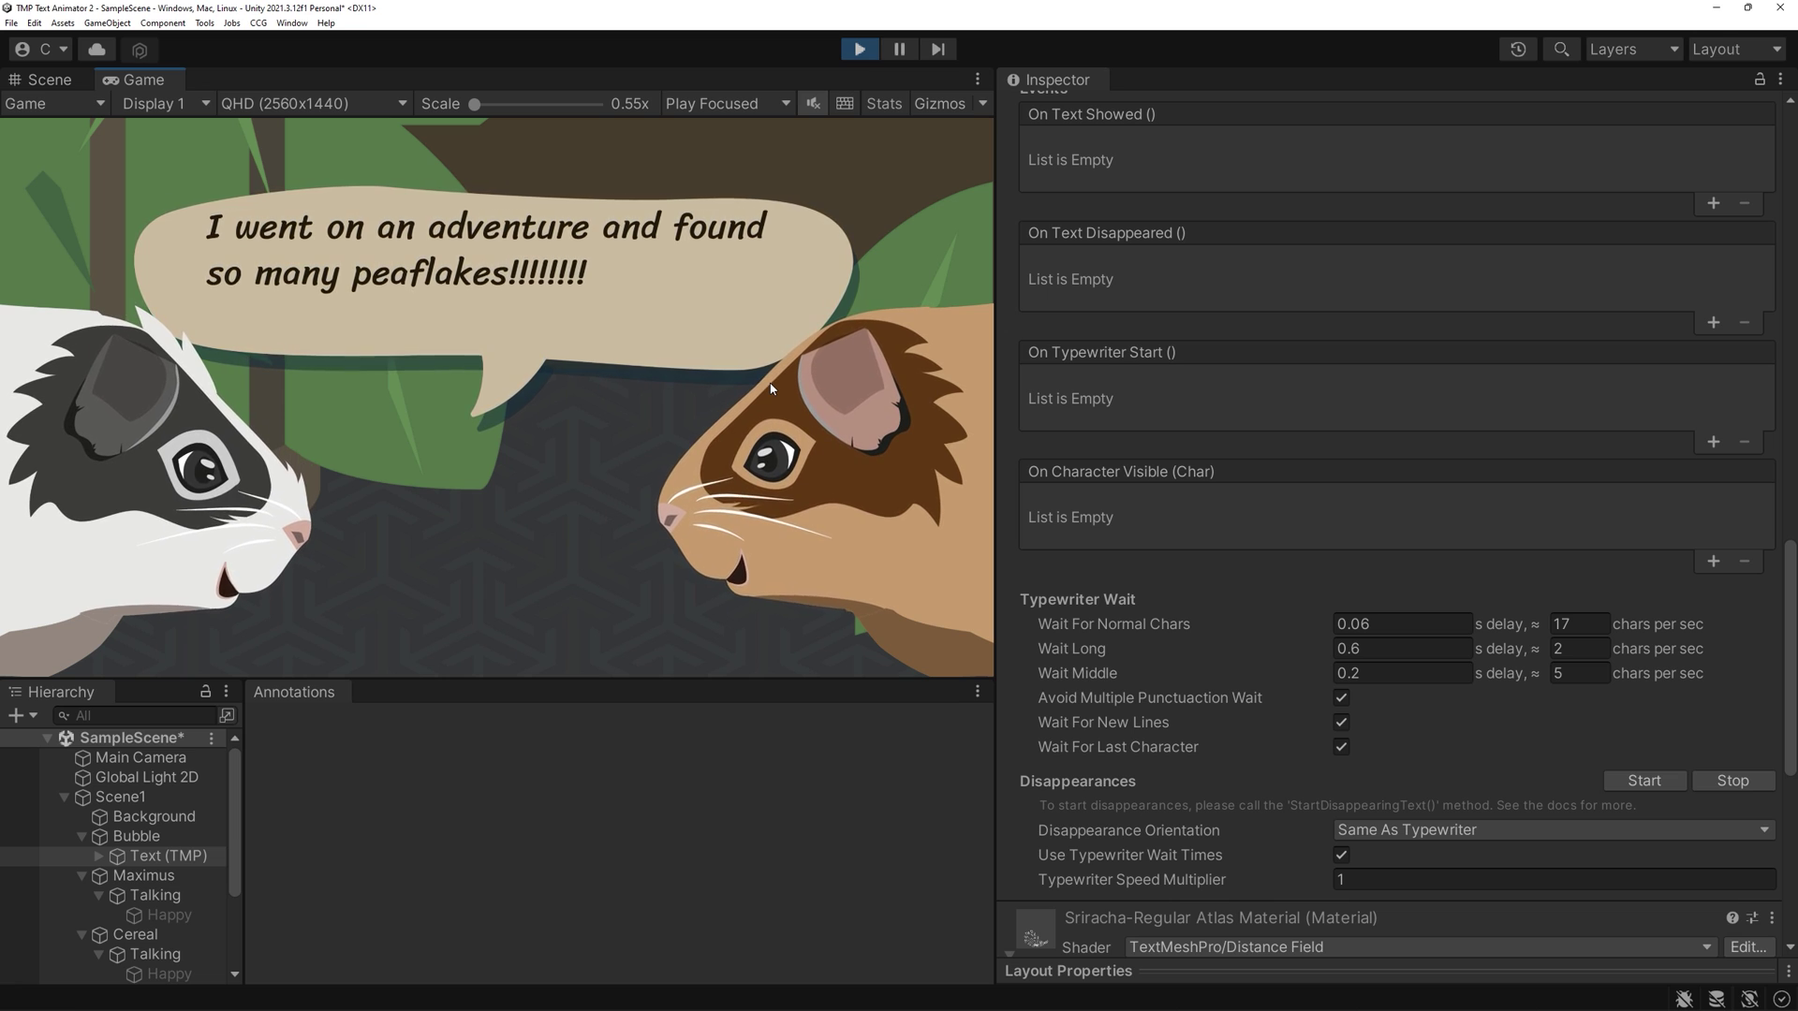
click(860, 51)
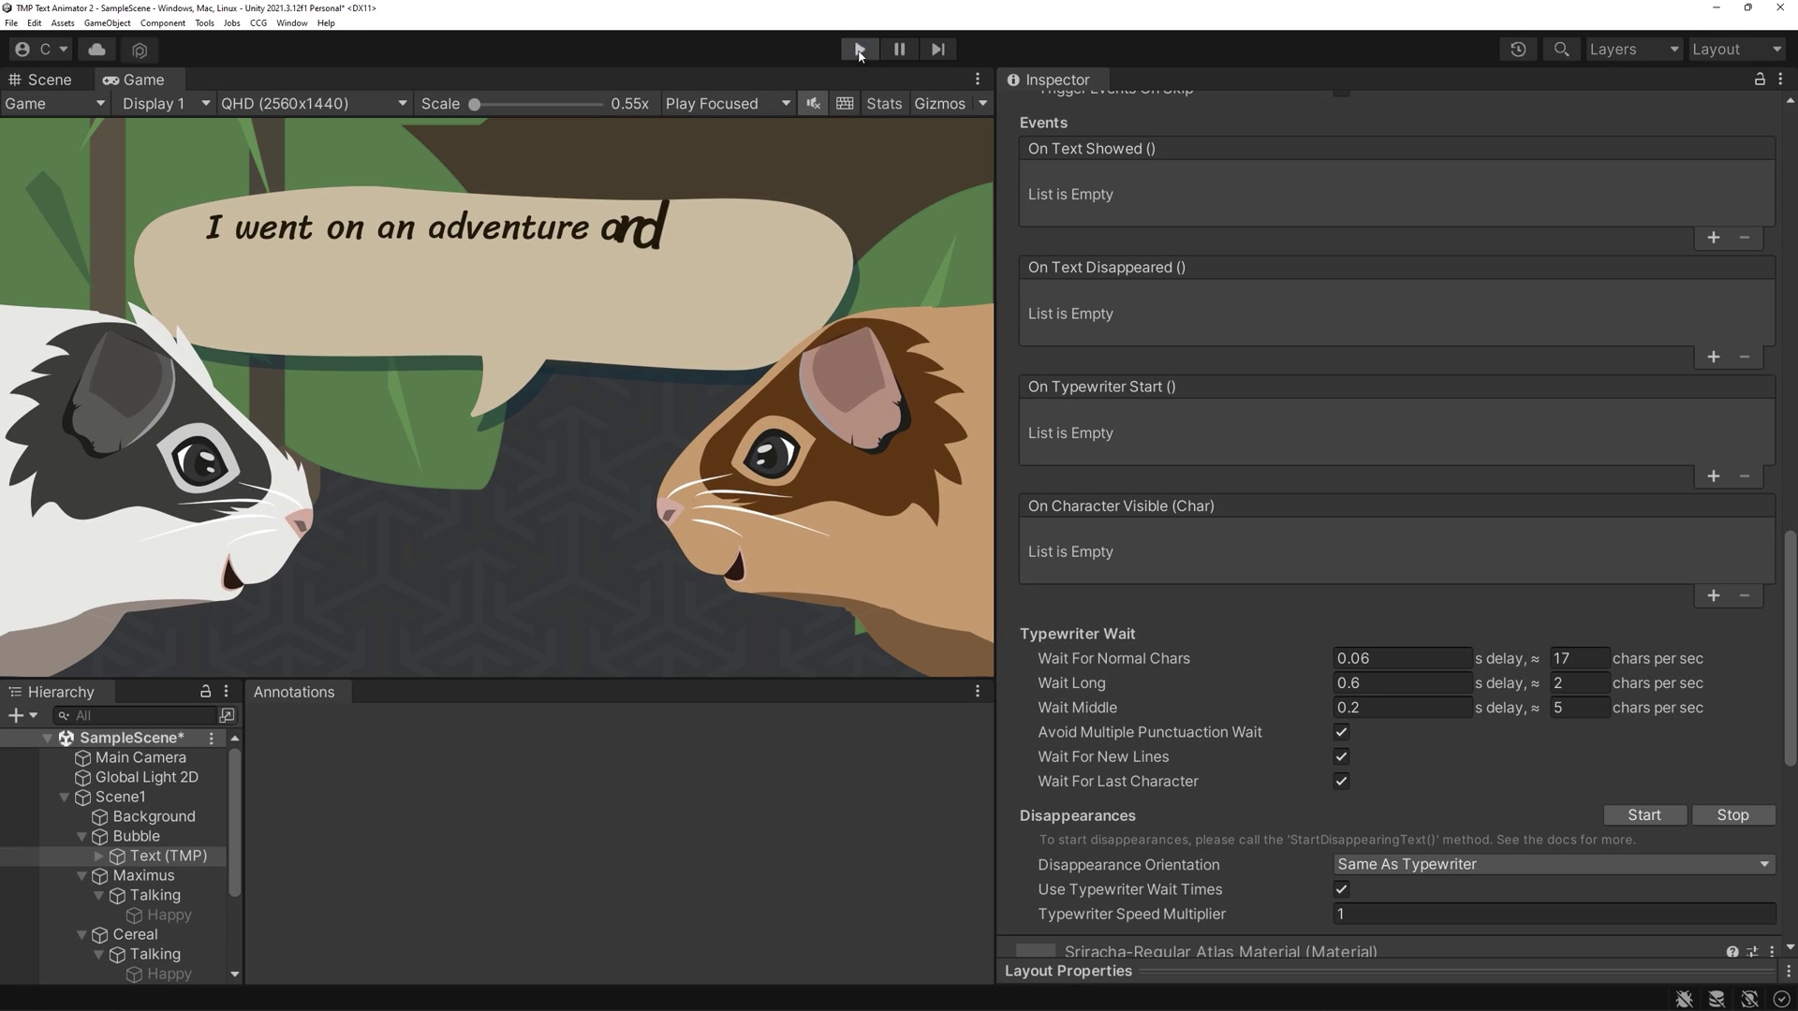
Set the Amplitude of the built-in Size appearance to 5 for the bubble text, and run the scene to preview it.
scroll(1208, 481, up, 15)
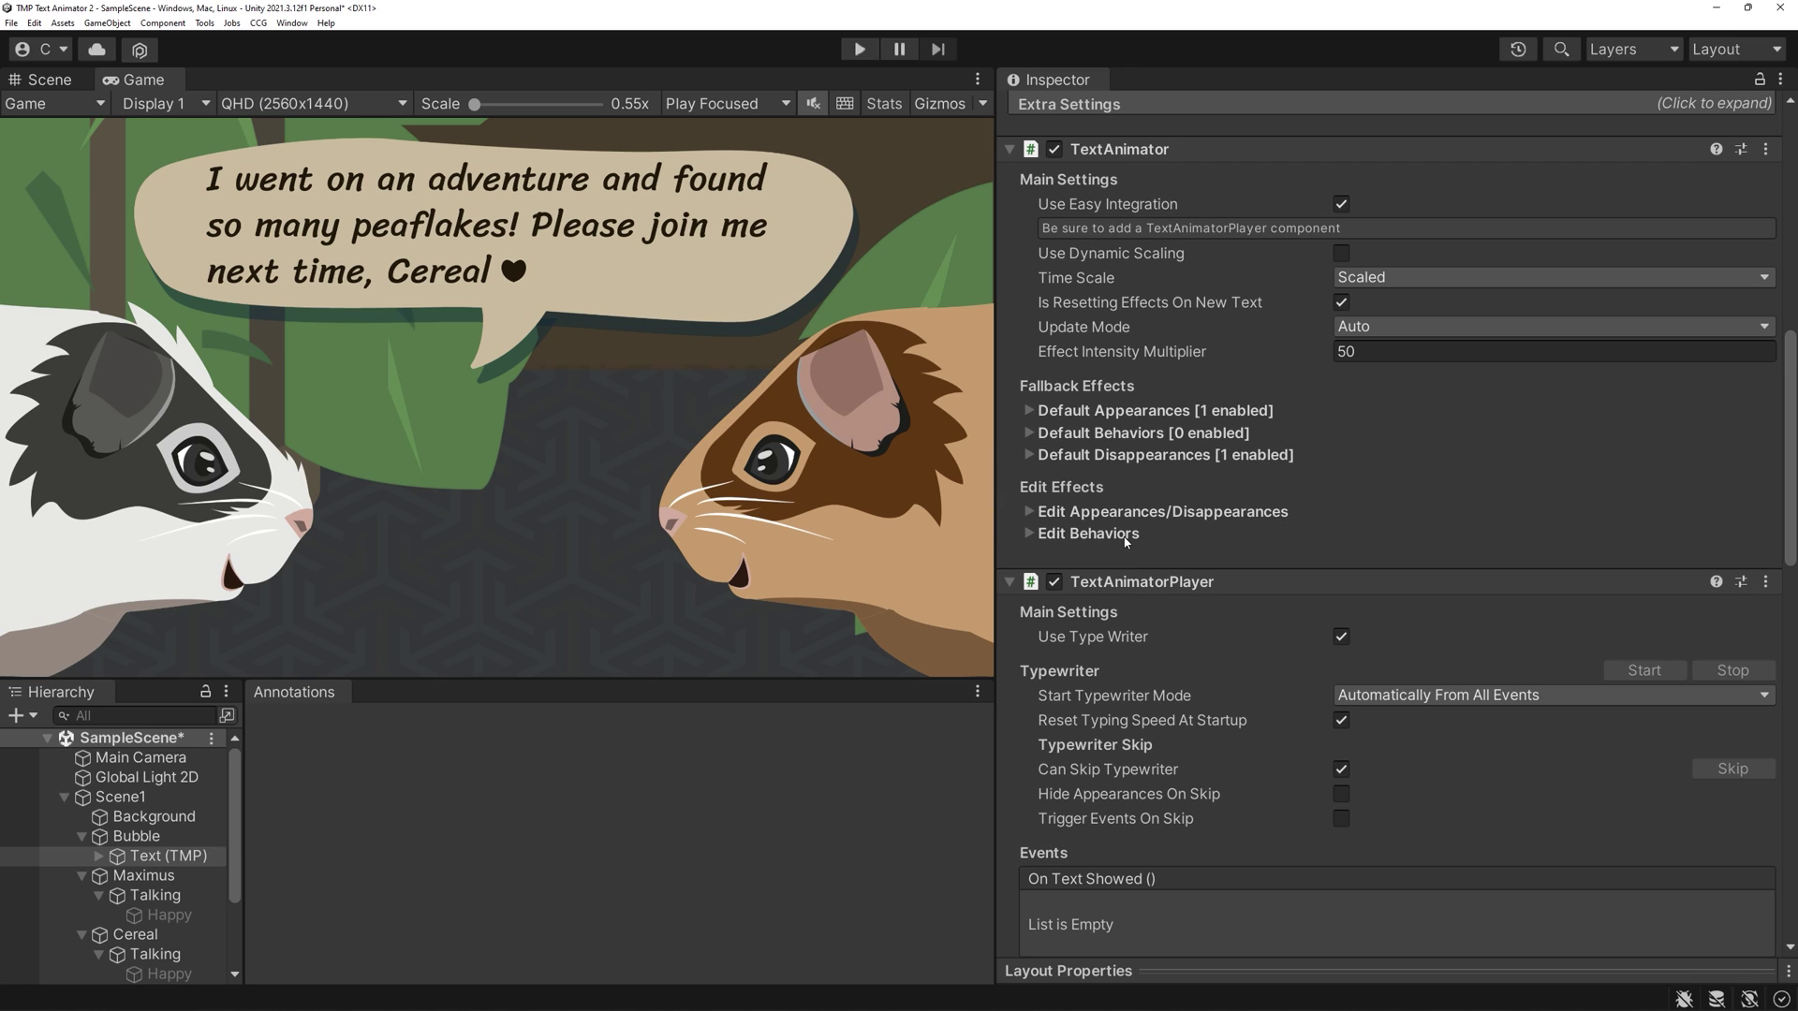
click(1030, 534)
click(1031, 531)
click(1028, 511)
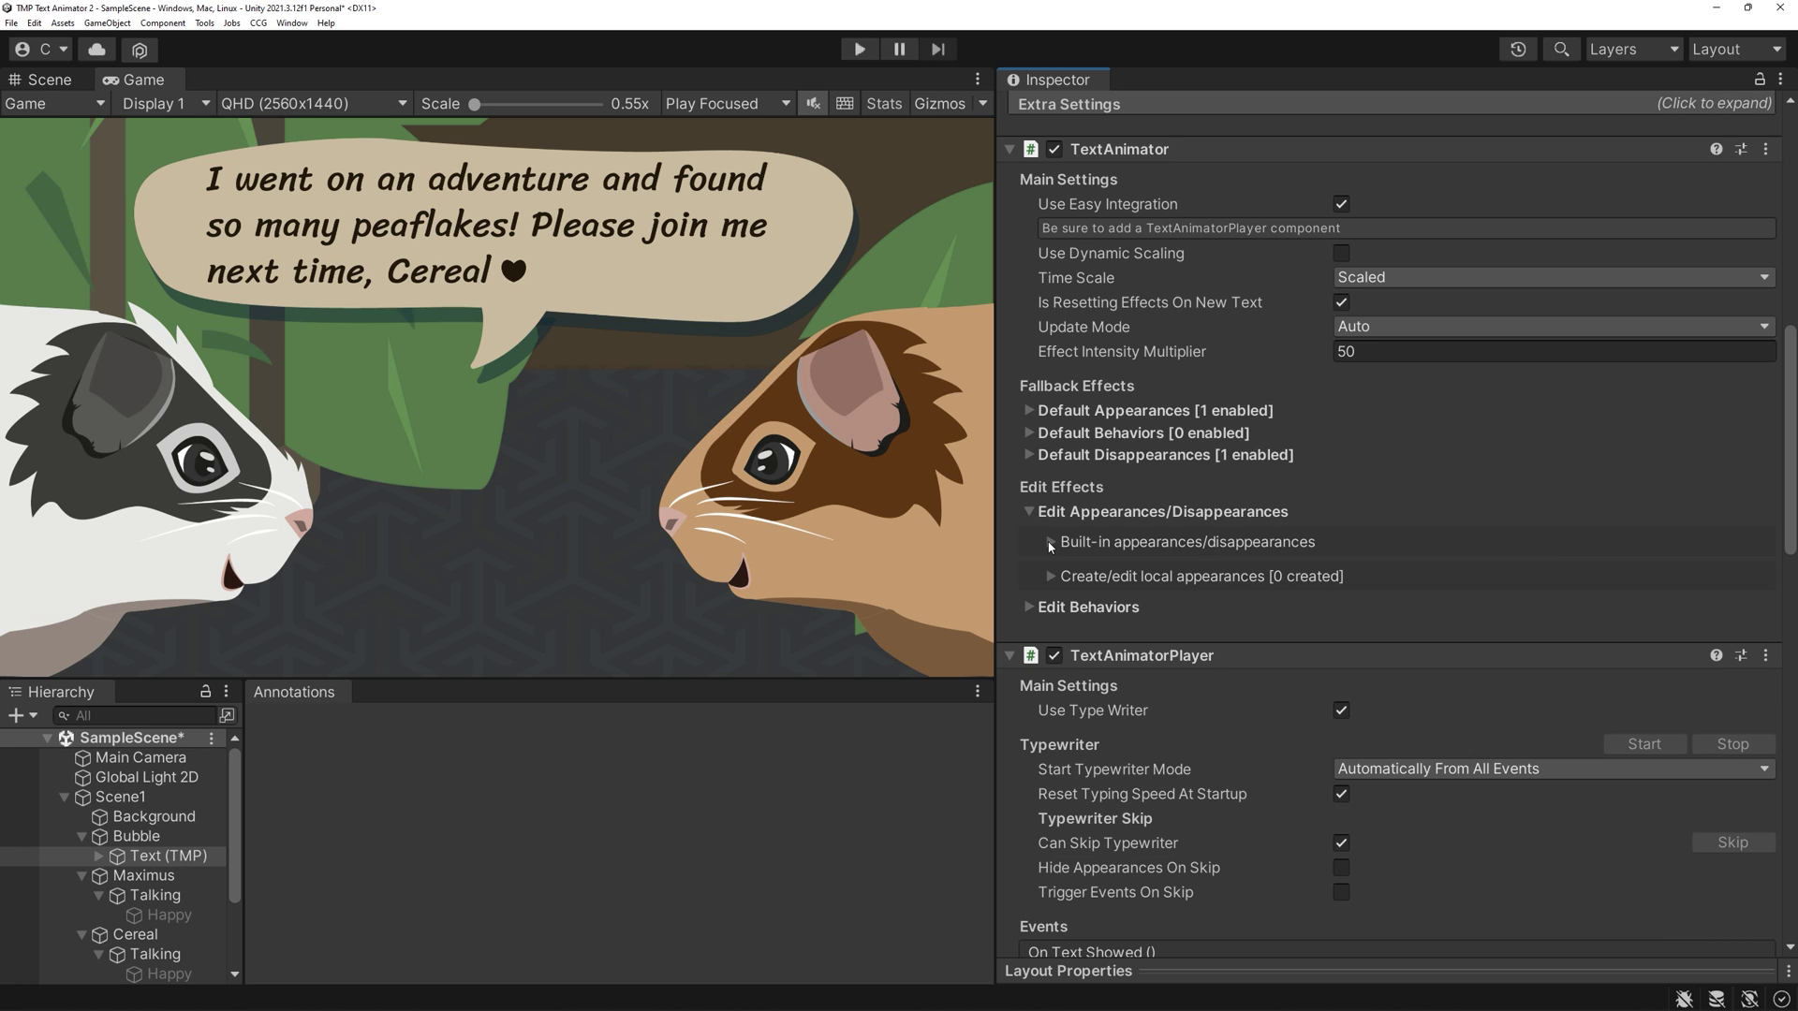
click(1051, 543)
scroll(1043, 596, down, 2)
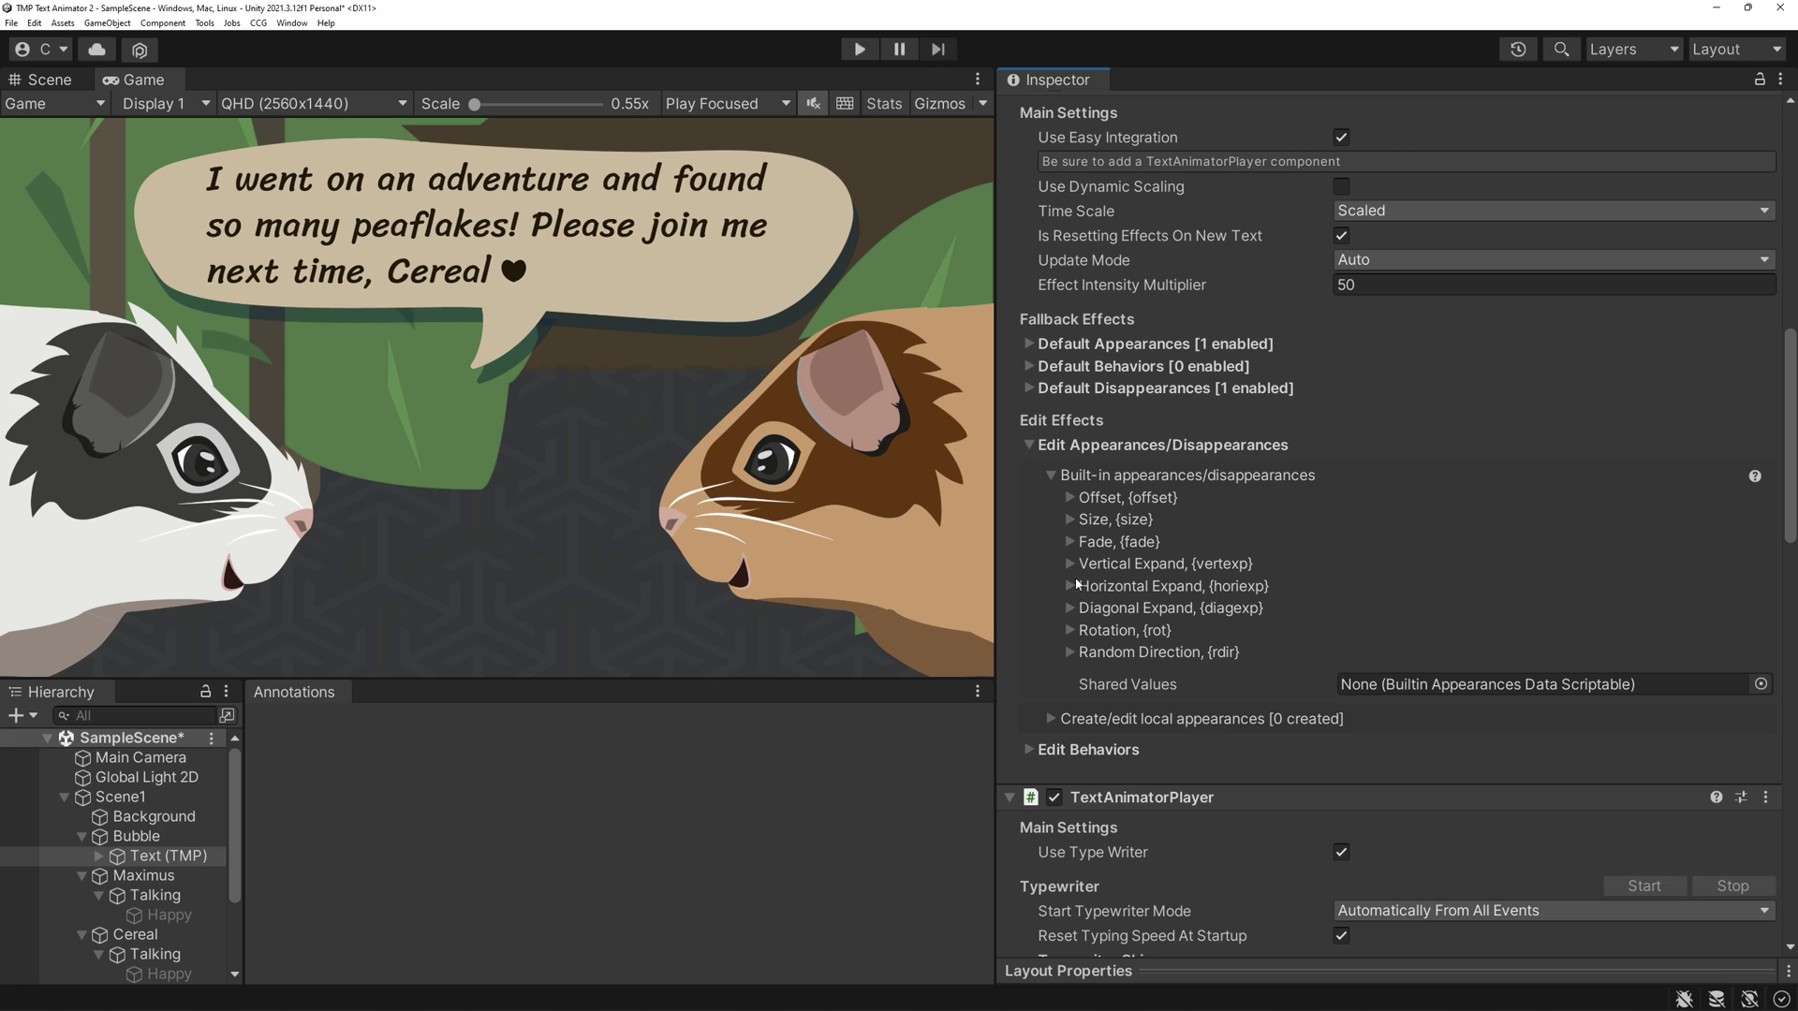
click(1068, 520)
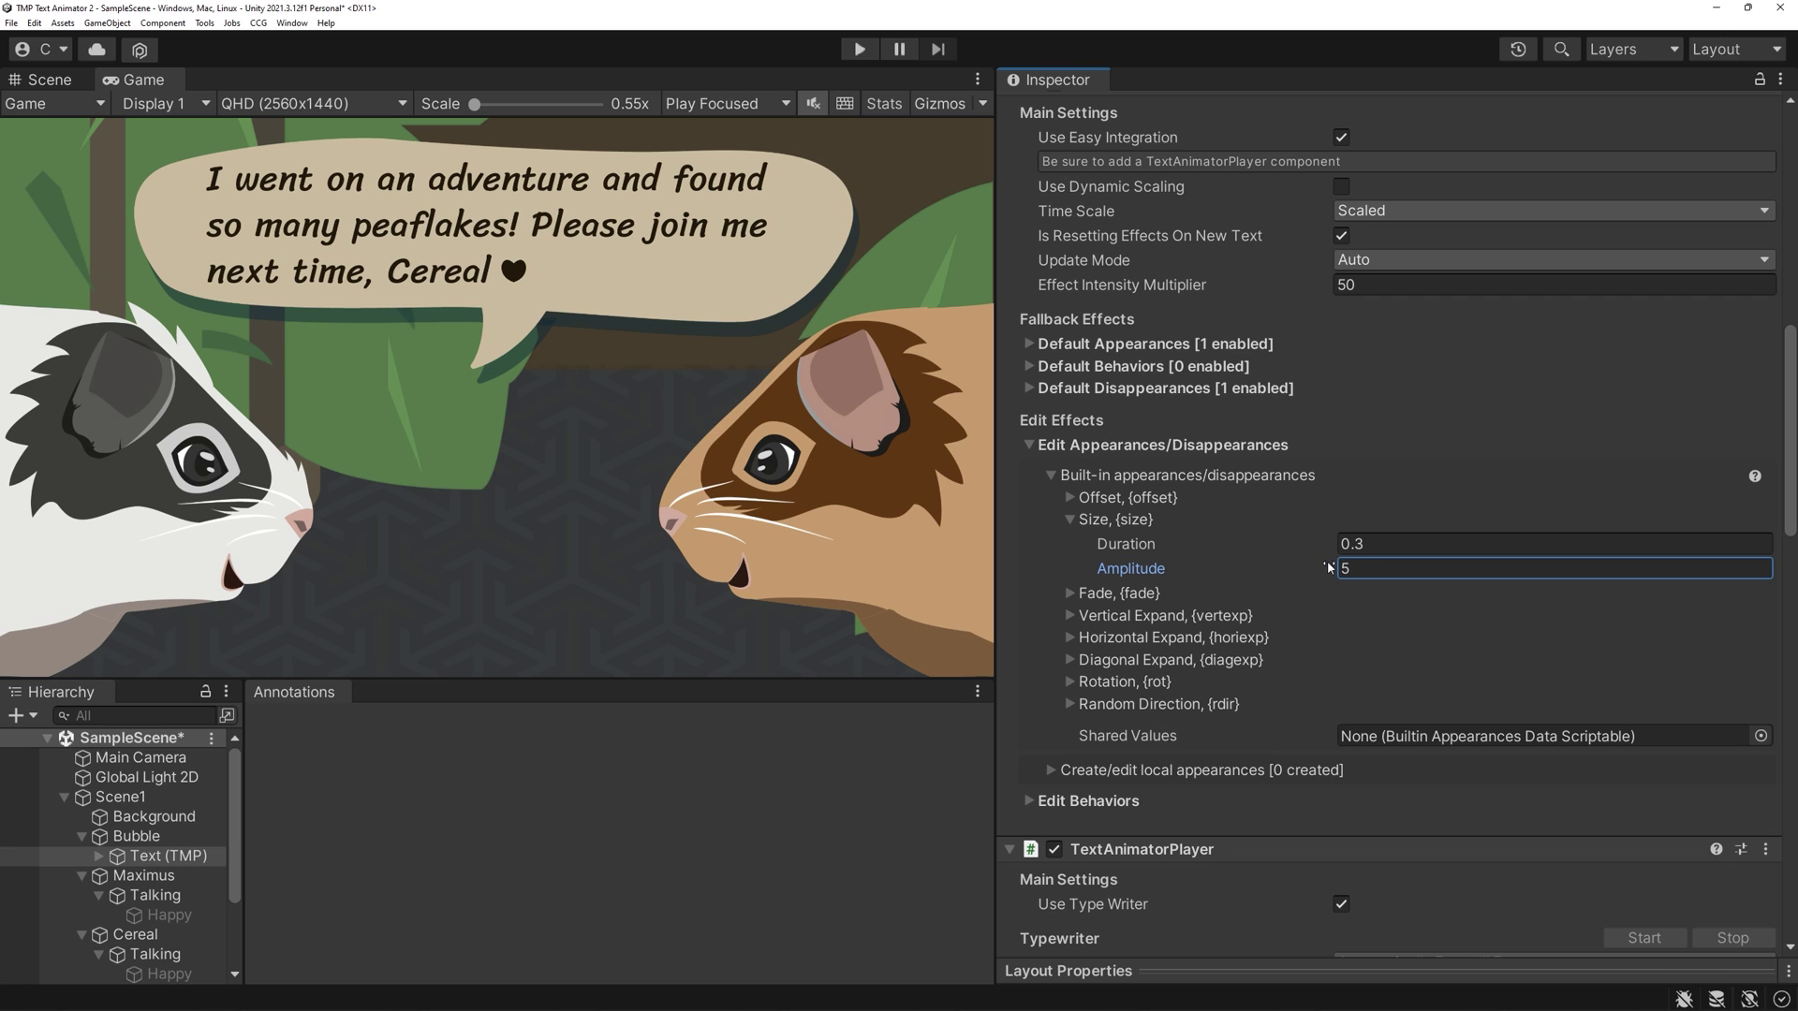
click(857, 51)
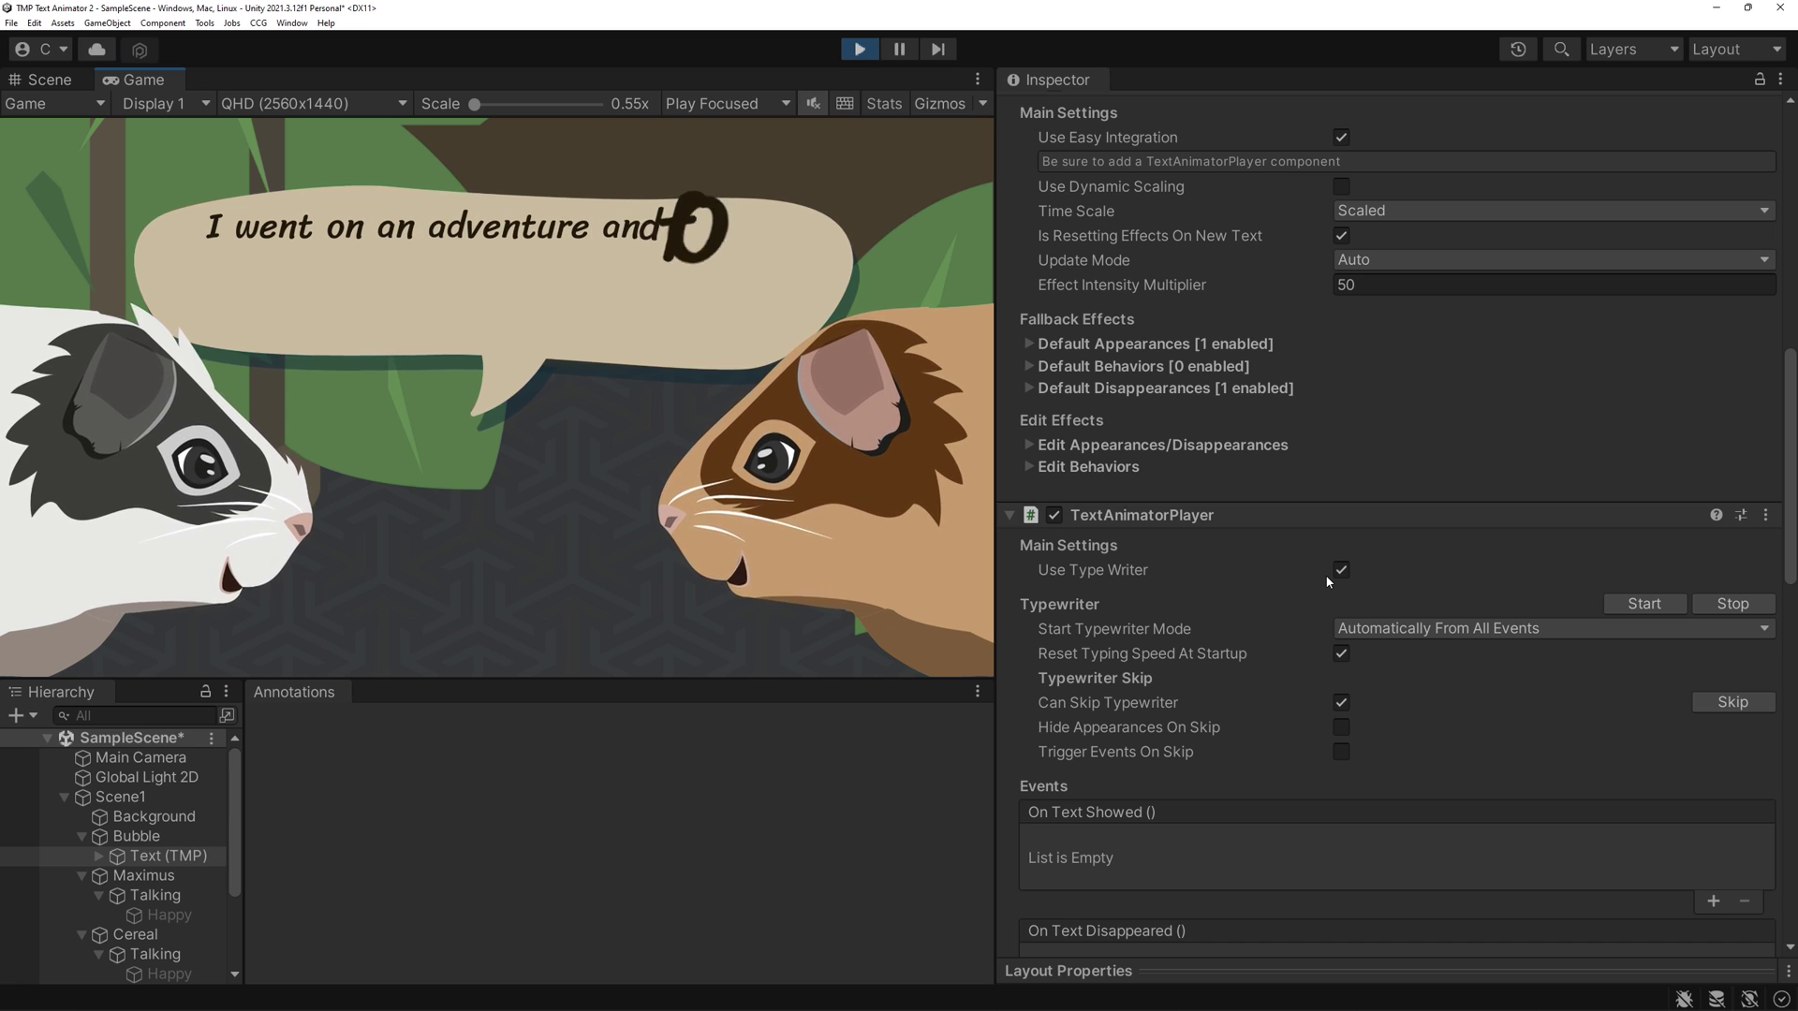
click(871, 54)
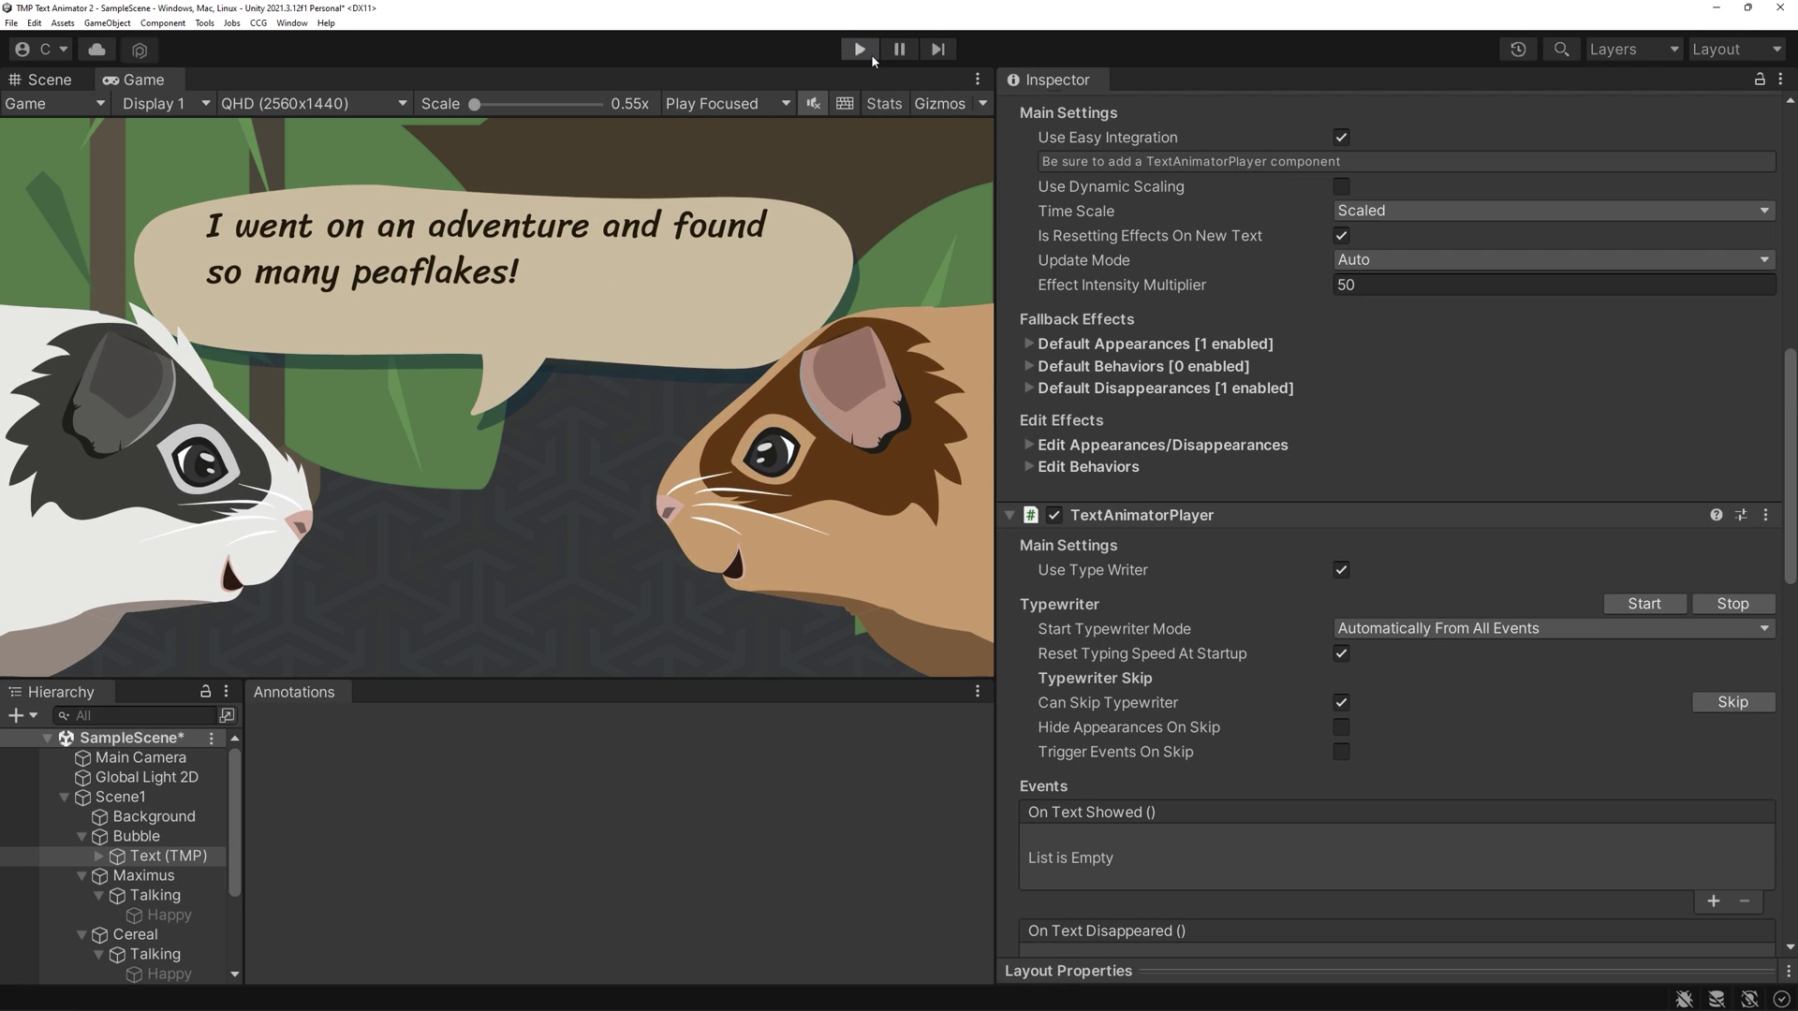
Set the built-in Size appearance's Amplitude to 1.5 and run the scene to preview the bubble text.
click(1030, 444)
click(1052, 476)
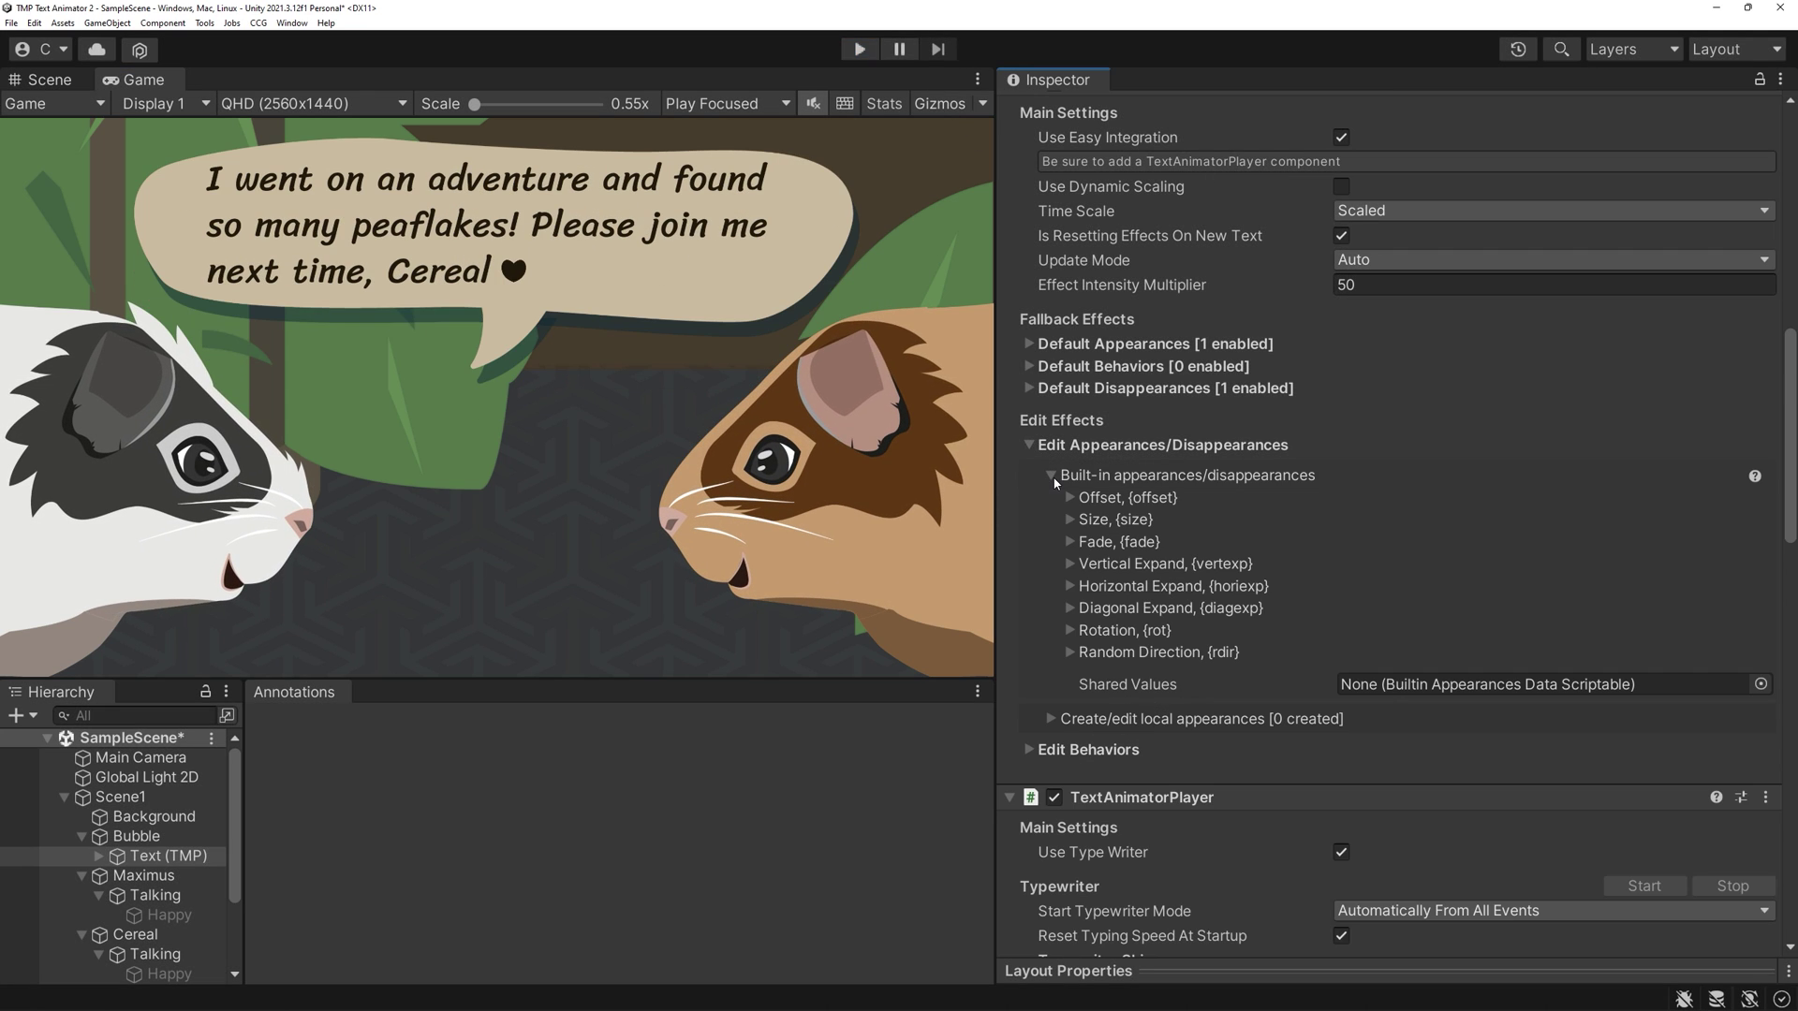
click(1071, 521)
click(1340, 569)
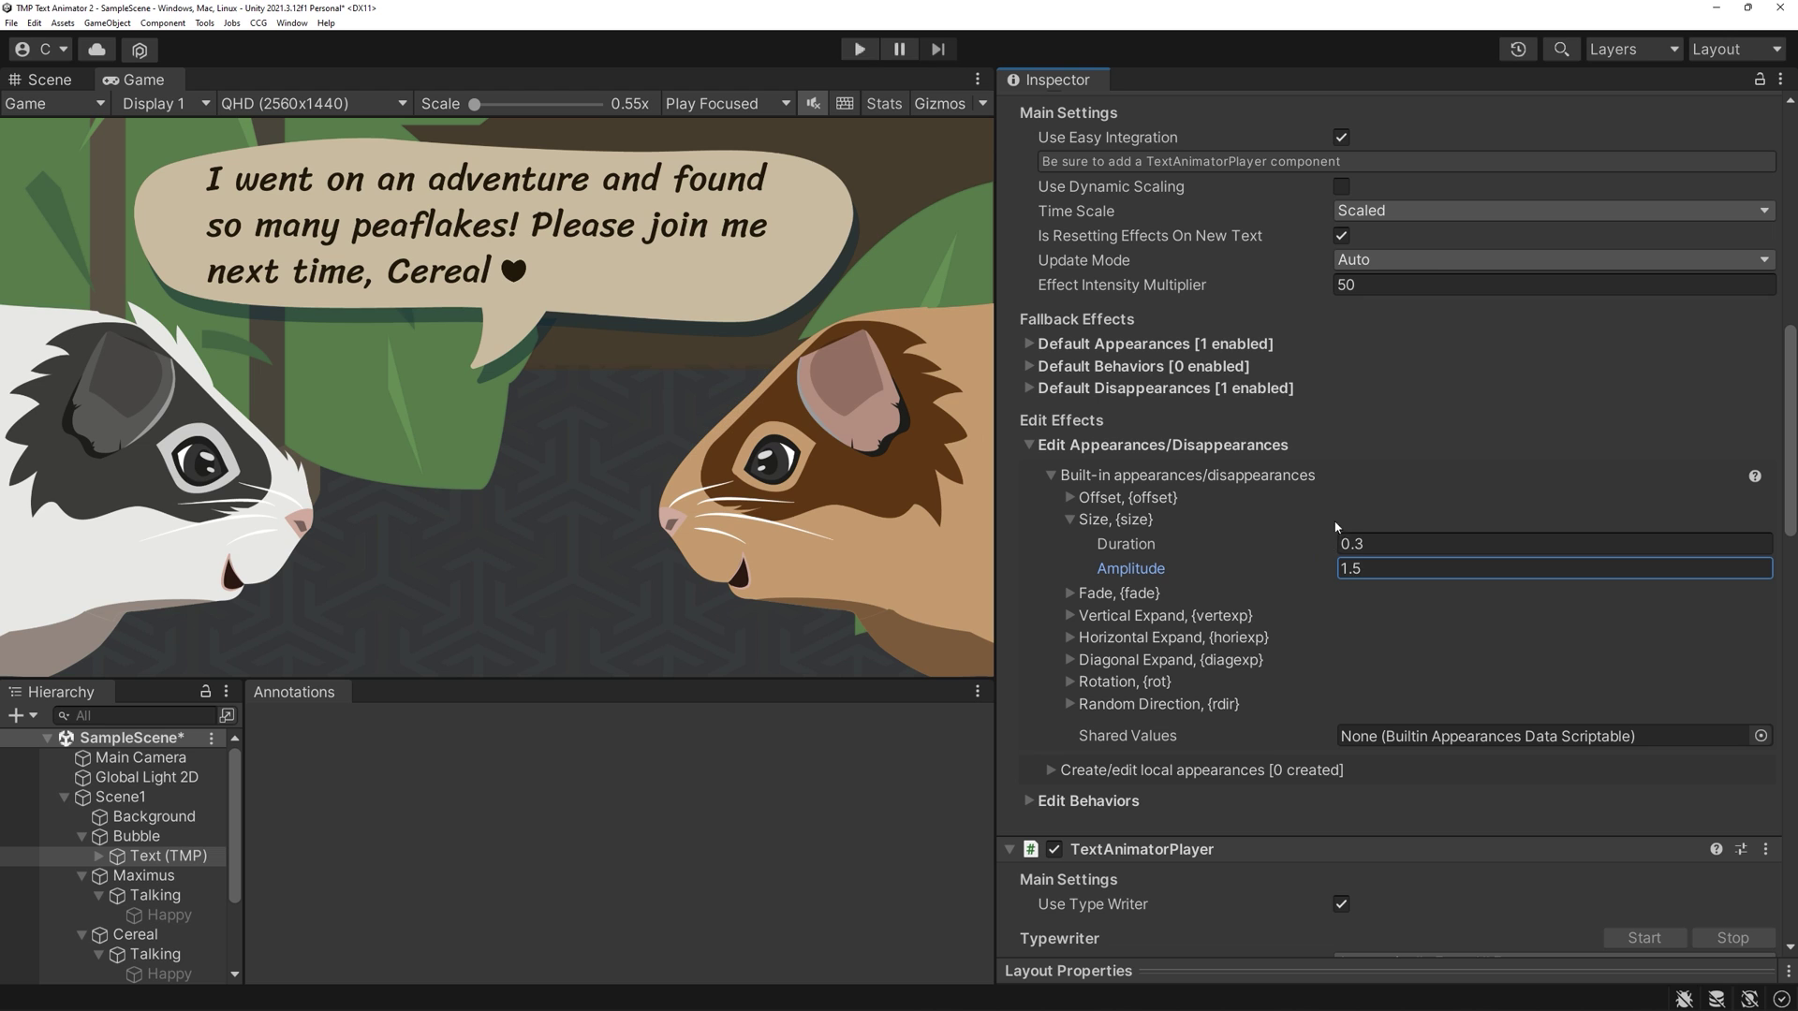
click(860, 52)
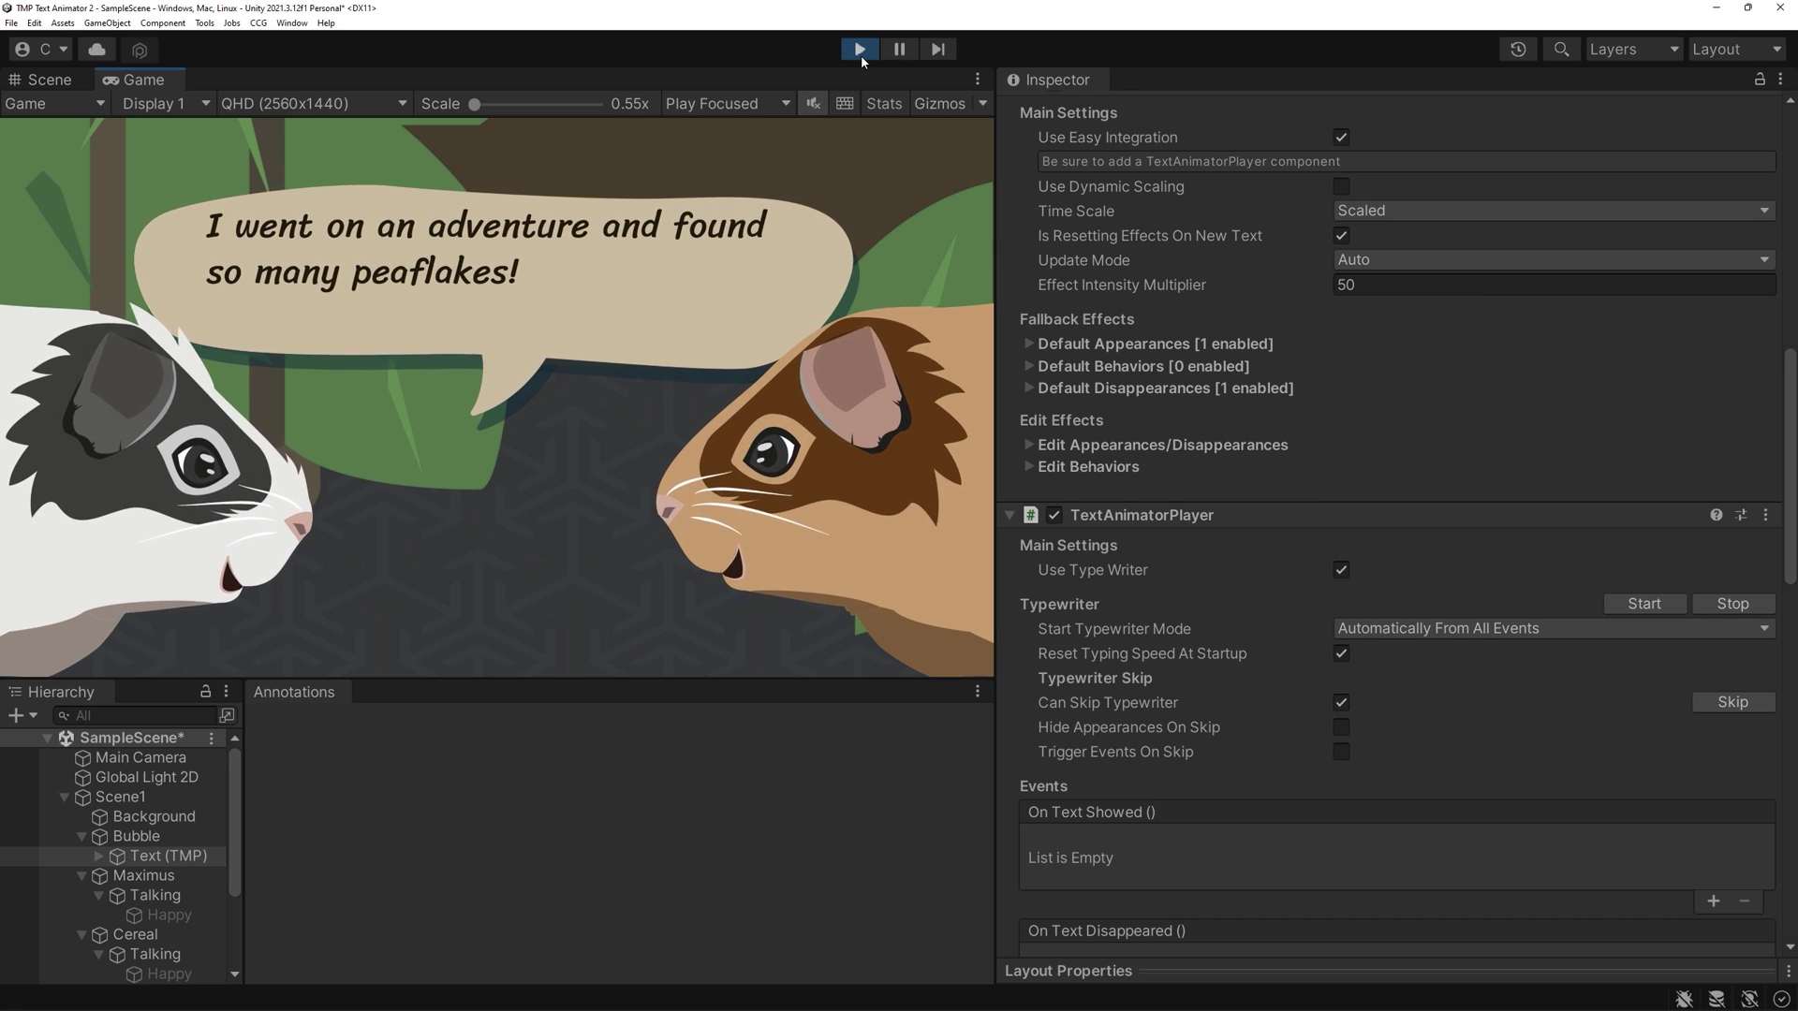
click(859, 49)
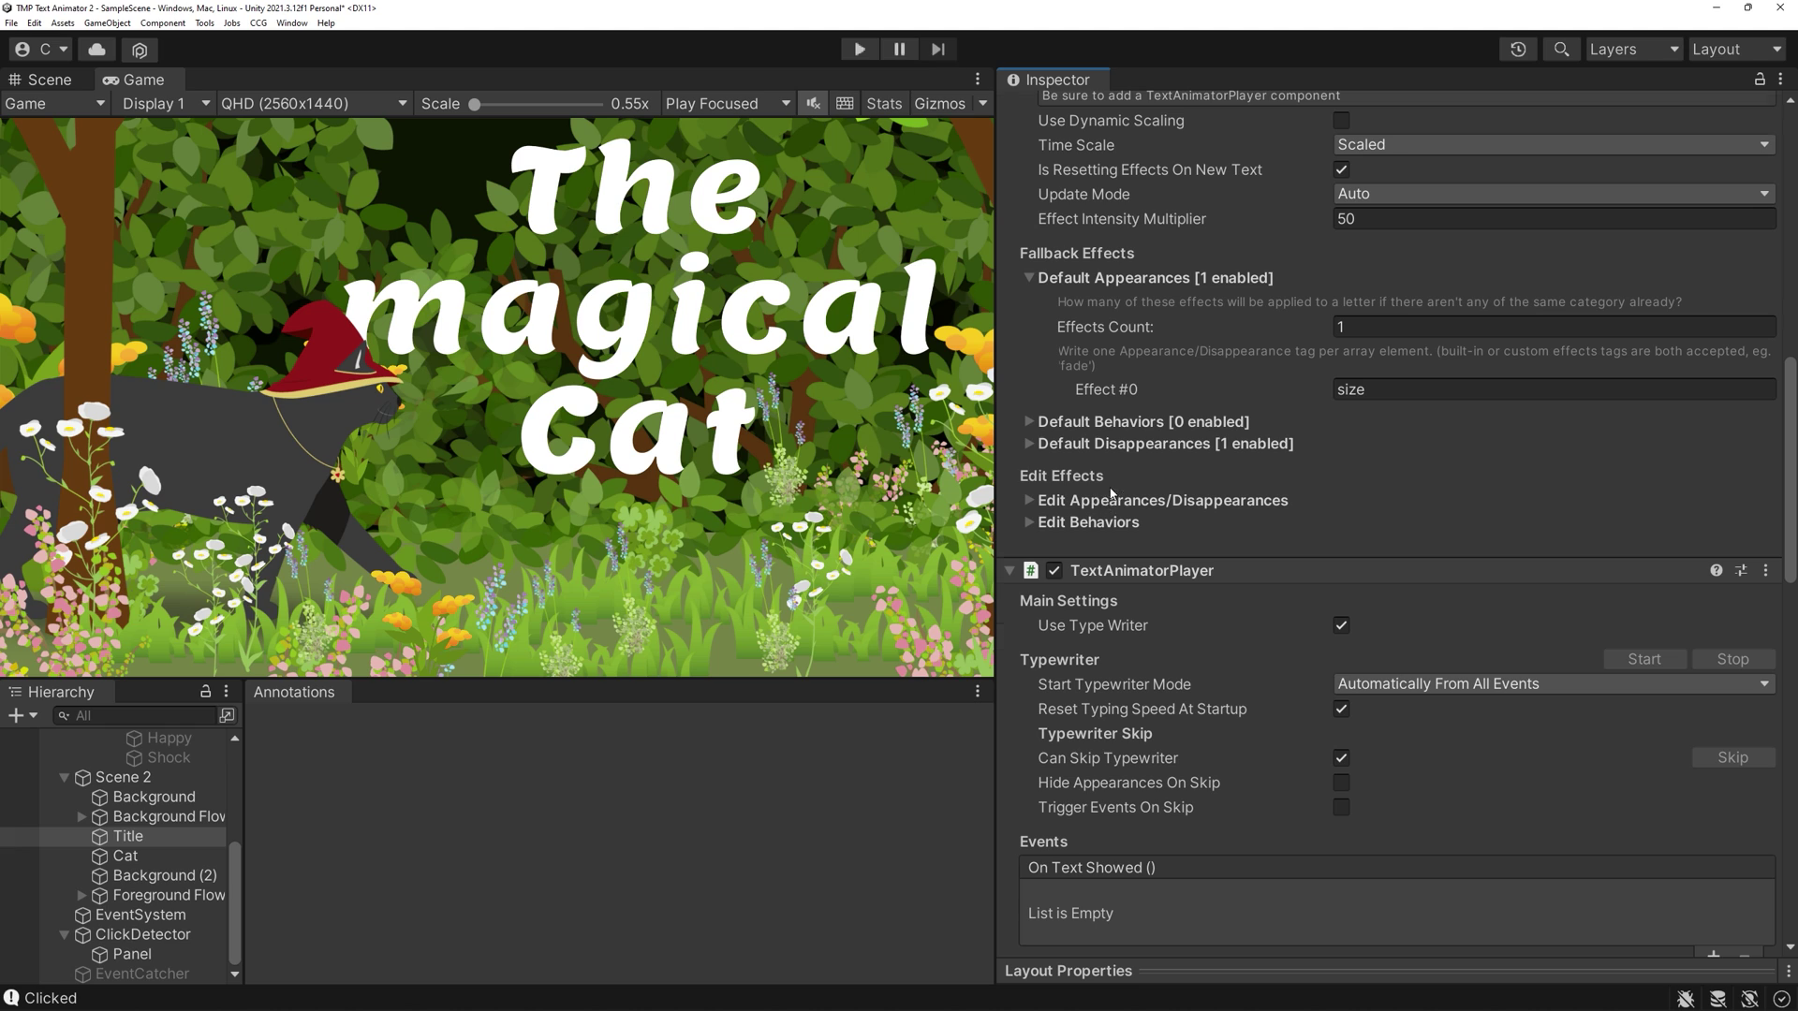
Check the Title's TextAnimator settings and run Scene 2 to preview the title with its size appearance.
scroll(1110, 493, up, 4)
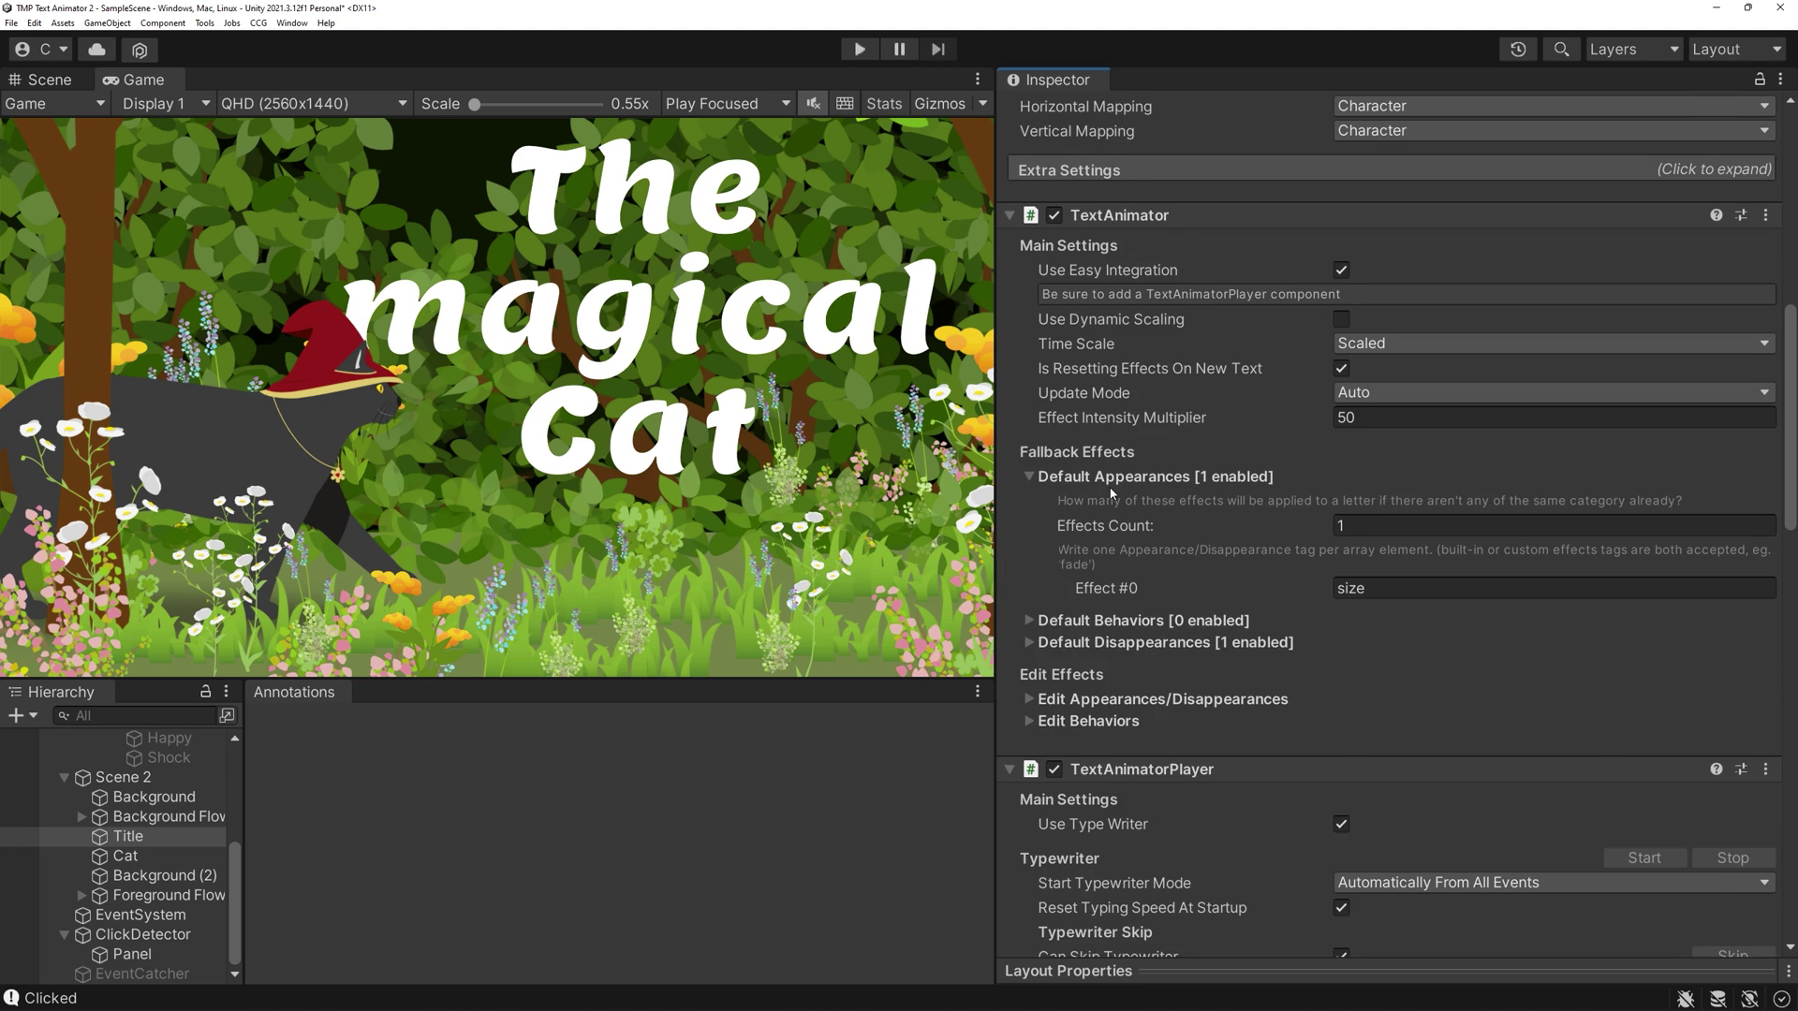
scroll(1113, 506, down, 1)
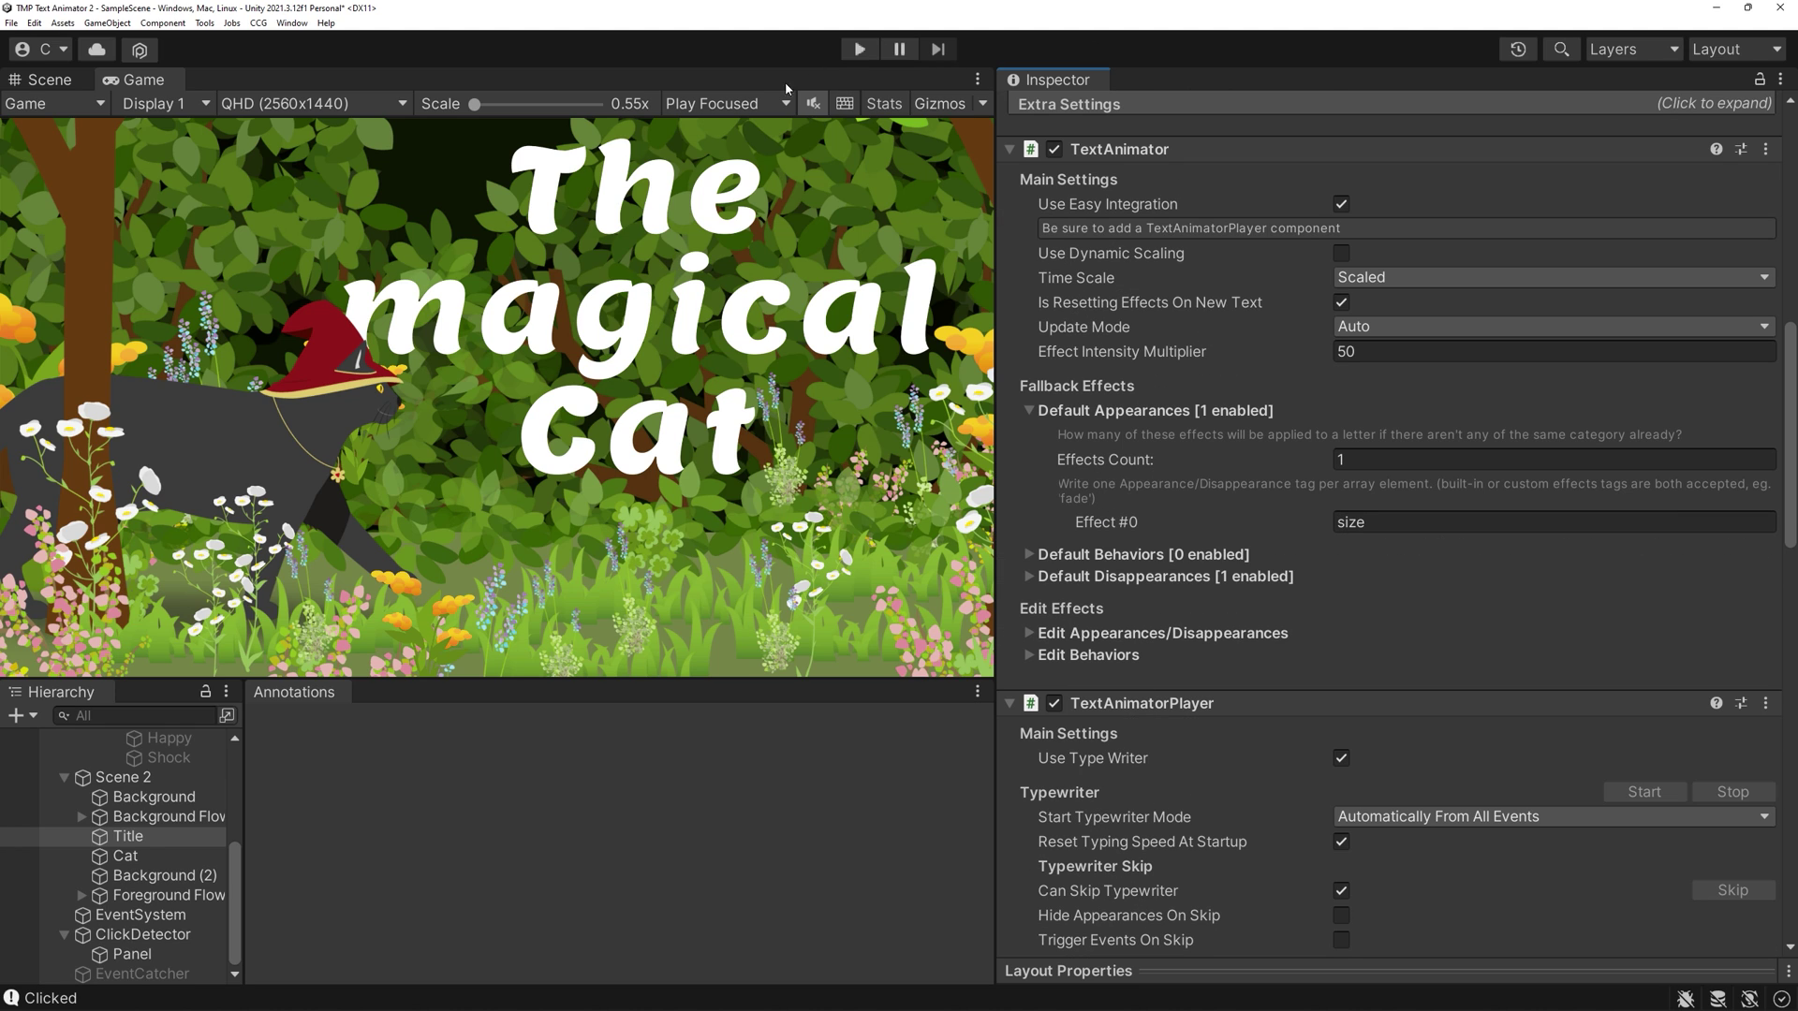
click(859, 48)
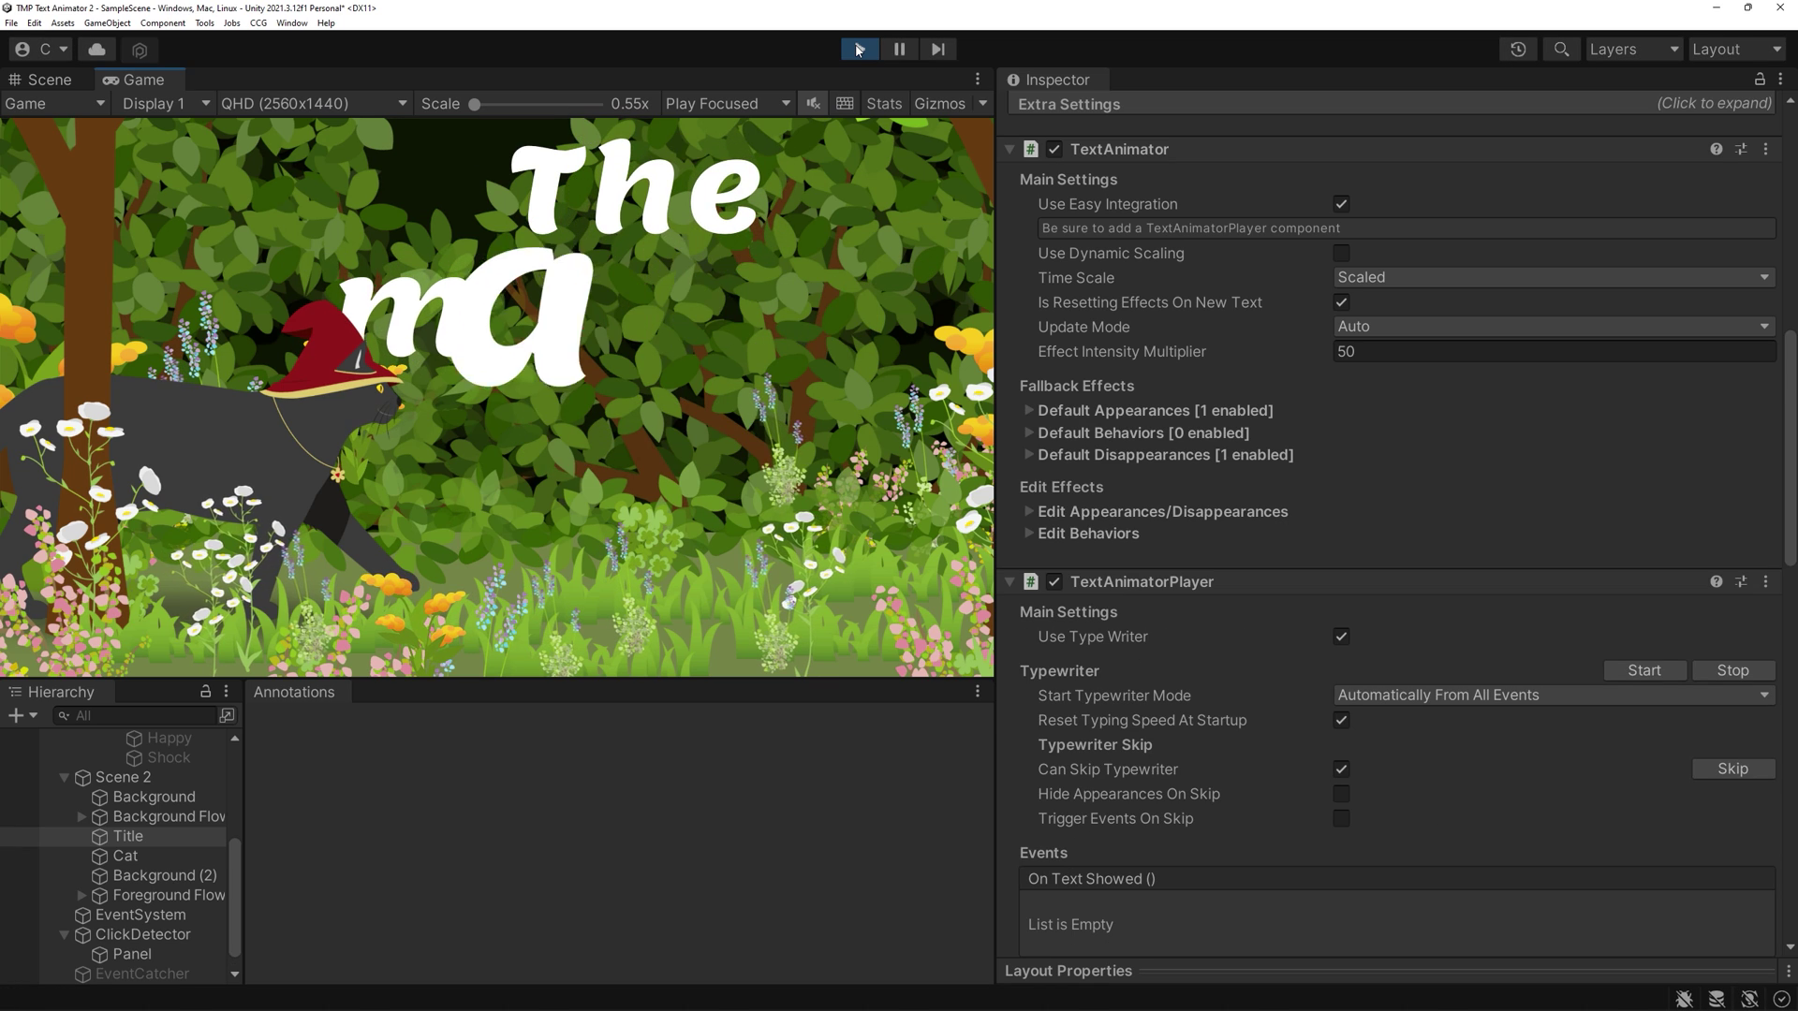
click(859, 49)
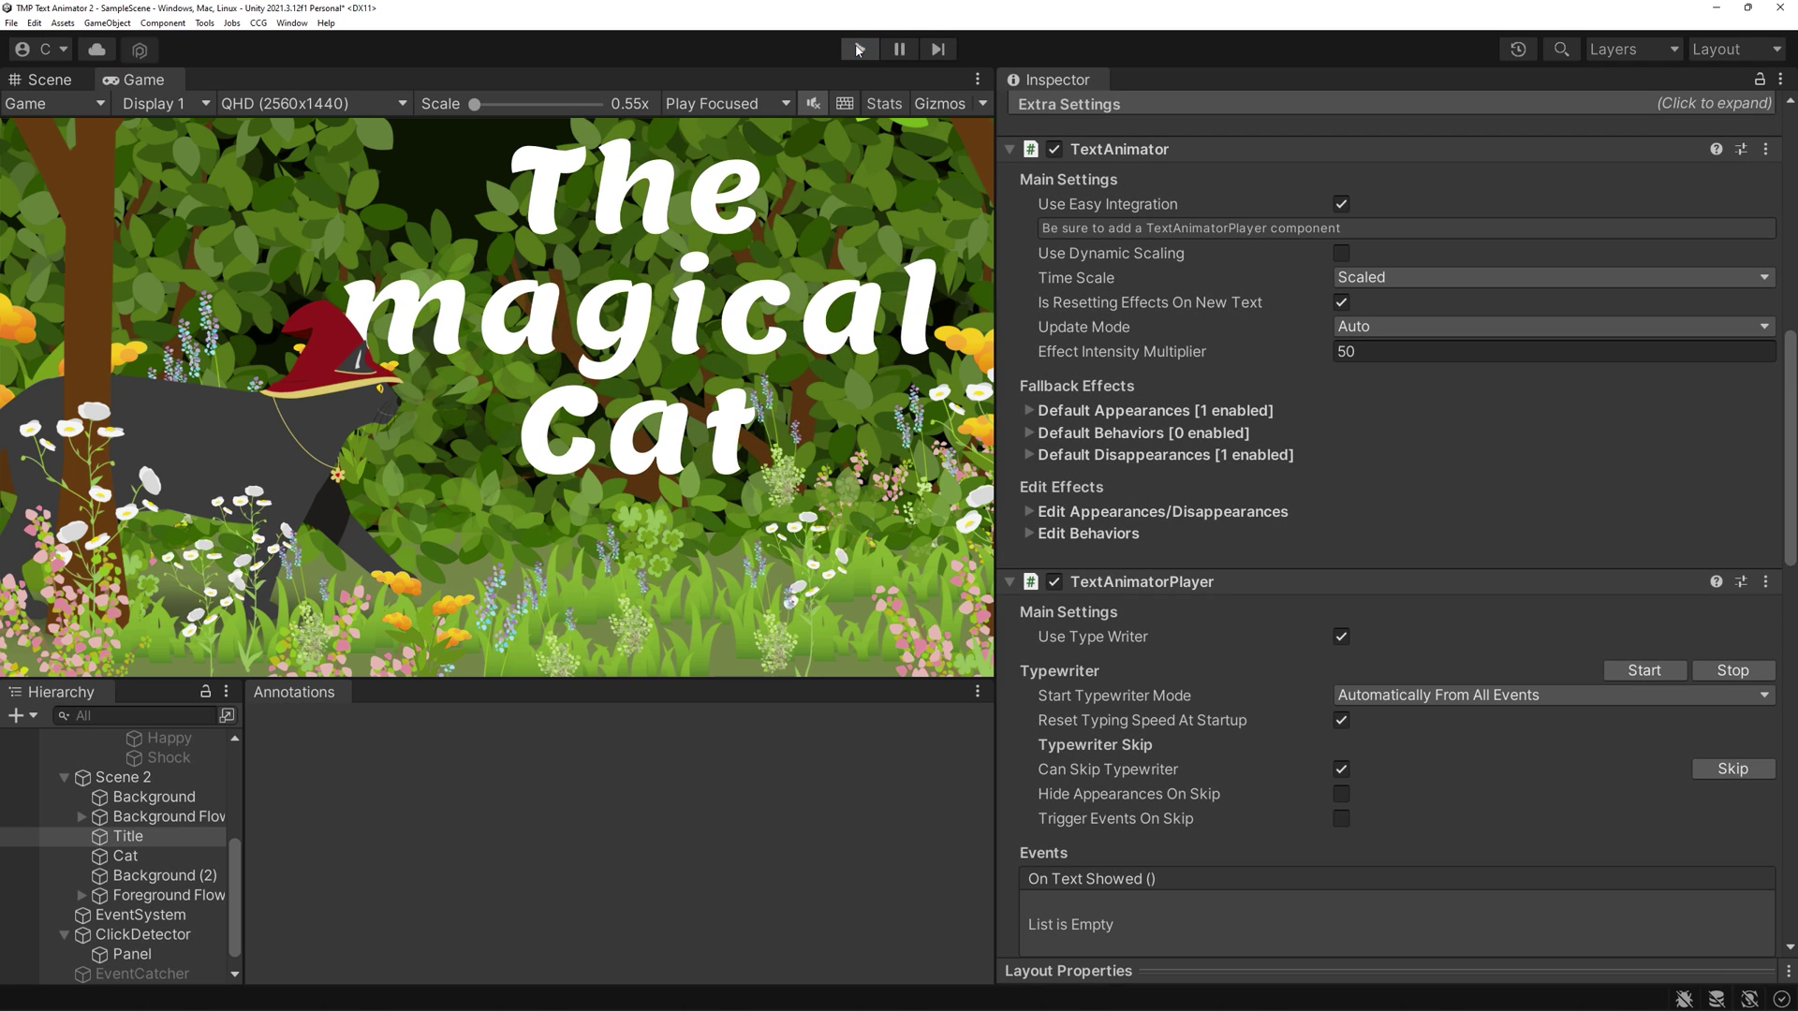
Change the Title's default appearance effect to rdir and run the scene to preview it.
click(1028, 412)
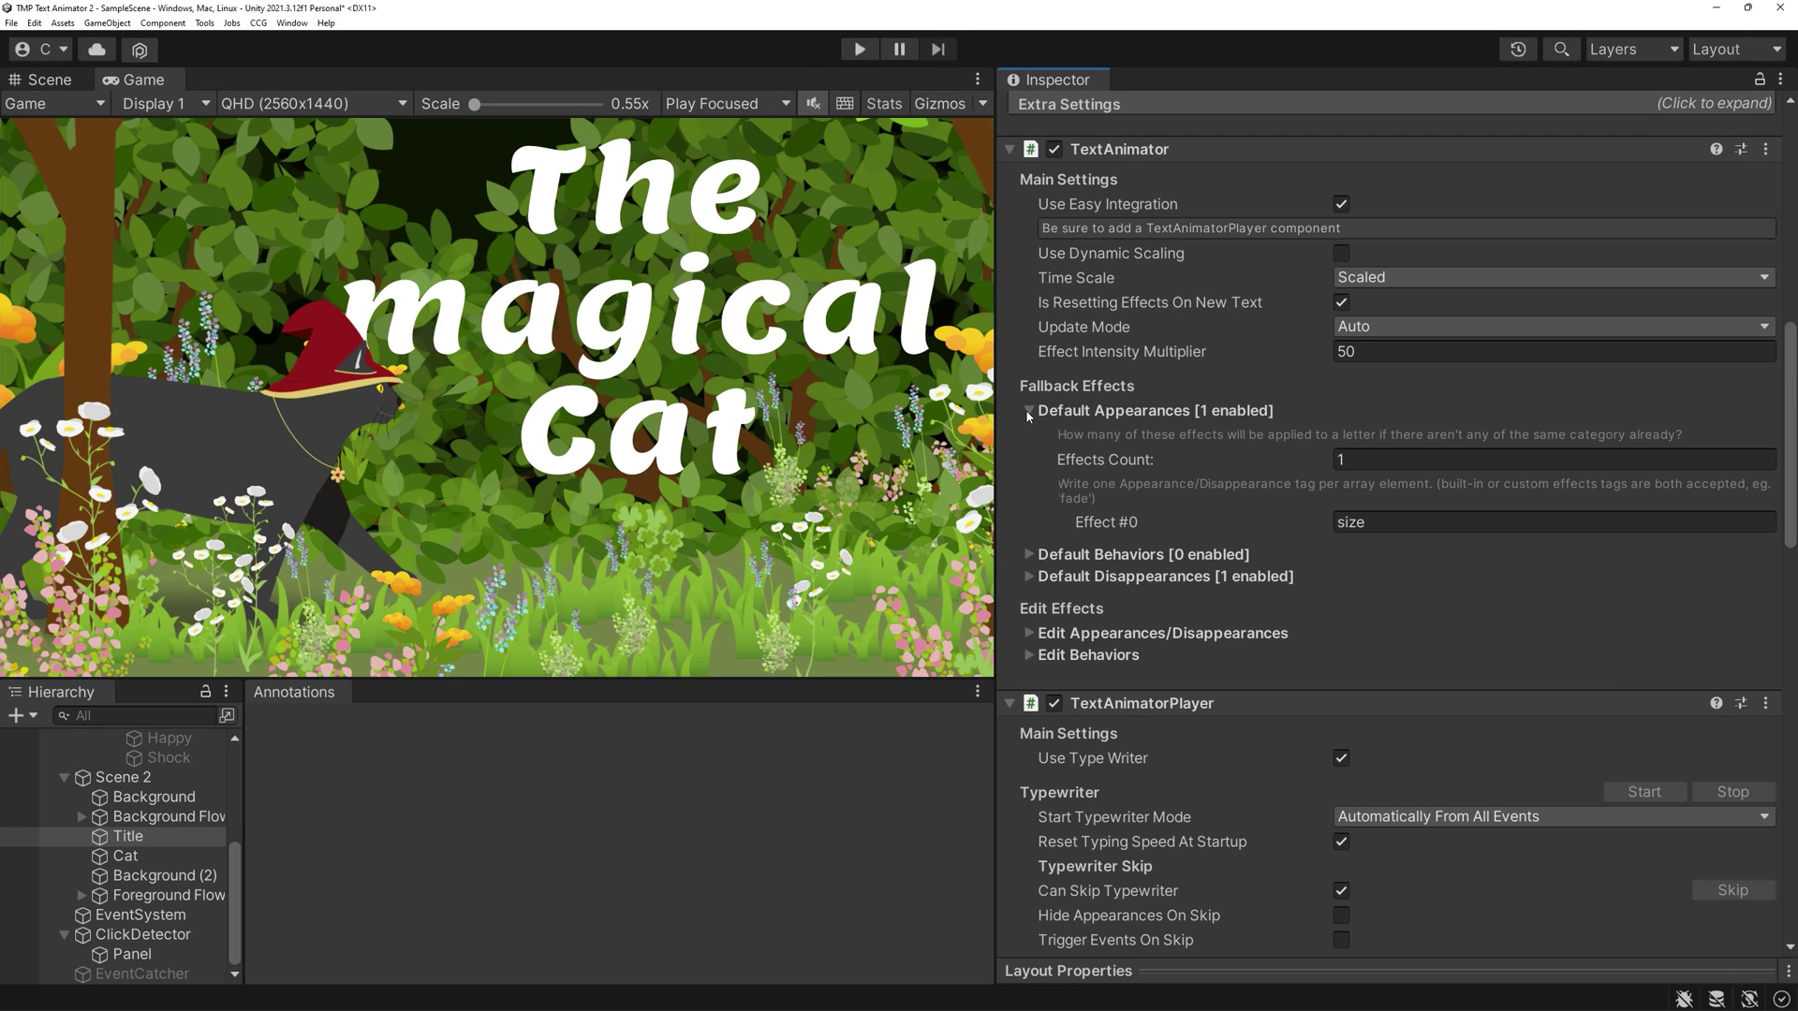
click(1364, 525)
text(rdir)
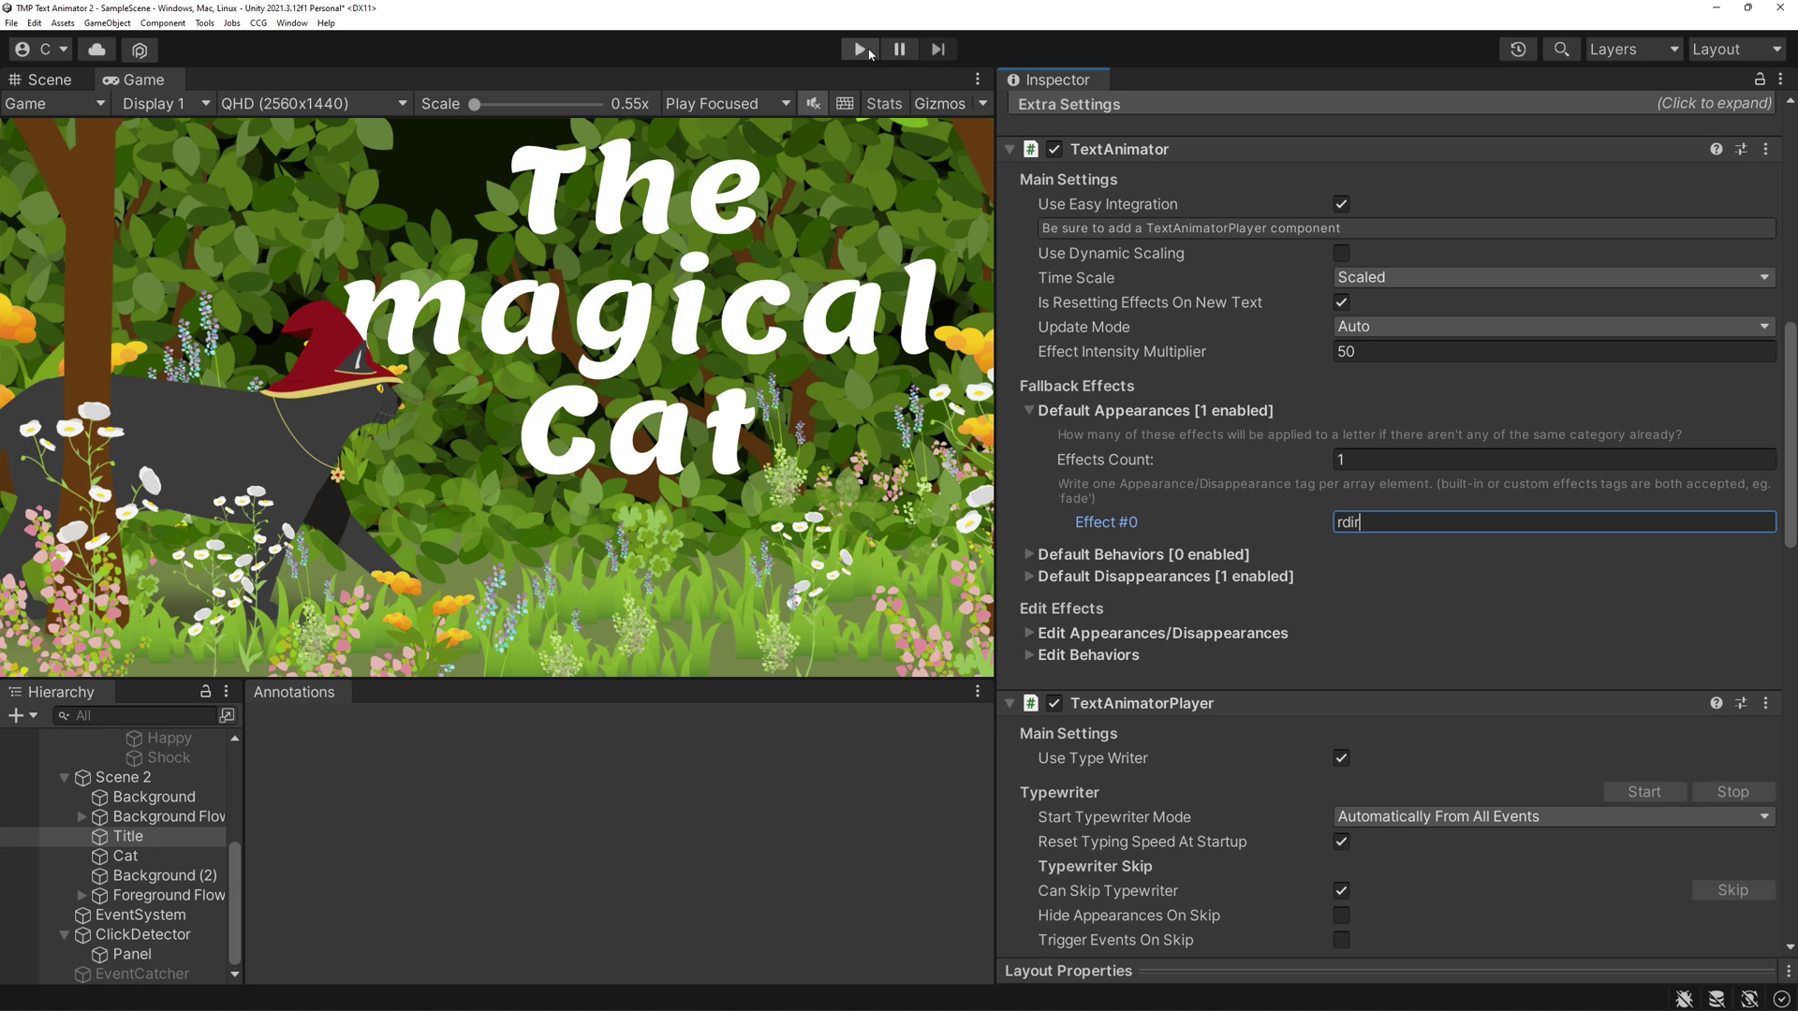
click(867, 48)
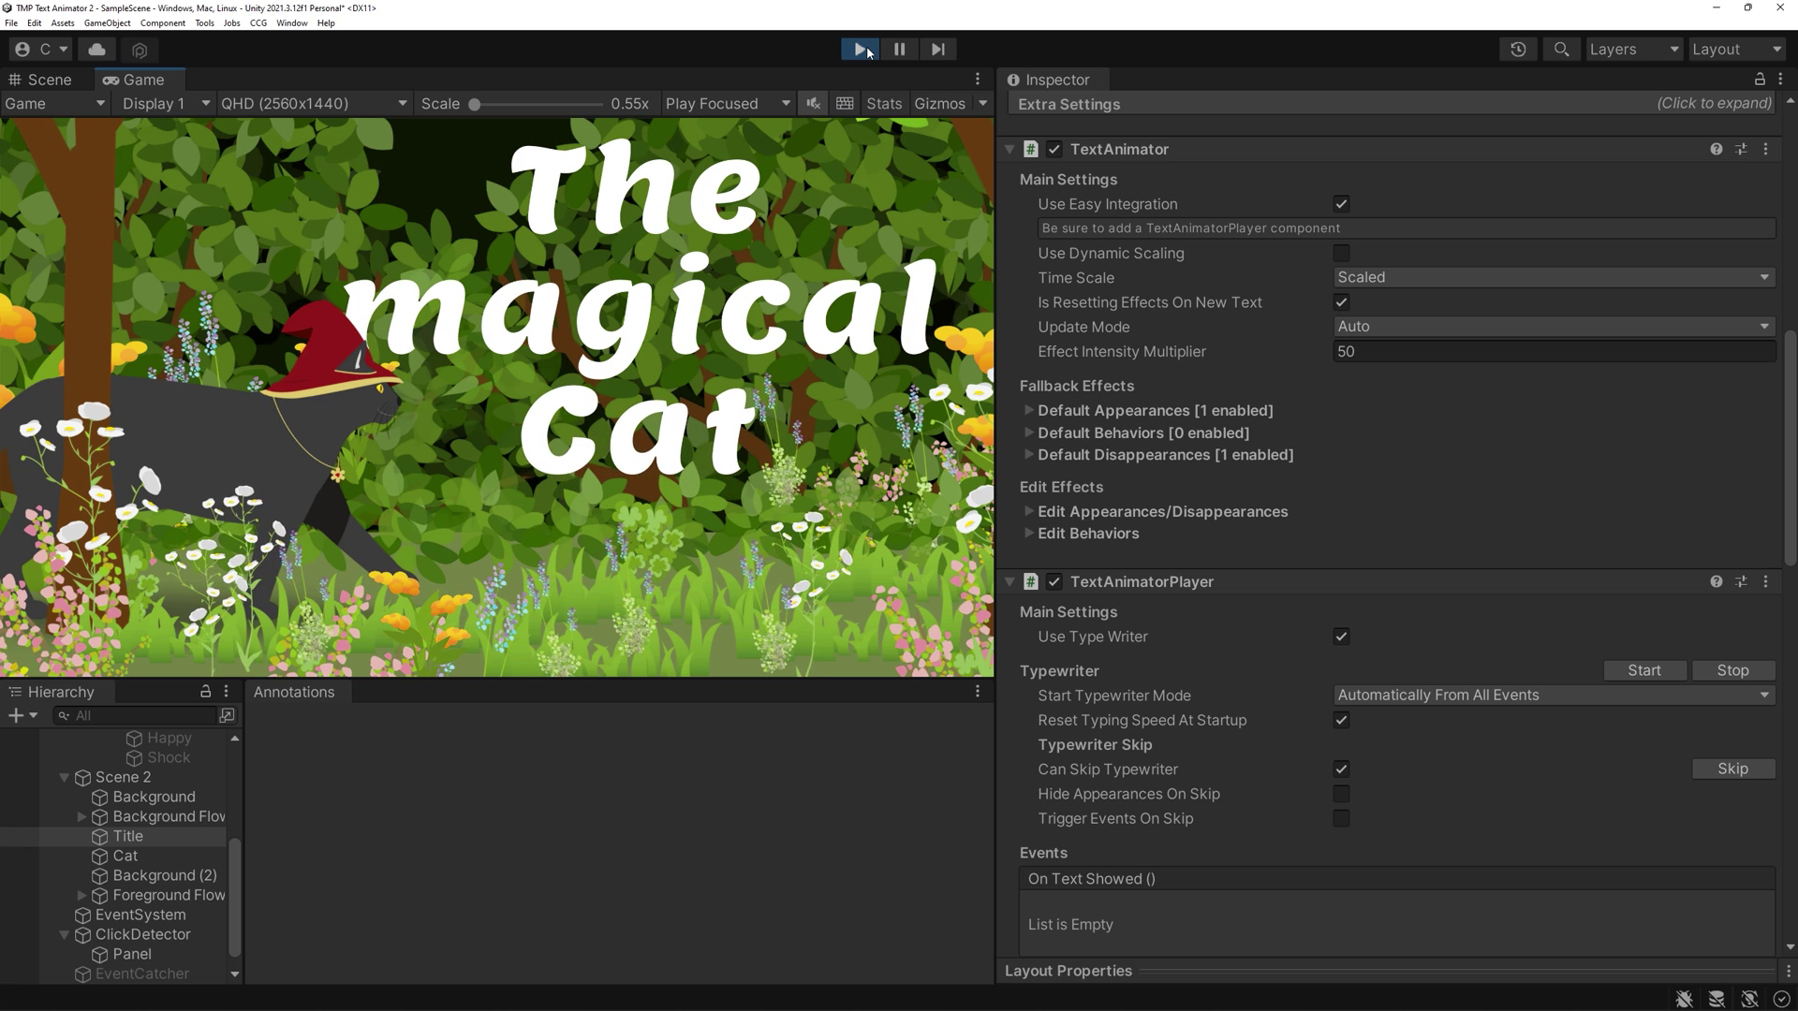
click(861, 48)
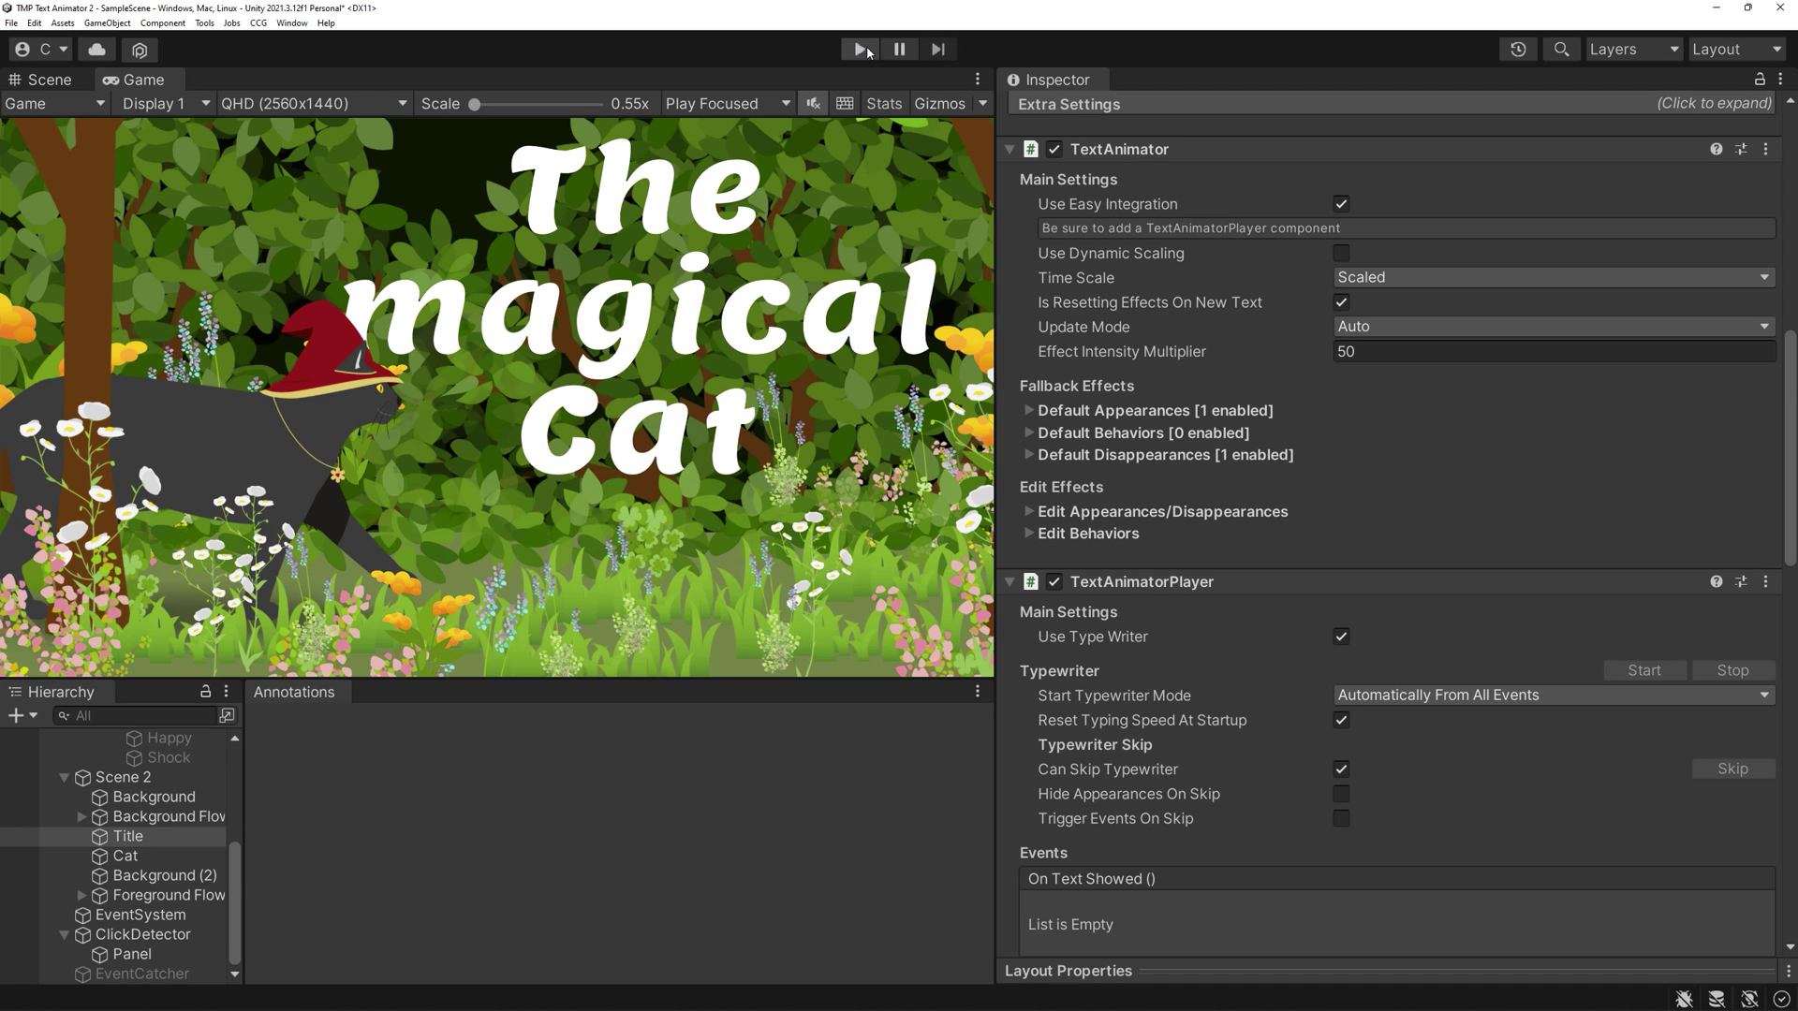
Set the Title's default appearance Effects Count to 2 with fade as the second effect, and preview it in the running scene.
click(1030, 411)
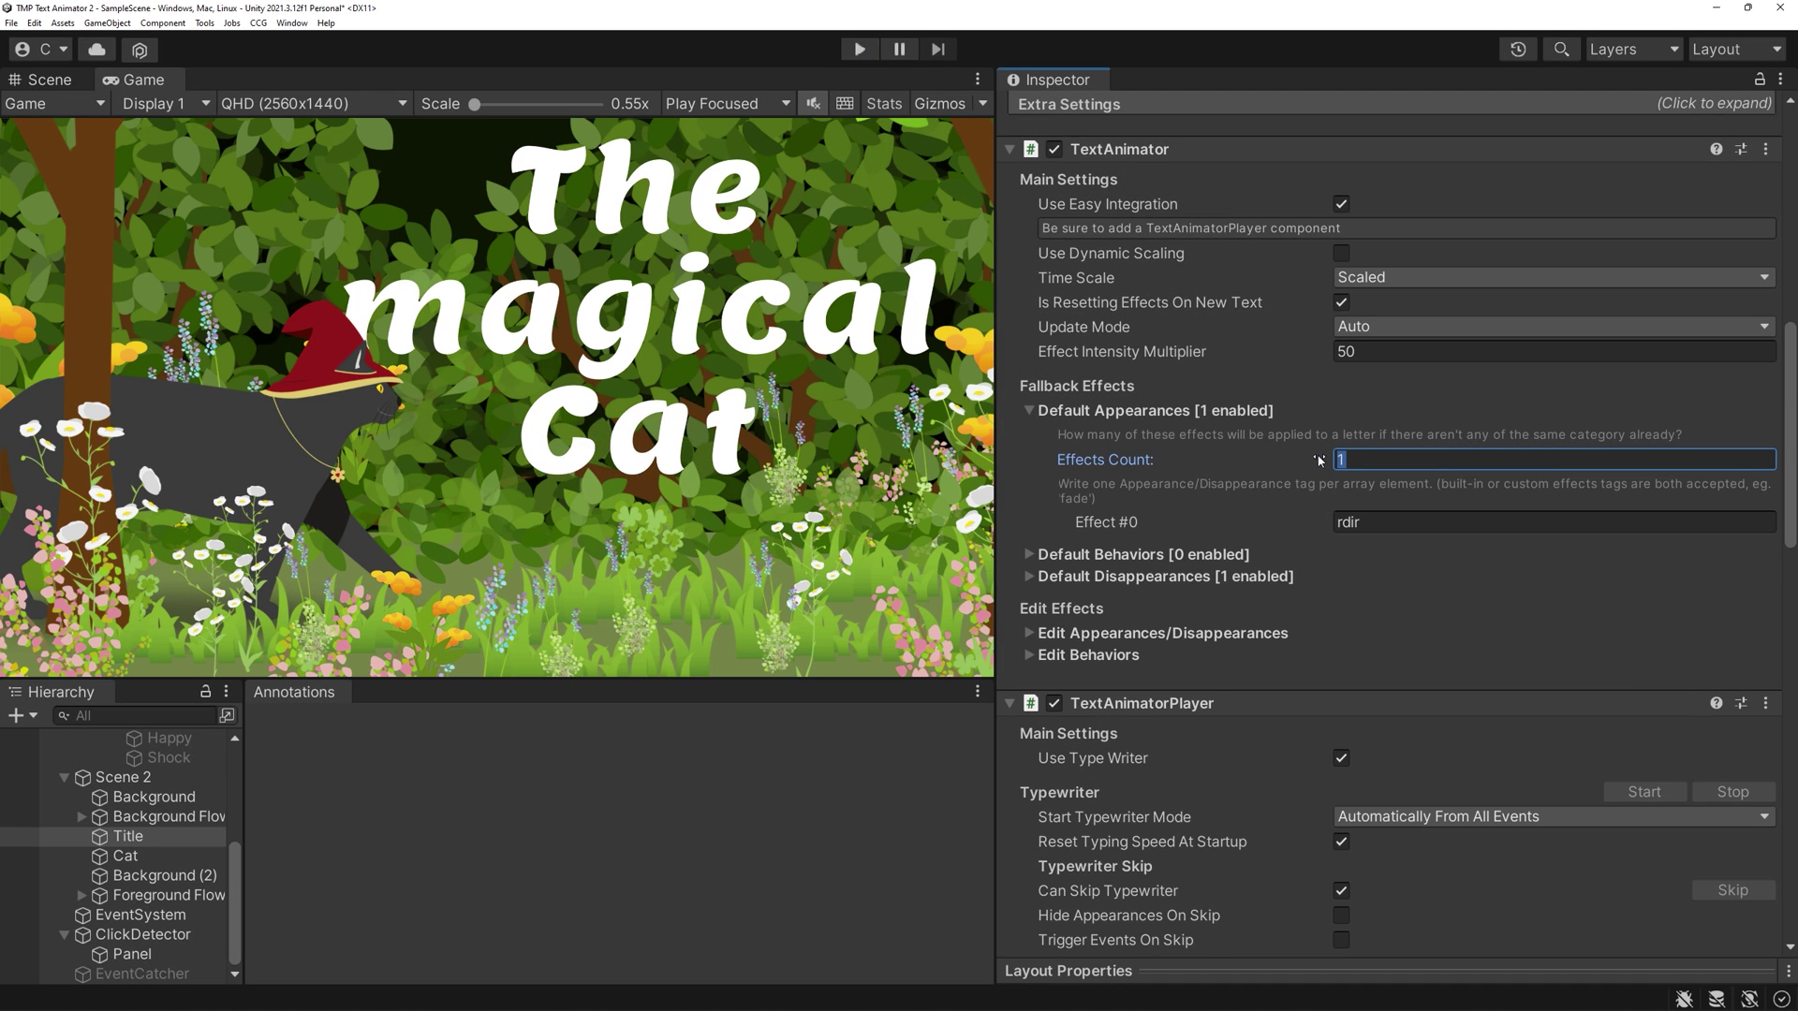
text(2)
key(Return)
click(1349, 547)
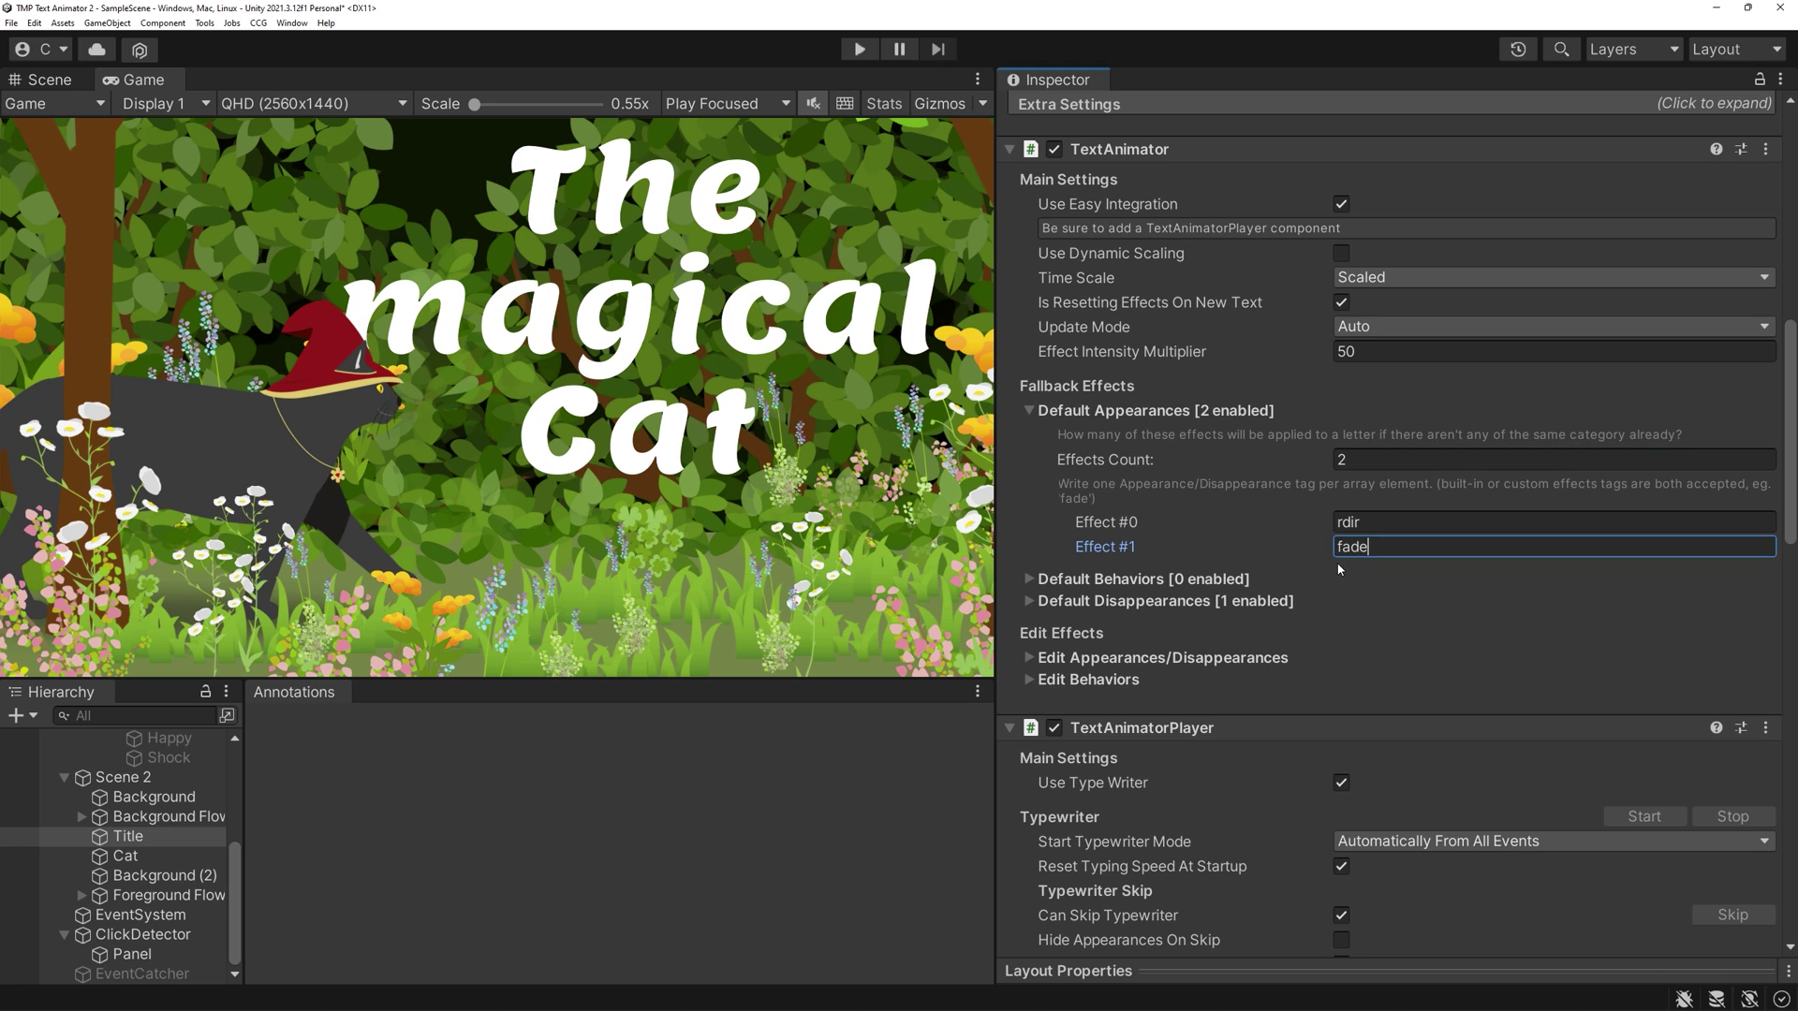
click(860, 49)
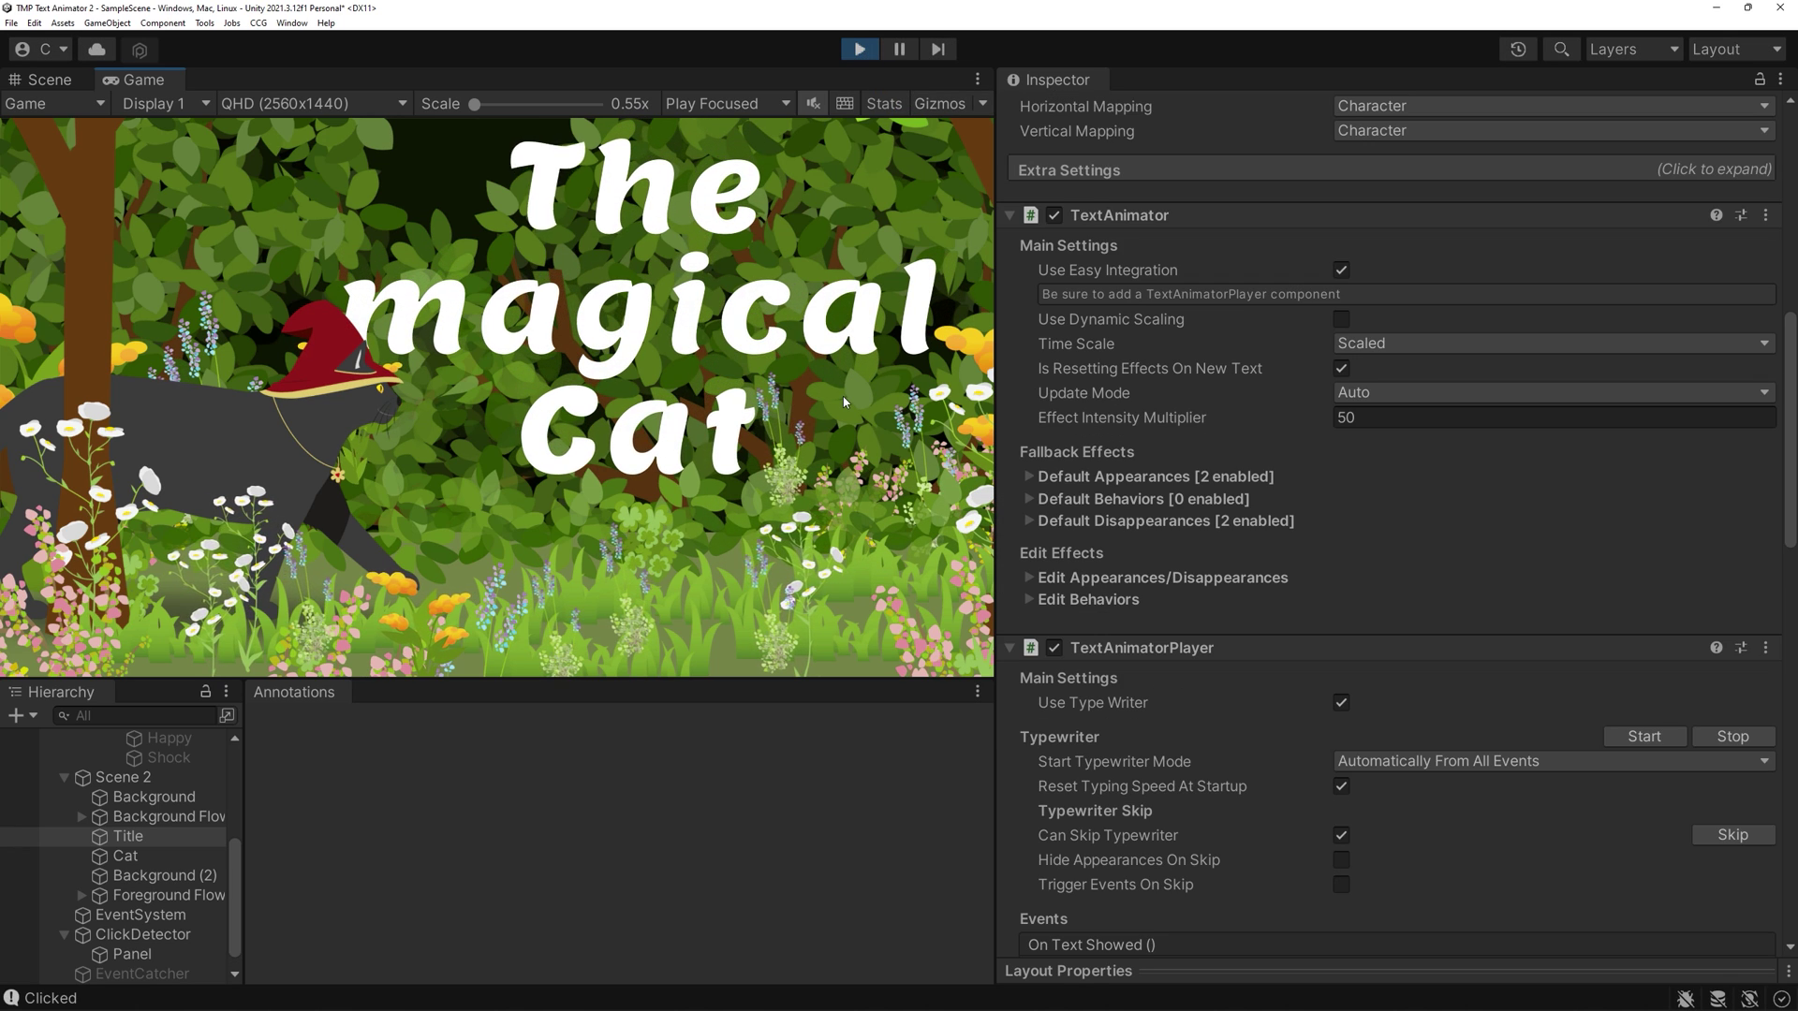
click(843, 396)
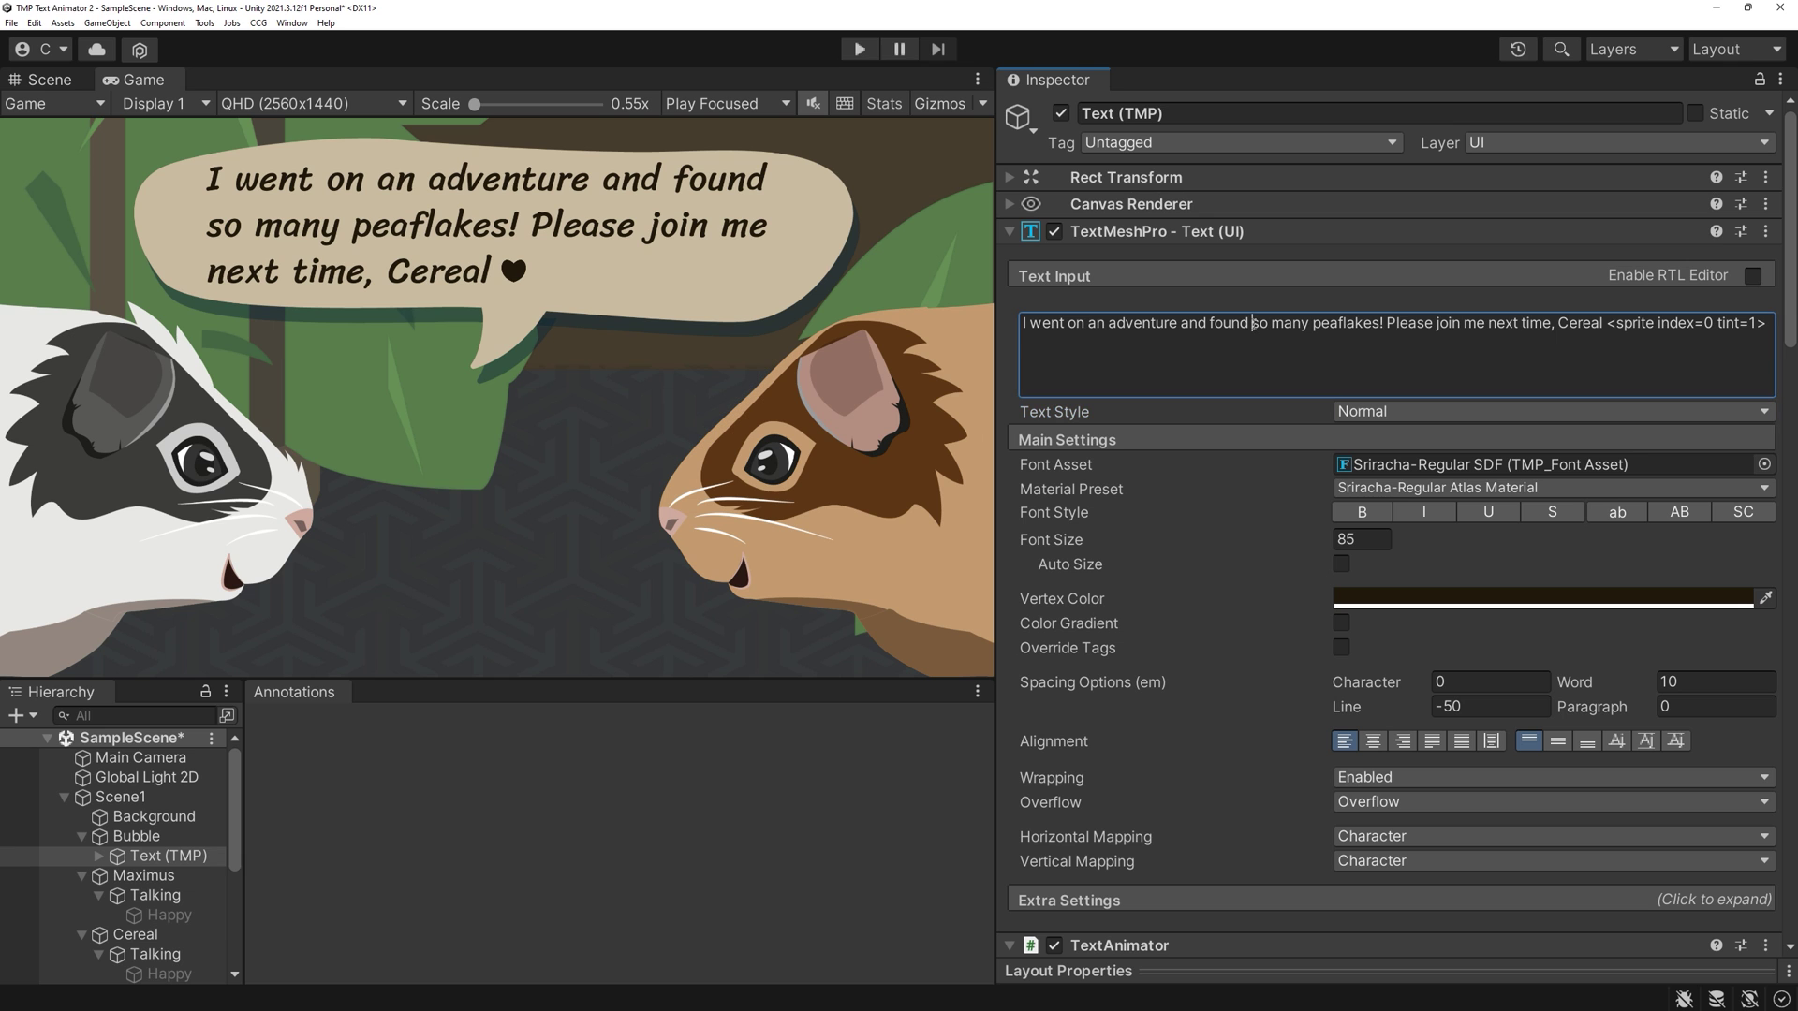
Insert the tag <waitfor=0.5> before "so" in the speech-bubble text.
click(1253, 326)
click(1253, 326)
text(<waitfor)
text(=0.5)
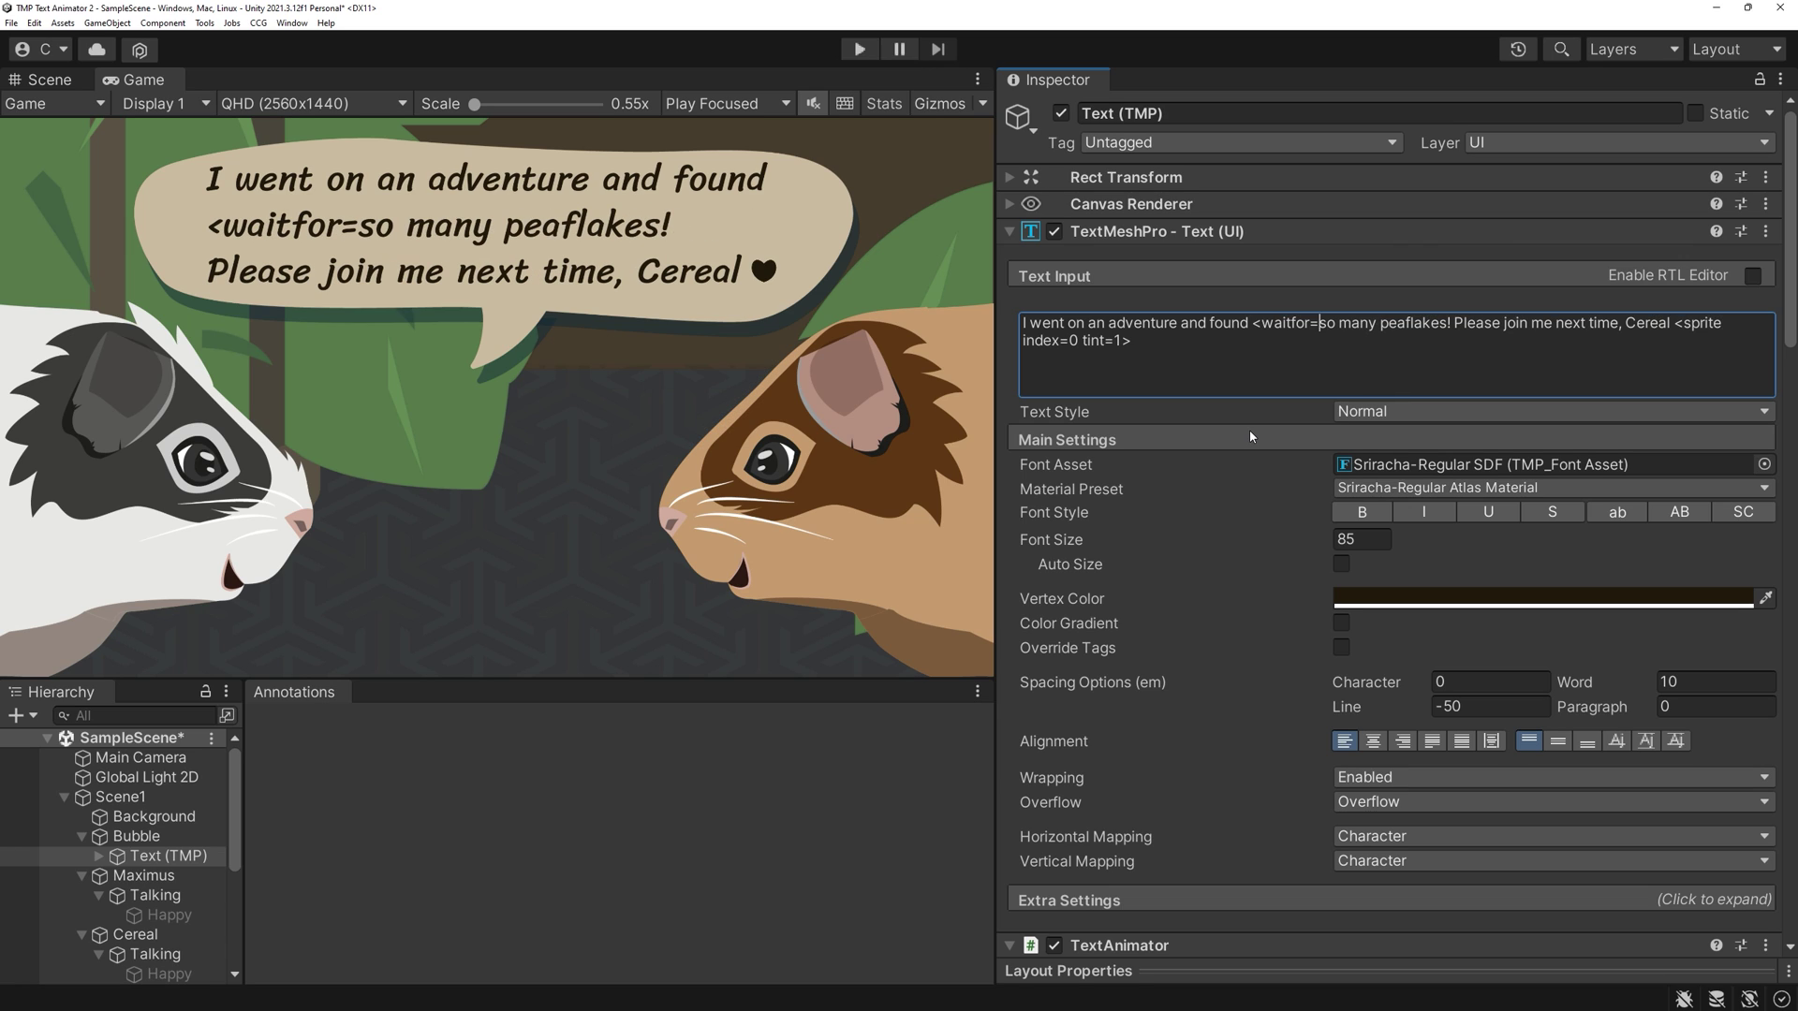
text(>)
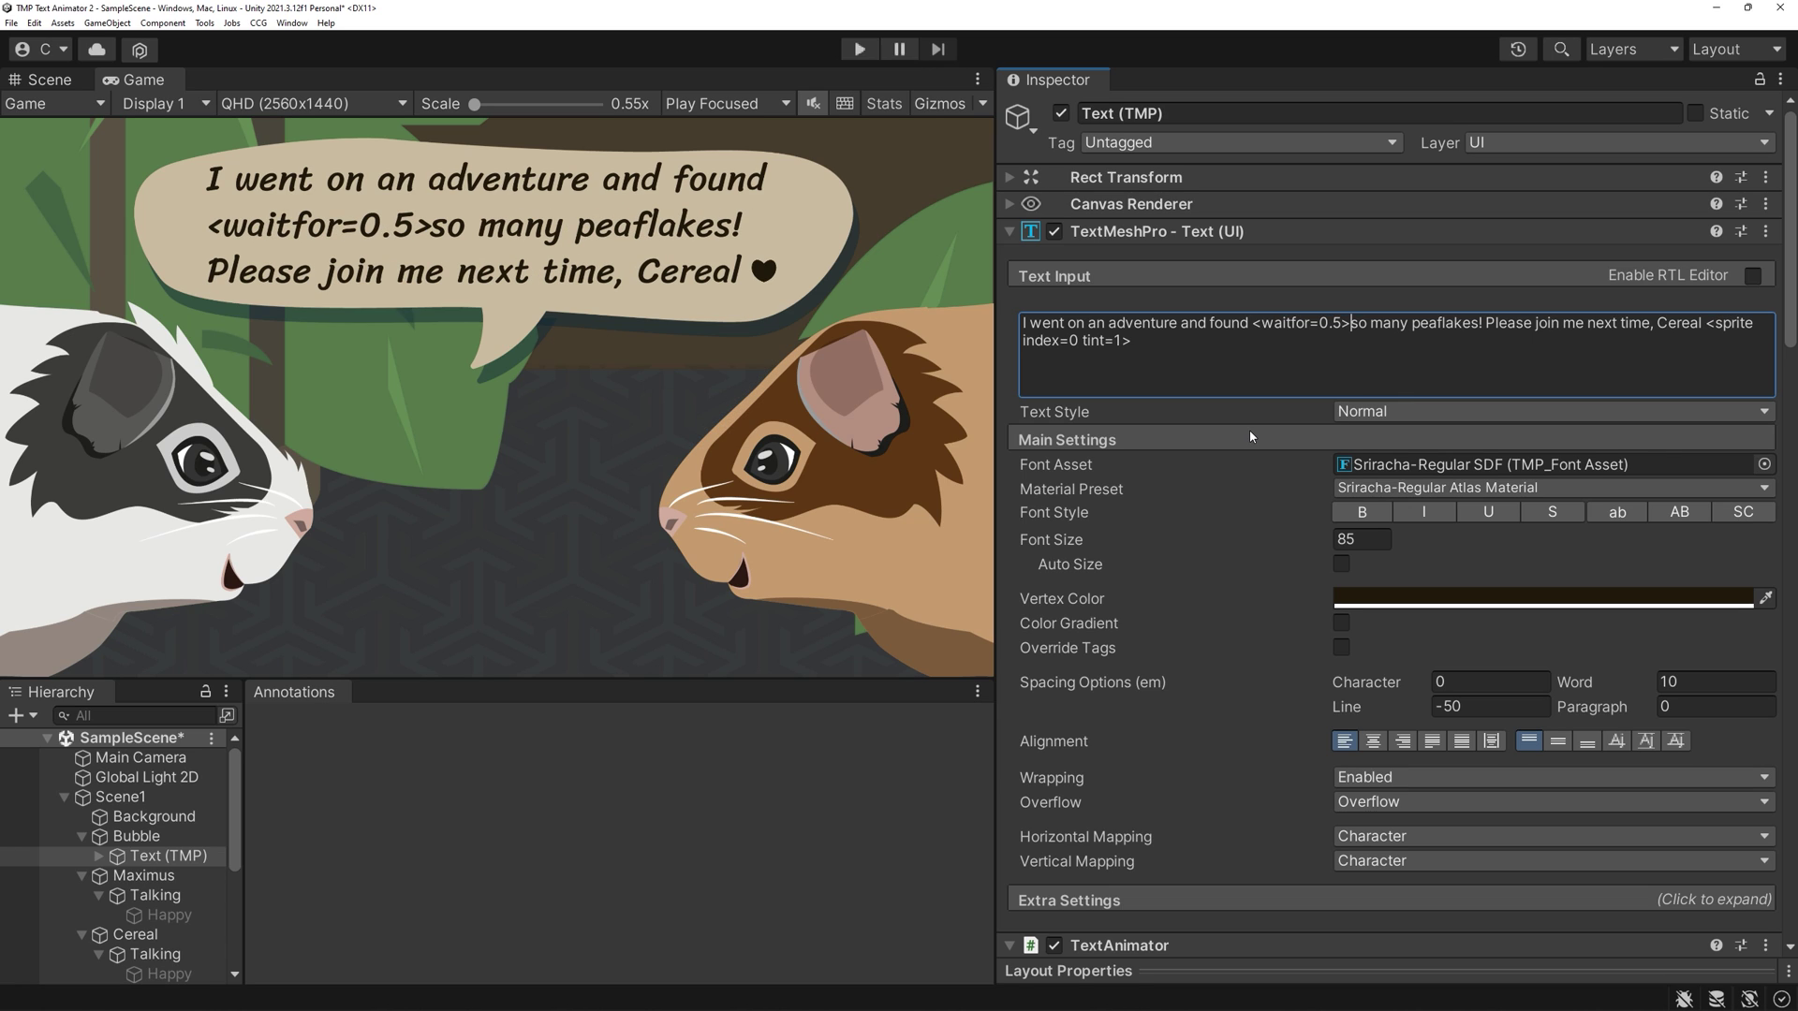
Copy the <waitfor=0.5> tag in front of "many" and "peaflakes" as well, and run the scene to preview the pauses.
key(shift+Left)
key(shift+Left)
key(shift+Left)
key(shift+Left)
key(shift+Left)
key(shift+Left)
key(shift+Left)
key(shift+Left)
key(shift+Left)
key(shift+Left)
key(shift+Left)
key(shift+Left)
key(shift+Left)
key(ctrl+c)
click(1370, 323)
key(ctrl+v)
click(1511, 323)
key(ctrl+v)
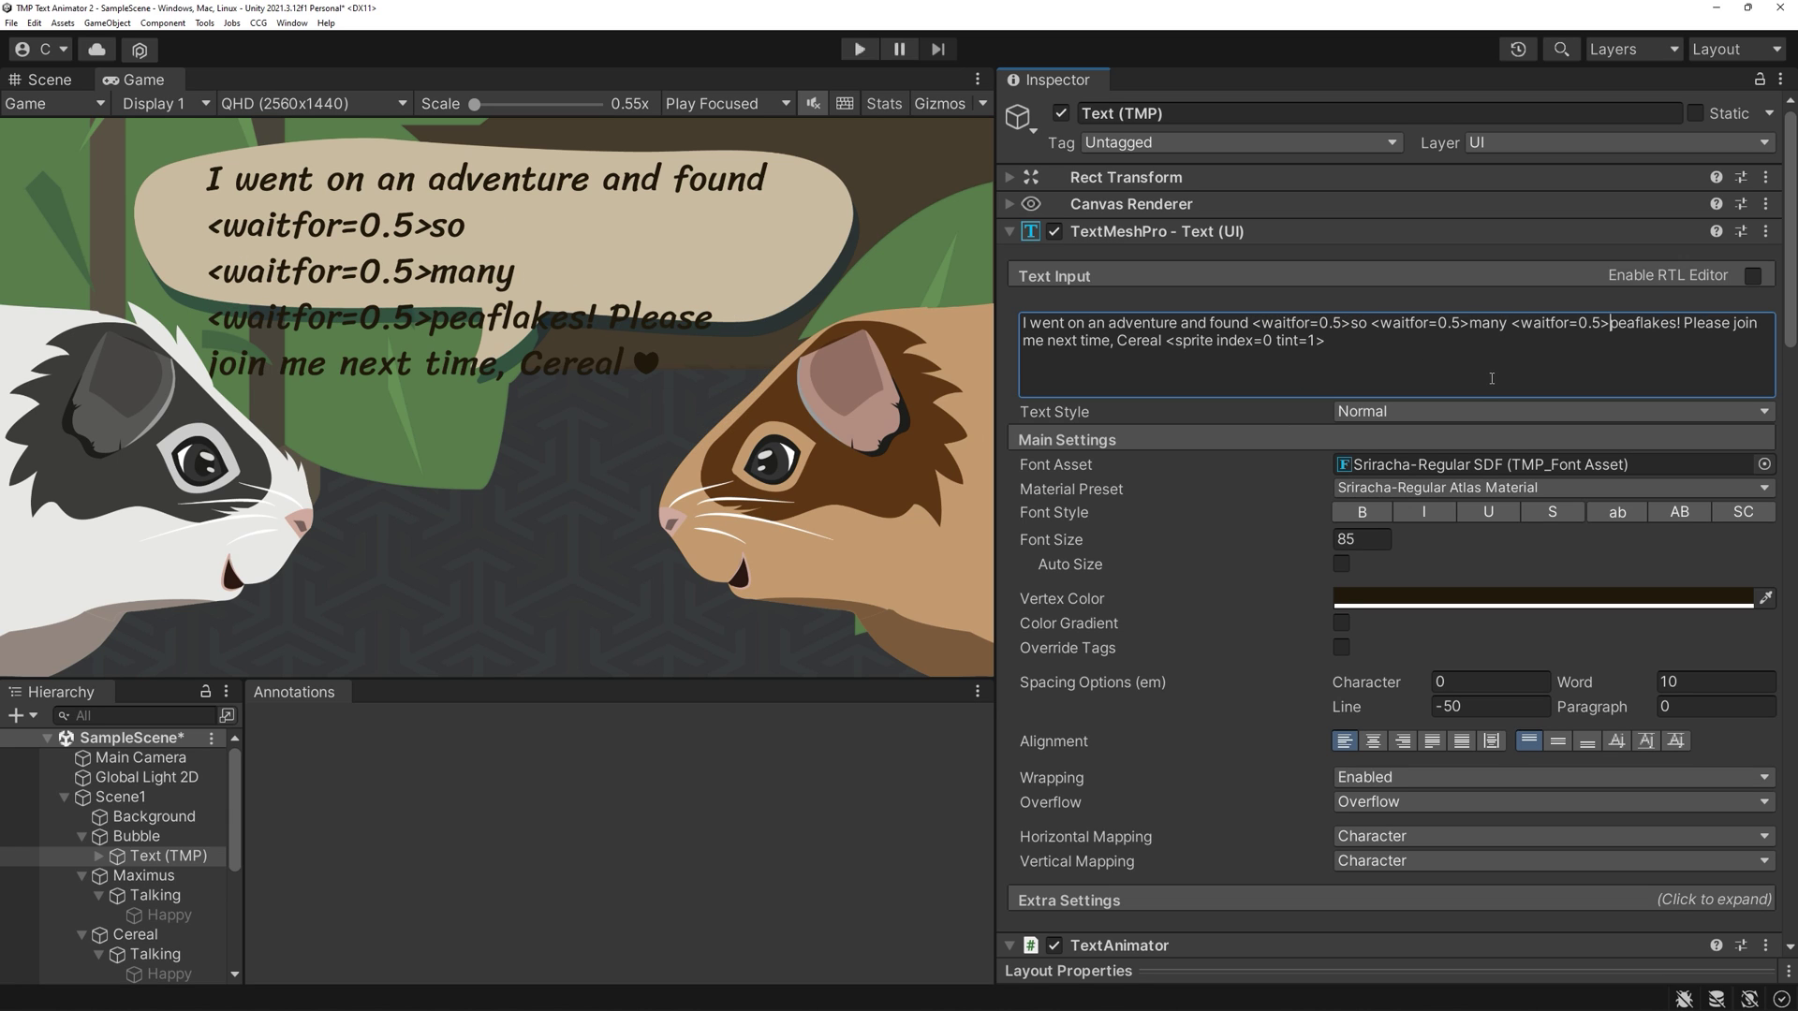
click(859, 49)
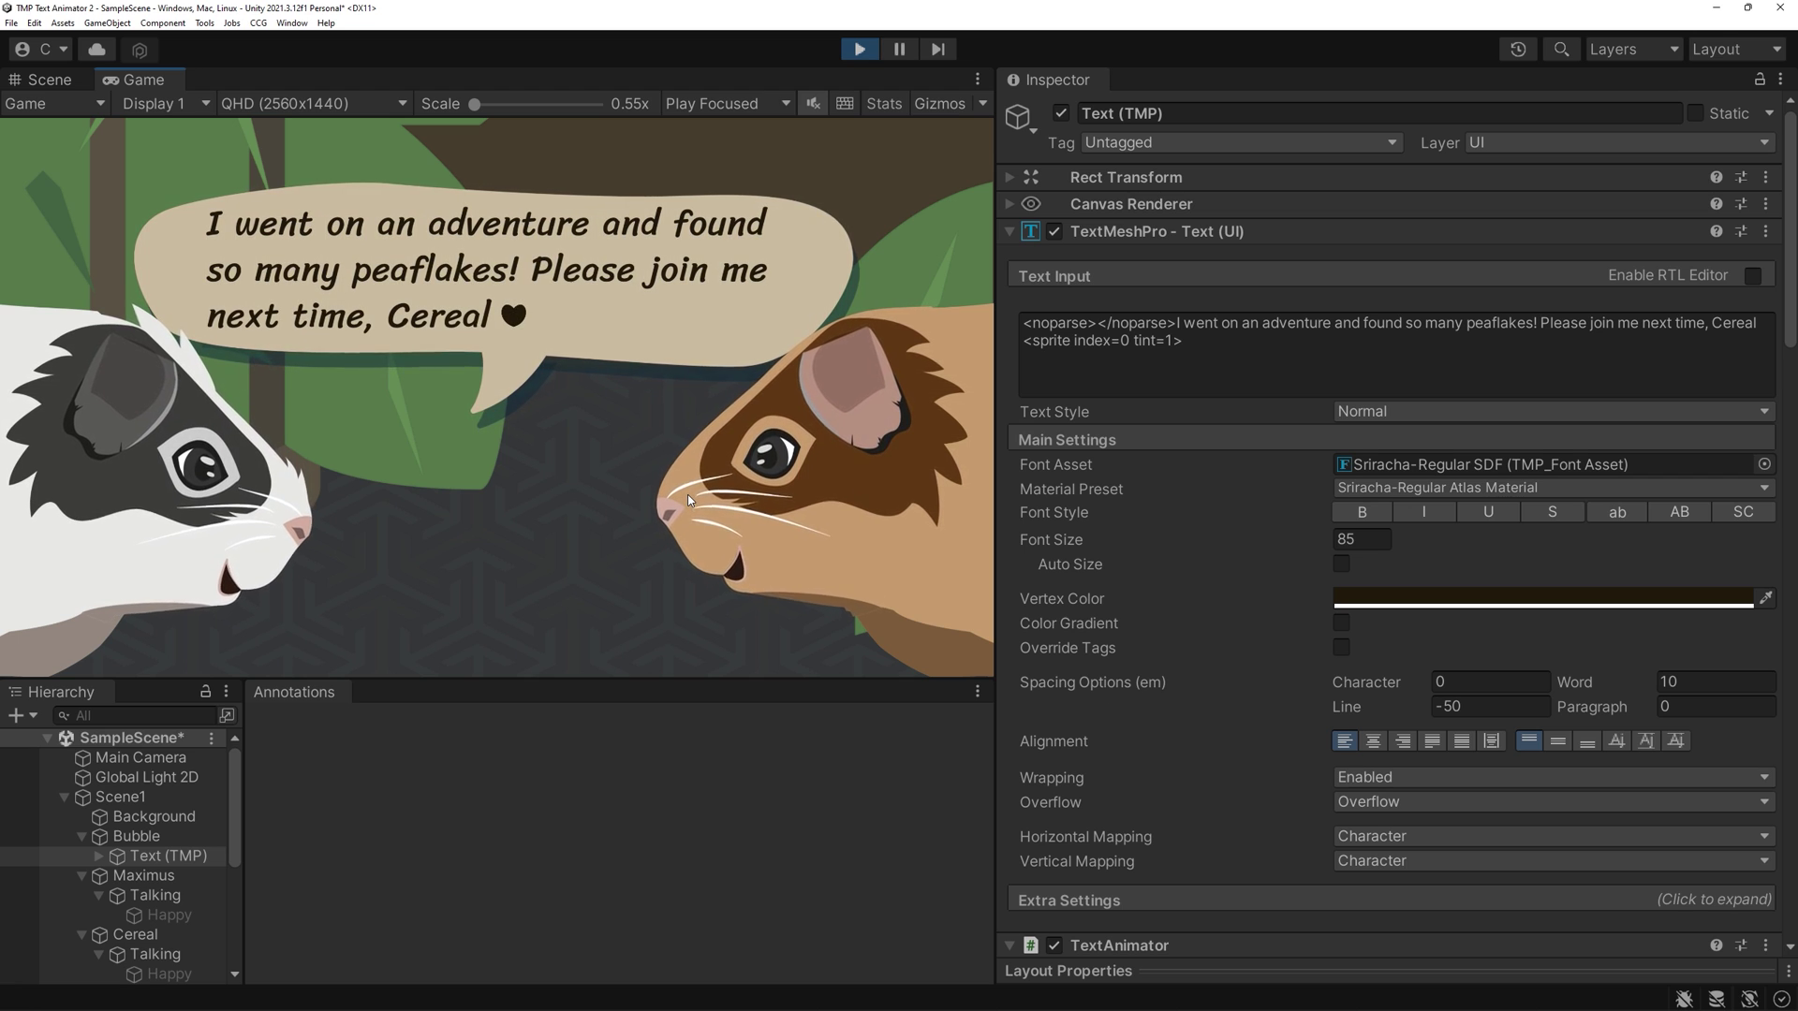
key(ctrl+p)
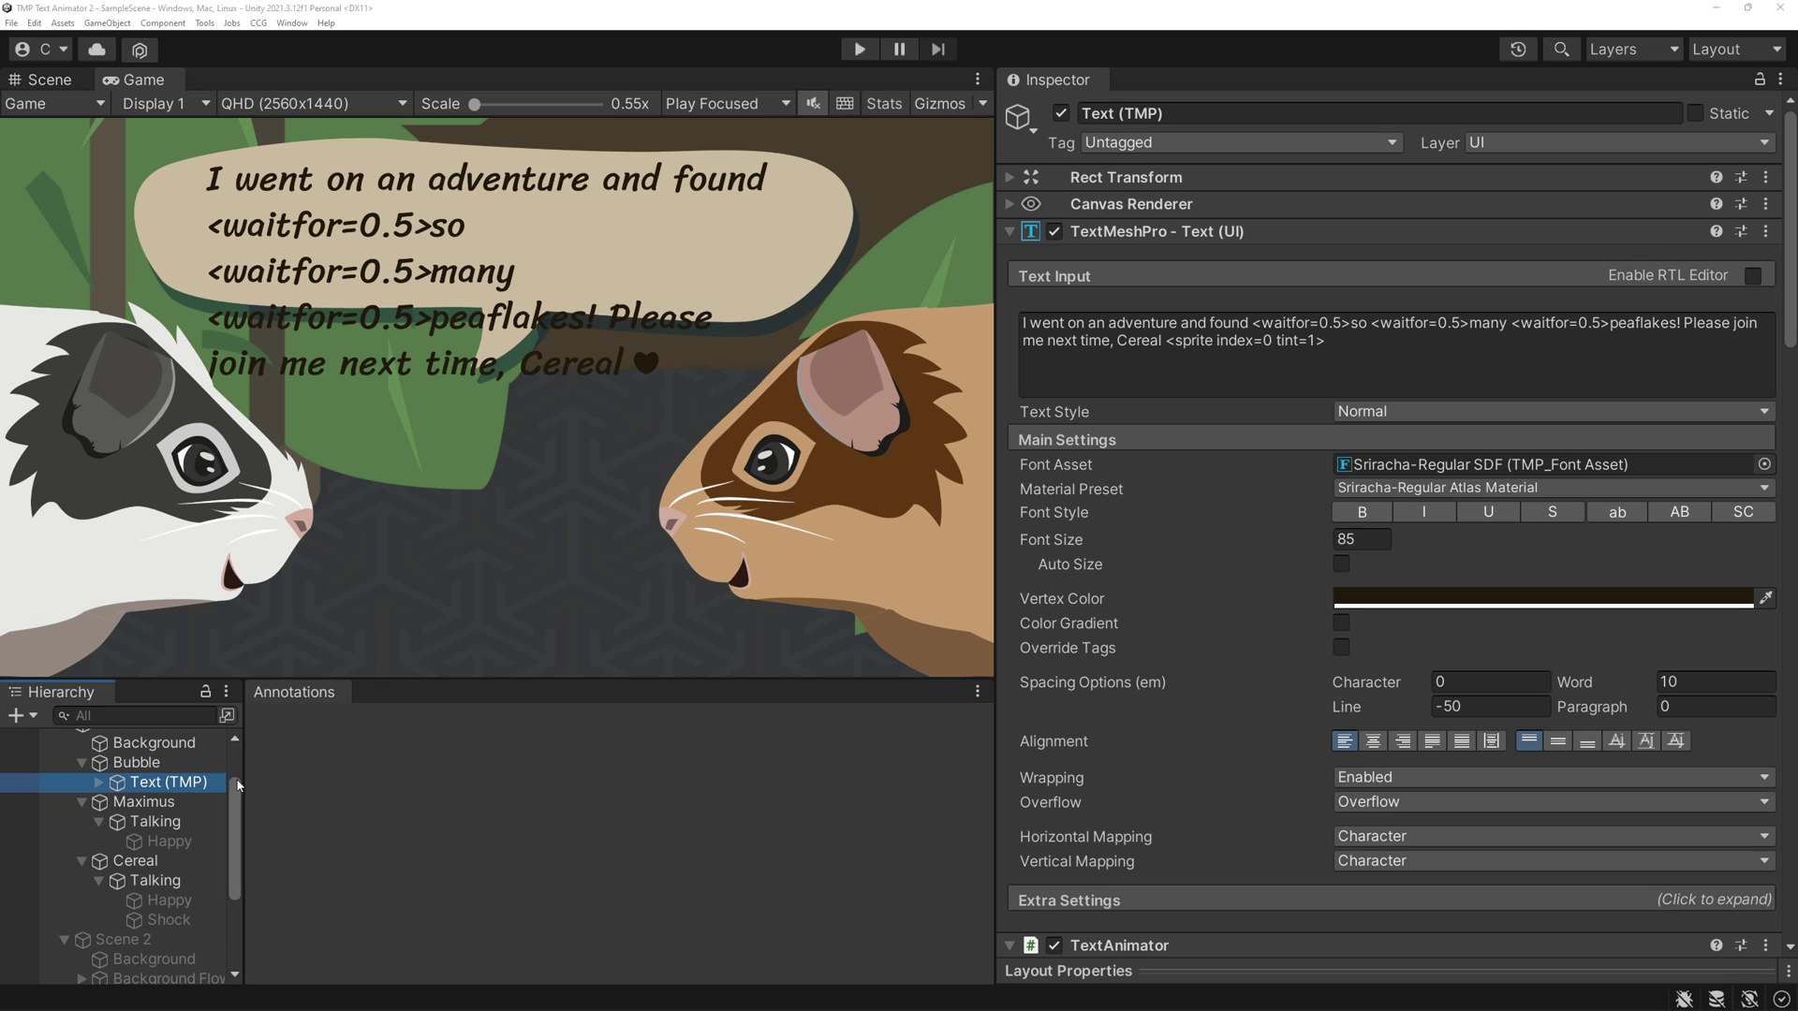
Preview the Happy sprites of Maximus and Cereal by activating each object briefly and deactivating it again.
click(163, 841)
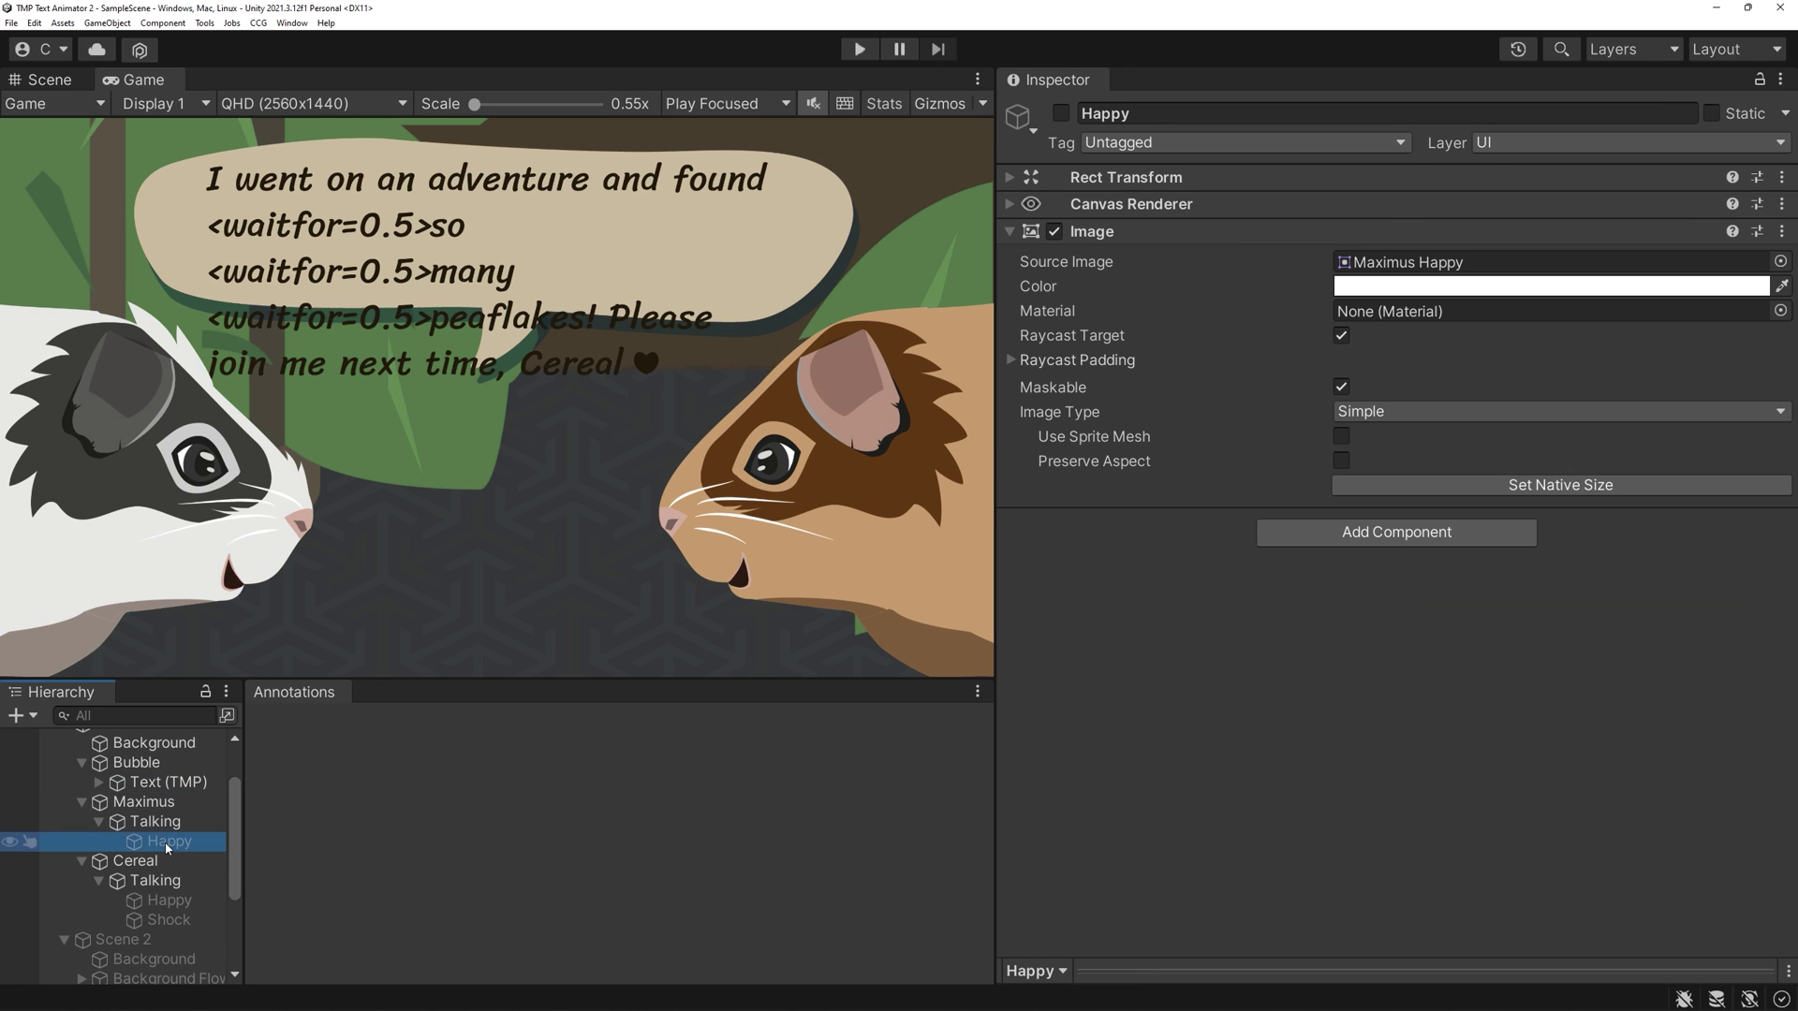
click(1062, 114)
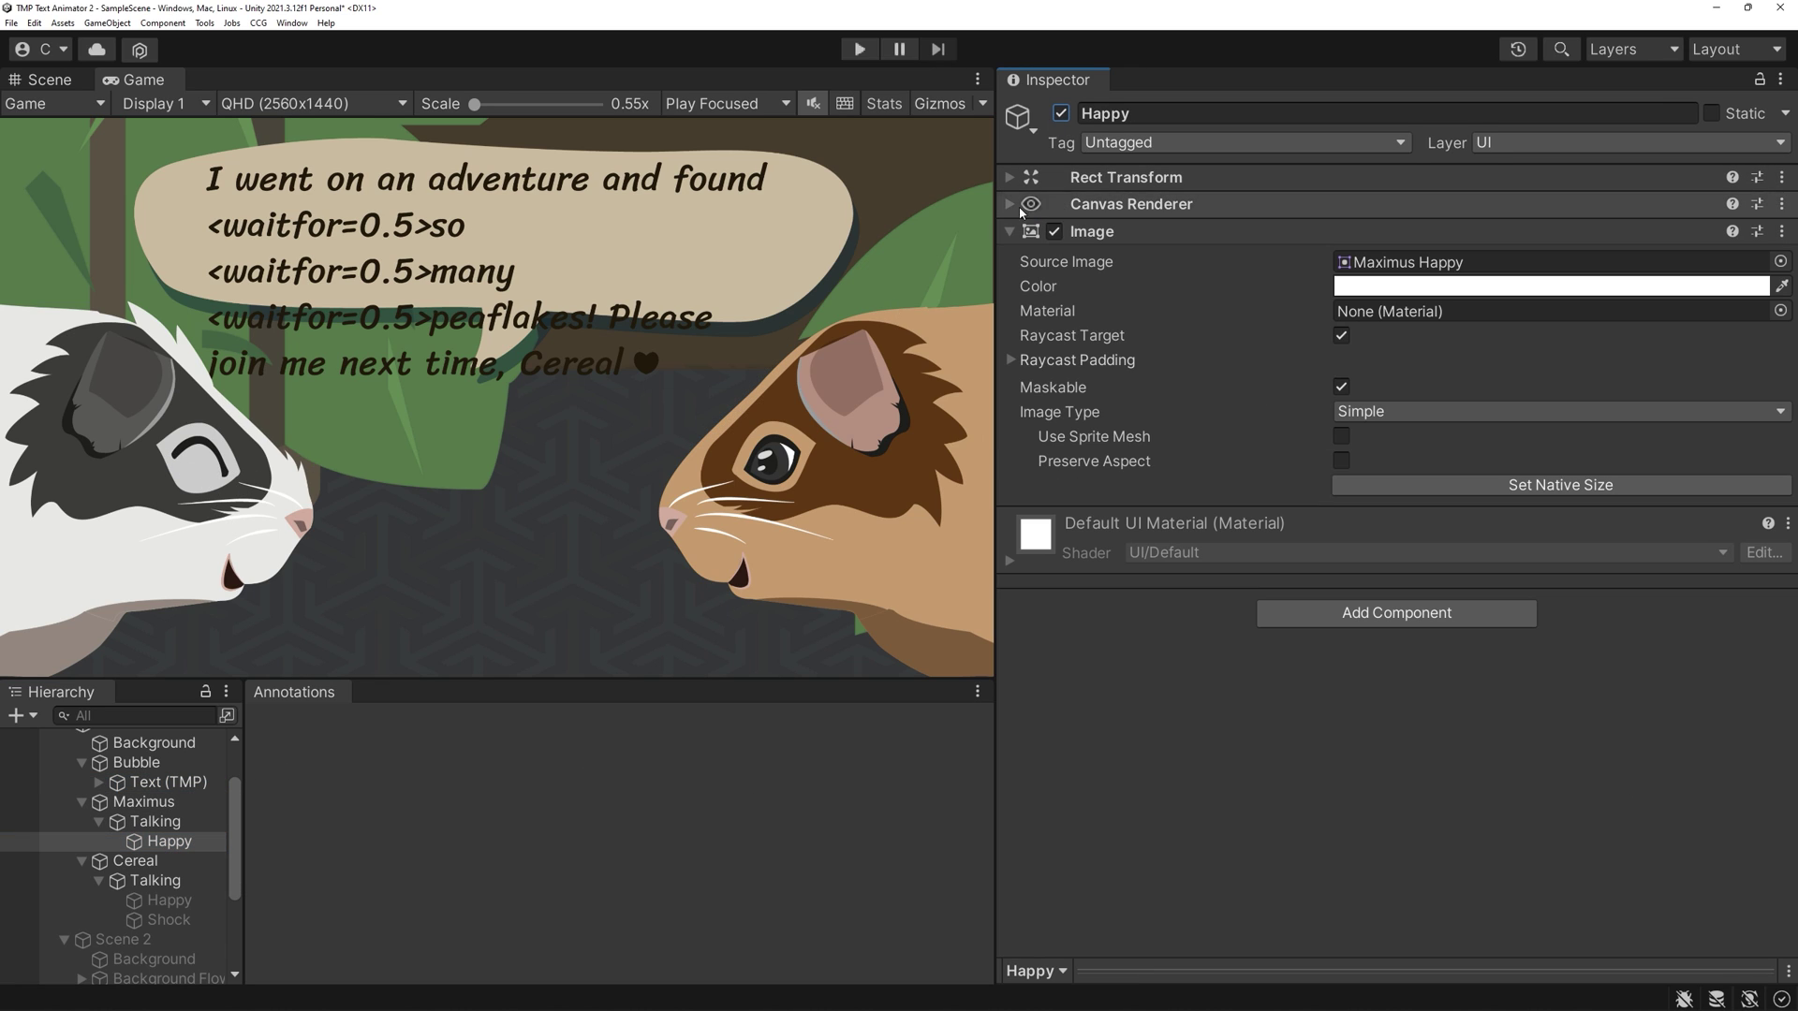
click(1062, 114)
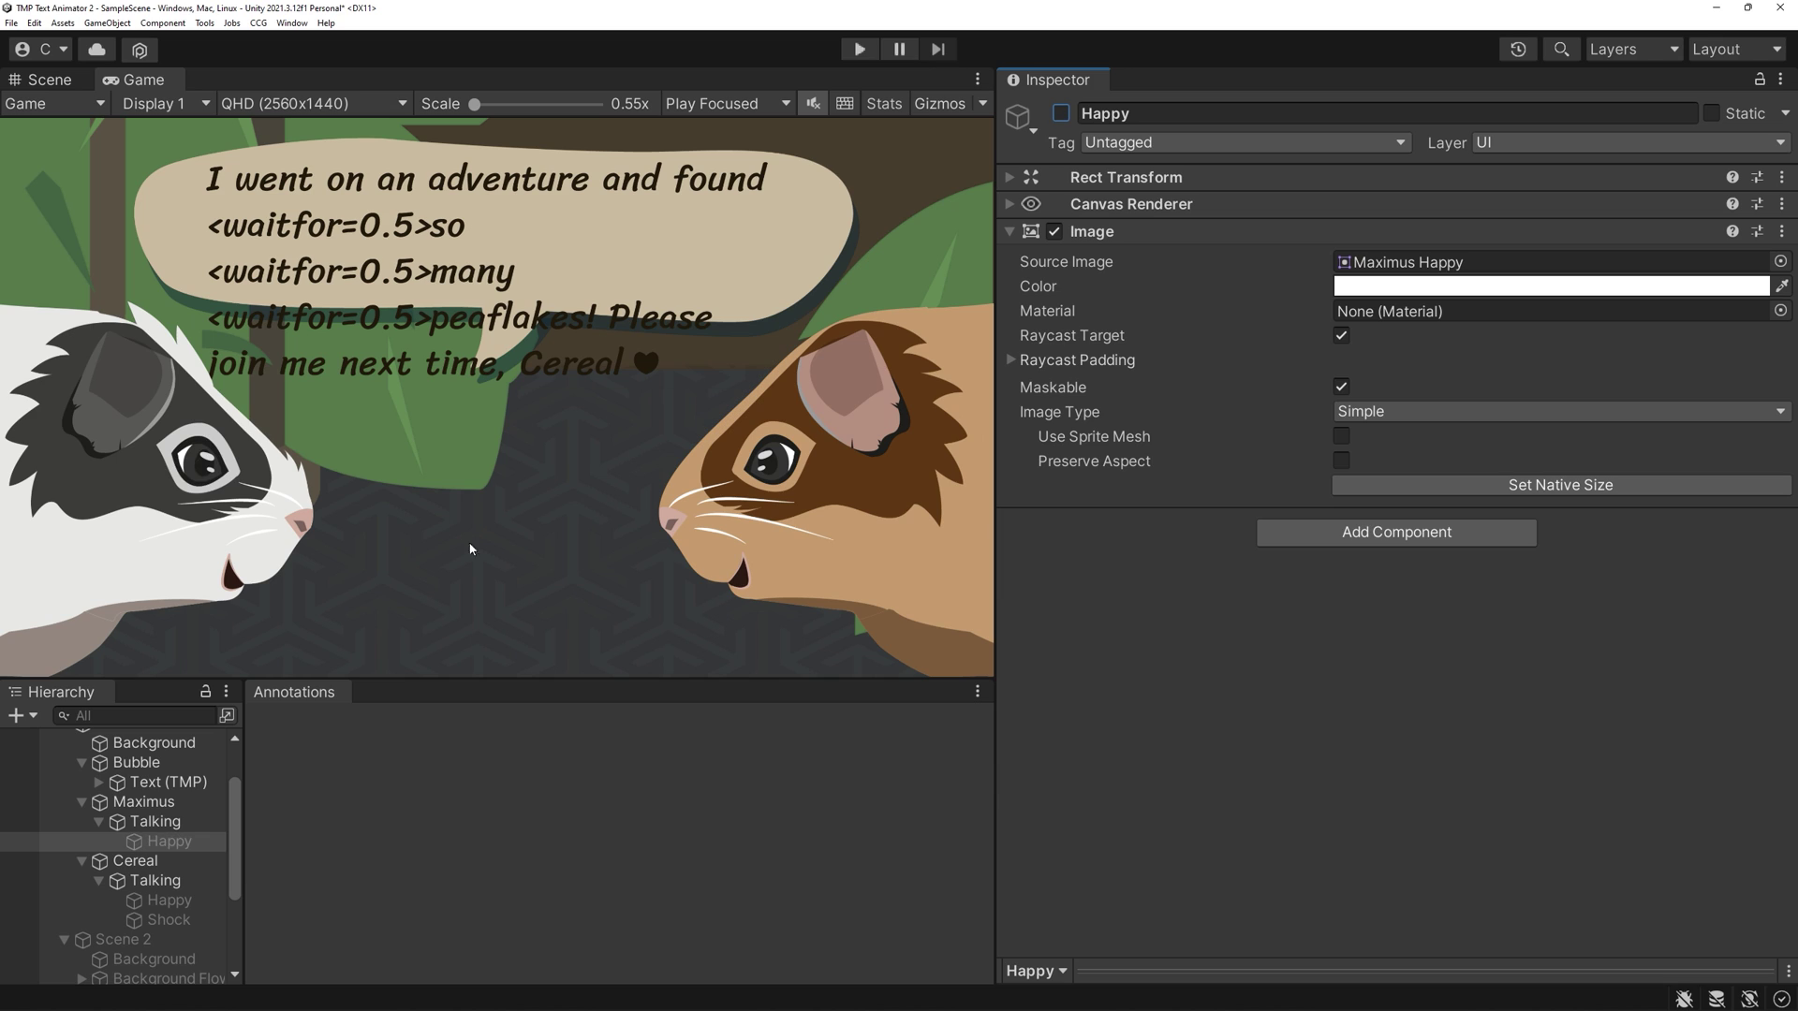
click(170, 900)
click(1062, 114)
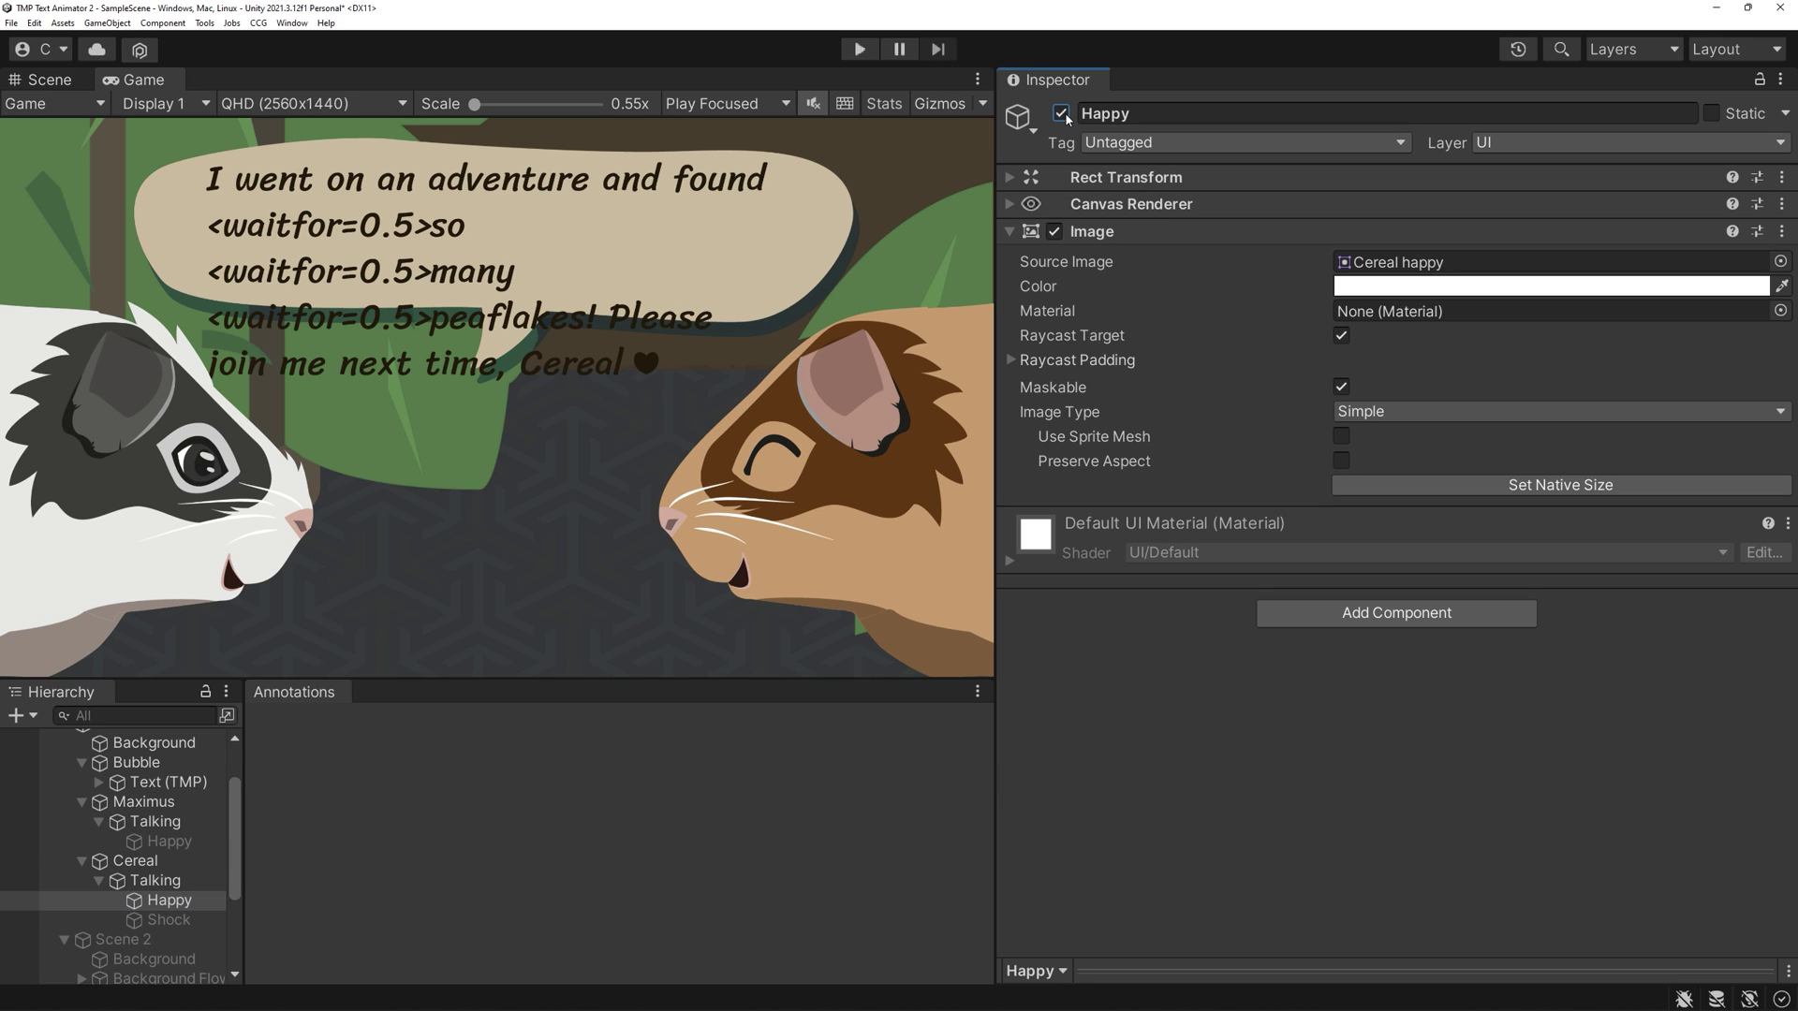
click(1062, 114)
Select the bubble's Text (TMP), and in Rider examine the ChangeSpriteOnEvent script's image fields, TextAnimator reference and OnEvent cases.
click(168, 782)
scroll(1202, 722, down, 10)
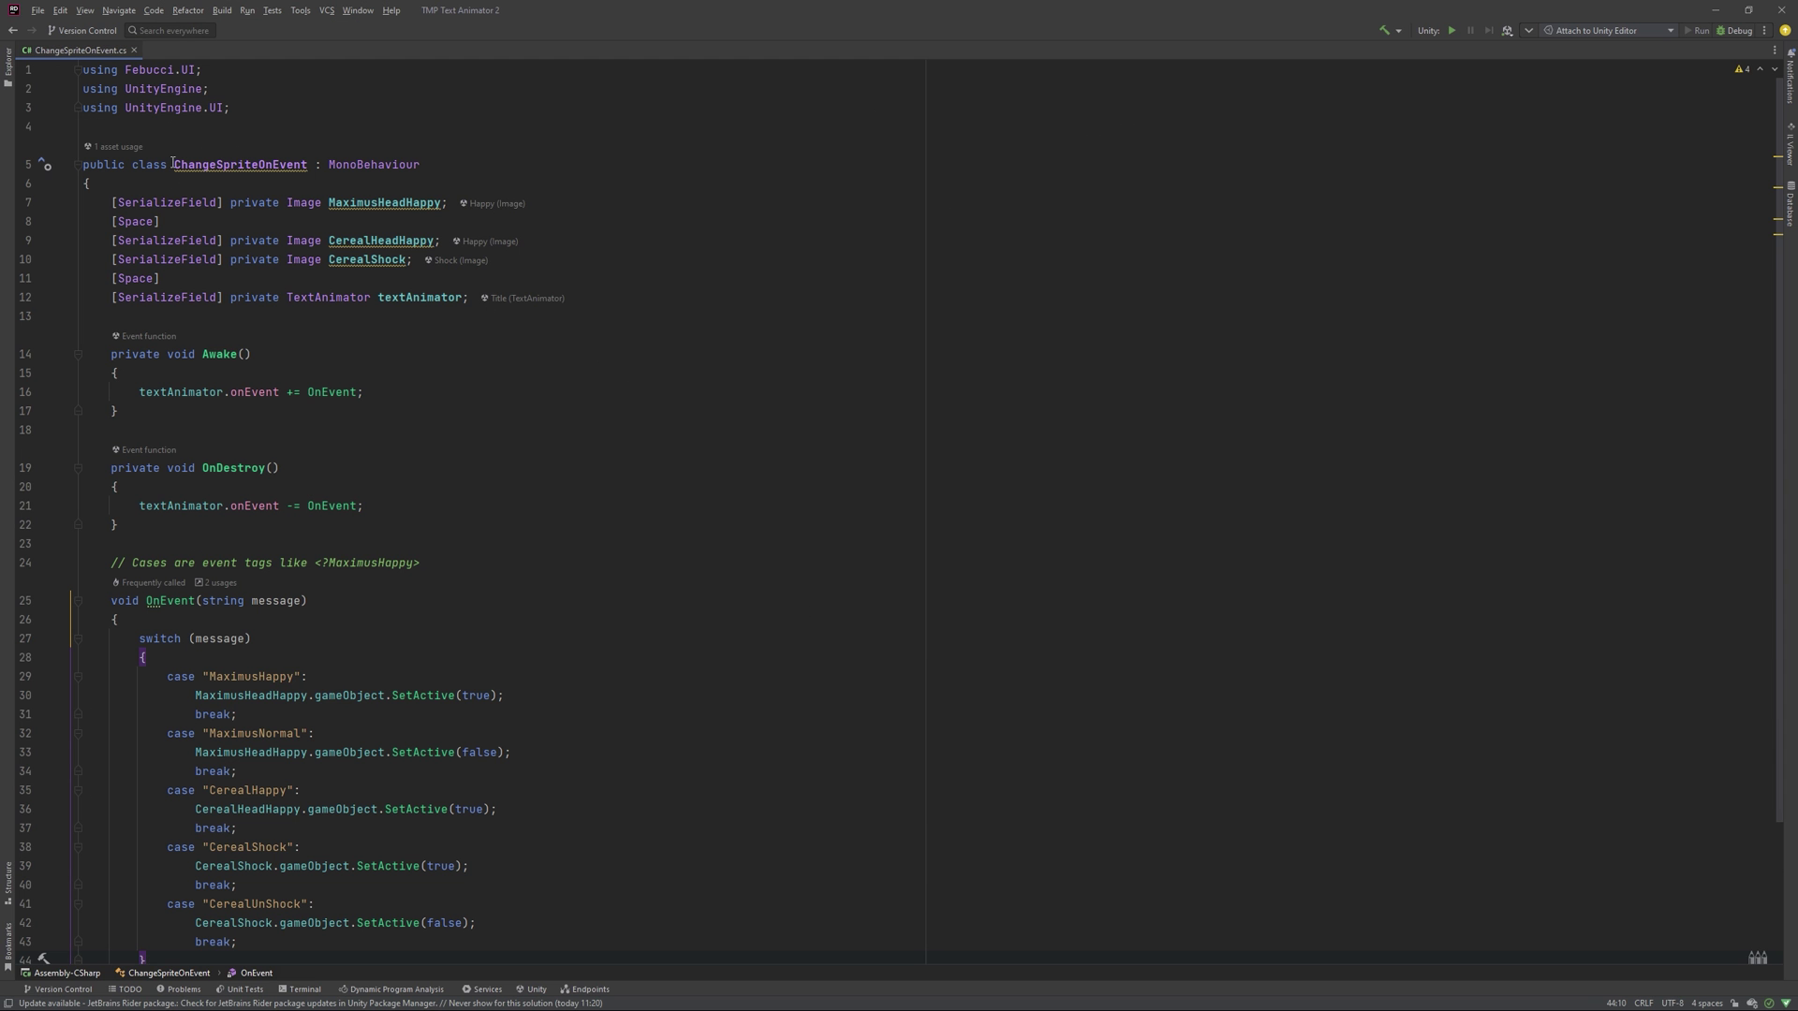
drag(173, 164, 285, 169)
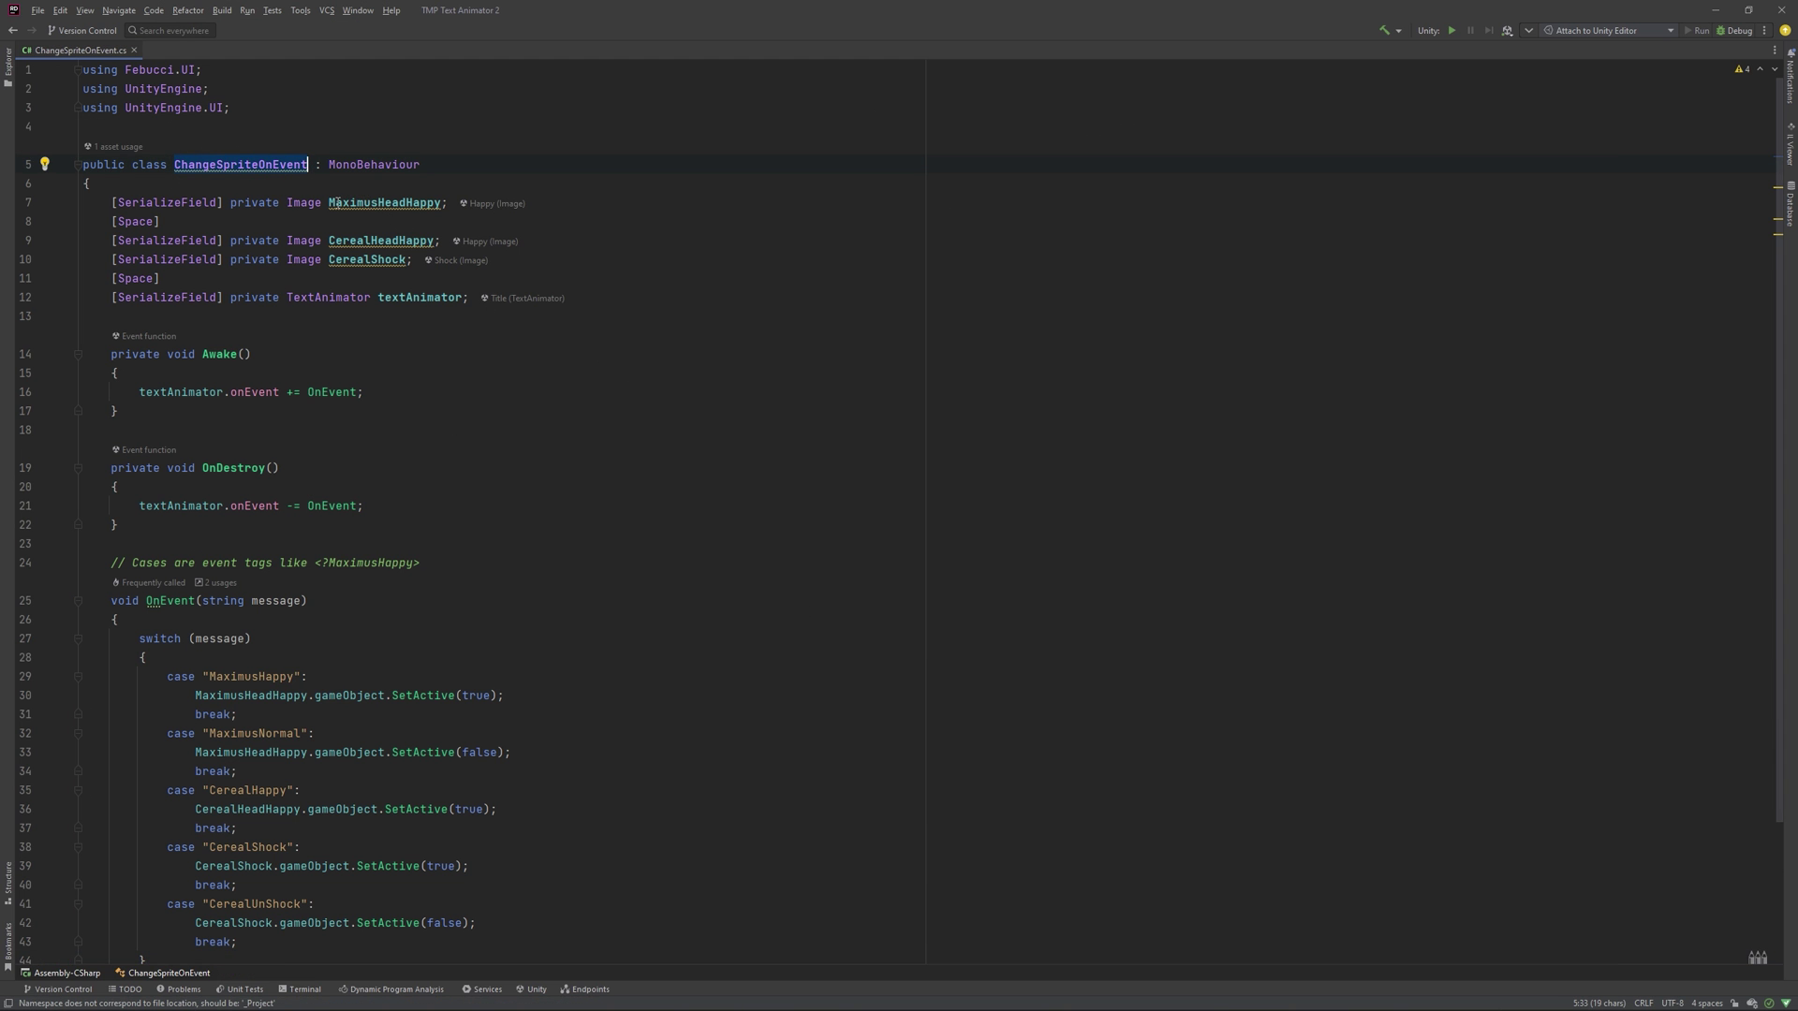
drag(421, 211, 434, 206)
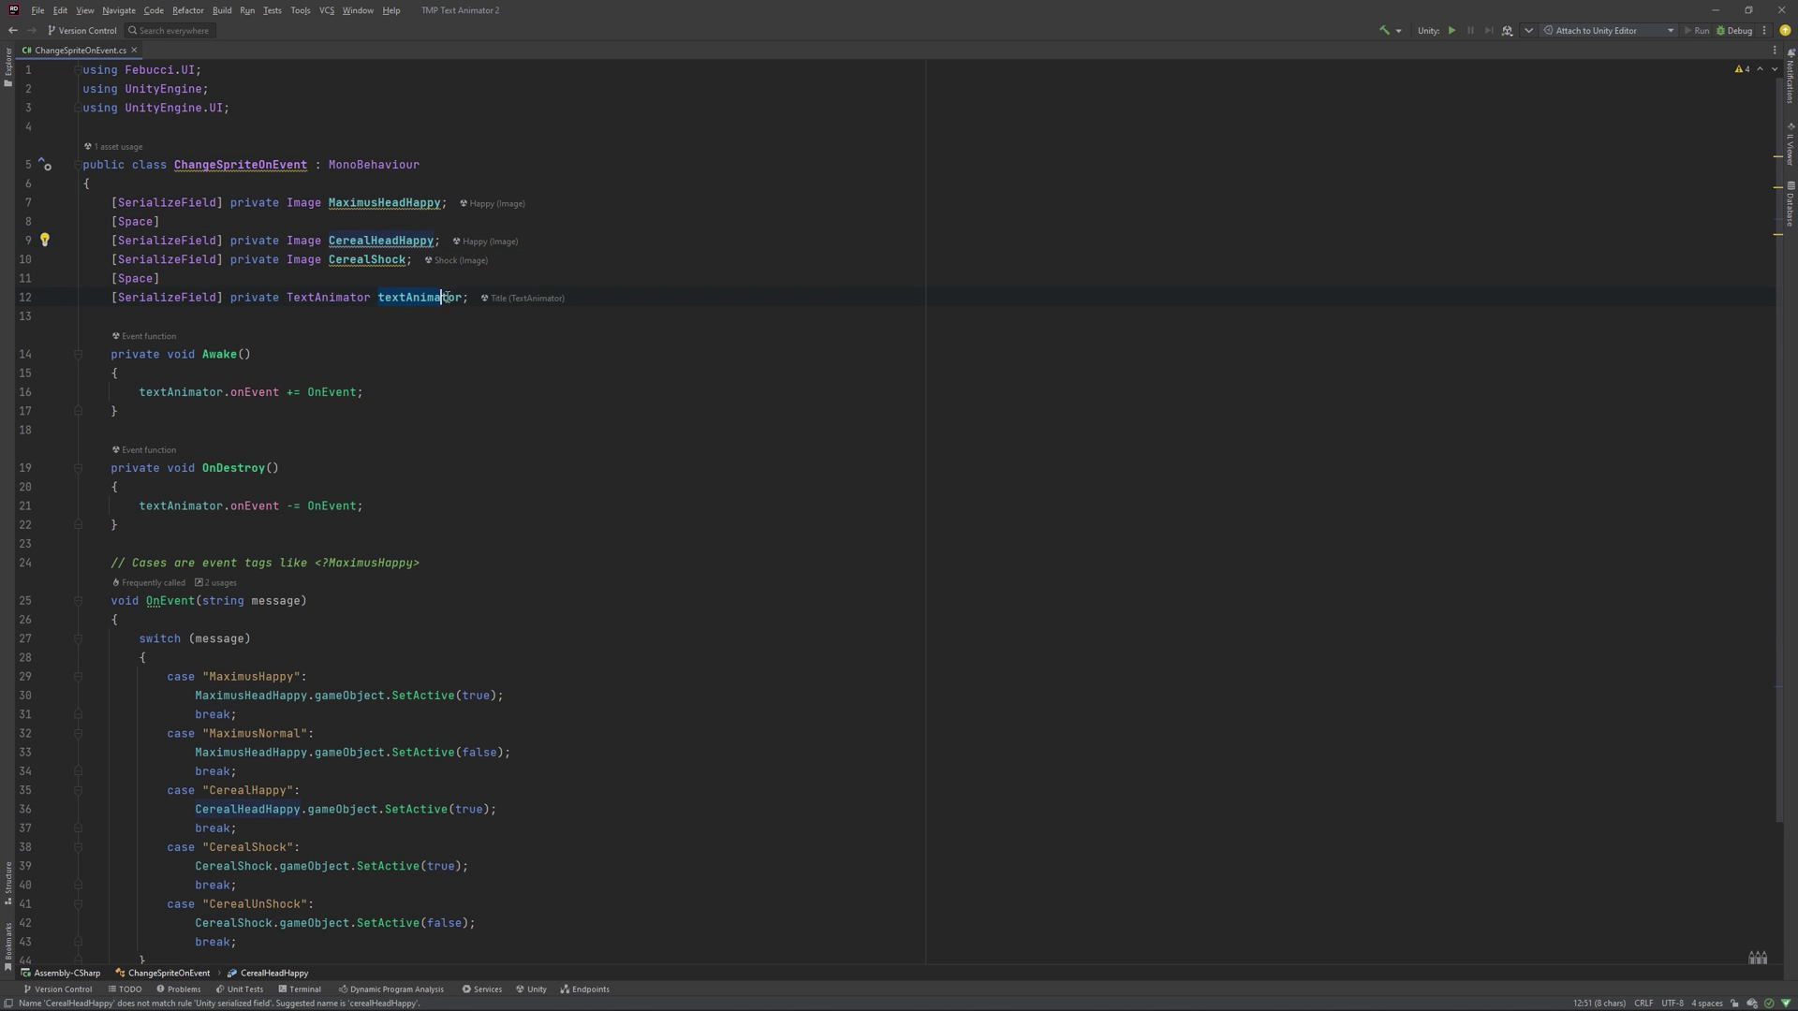
drag(449, 296, 463, 297)
click(697, 524)
scroll(371, 490, down, 2)
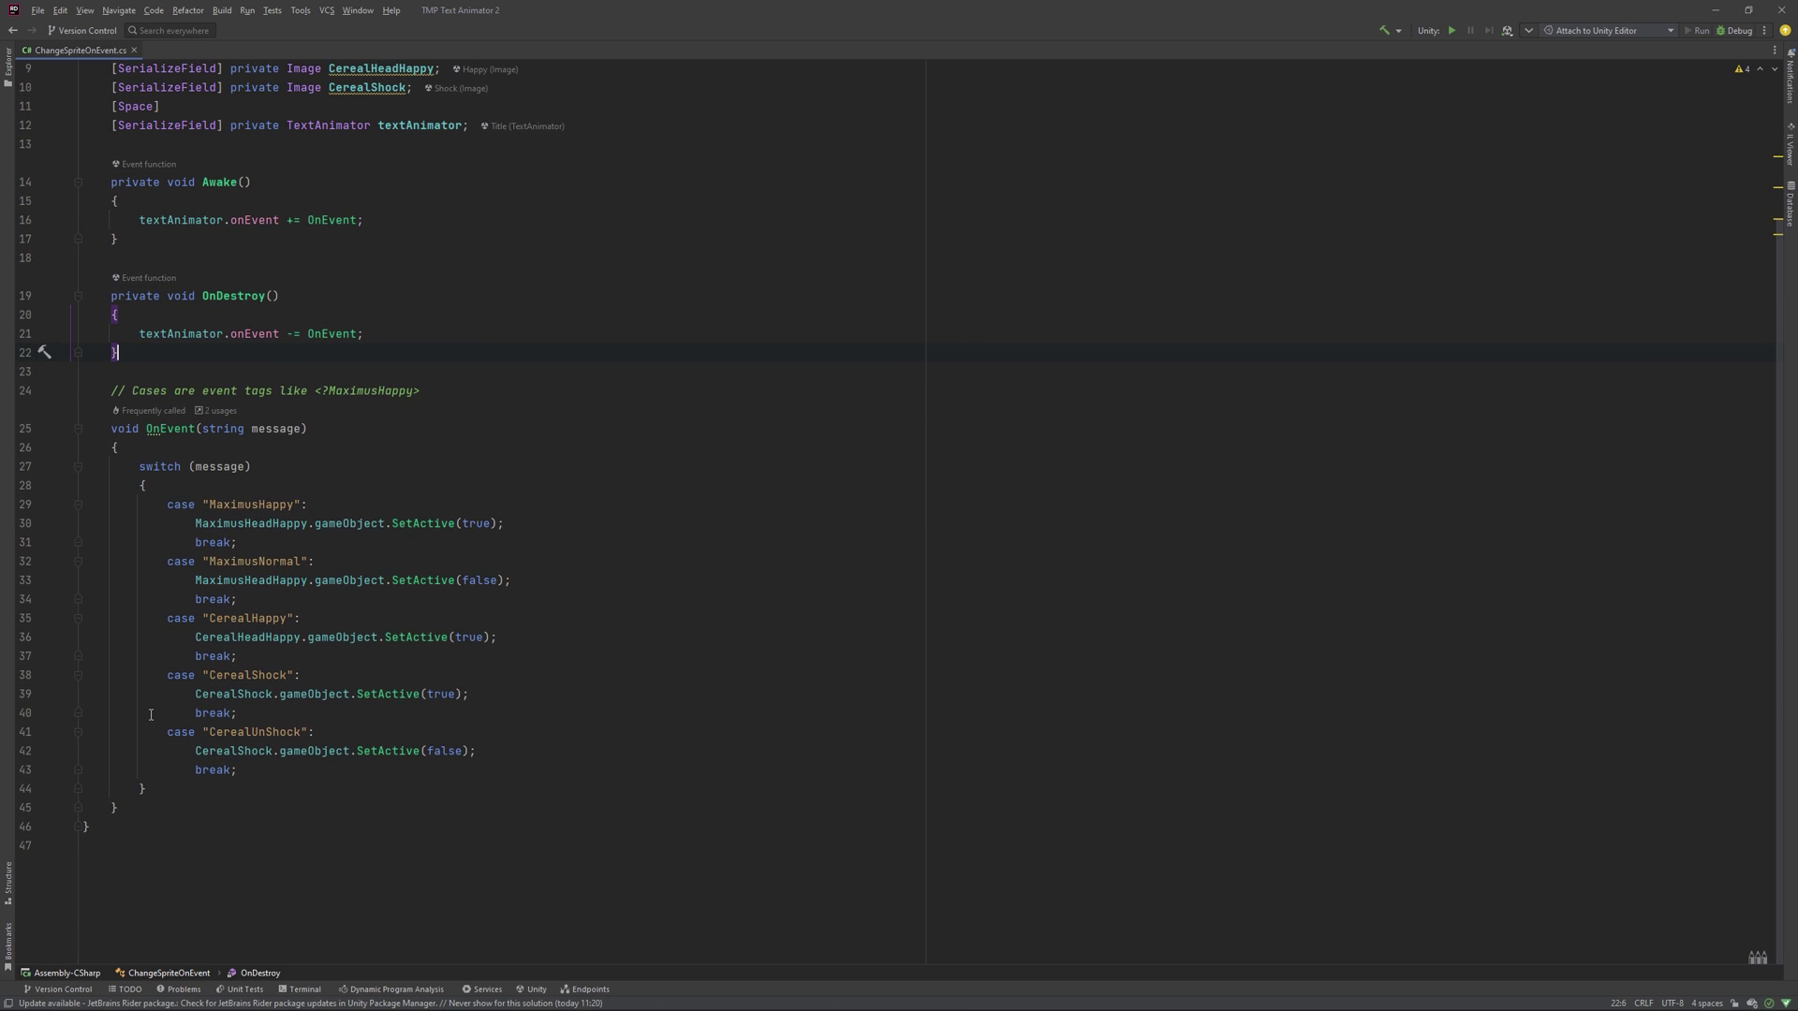
Examine the OnEvent switch cases in Rider, comparing the "MaximusHappy" case with the <?MaximusHappy> event tag in the comment.
scroll(599, 536, up, 2)
scroll(625, 563, down, 3)
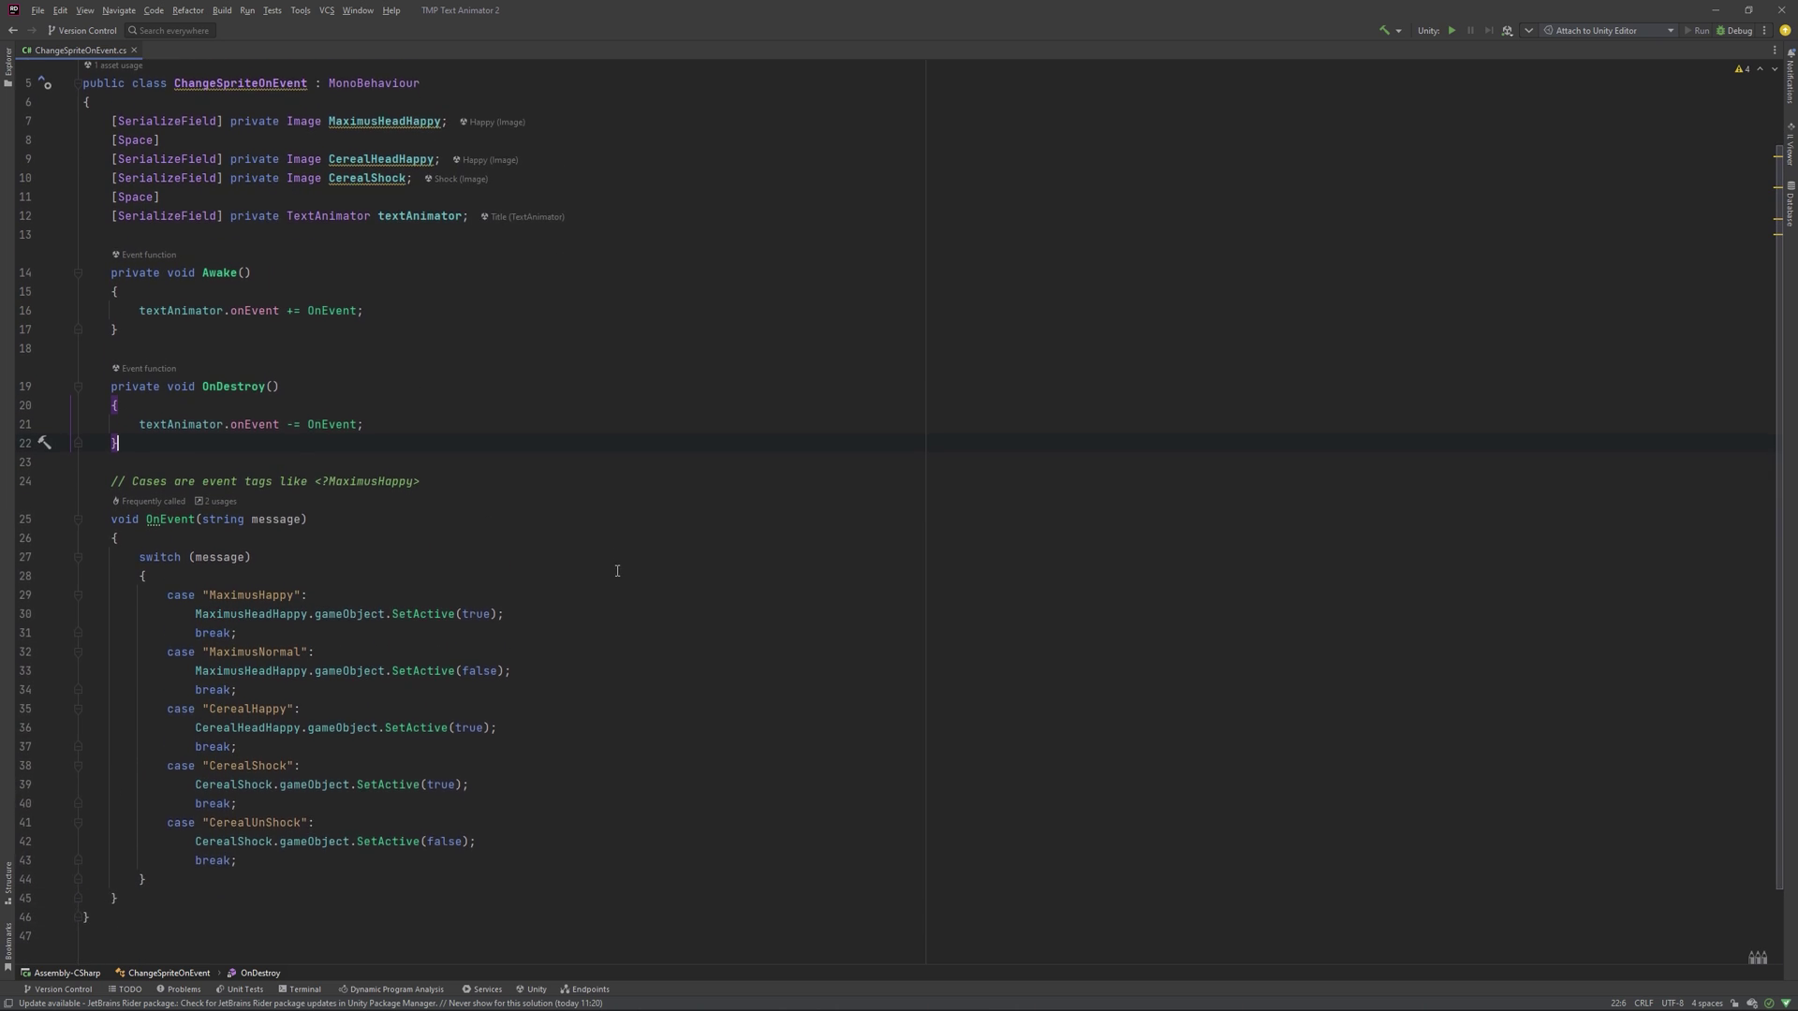
ctrl+scroll(149, 821, up, 17)
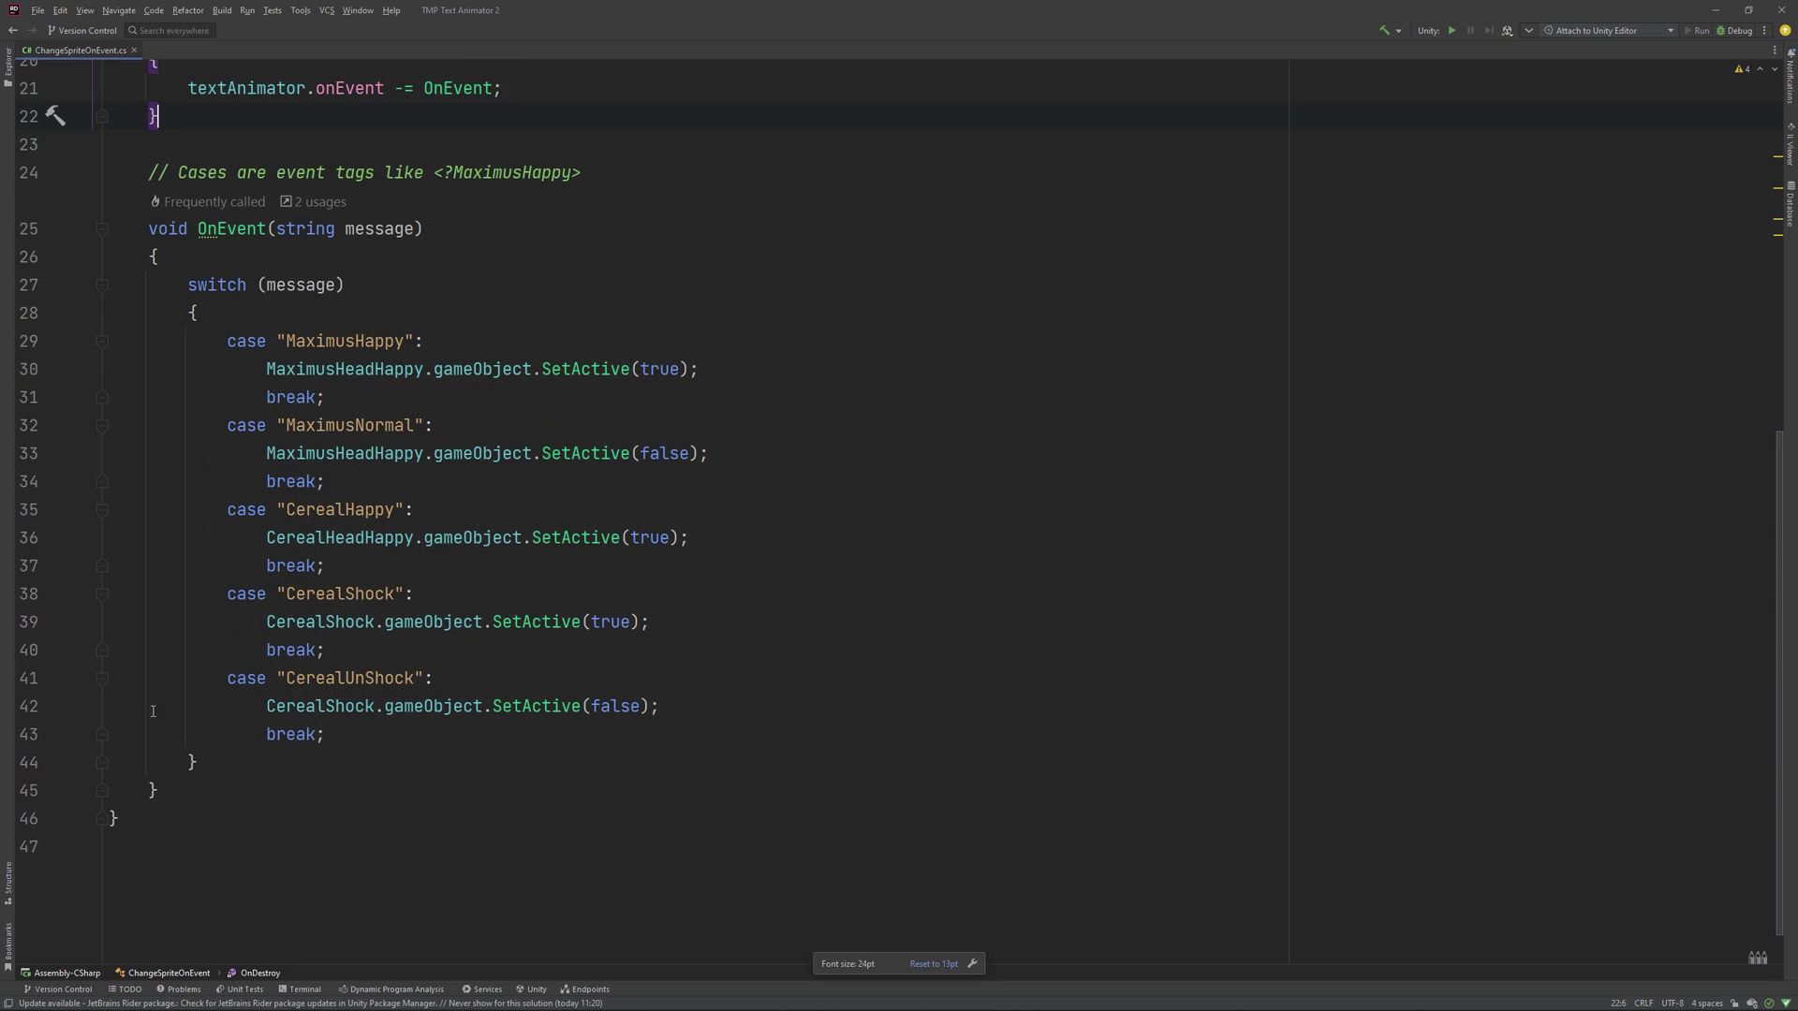
scroll(225, 718, up, 1)
scroll(561, 717, down, 1)
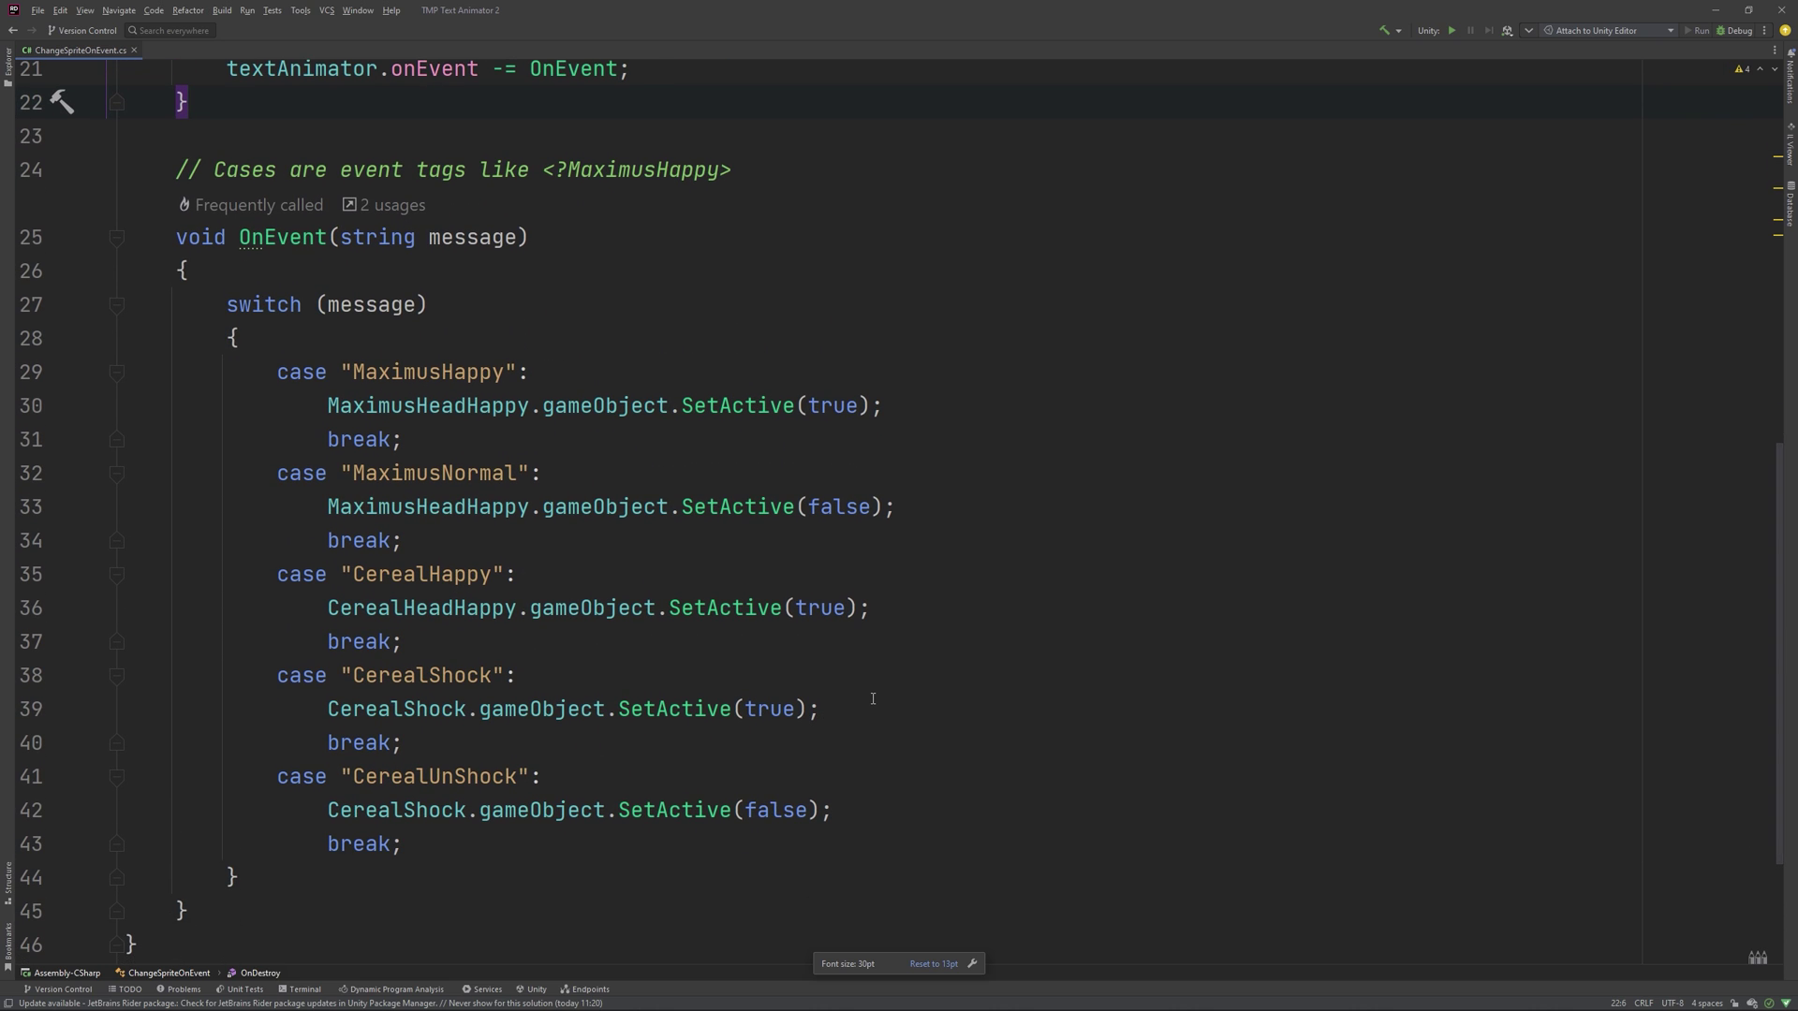
drag(351, 372, 506, 373)
drag(567, 170, 709, 171)
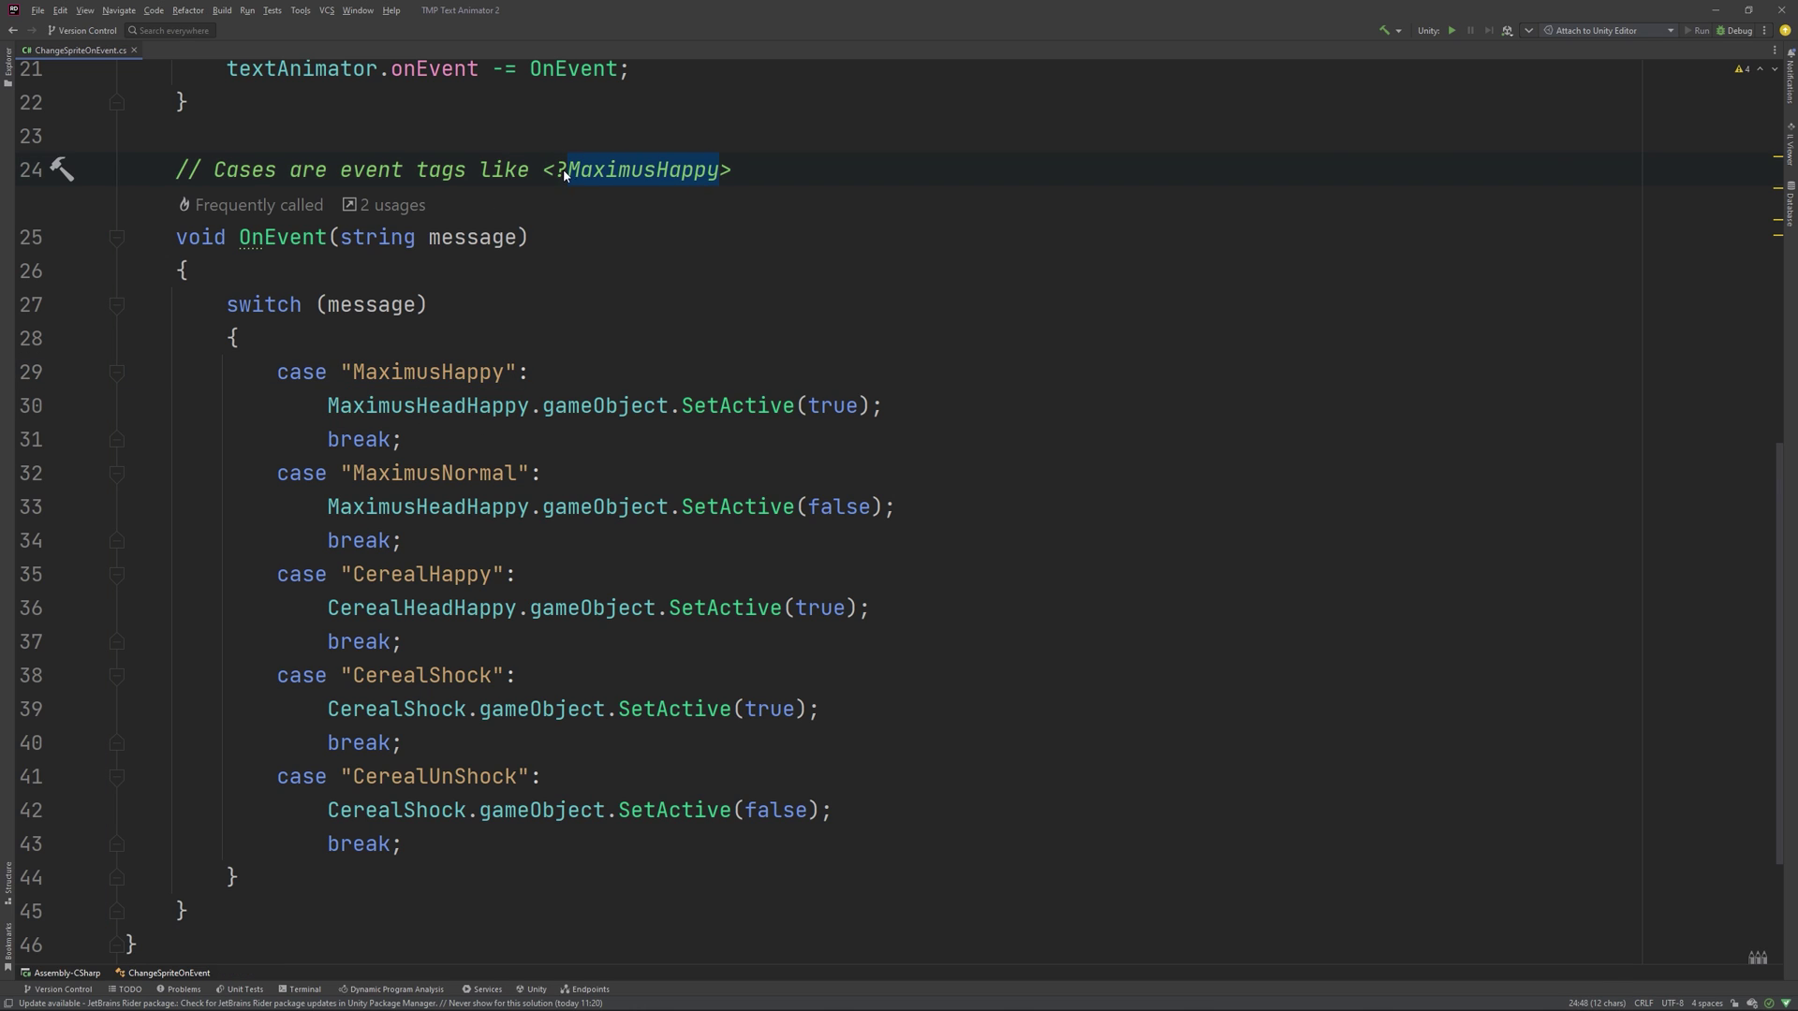
drag(555, 170, 719, 169)
key(Down)
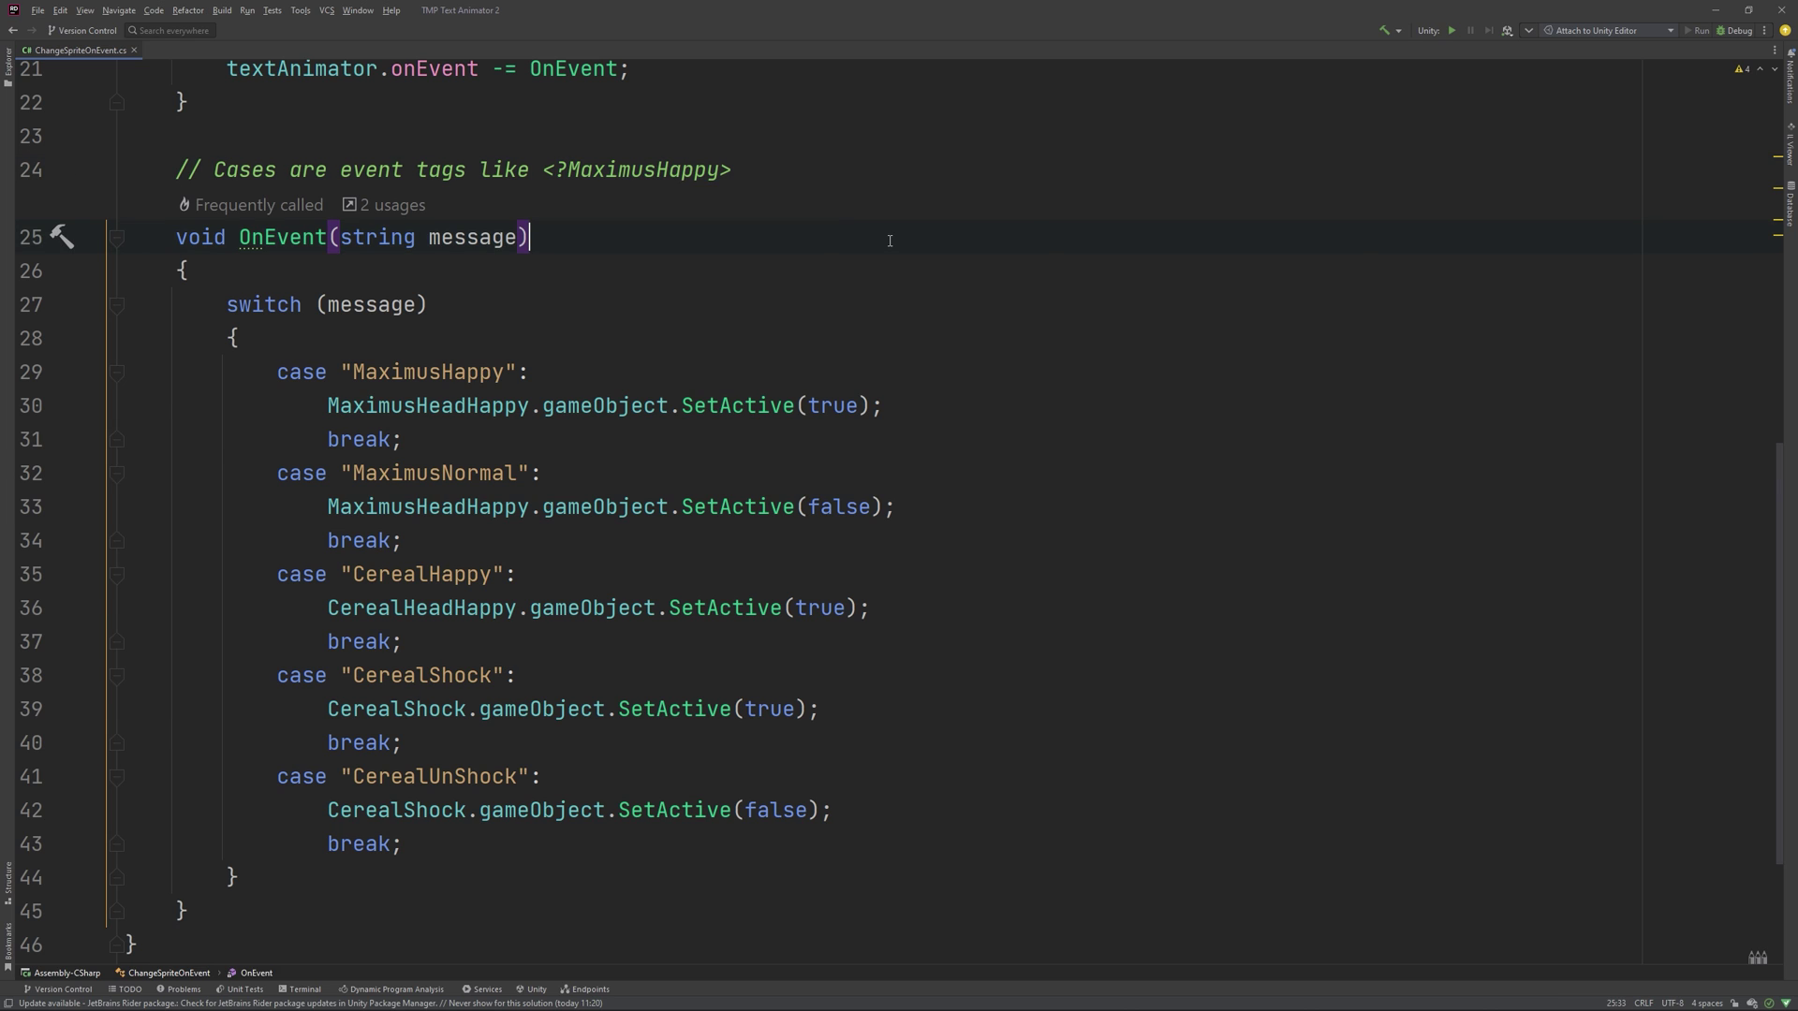
Back in Unity, follow EventCatcher's Text Animator reference to the bubble's Text (TMP) and run the scene to preview the event-driven sprites.
key(alt+Tab)
drag(1419, 361, 1431, 358)
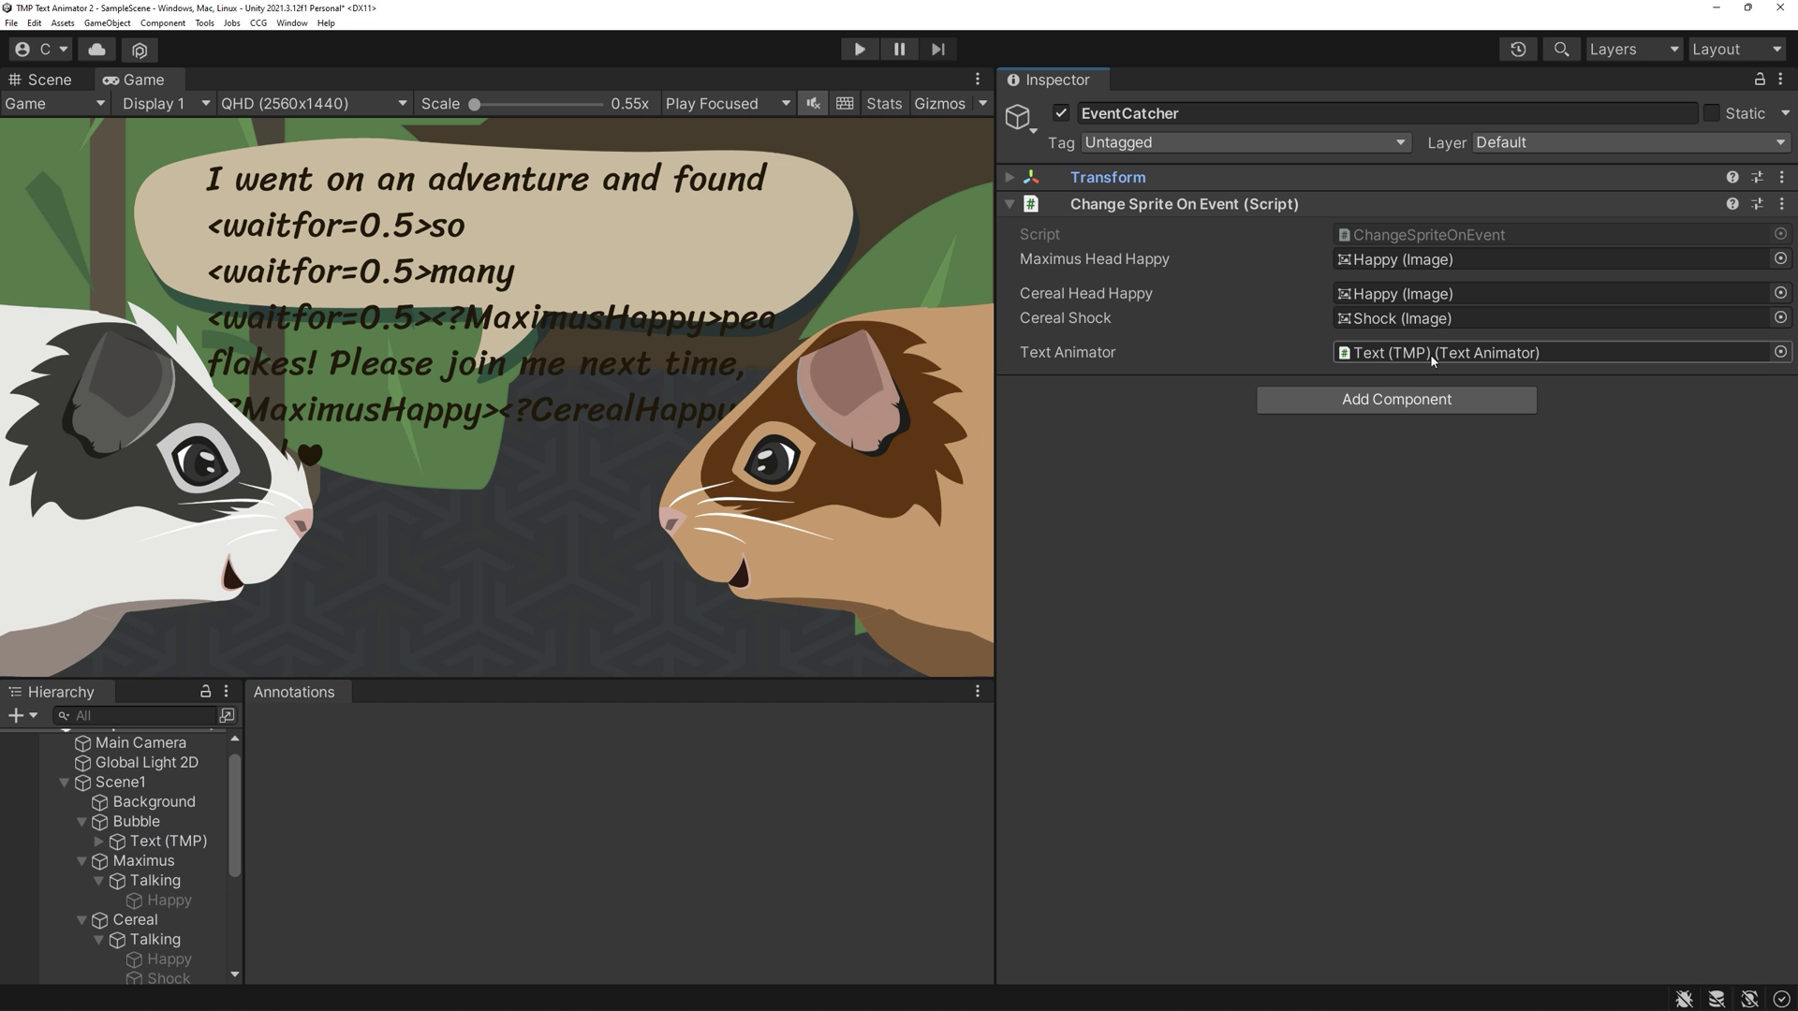
double_click(1431, 354)
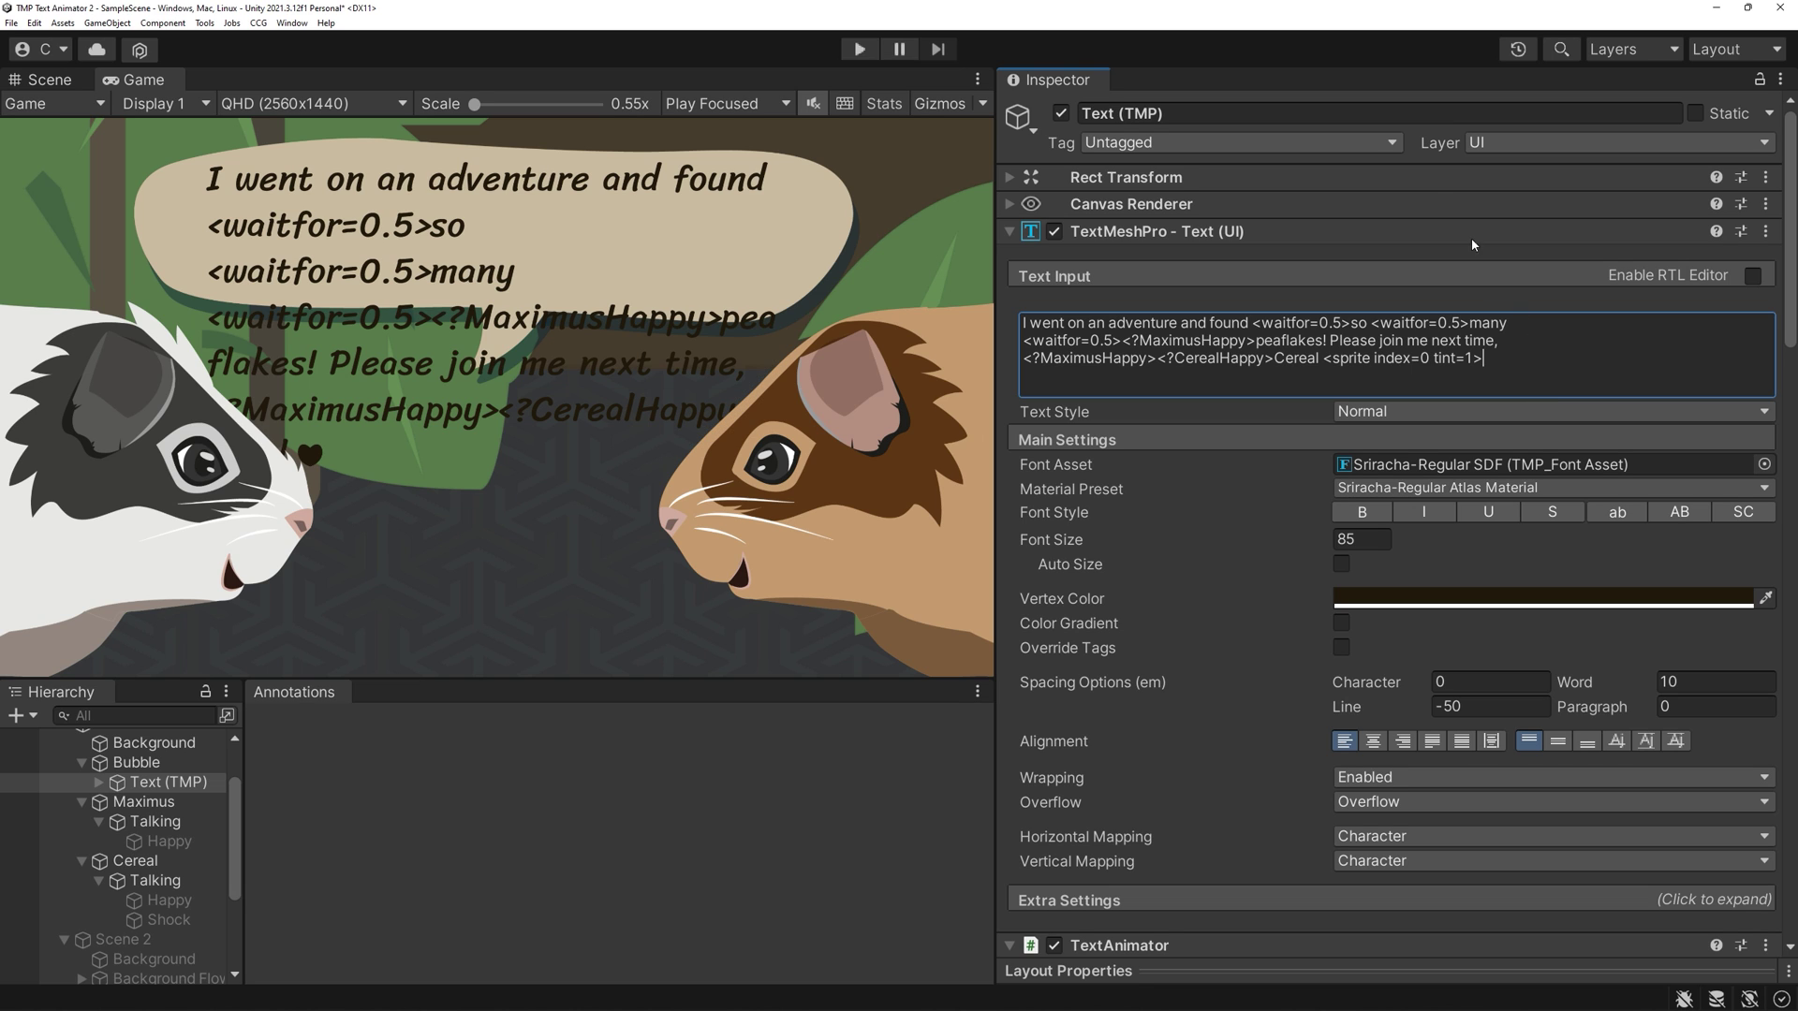
click(869, 51)
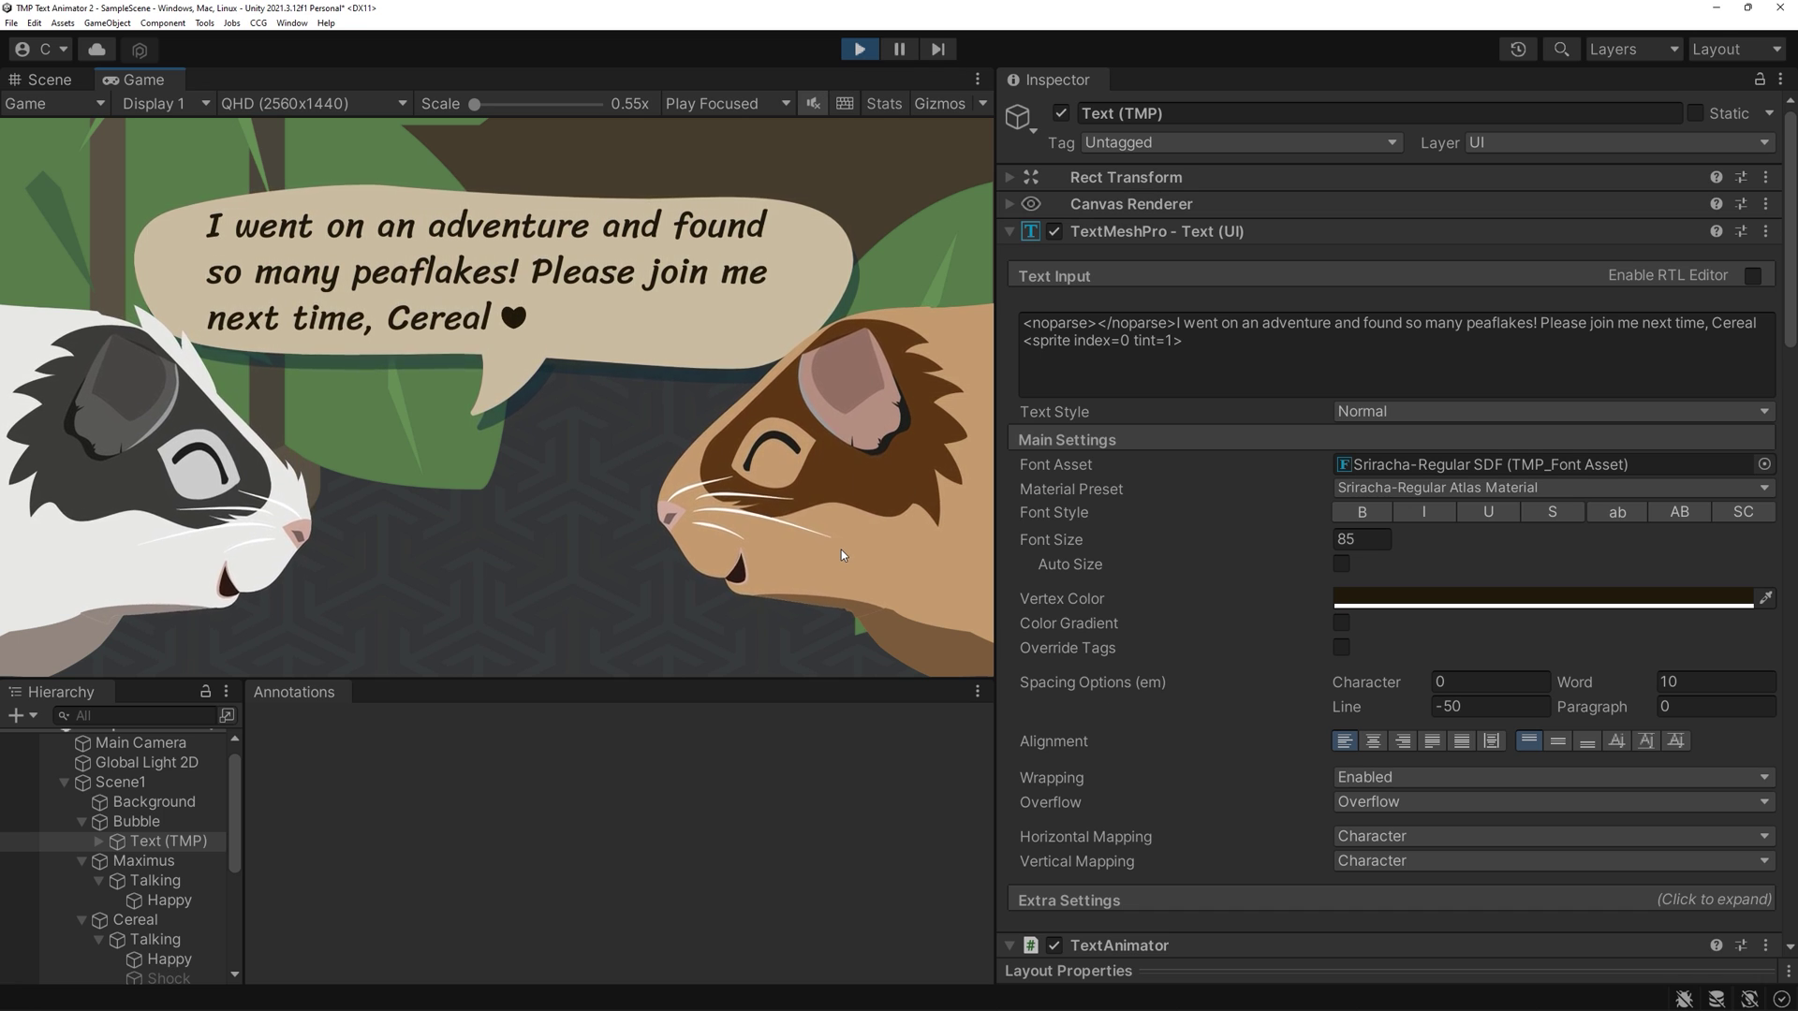
click(858, 49)
click(861, 50)
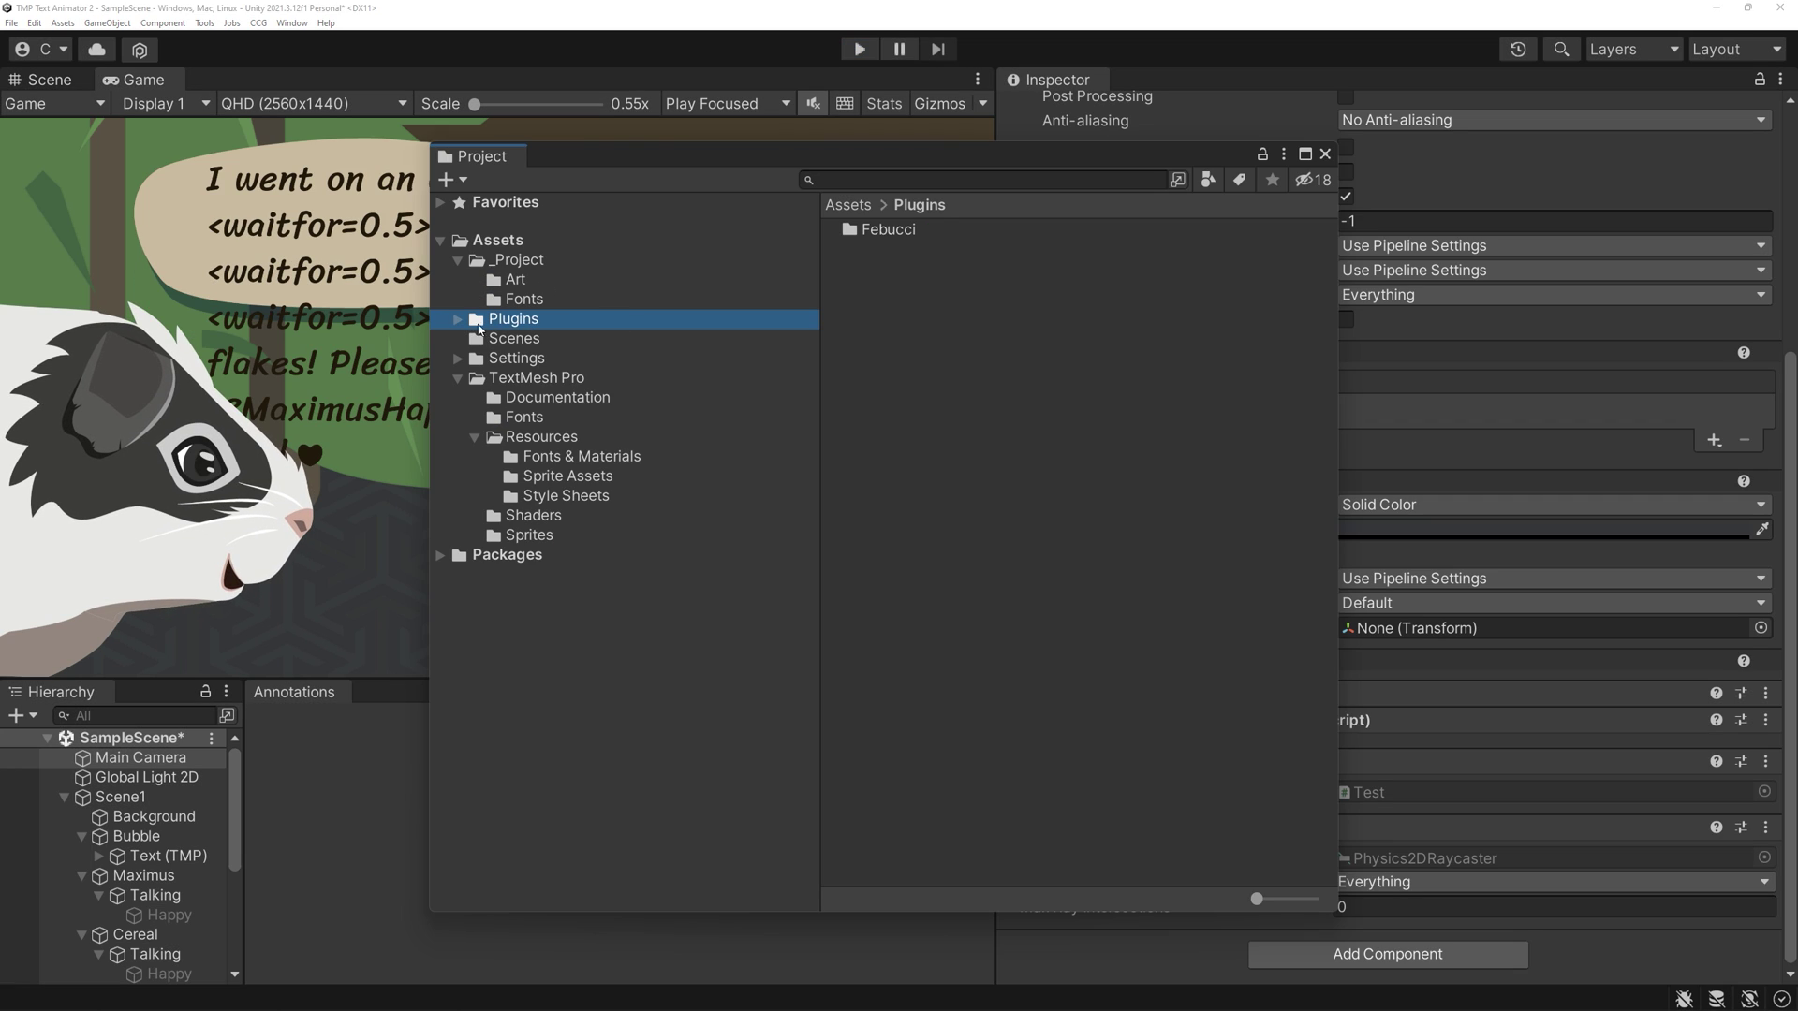
Import the full Typewriter Sound package from Plugins/Febucci/Text Animator/Extra into the project.
double_click(886, 230)
double_click(892, 233)
double_click(881, 250)
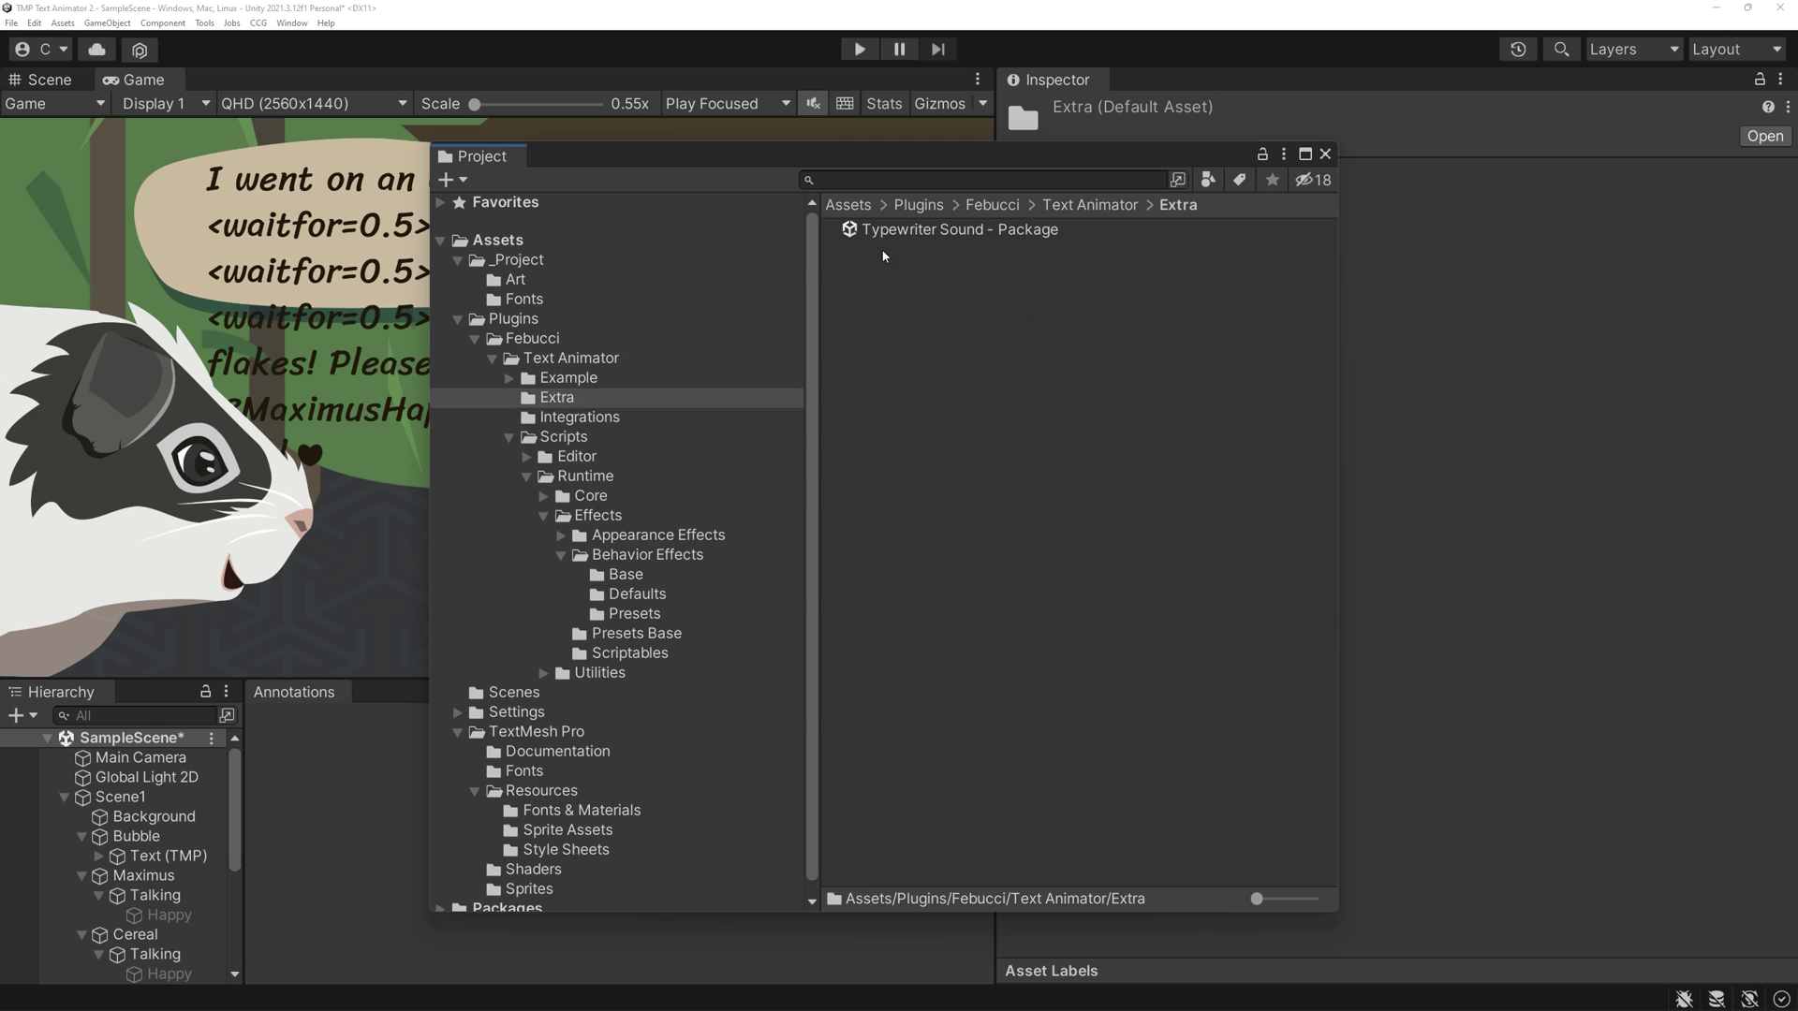
double_click(964, 234)
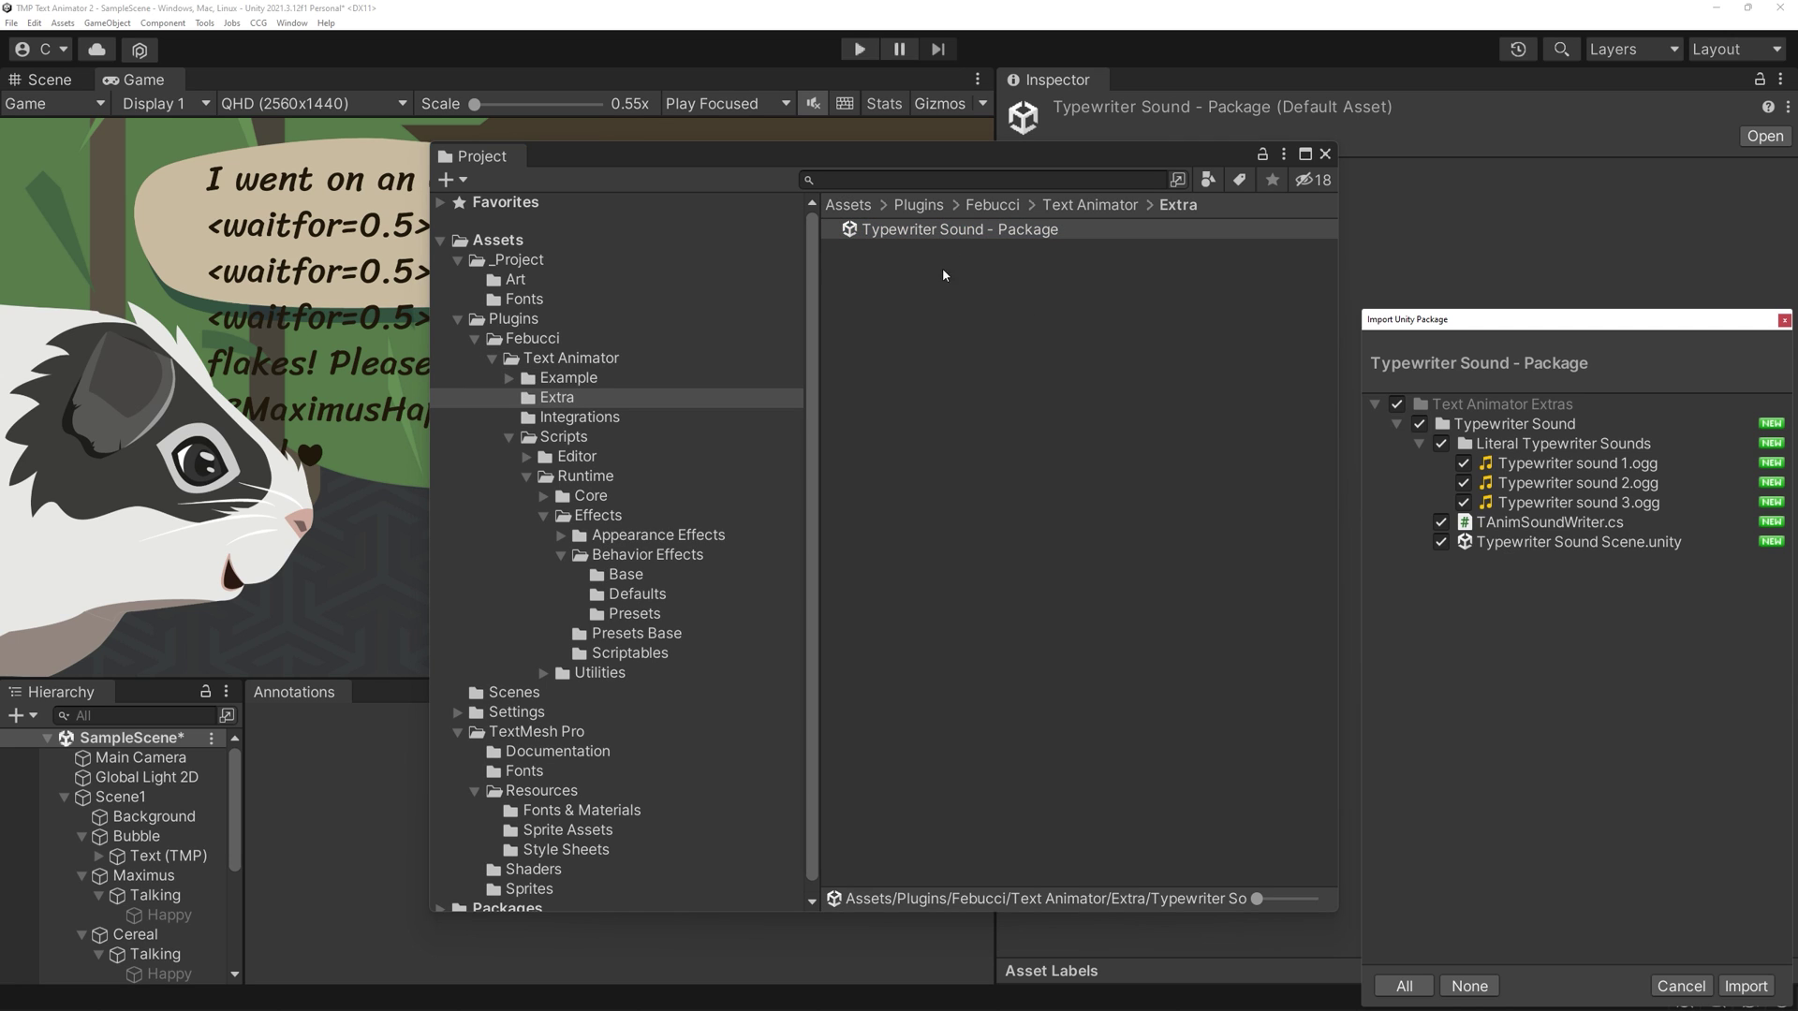
click(1745, 987)
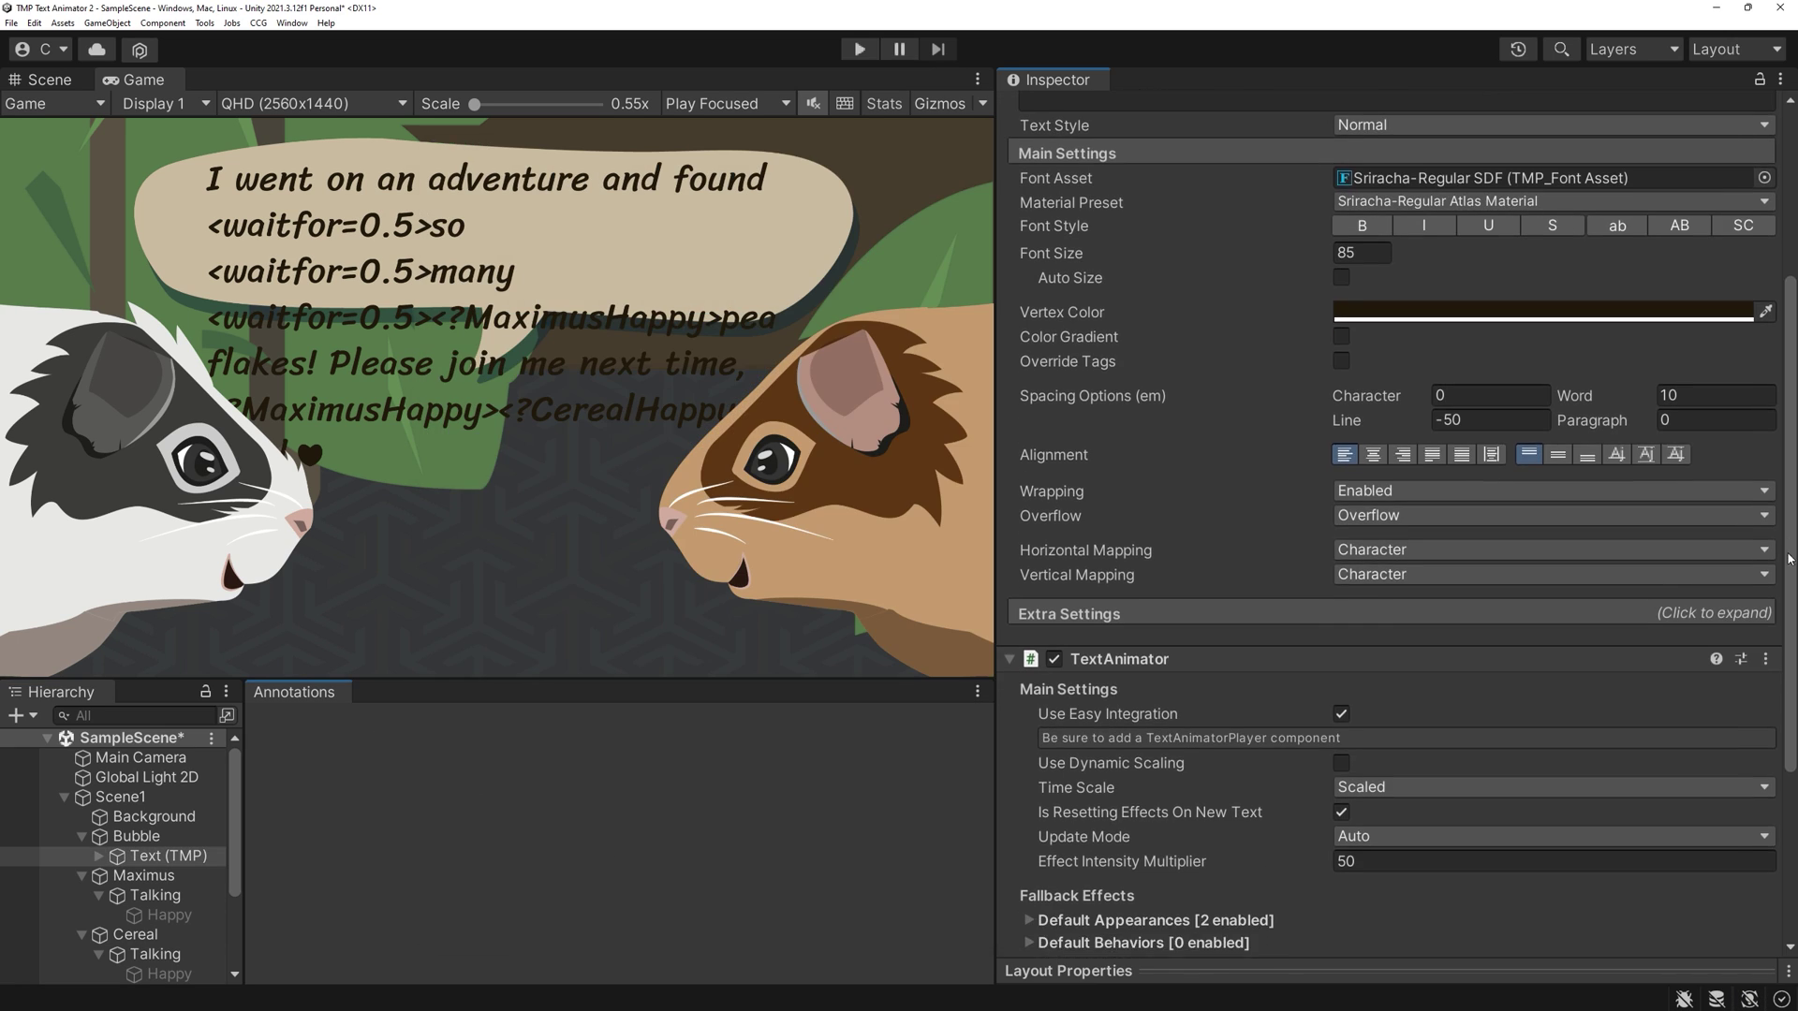
Add the SoundWriter component to the bubble's Text (TMP) and enable Random Sequence for its audio clips.
scroll(1395, 562, down, 10)
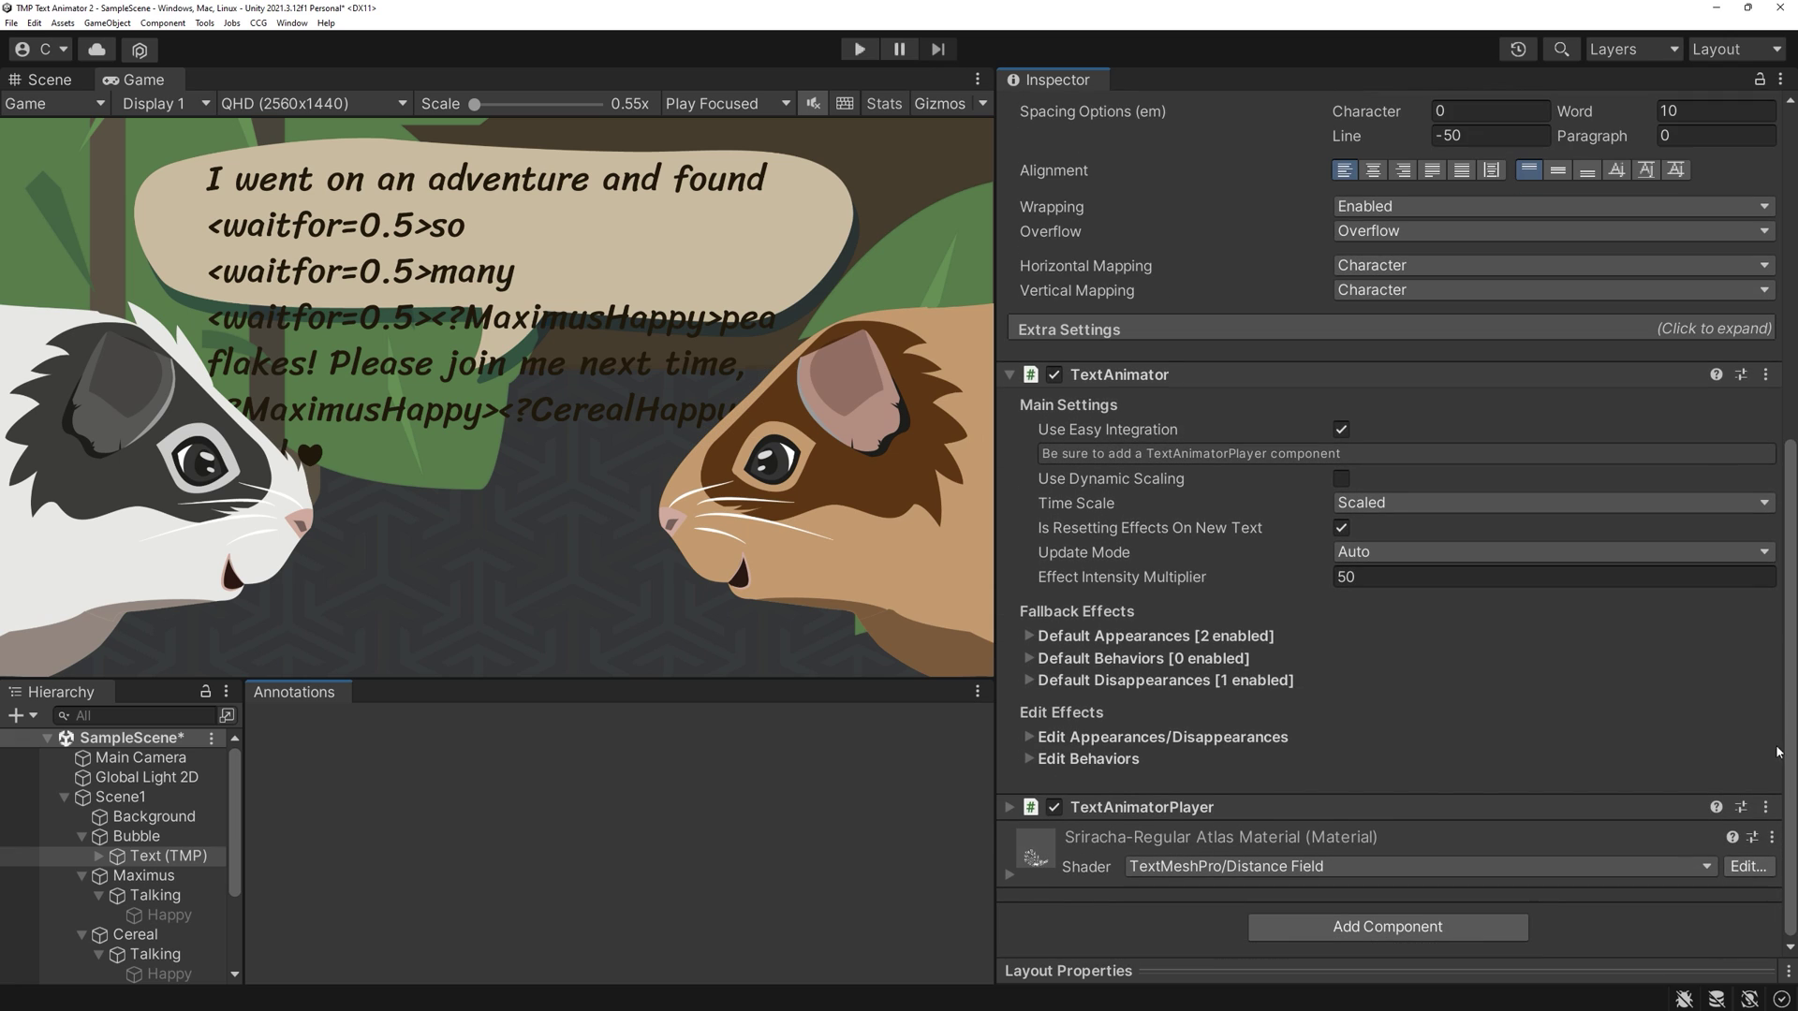
click(1386, 929)
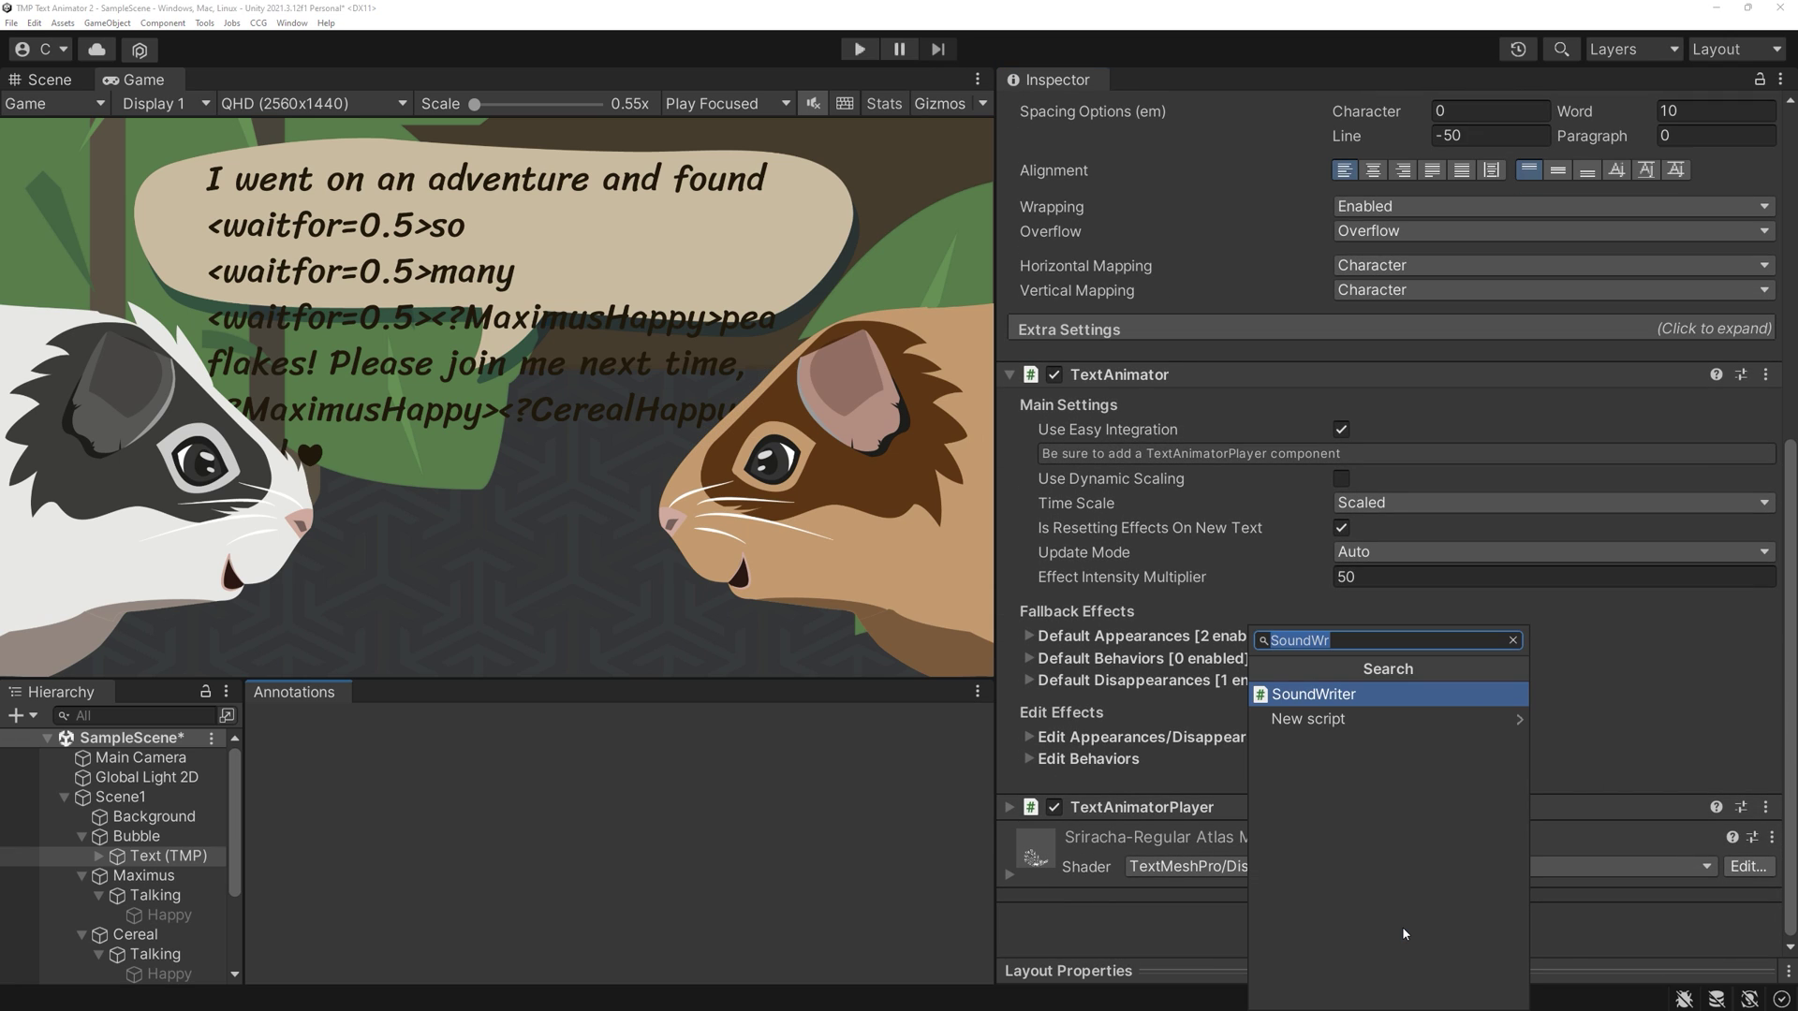
key(Return)
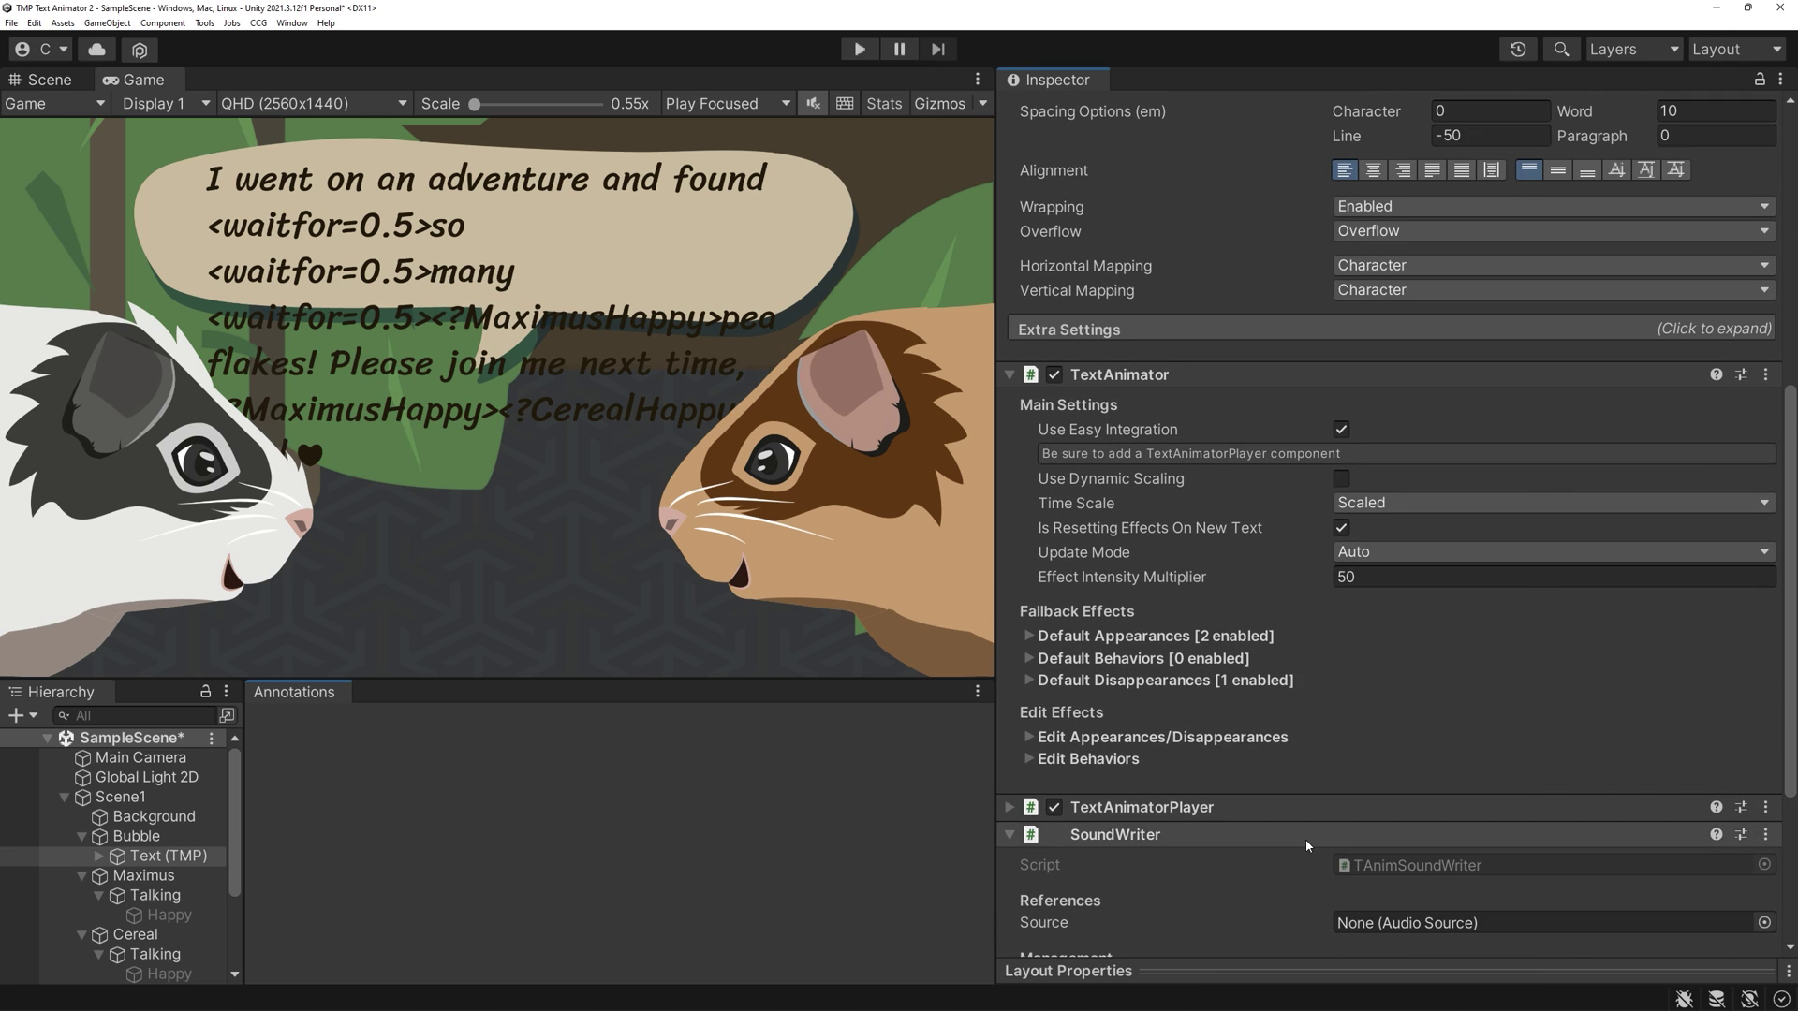
scroll(1311, 848, down, 5)
click(1341, 773)
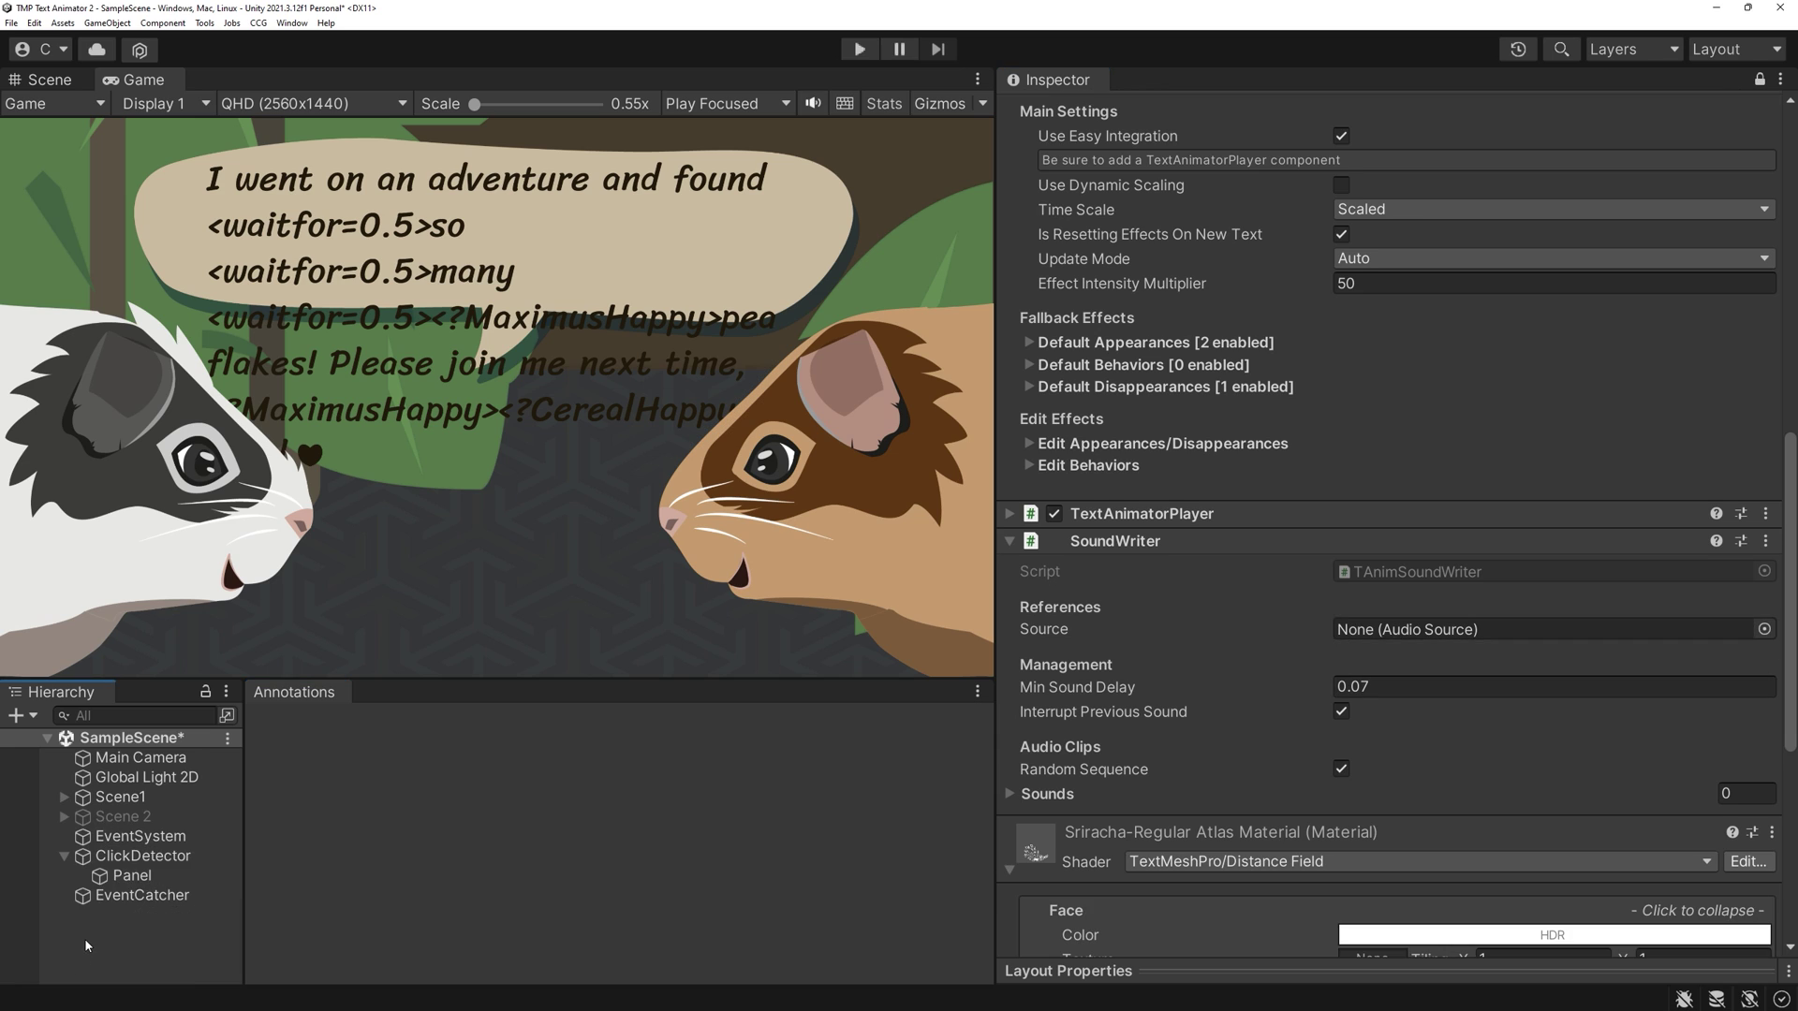
Create an Audio Source object in the scene and return to the SoundWriter settings of the bubble's Text (TMP).
right_click(85, 939)
mouse_move(162, 820)
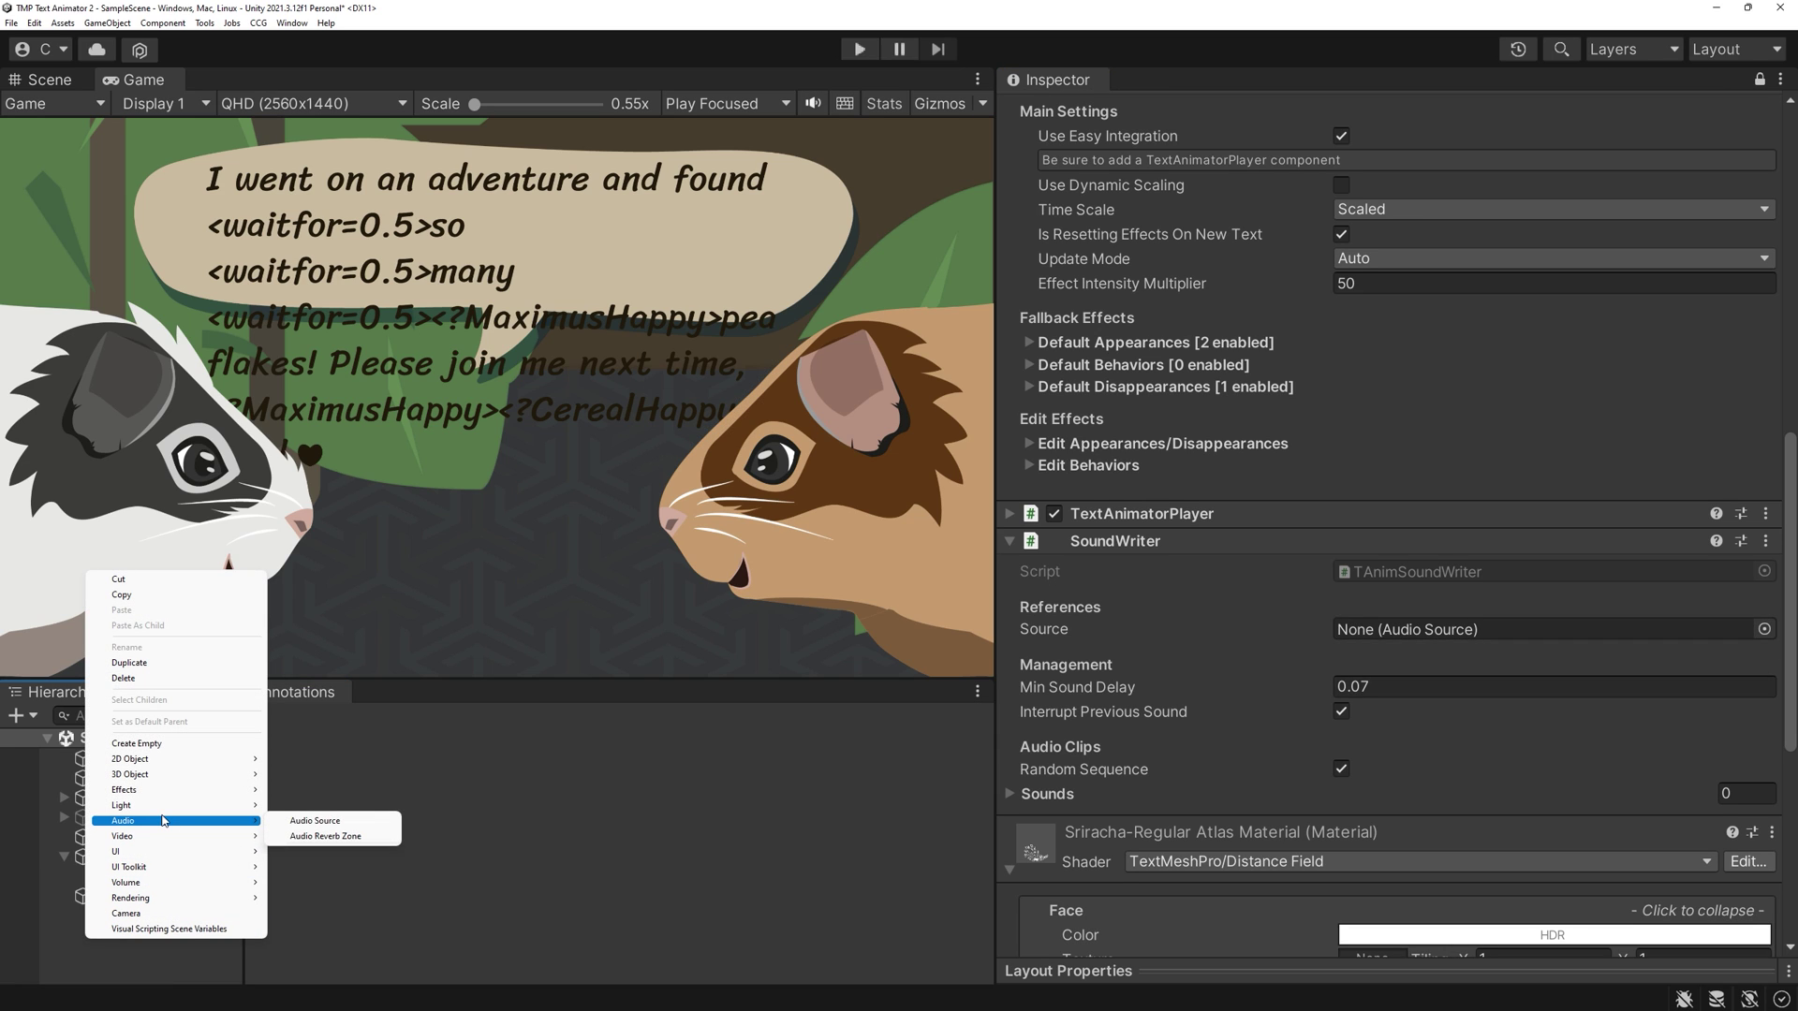
click(309, 822)
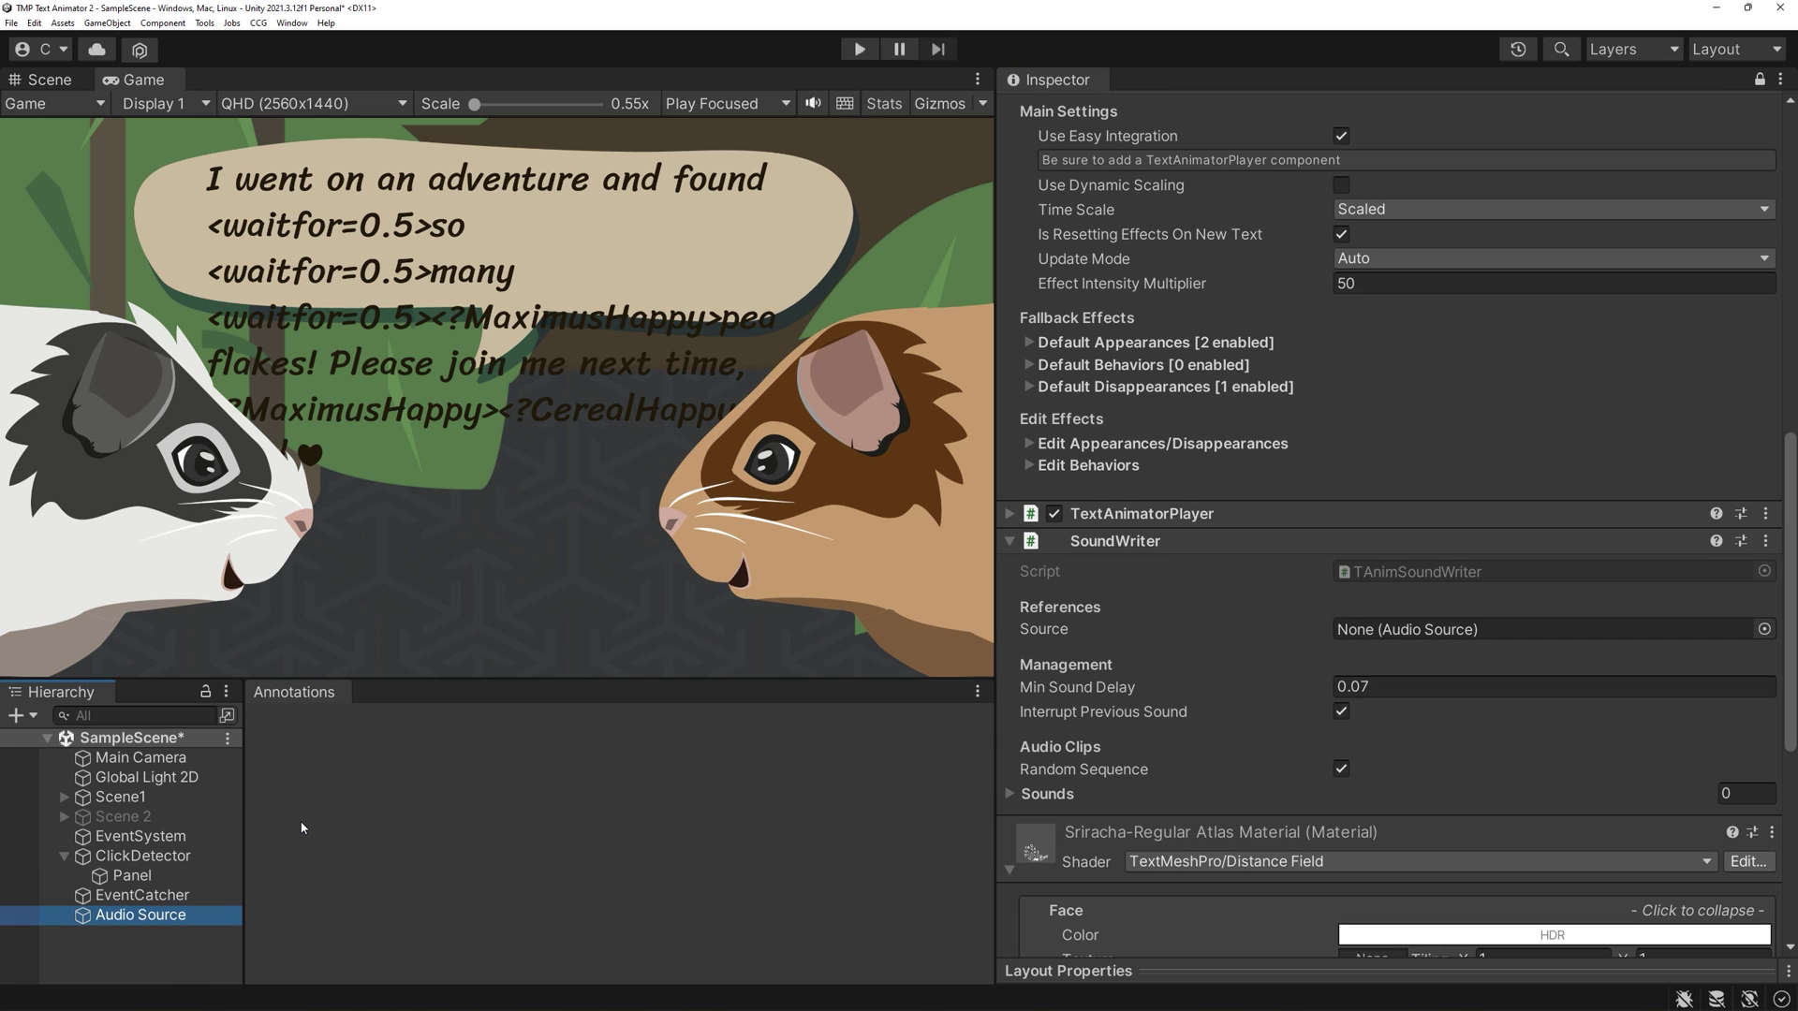
key(ctrl+z)
key(ctrl+z)
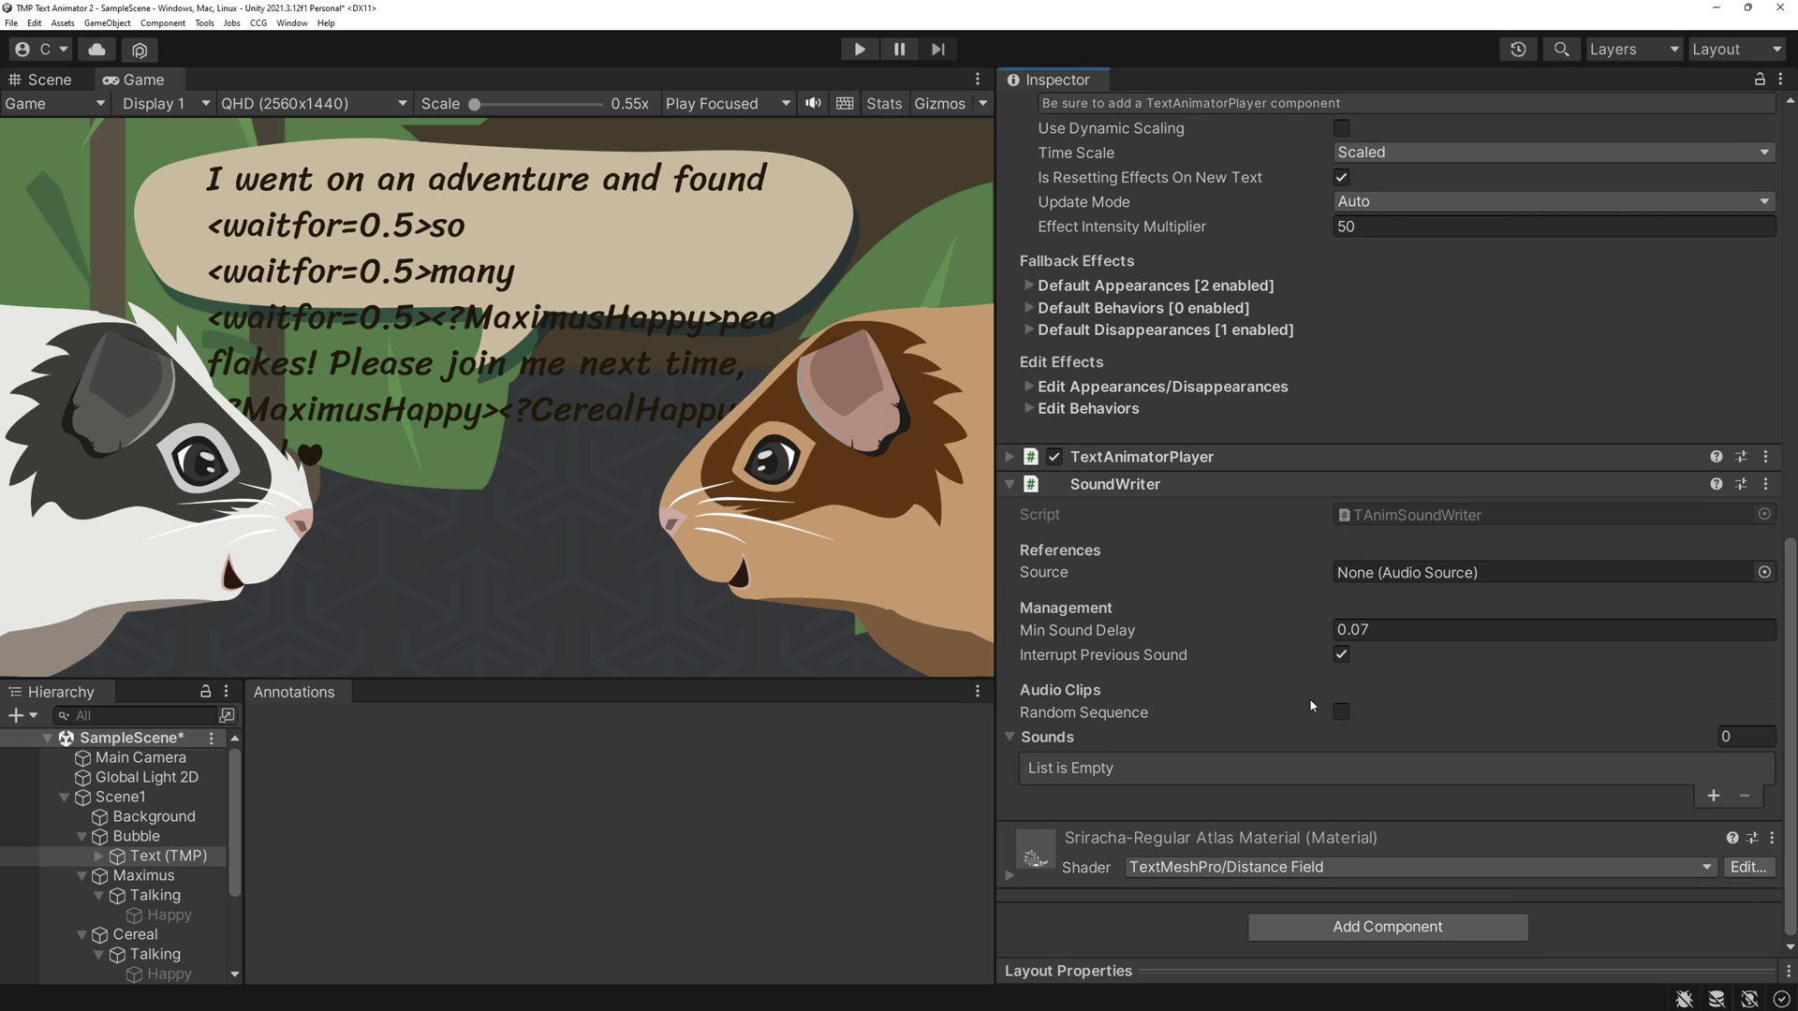
Assign the scene's Audio Source as the SoundWriter's Source and run the scene.
click(1765, 572)
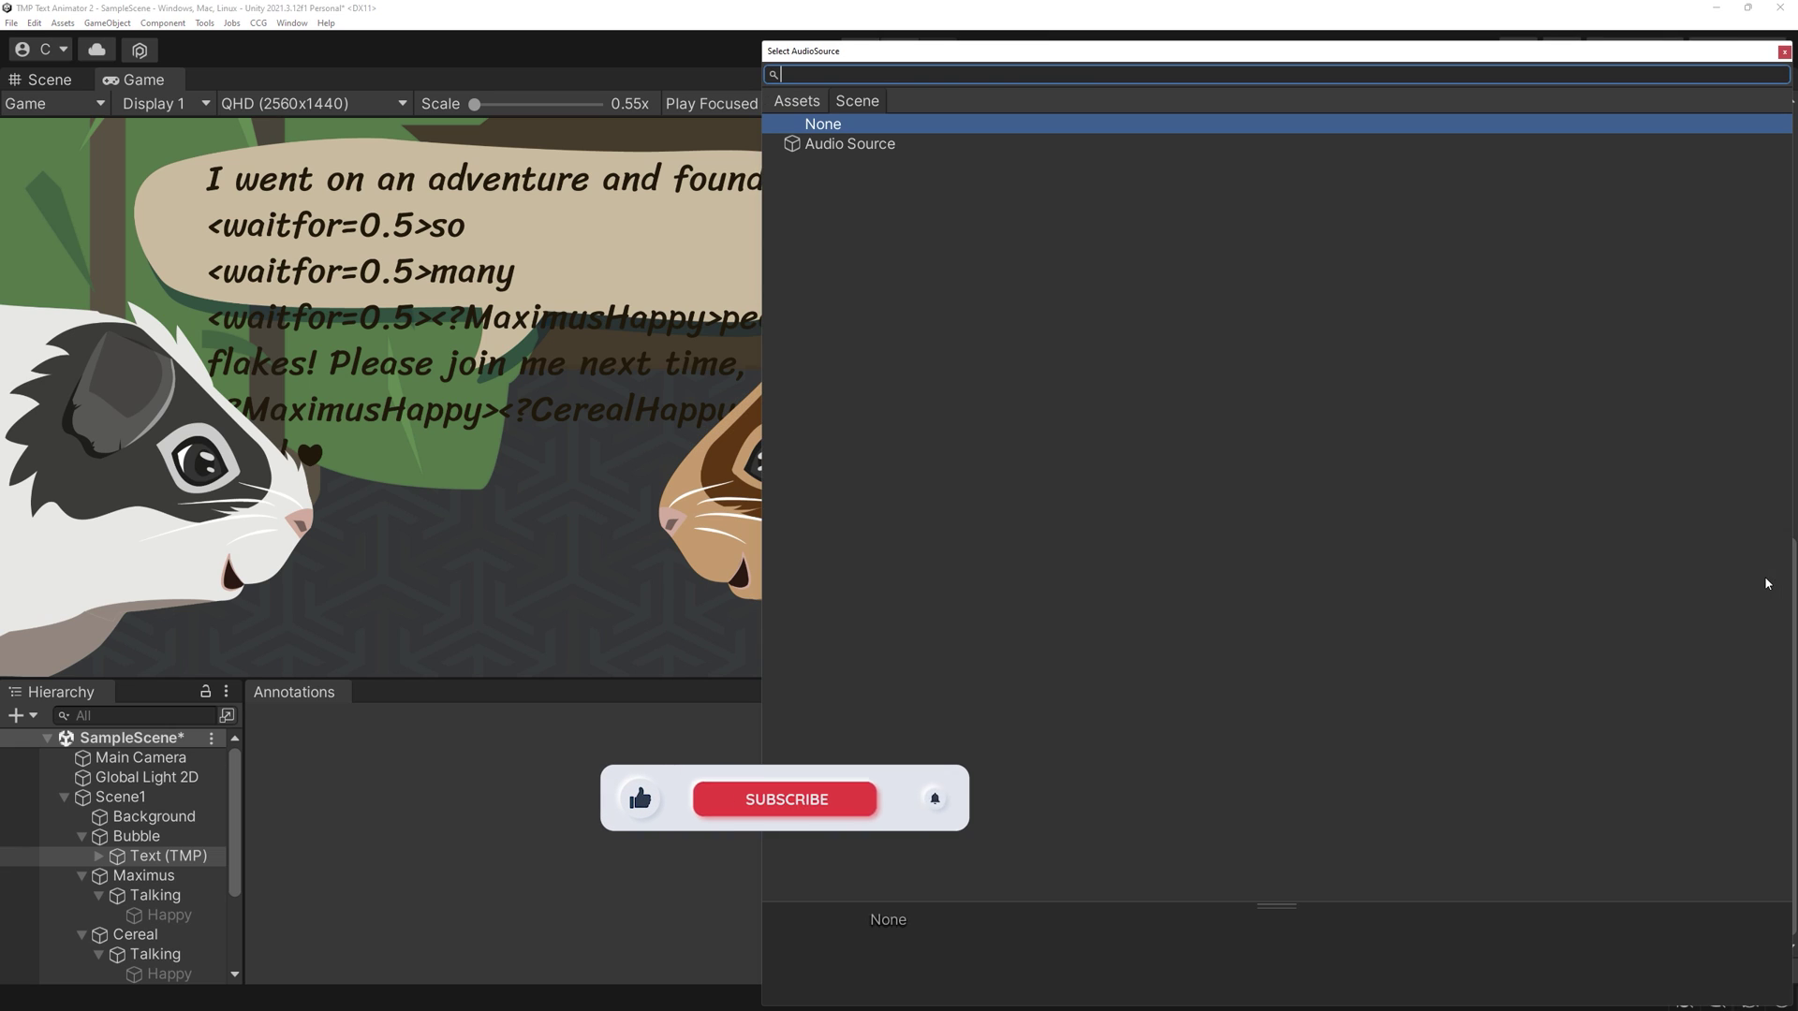
click(824, 146)
click(859, 48)
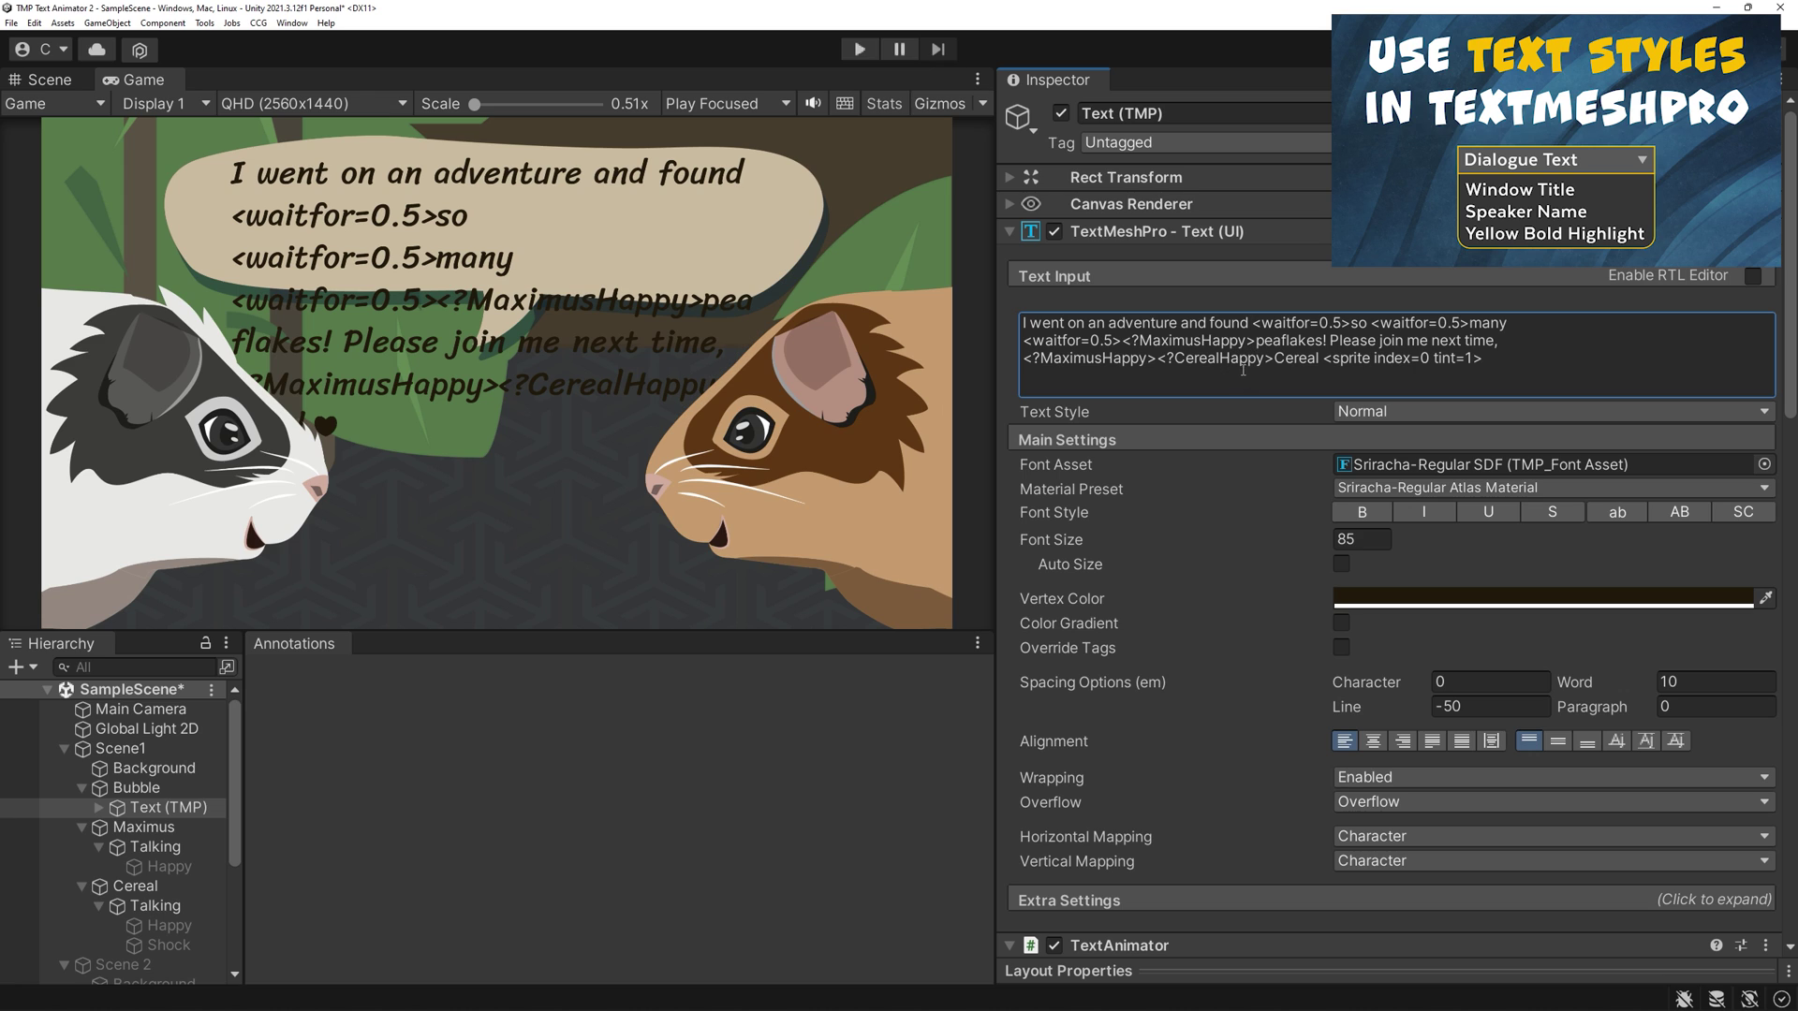
Wrap "adventure" in the speech-bubble text with <shake> and </shake> tags and run the scene to preview it.
click(1161, 330)
click(1137, 366)
text(<shake>)
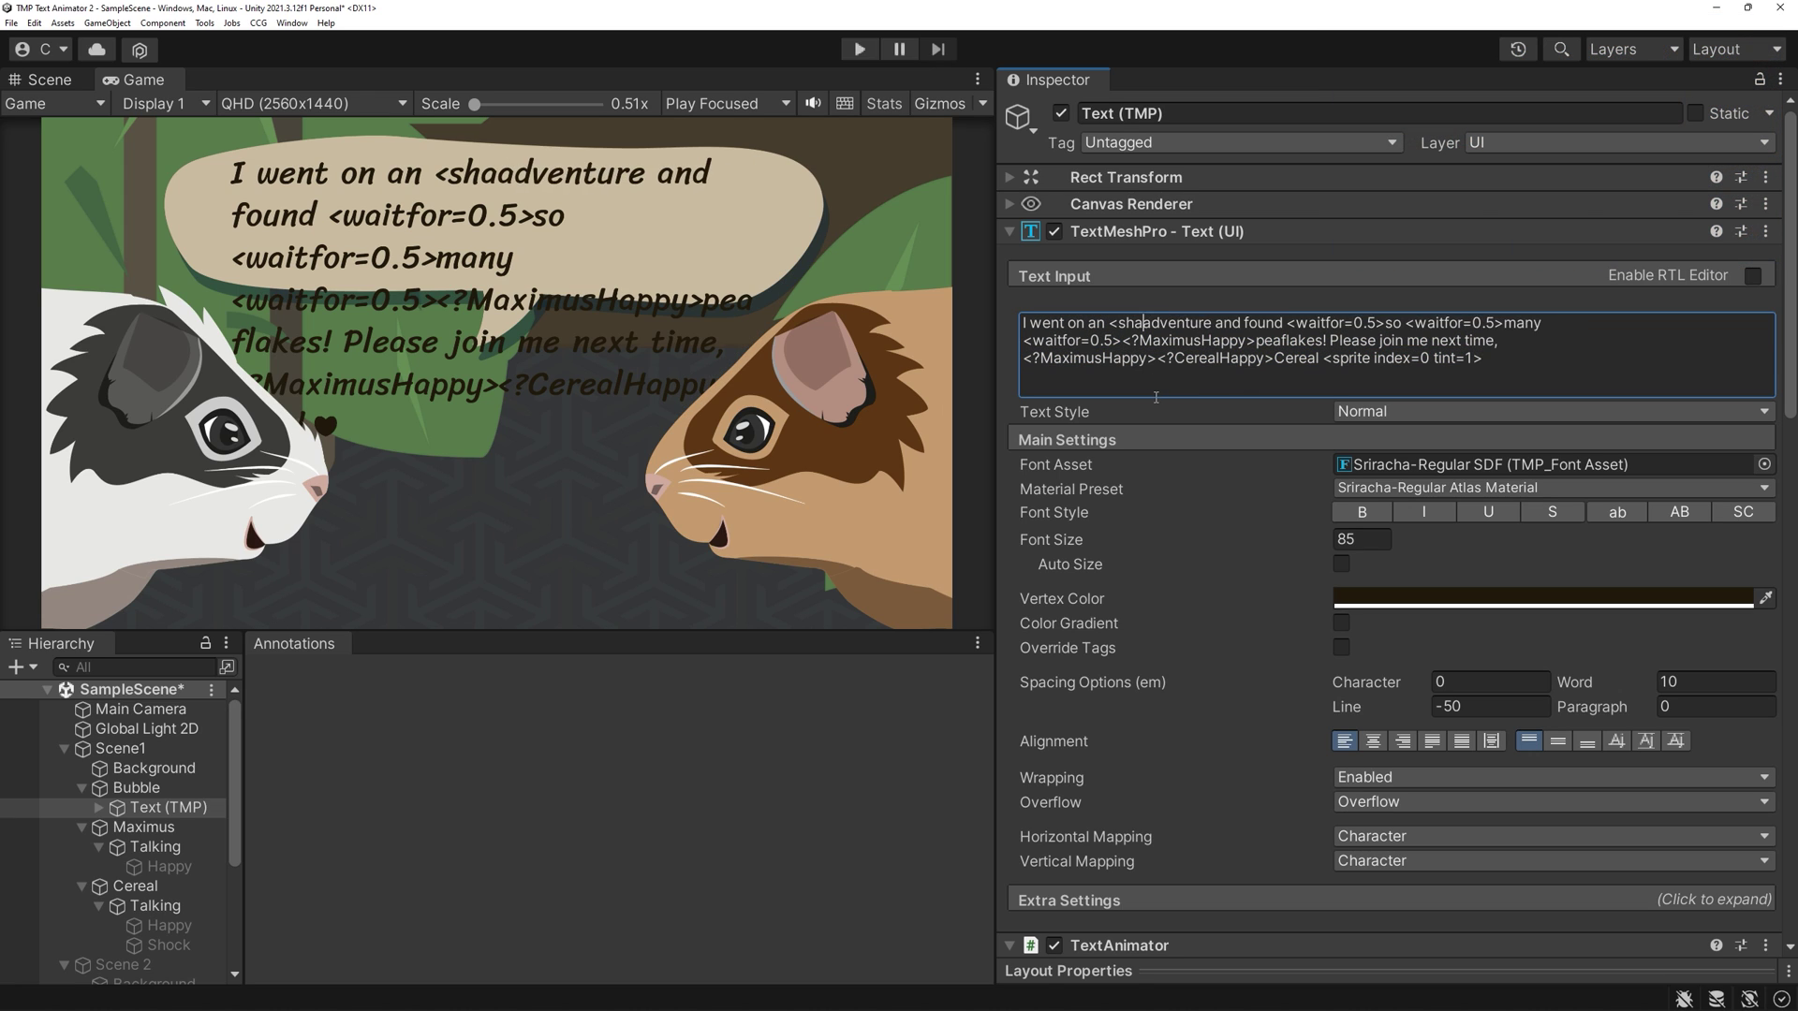
key(Right)
text(</shake>)
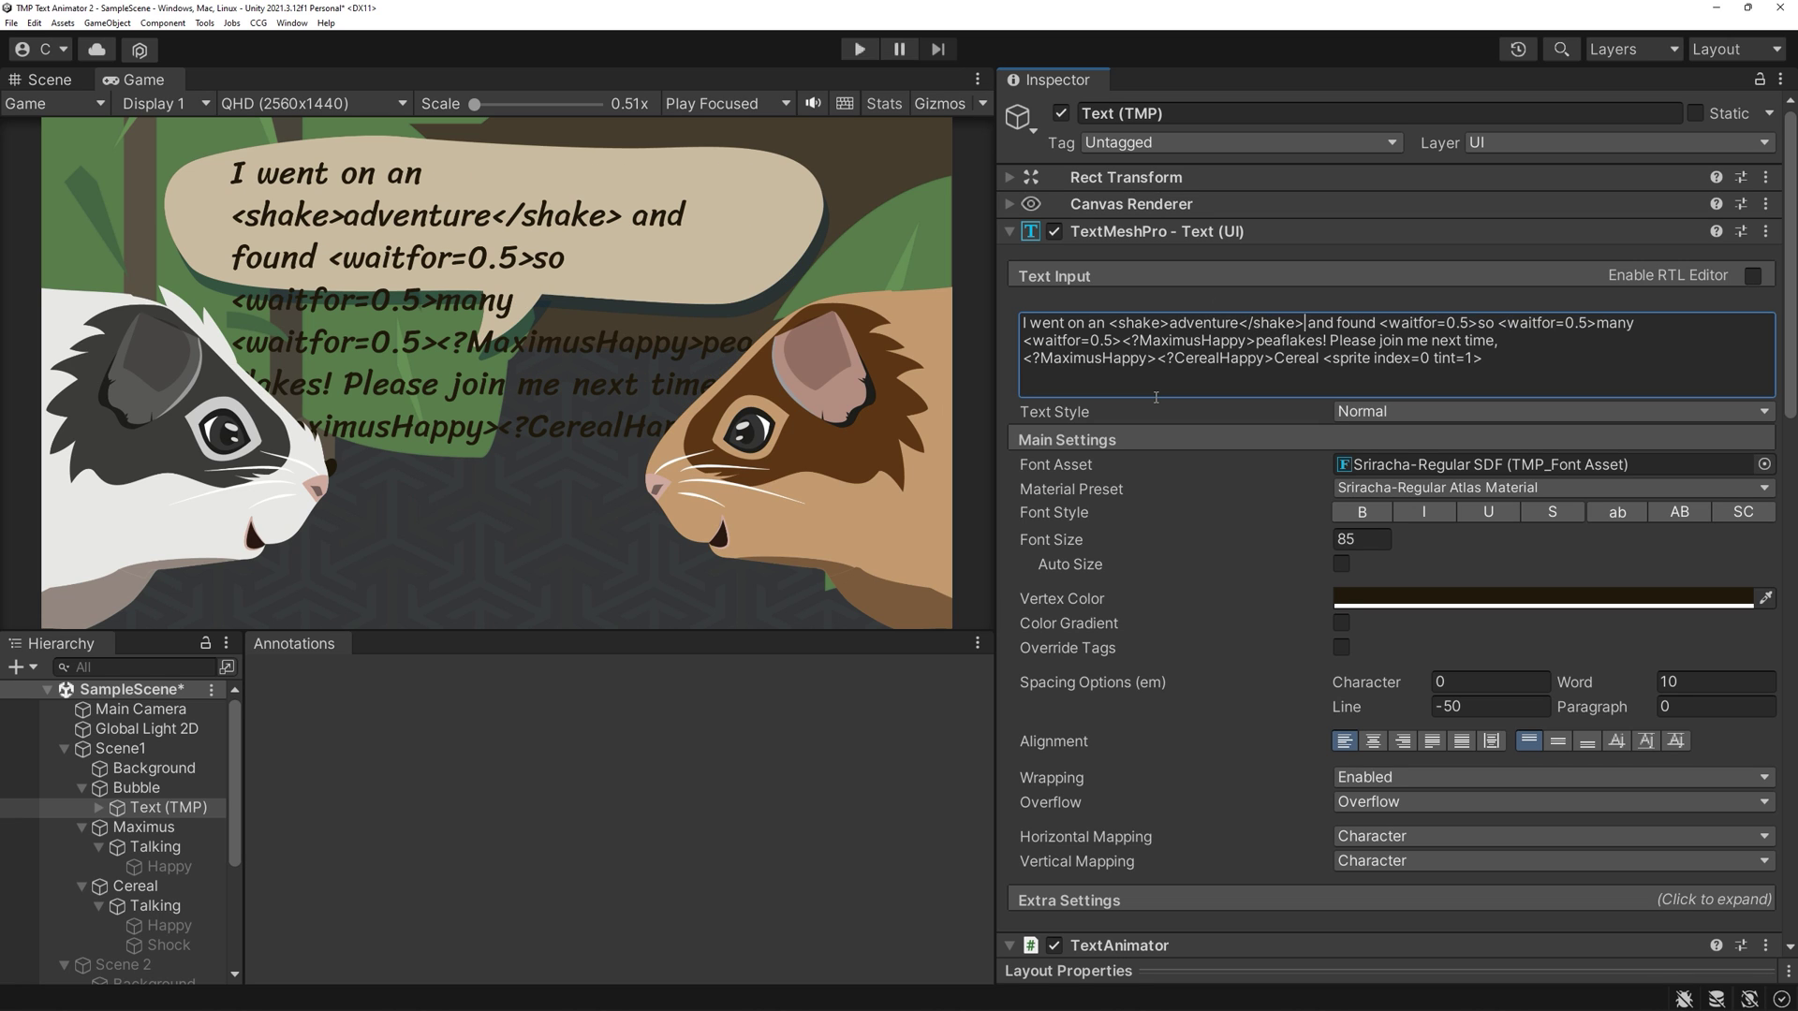
click(859, 50)
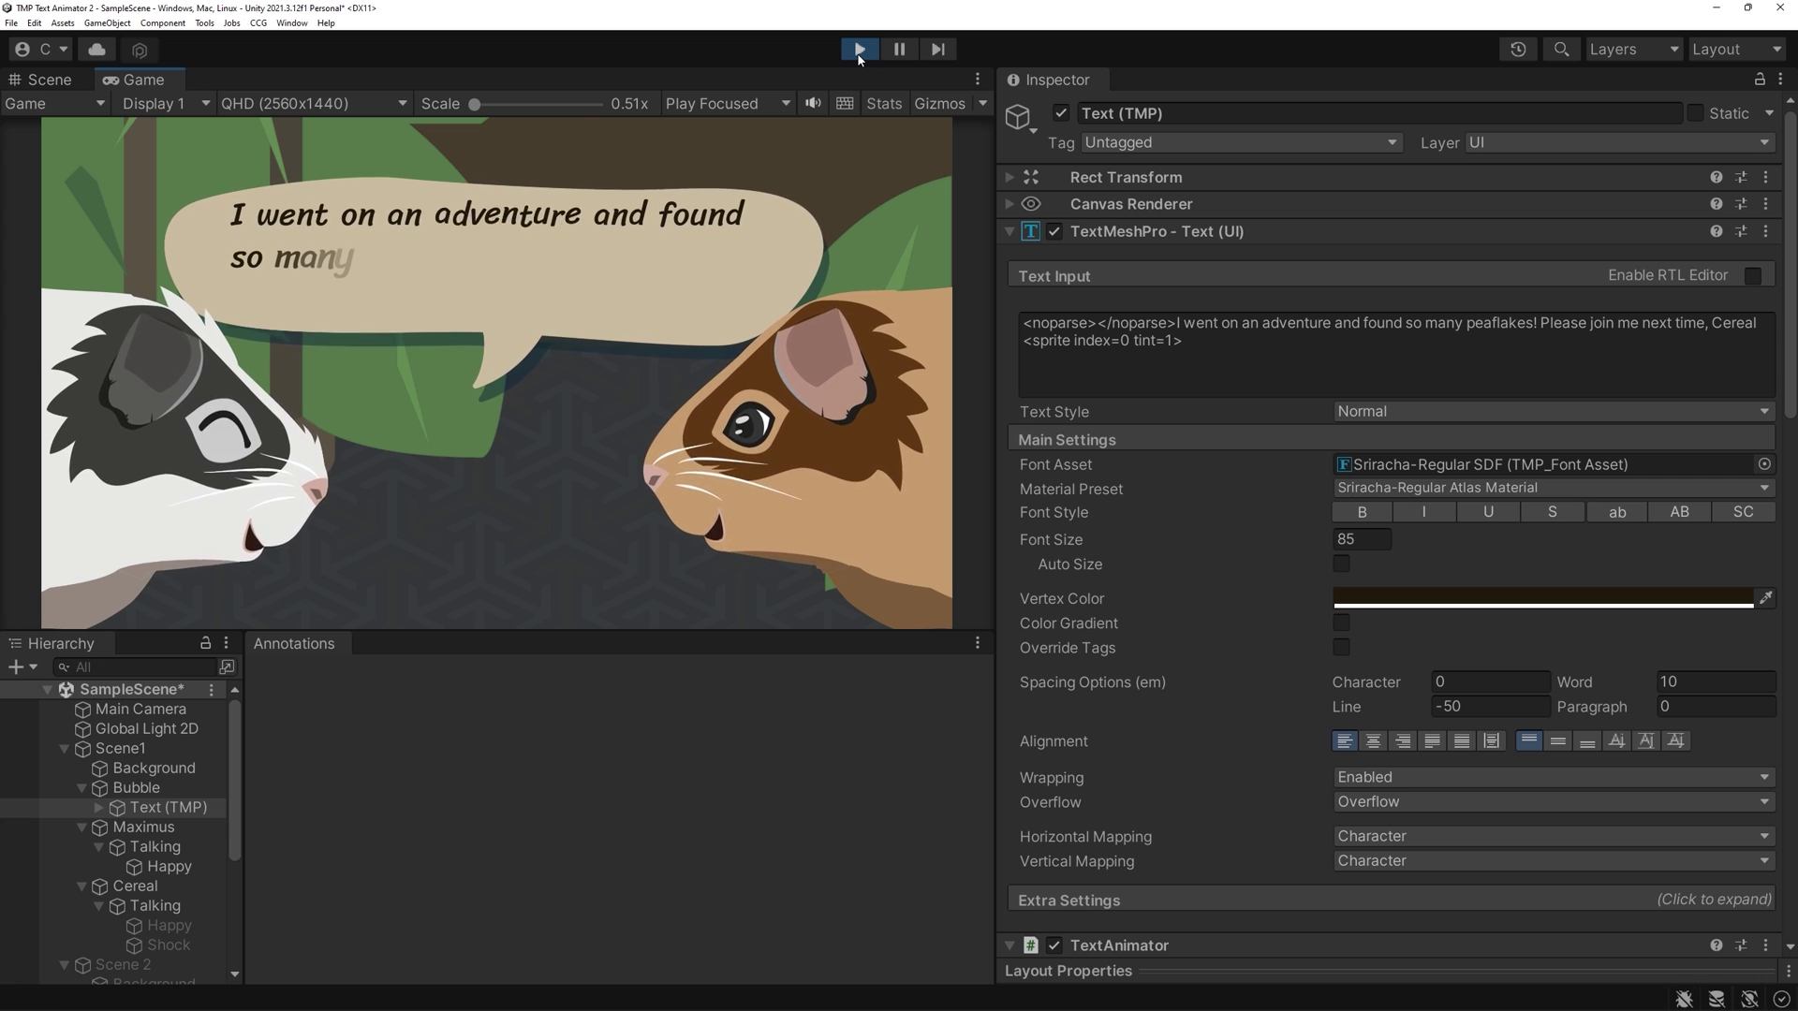
While the scene runs, try Bounce amplitudes of 1 and 50 in TextAnimator's built-in behaviors, and settle on 0.5.
scroll(1182, 638, down, 10)
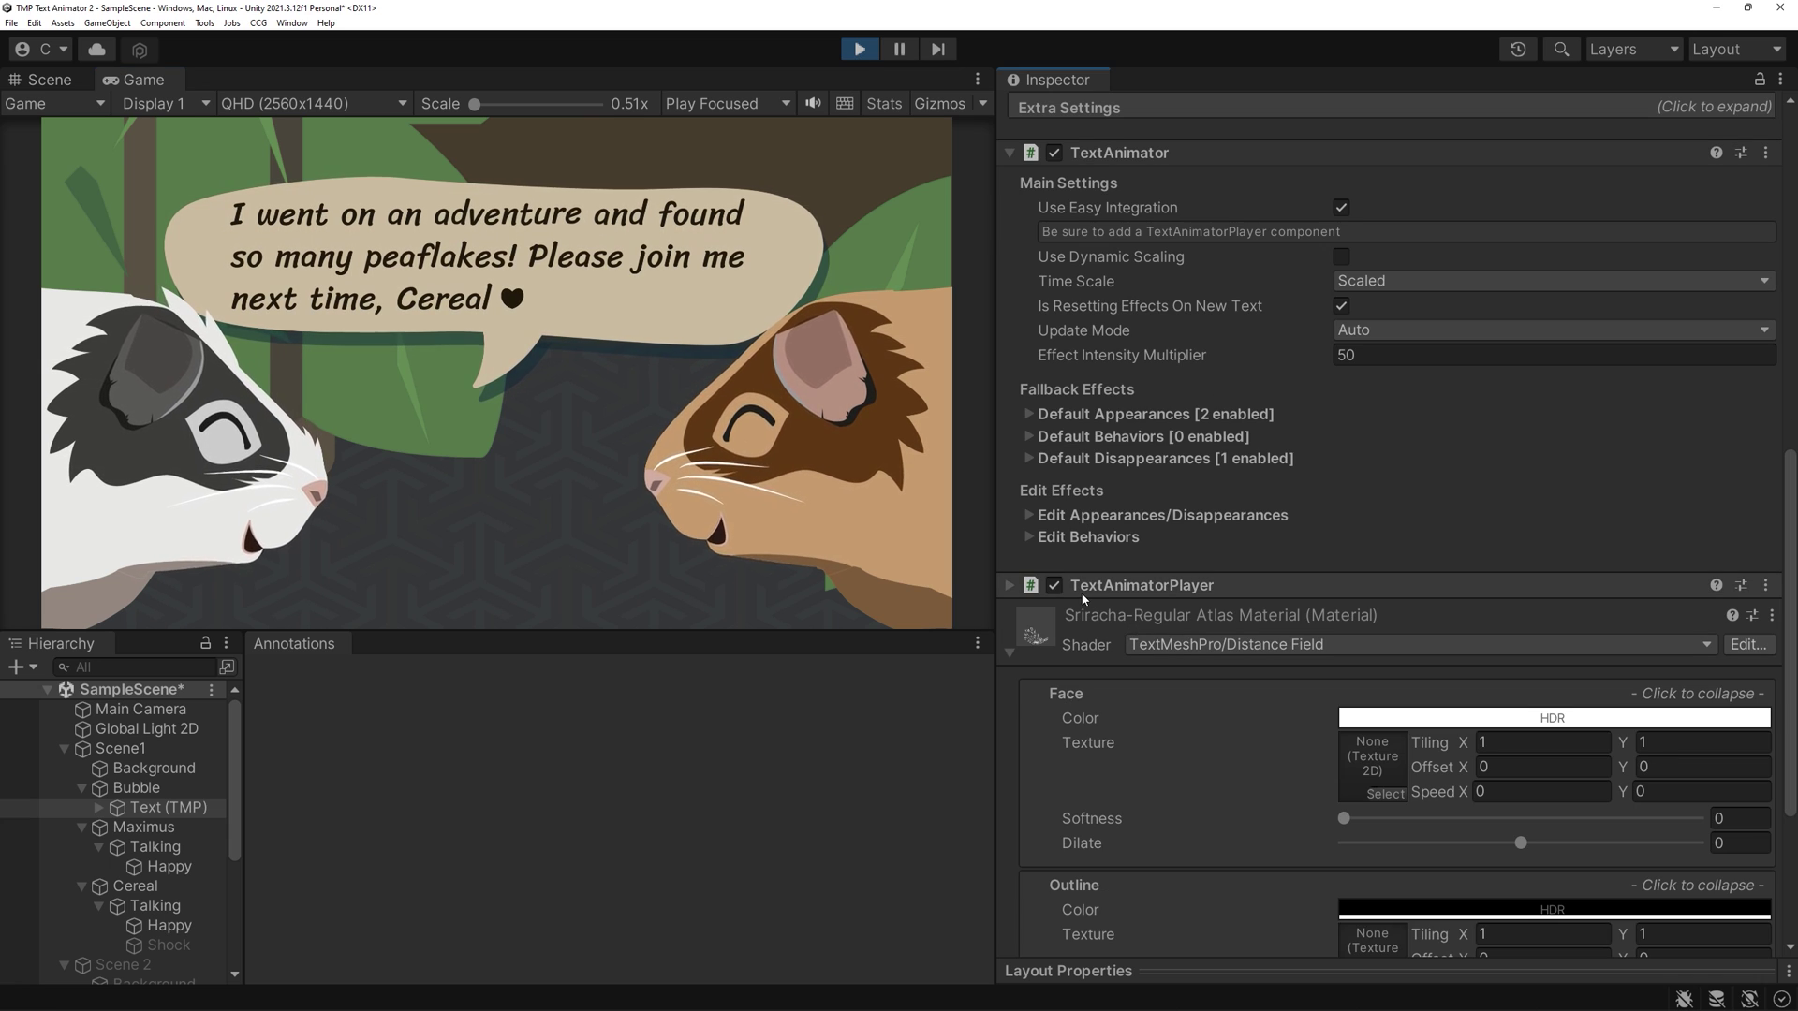
click(1028, 537)
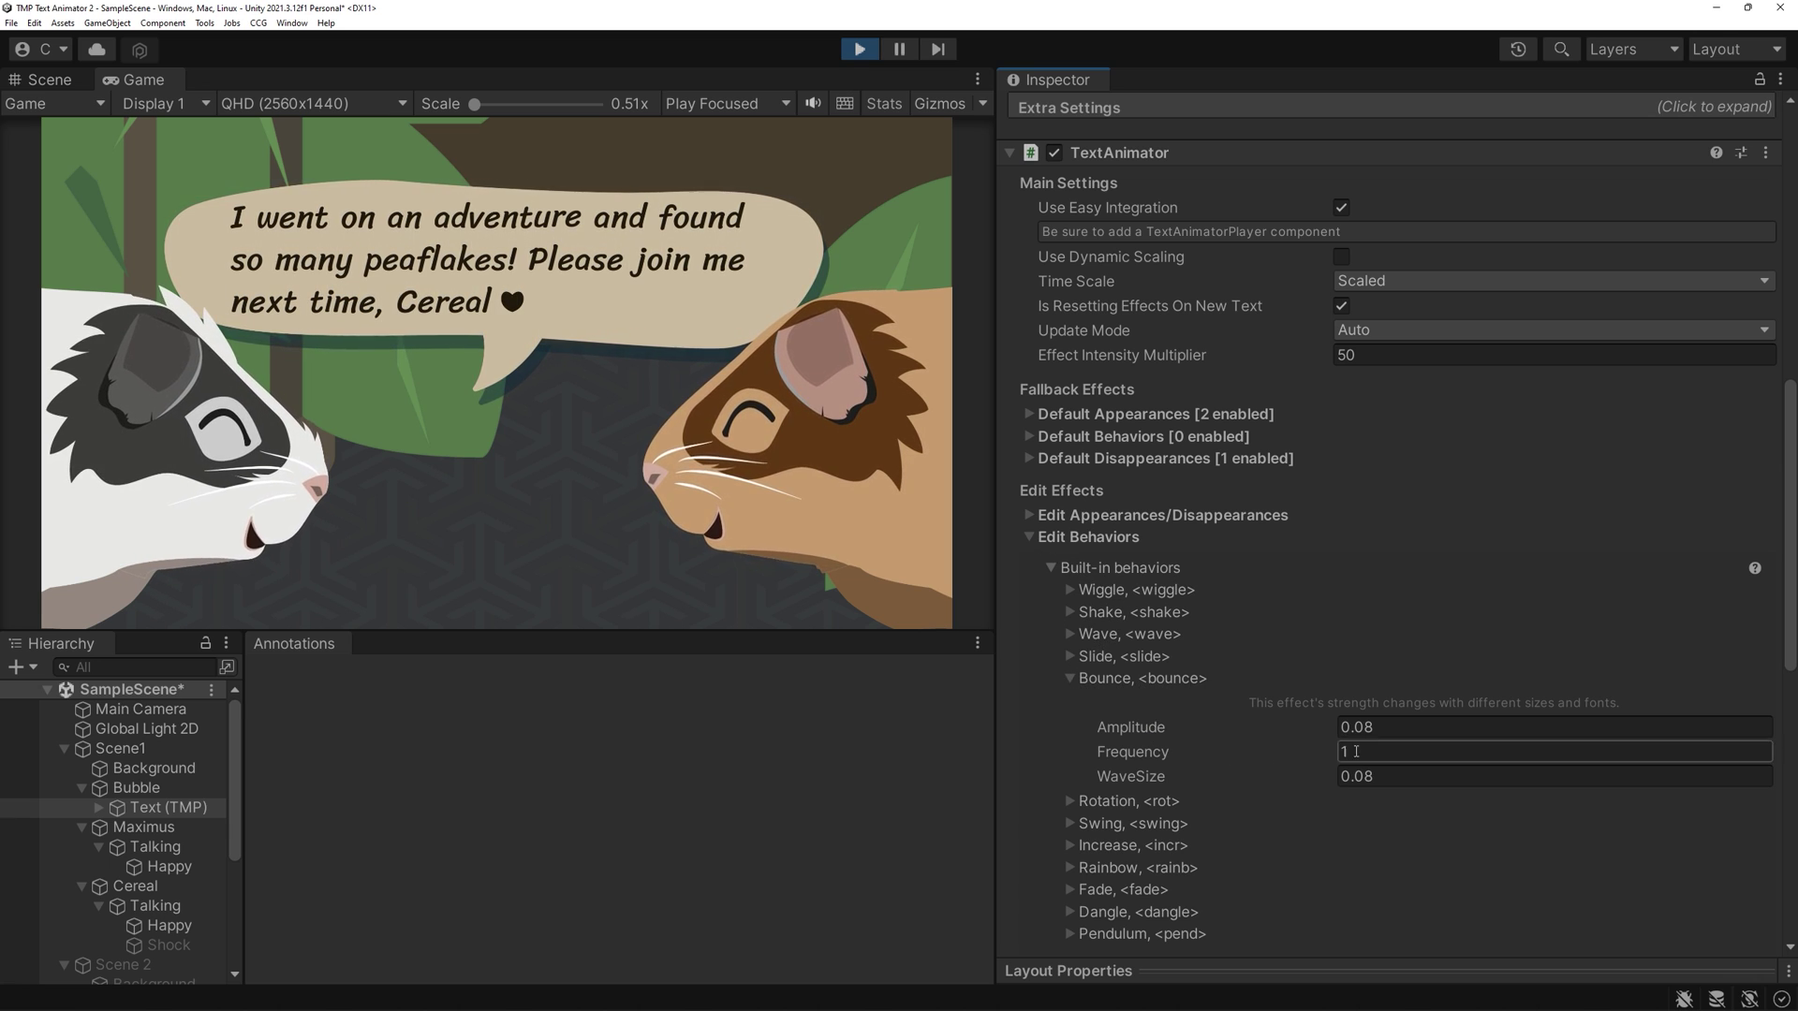
drag(1350, 726, 1323, 722)
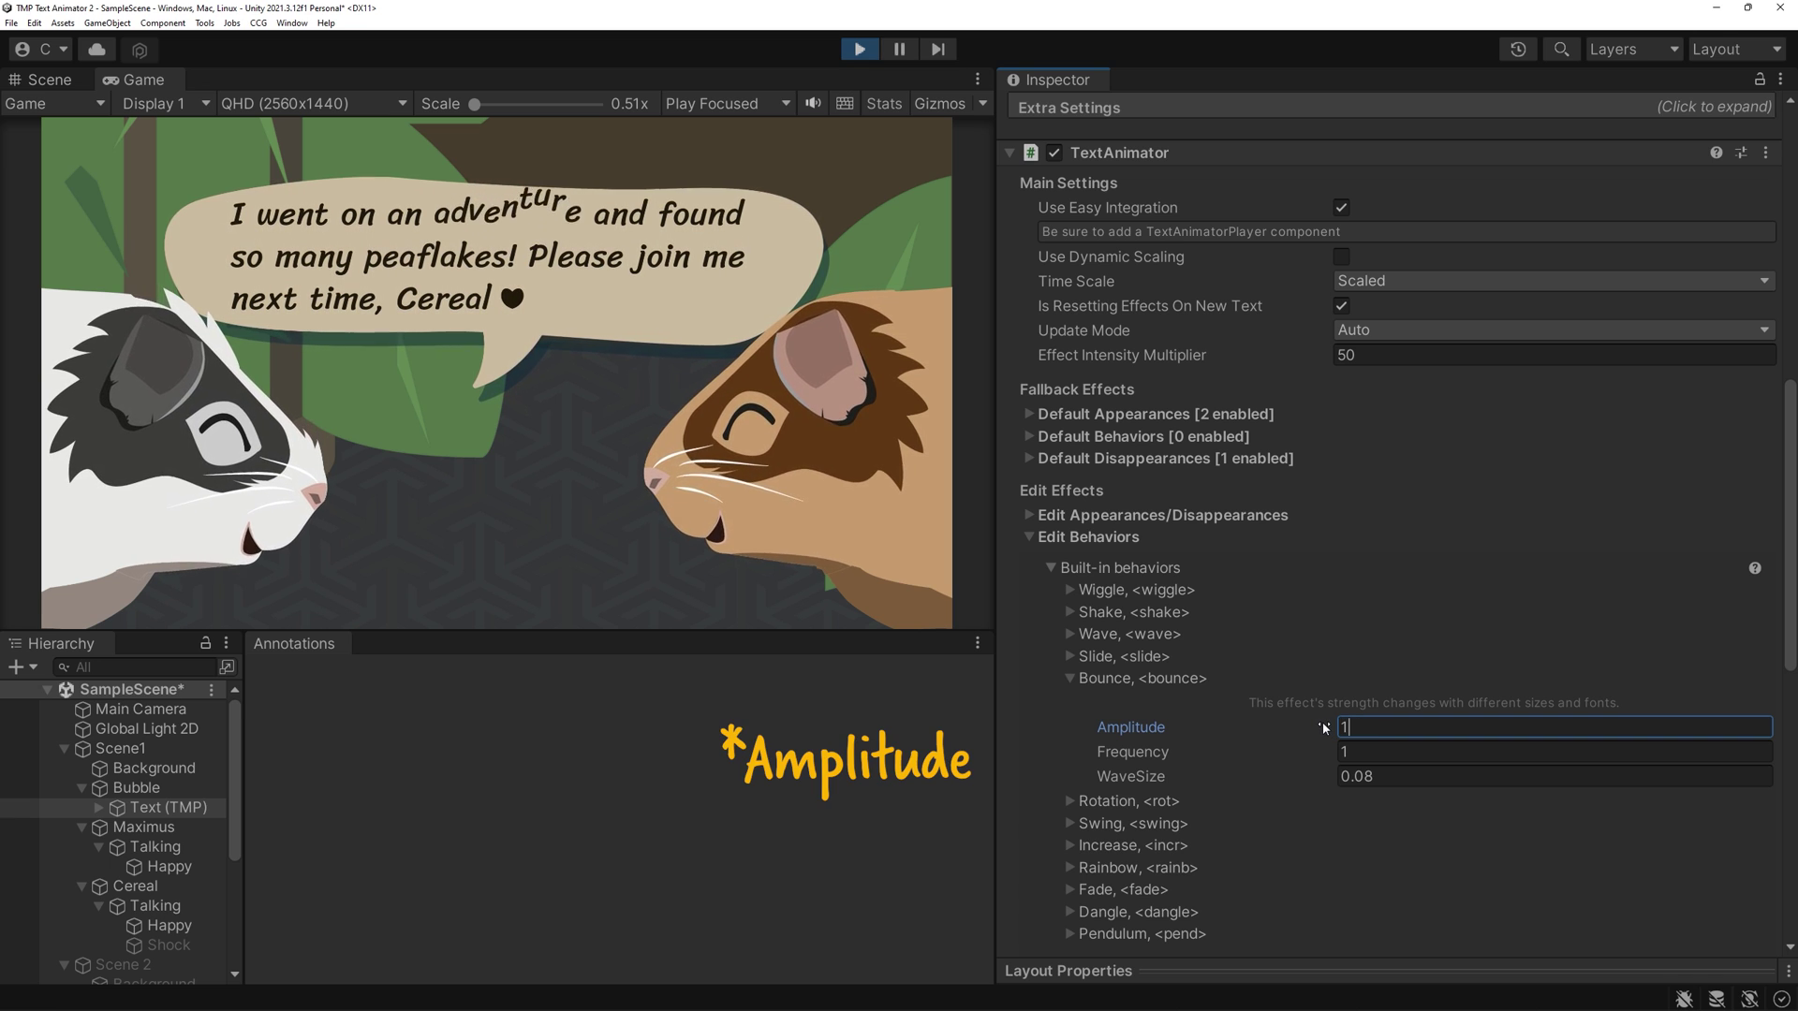
text(1)
click(1323, 728)
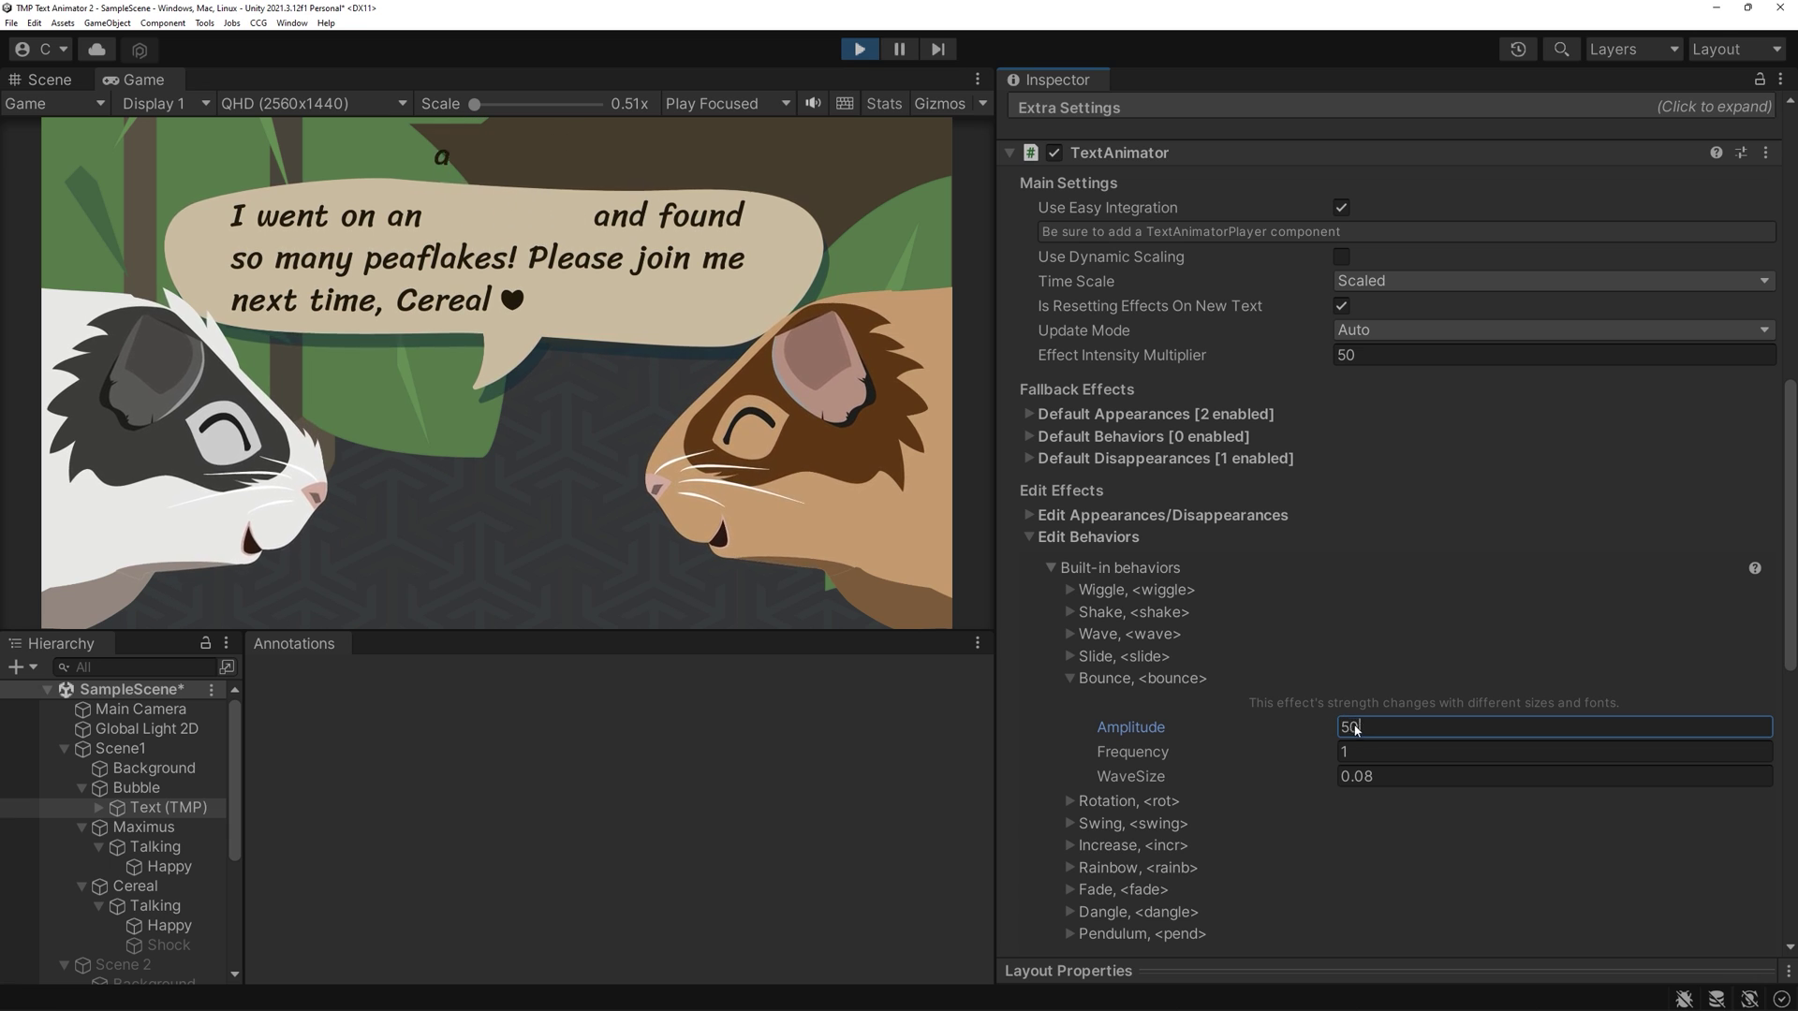
key(Return)
text(1)
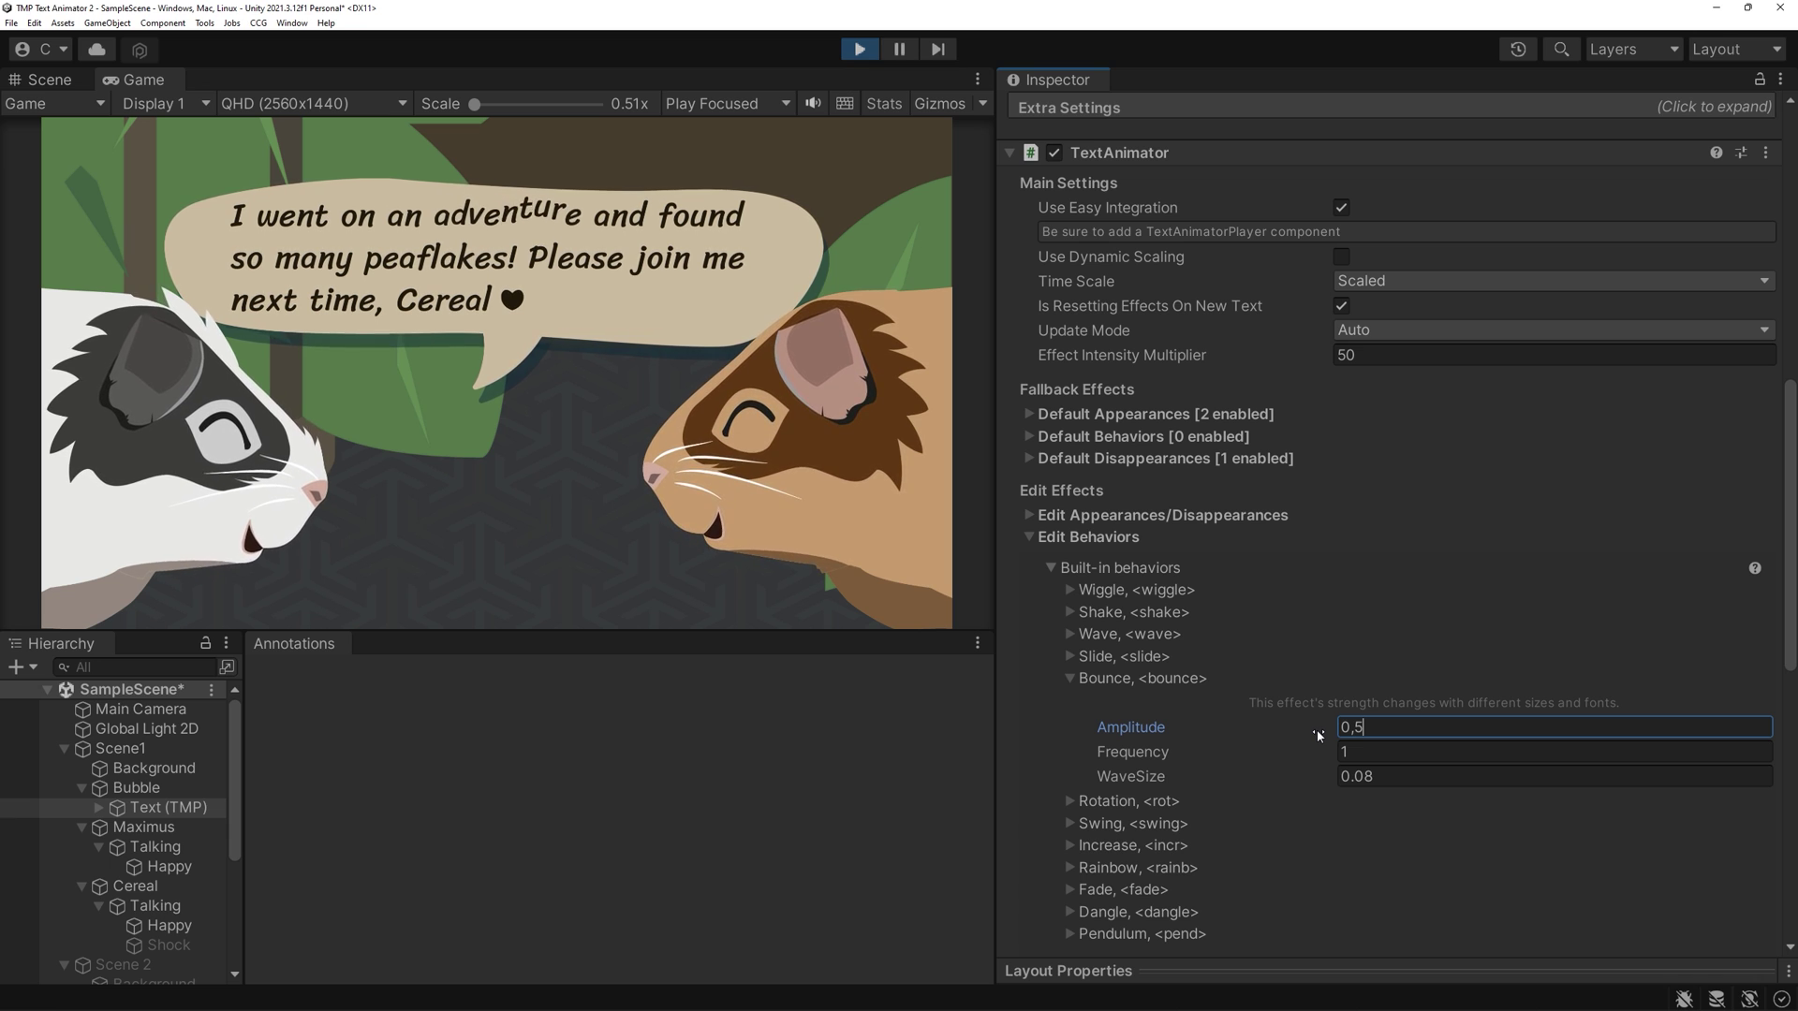
Try a Bounce frequency of 5 and wave sizes of 1 and 0.5, and restore frequency 1 and wave size 0.08.
click(1345, 753)
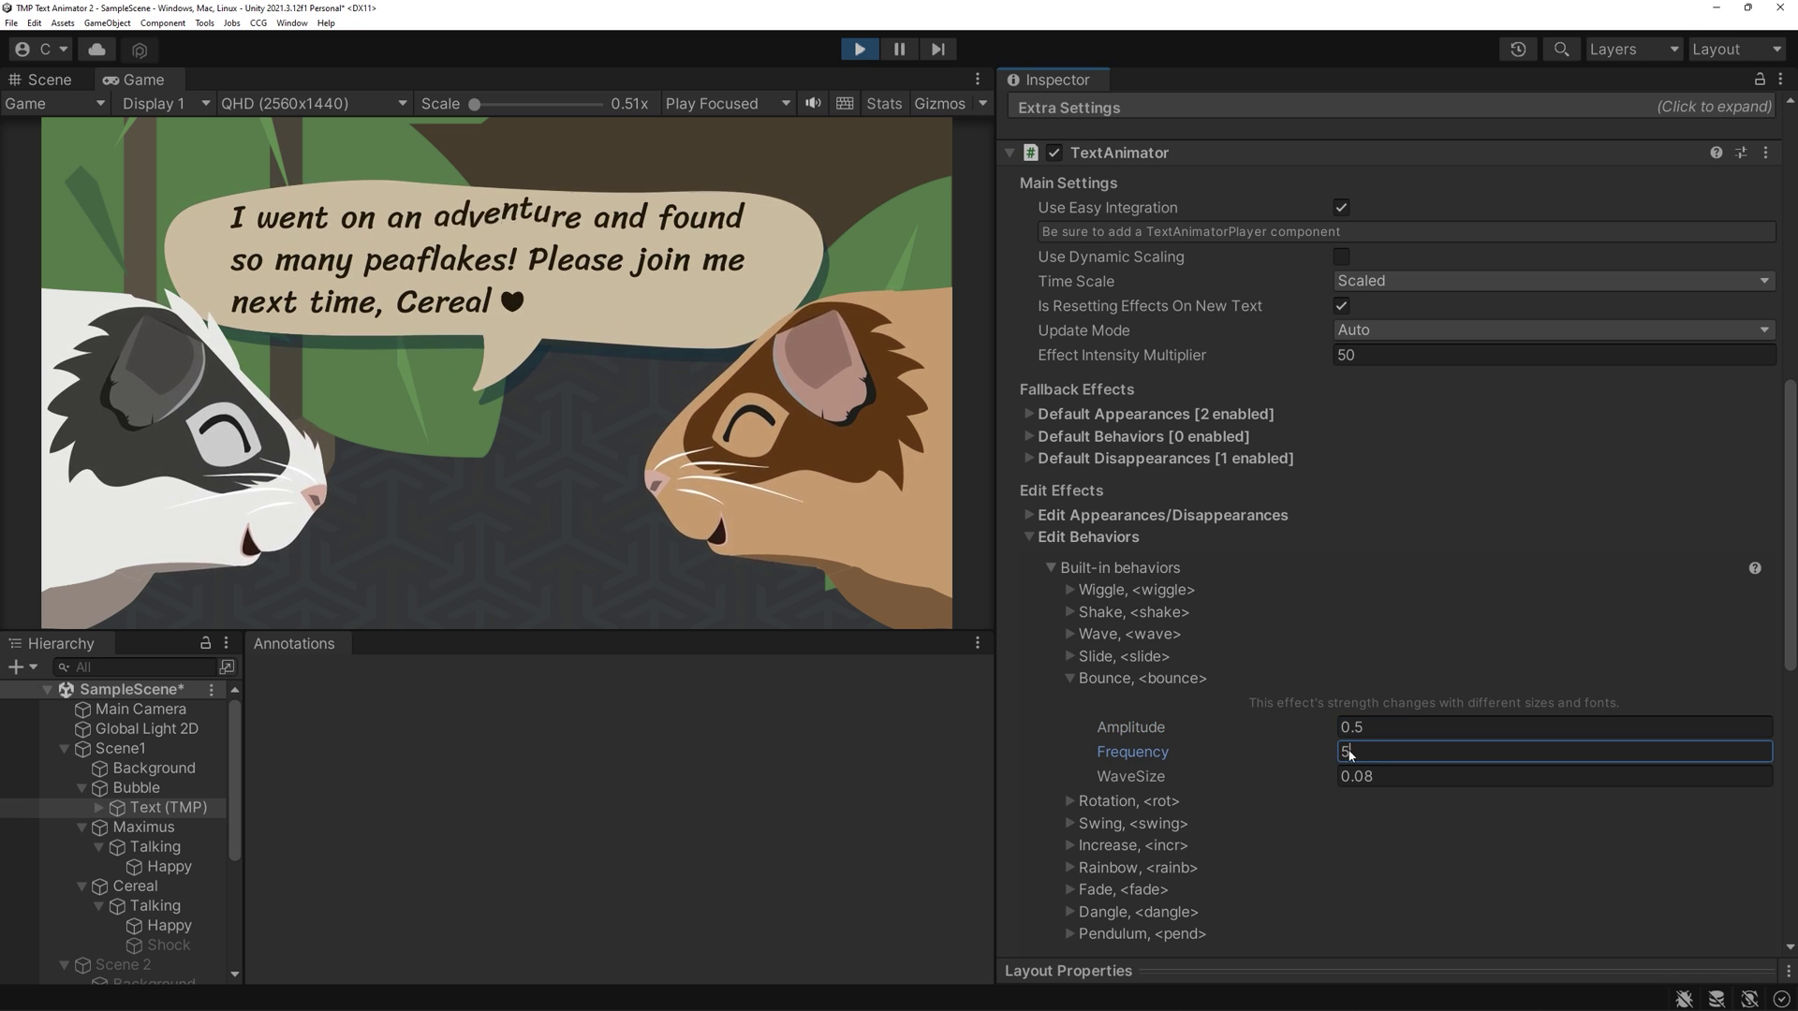
text(1)
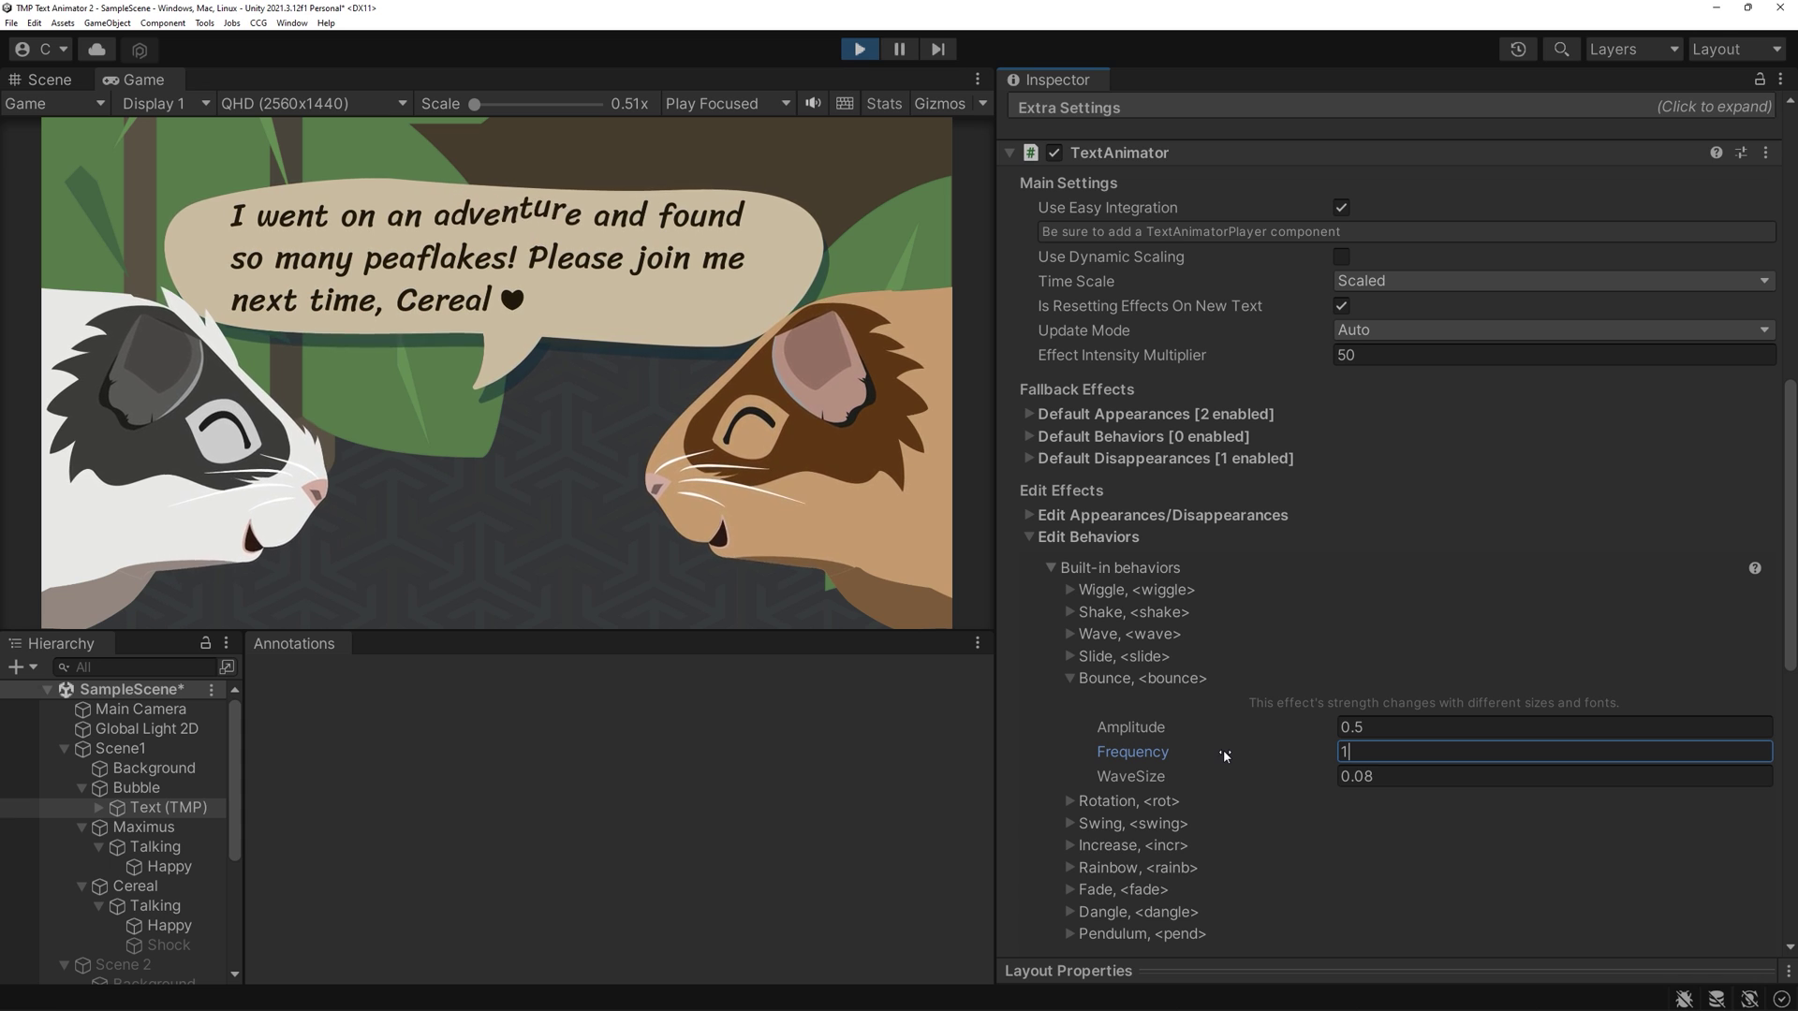
key(Tab)
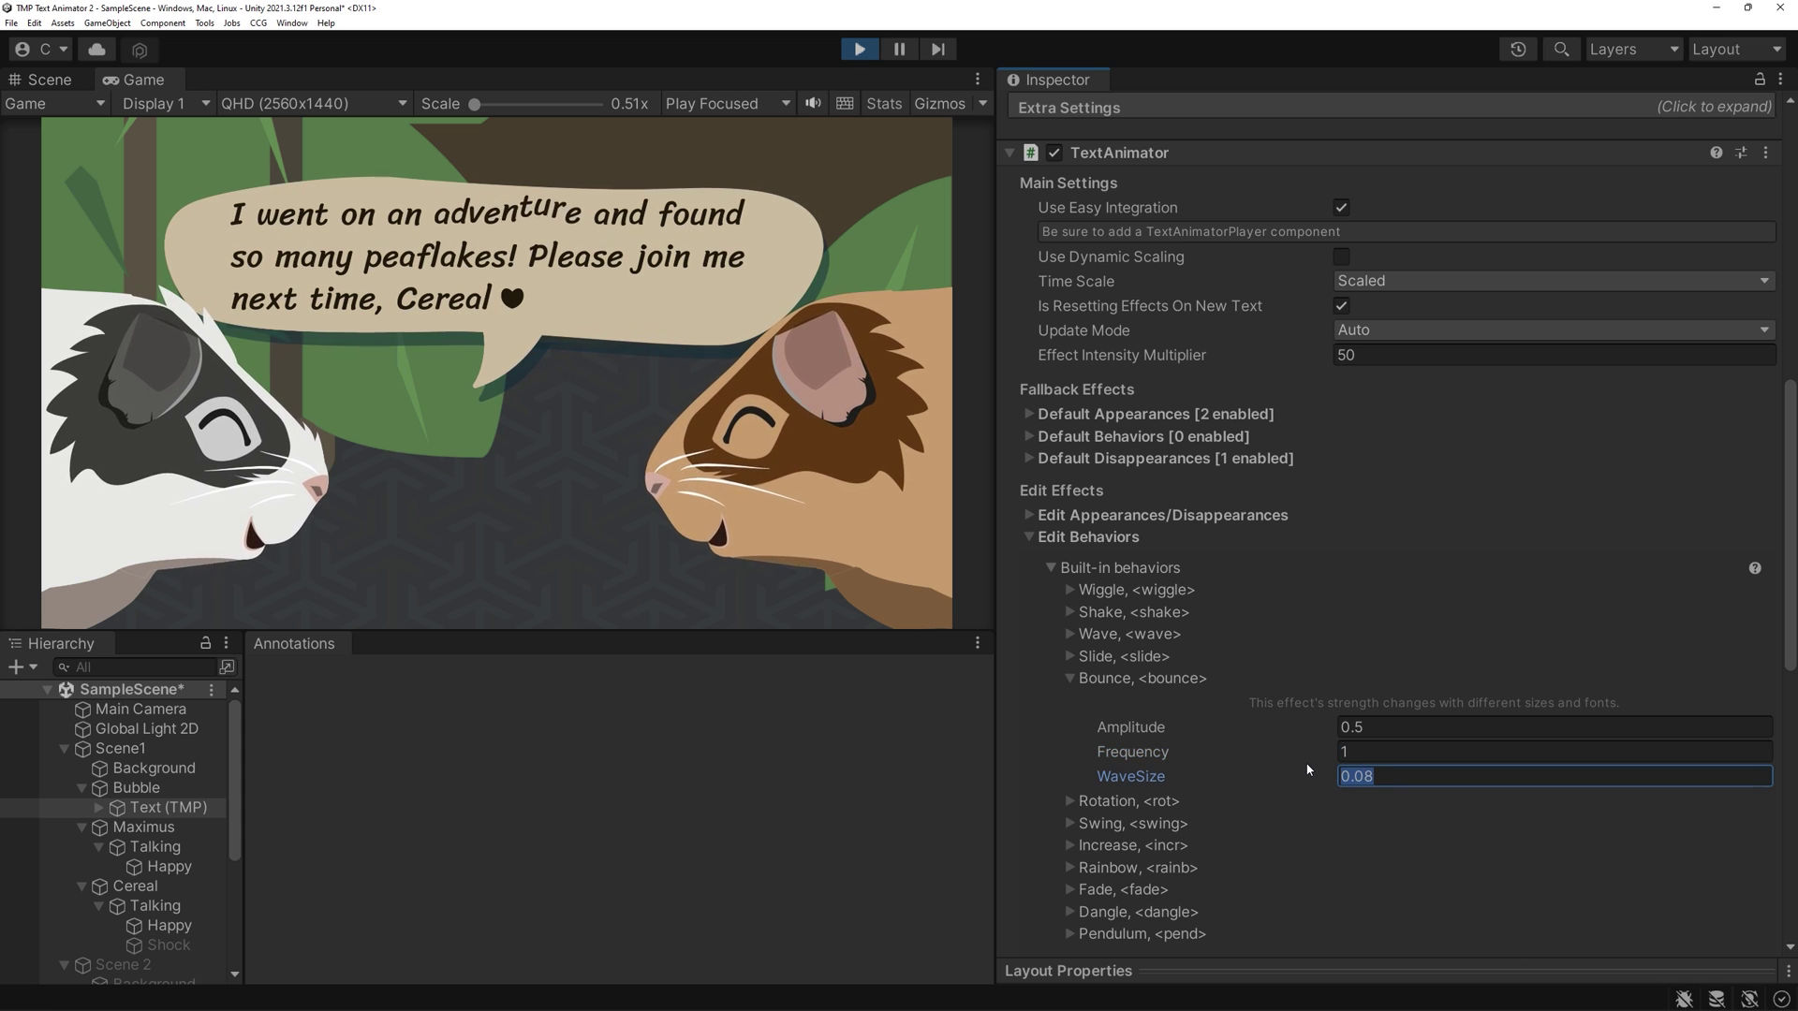
text(1)
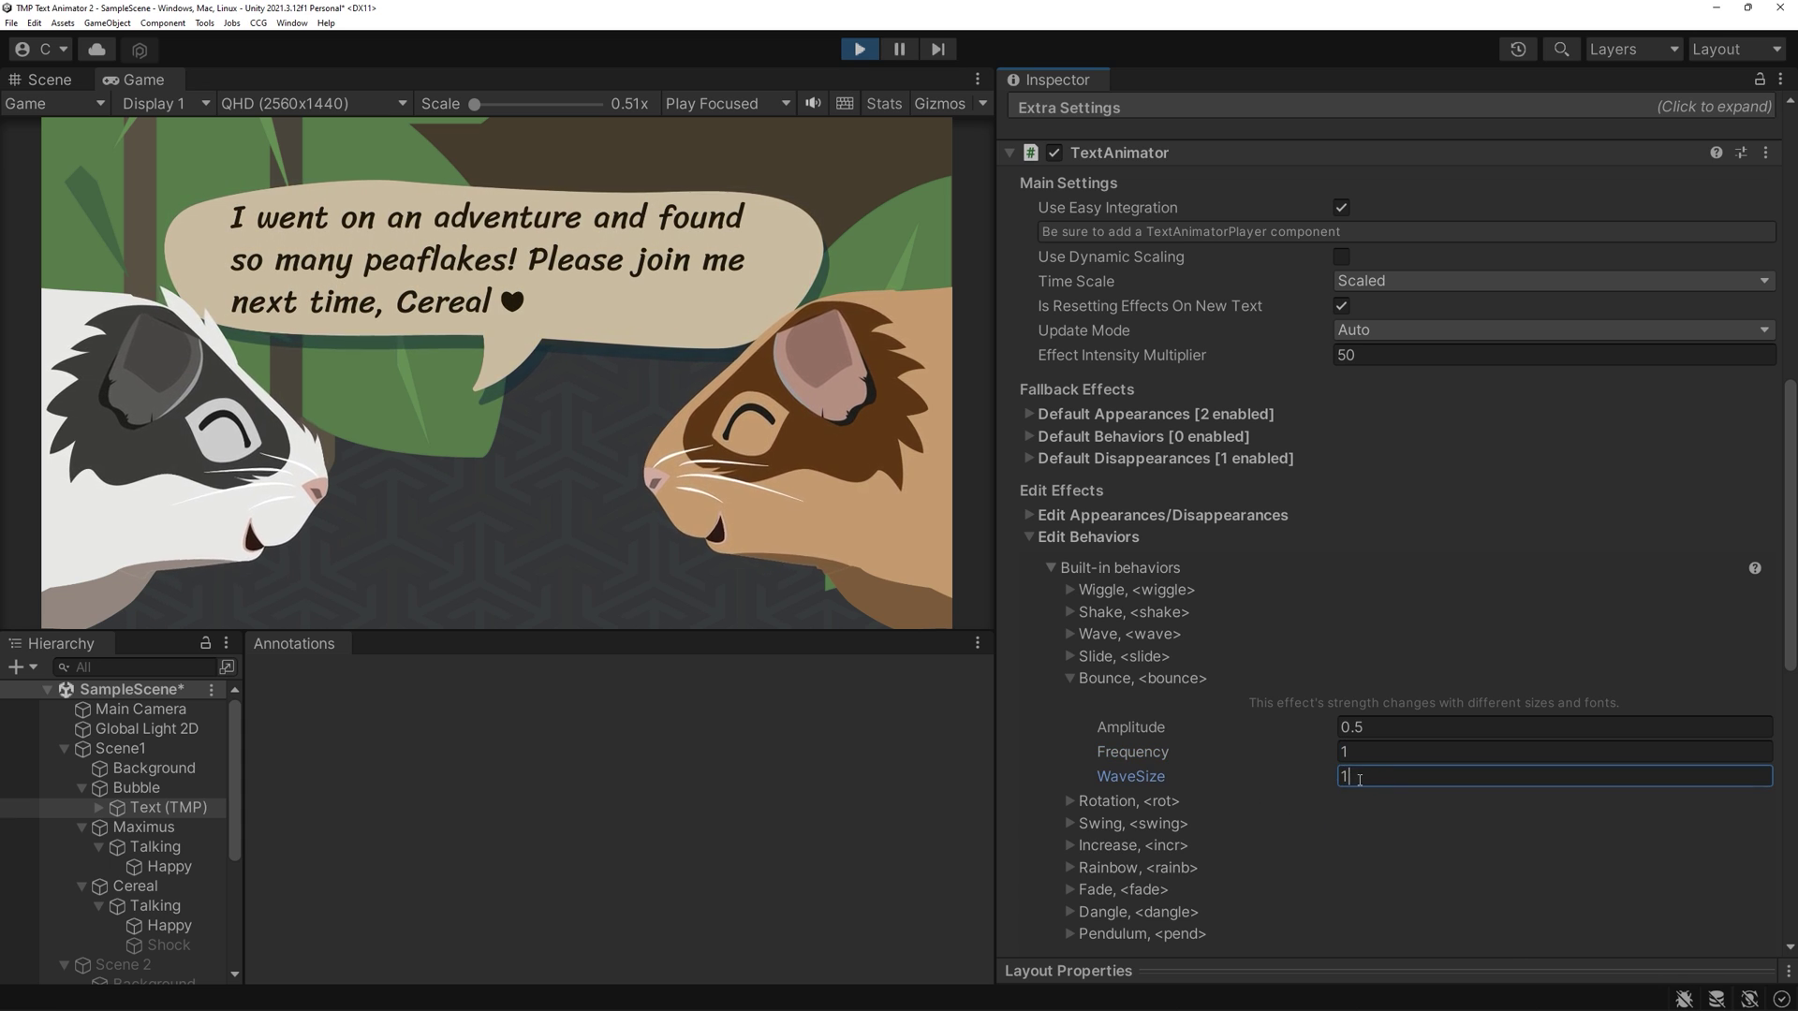
text(0,5)
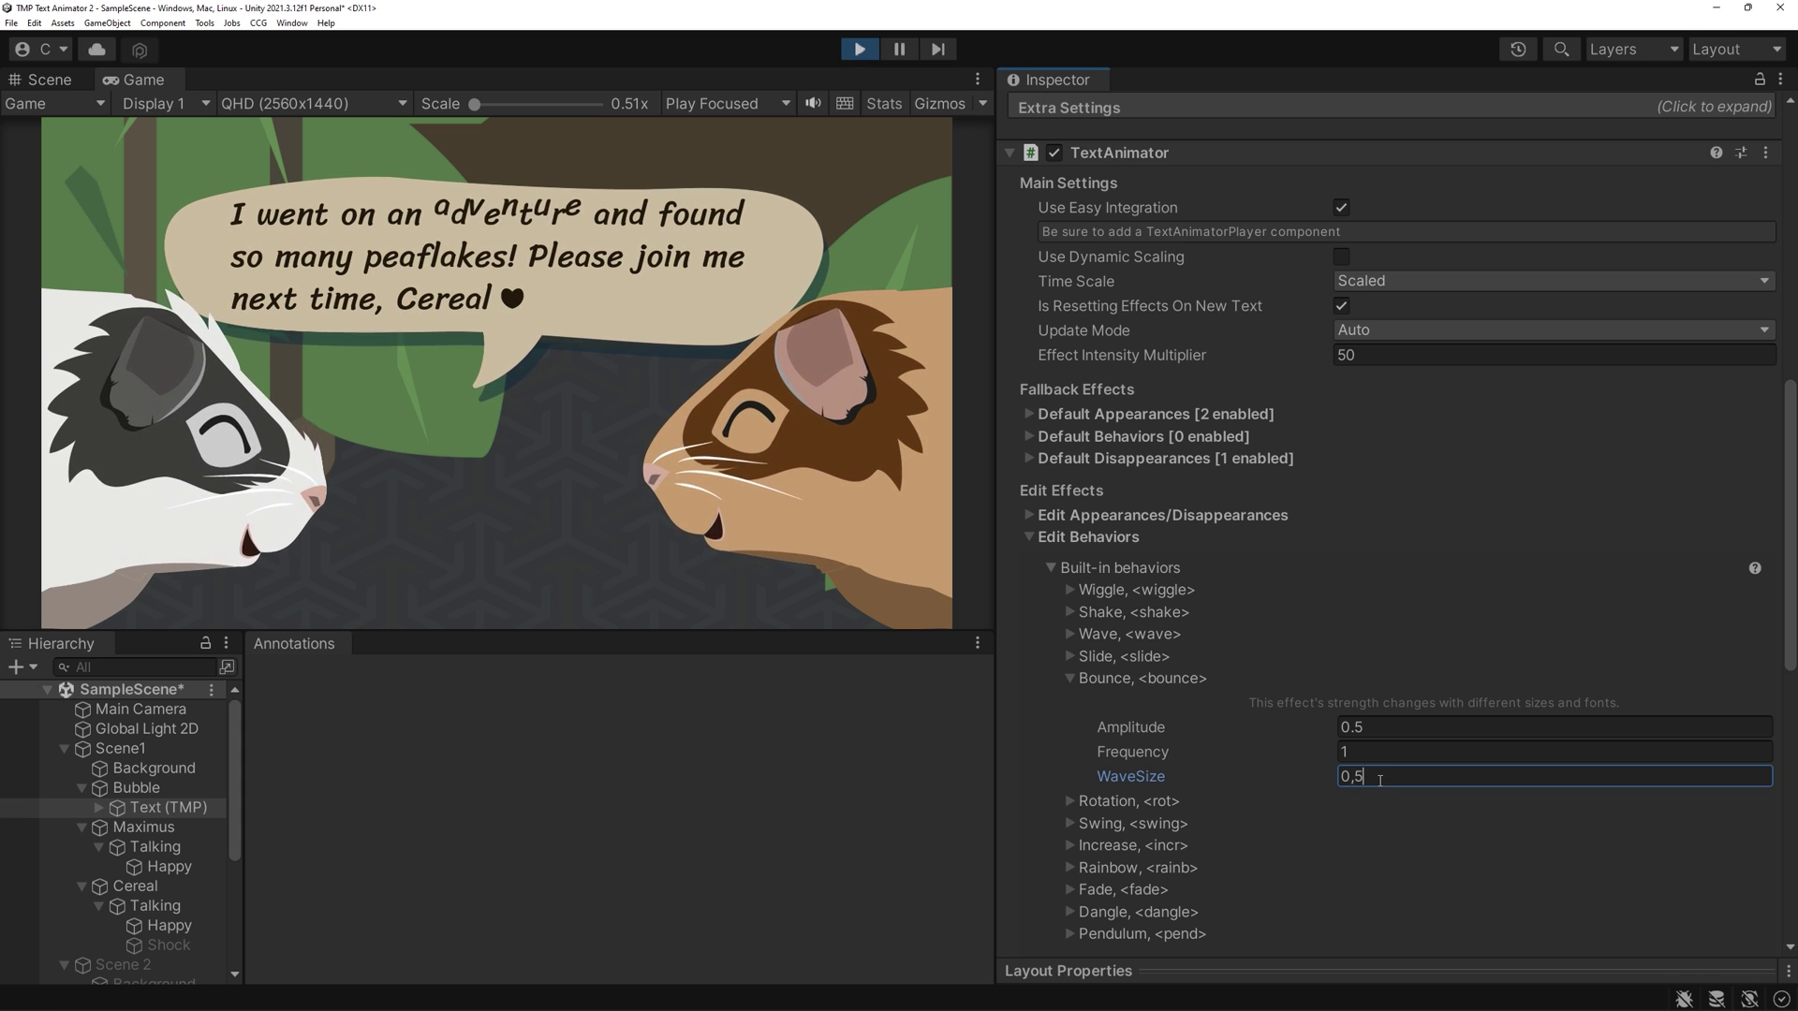
key(ctrl+a)
text(0.08)
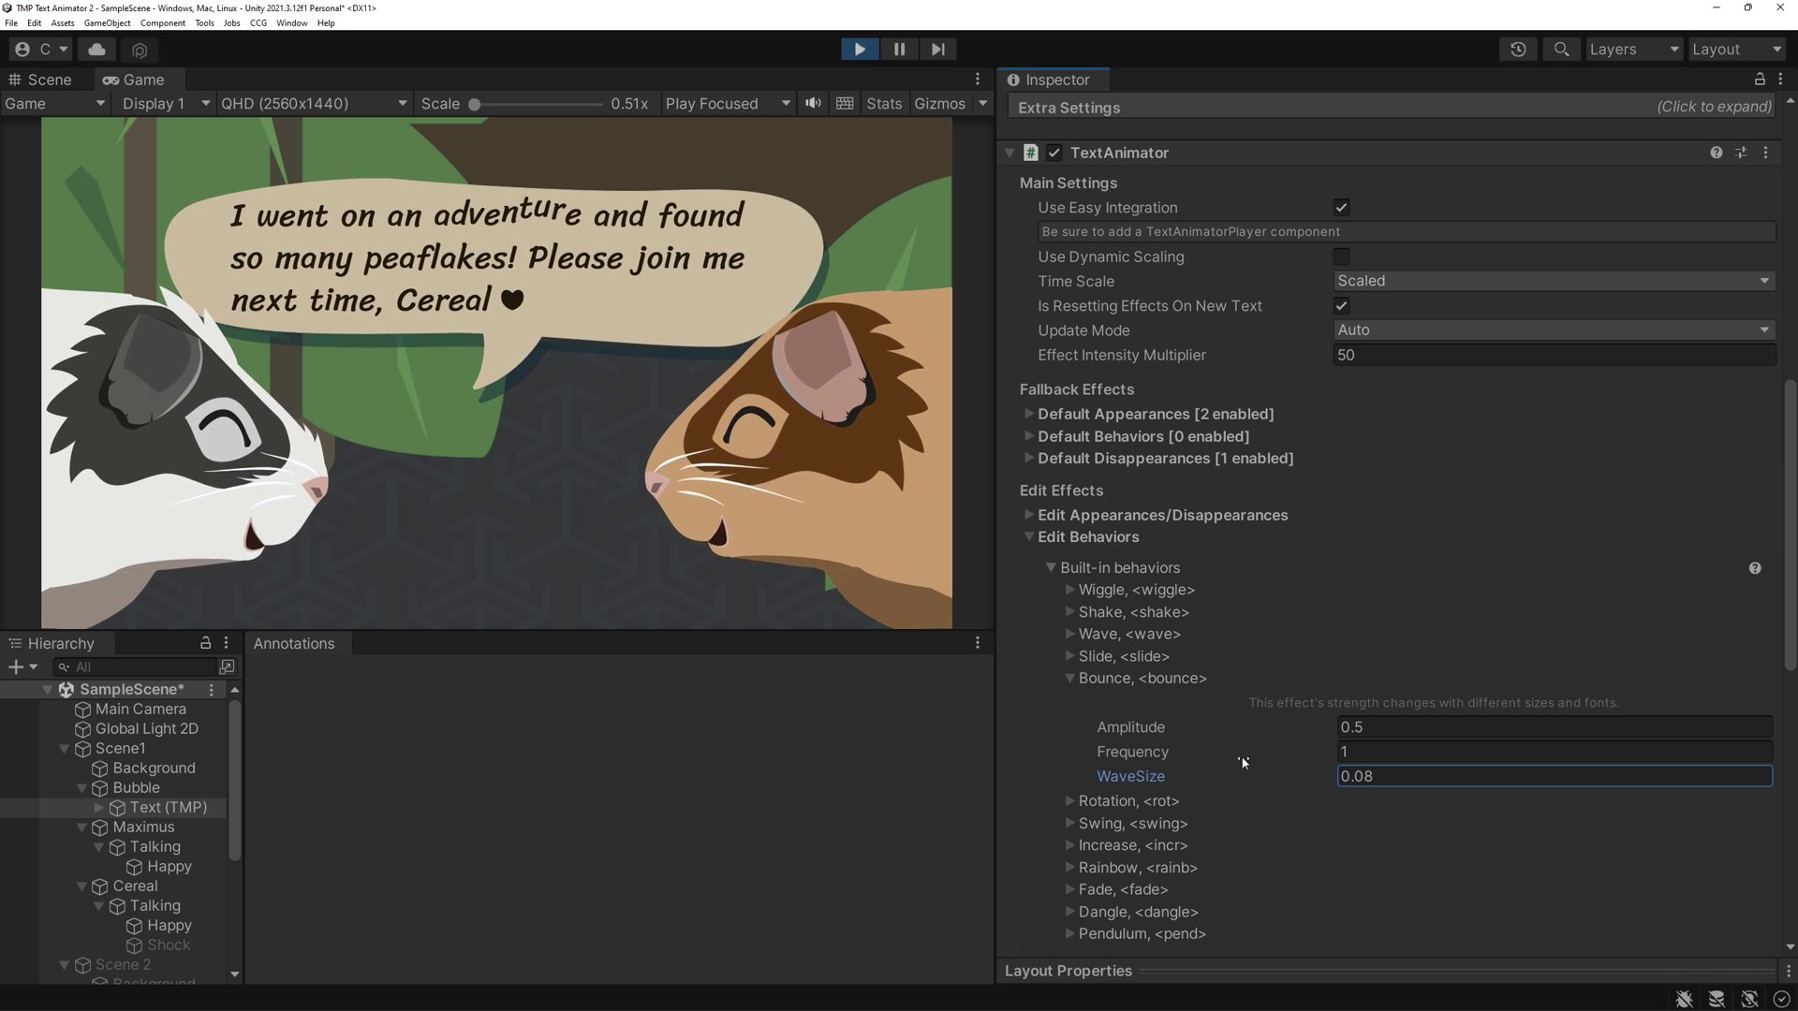
Open the Shake behavior's settings and restart the scene to preview the shake effect on "adventure".
click(1070, 611)
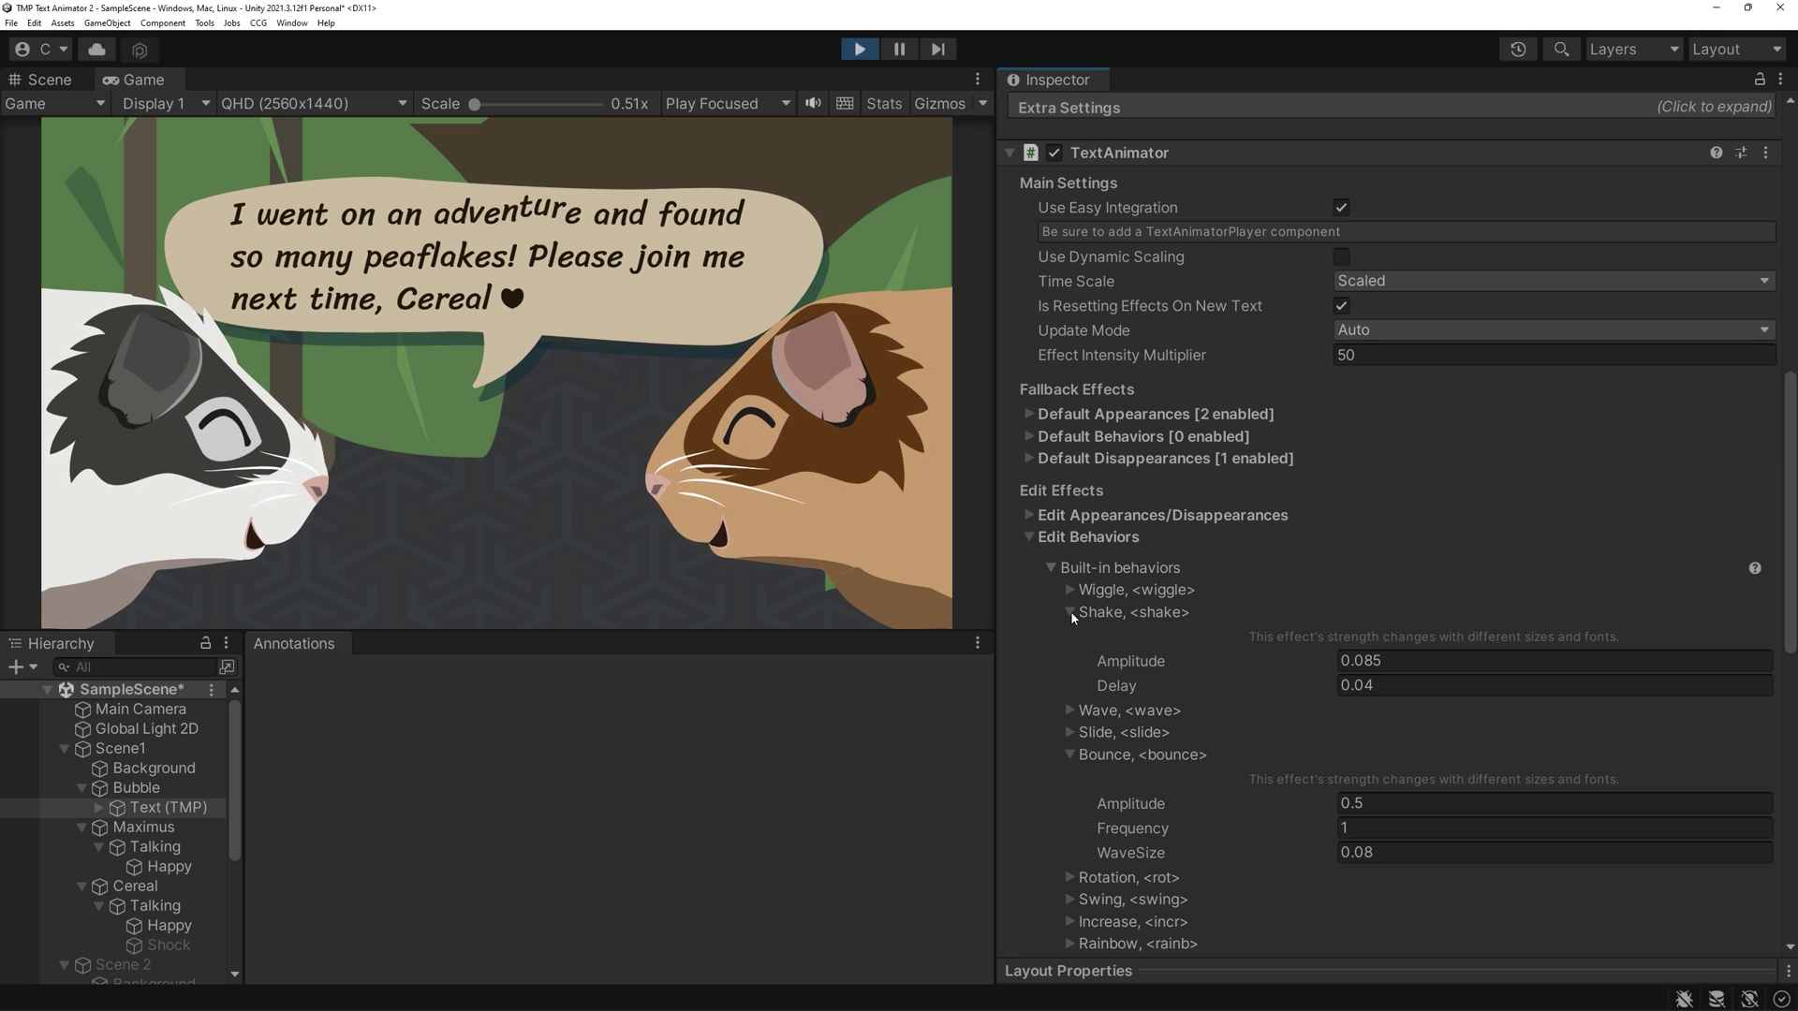
click(873, 50)
click(875, 51)
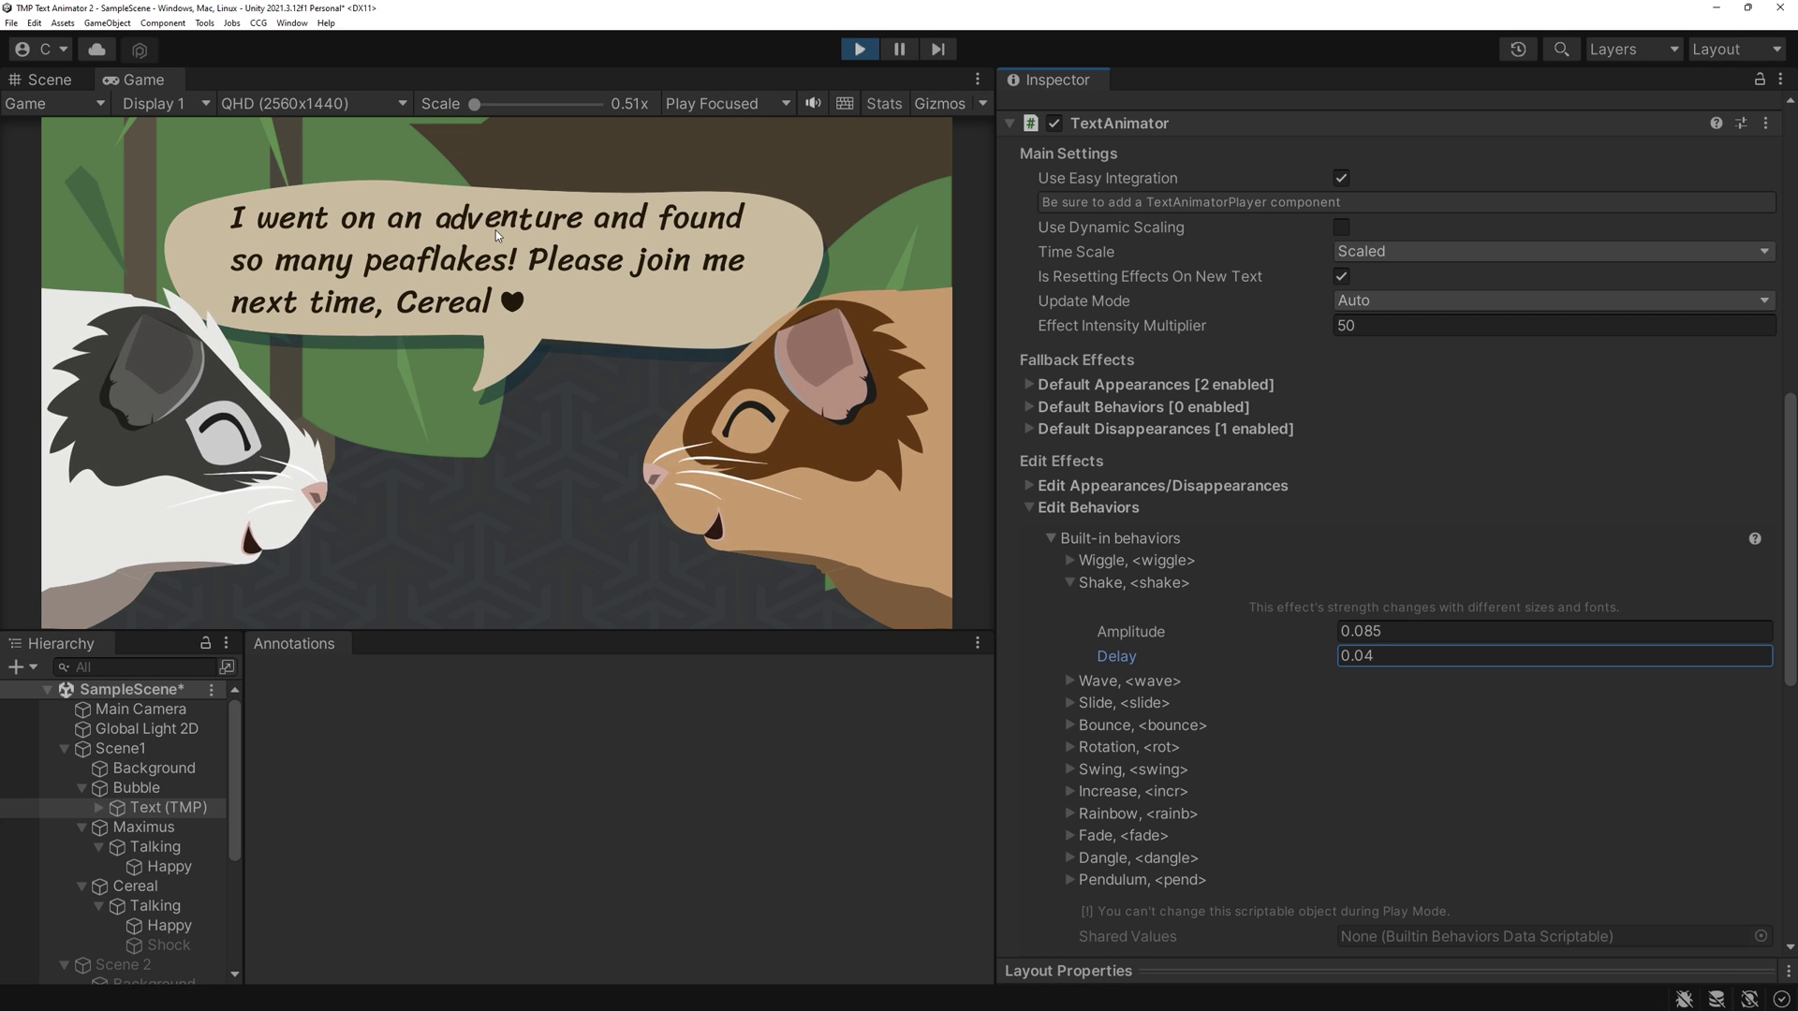
key(Return)
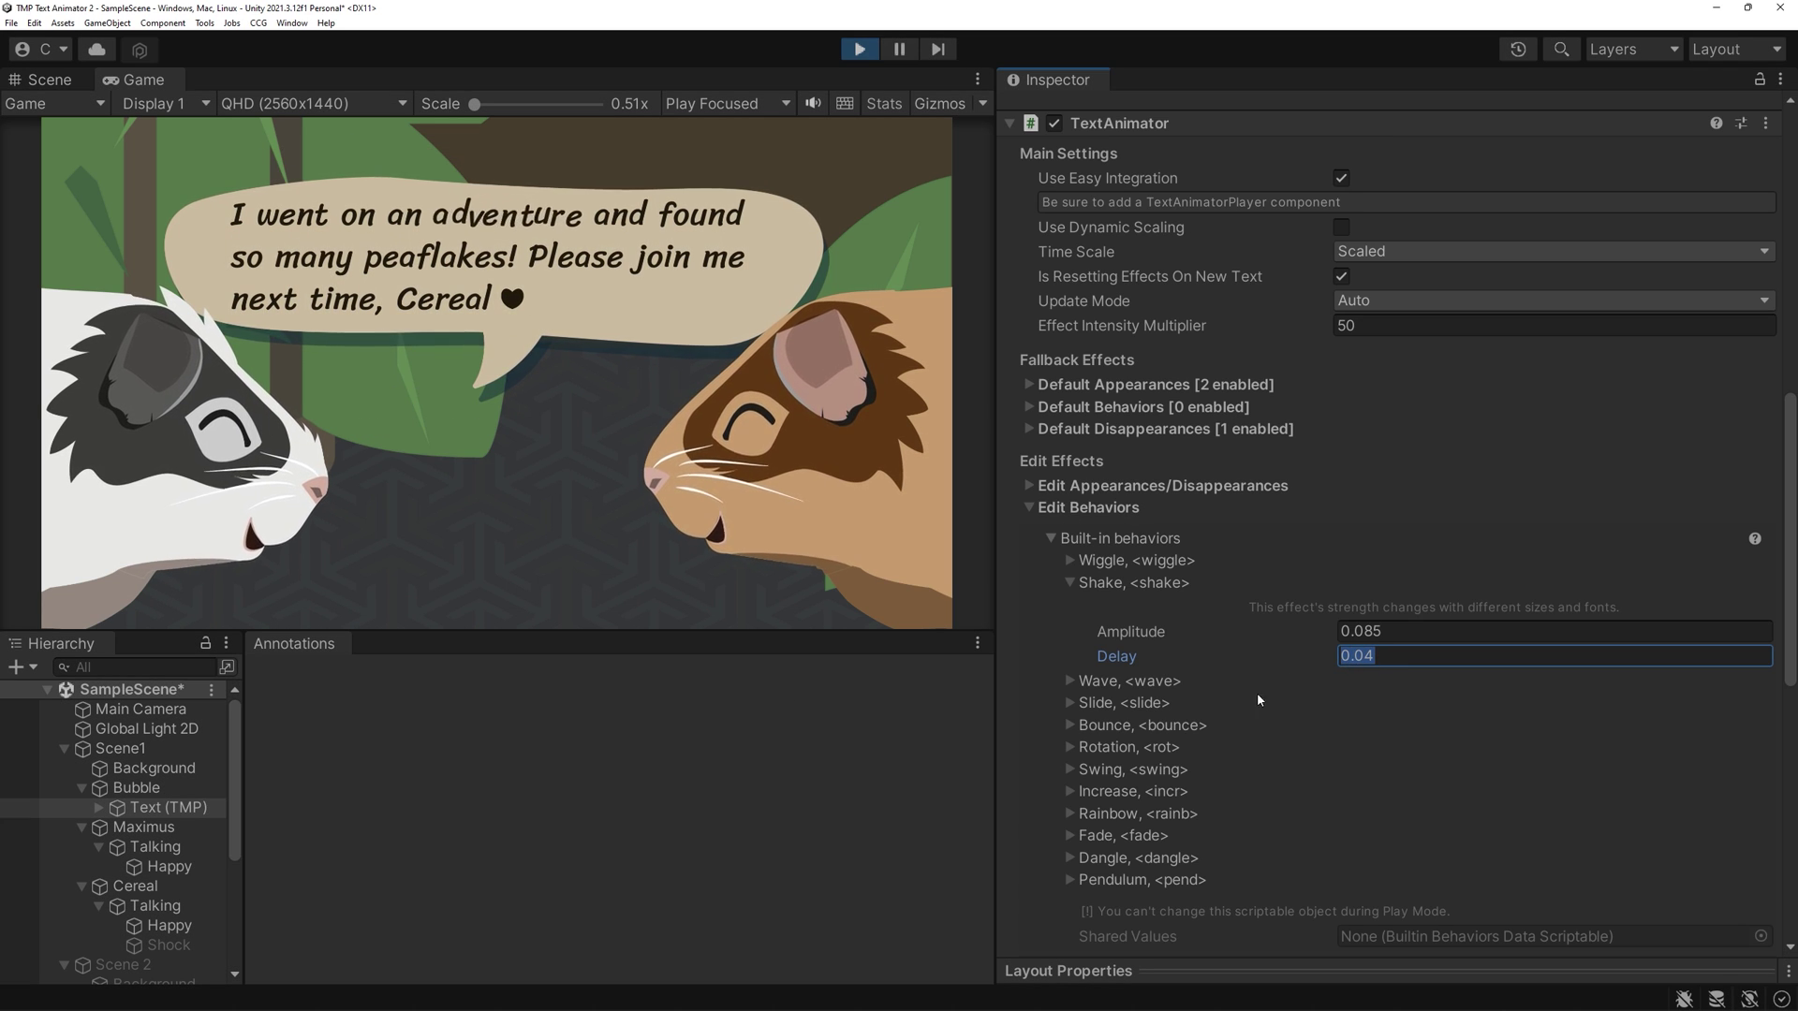
While the scene runs, try Shake delays of 0.25, 0.5, 1 and 0.08 in TextAnimator's built-in behaviors.
text(0,25)
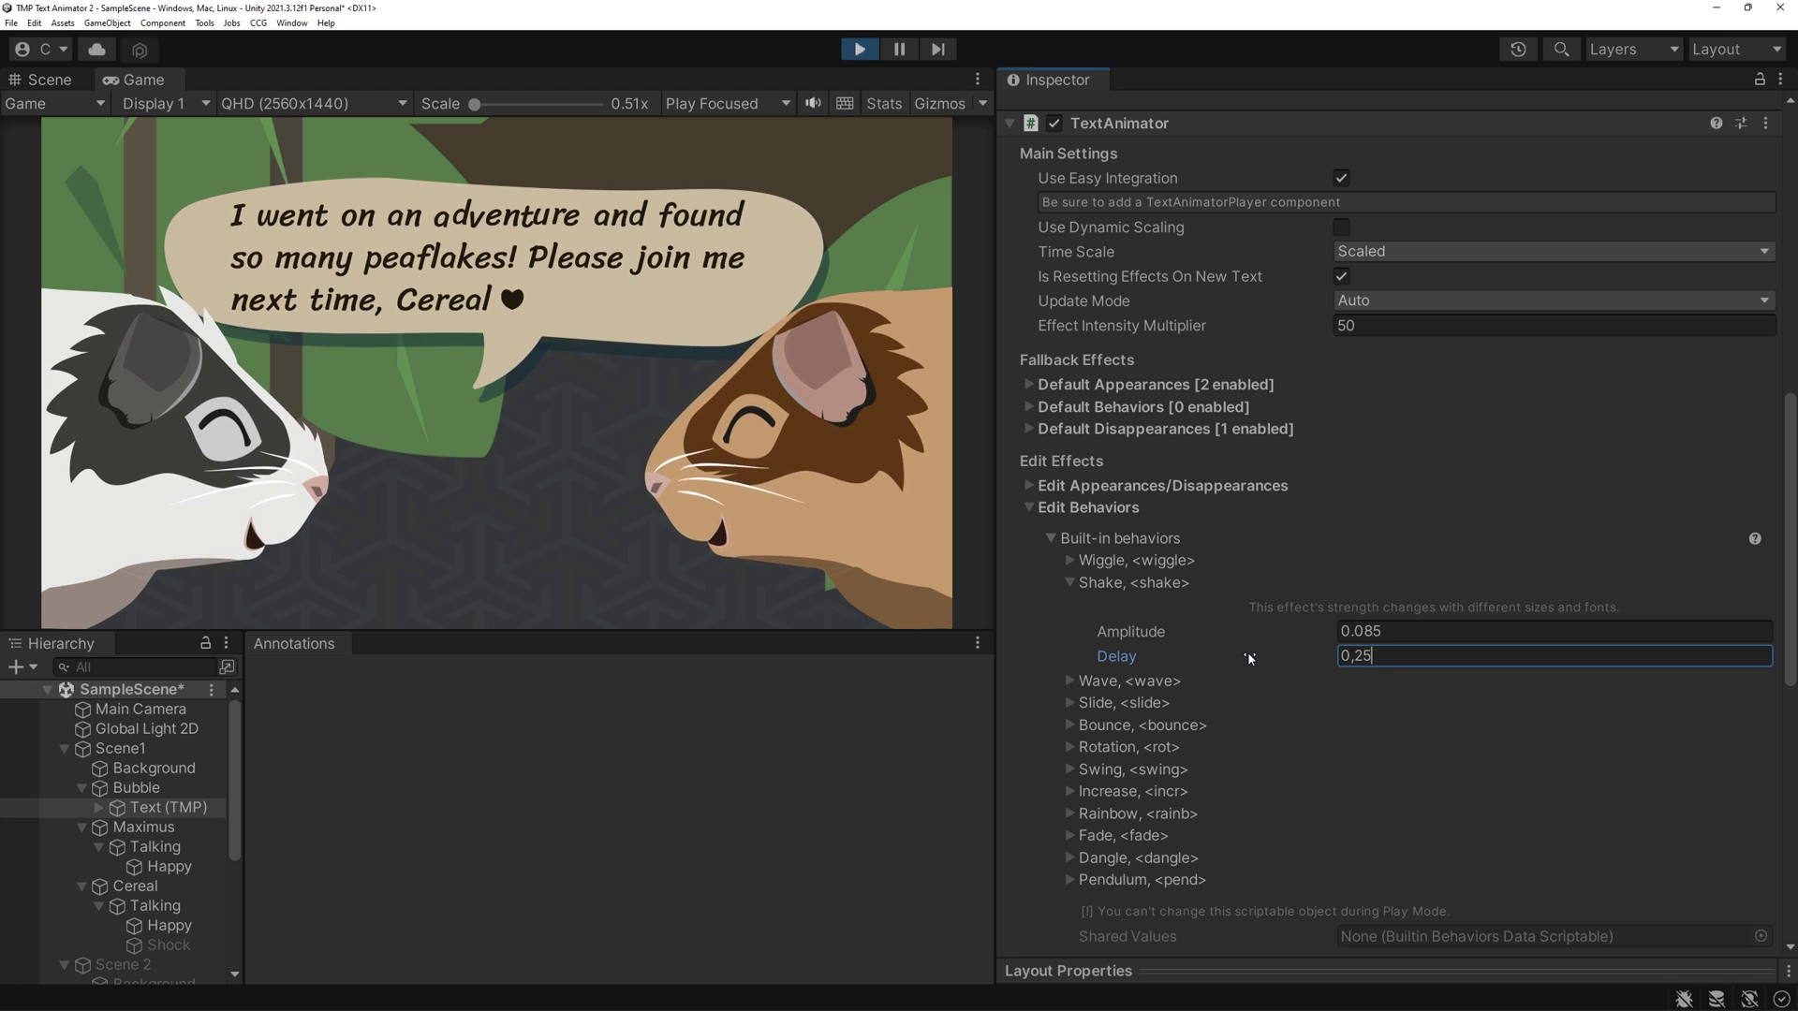
key(BackSpace)
key(BackSpace)
text(5)
key(BackSpace)
key(BackSpace)
key(BackSpace)
text(1)
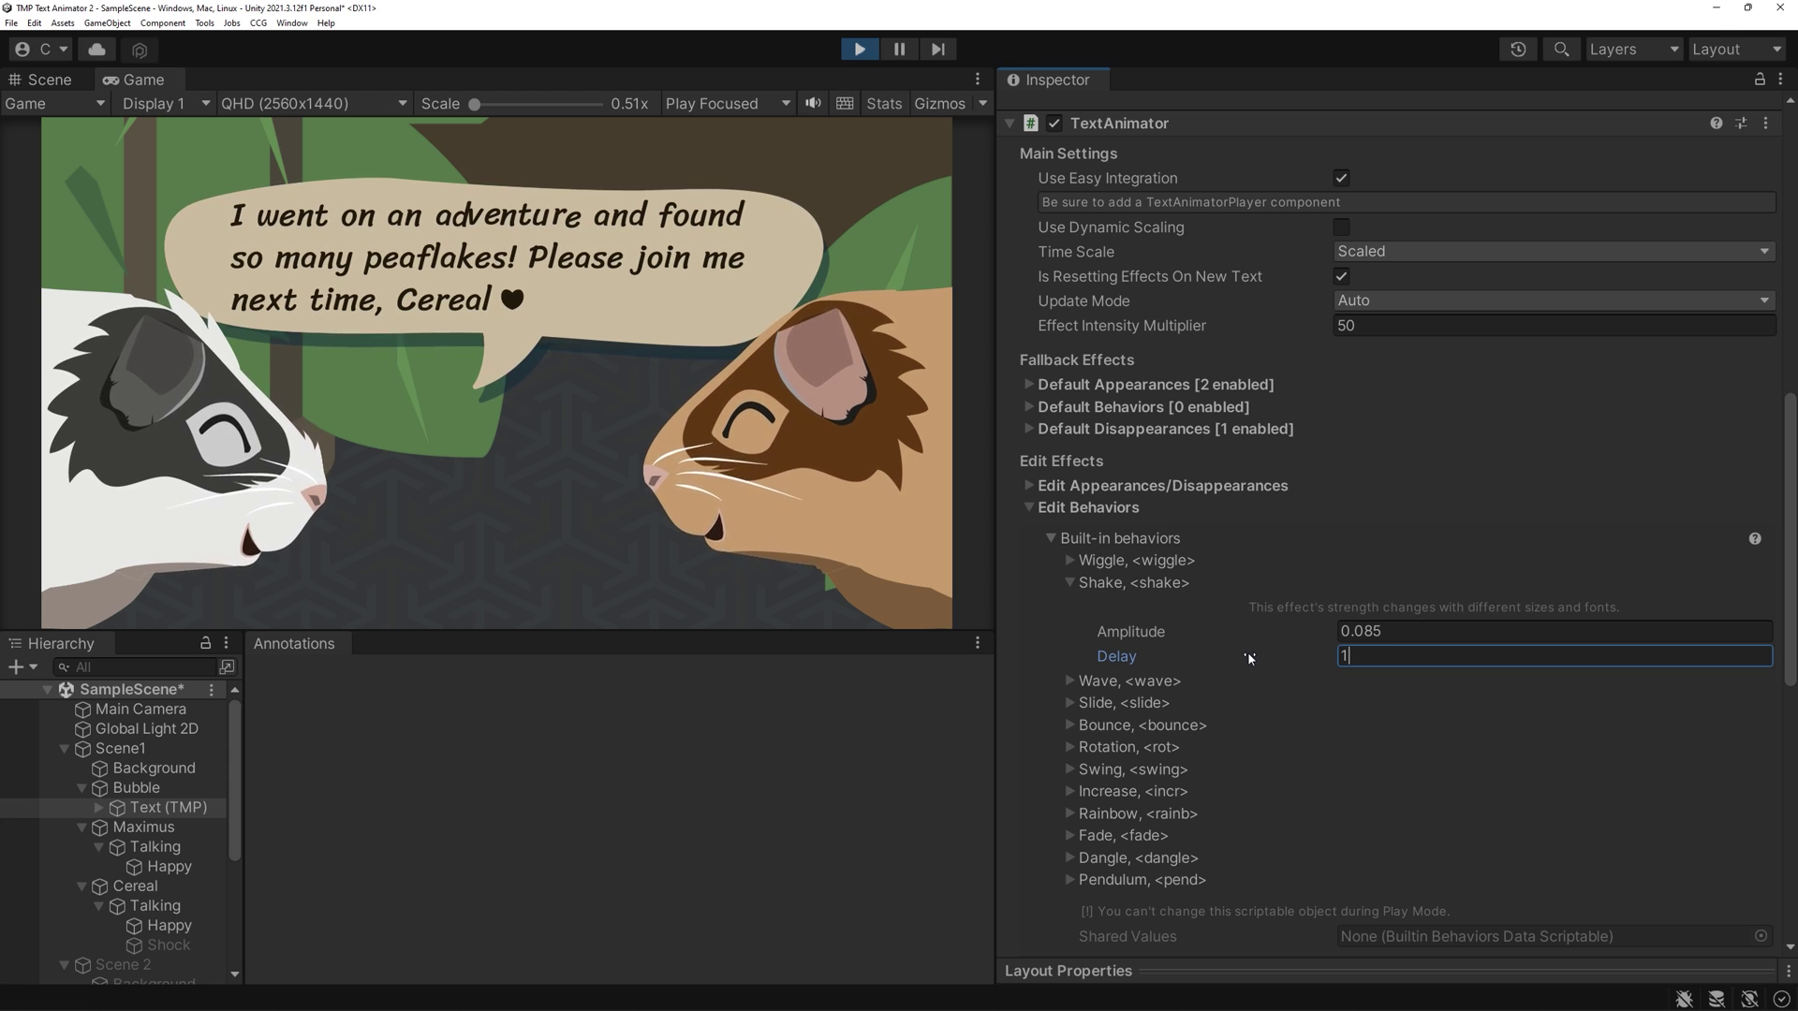
key(BackSpace)
text(0.08)
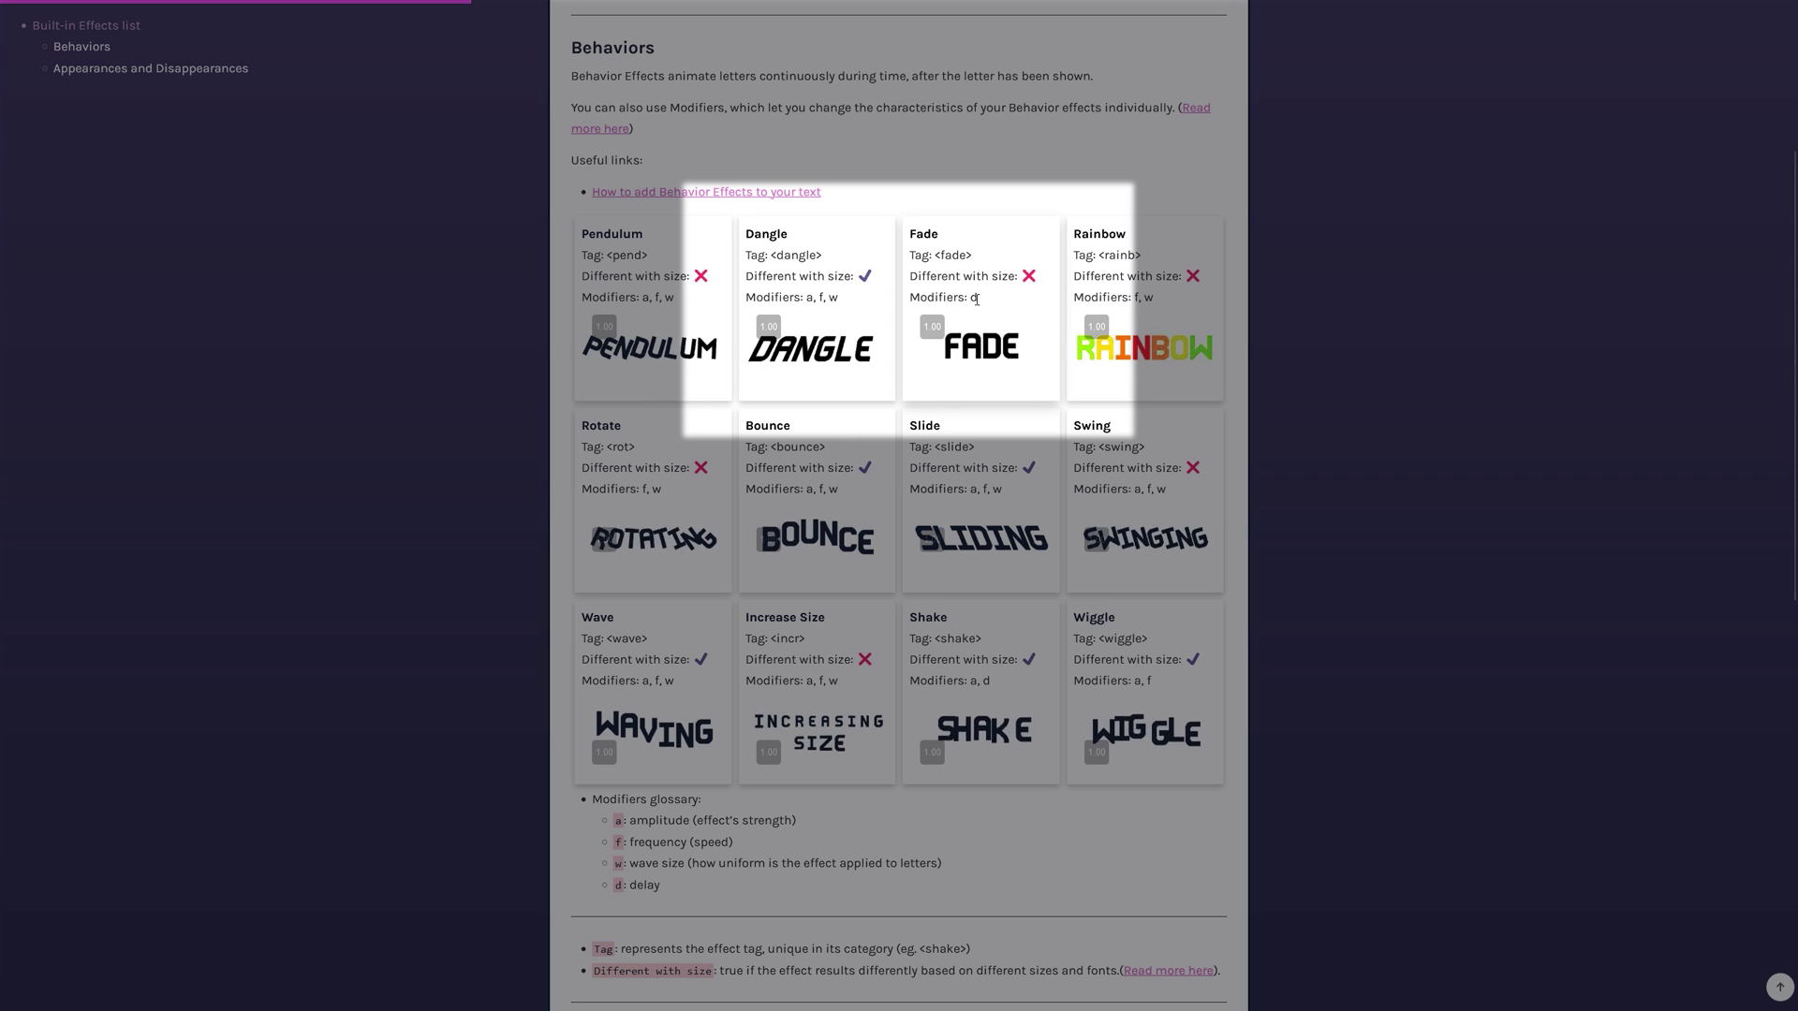
Check the behavior modifiers in the documentation, add the amplitude modifier a=3 to the <bounce> tag, and preview it in a scene run.
double_click(975, 298)
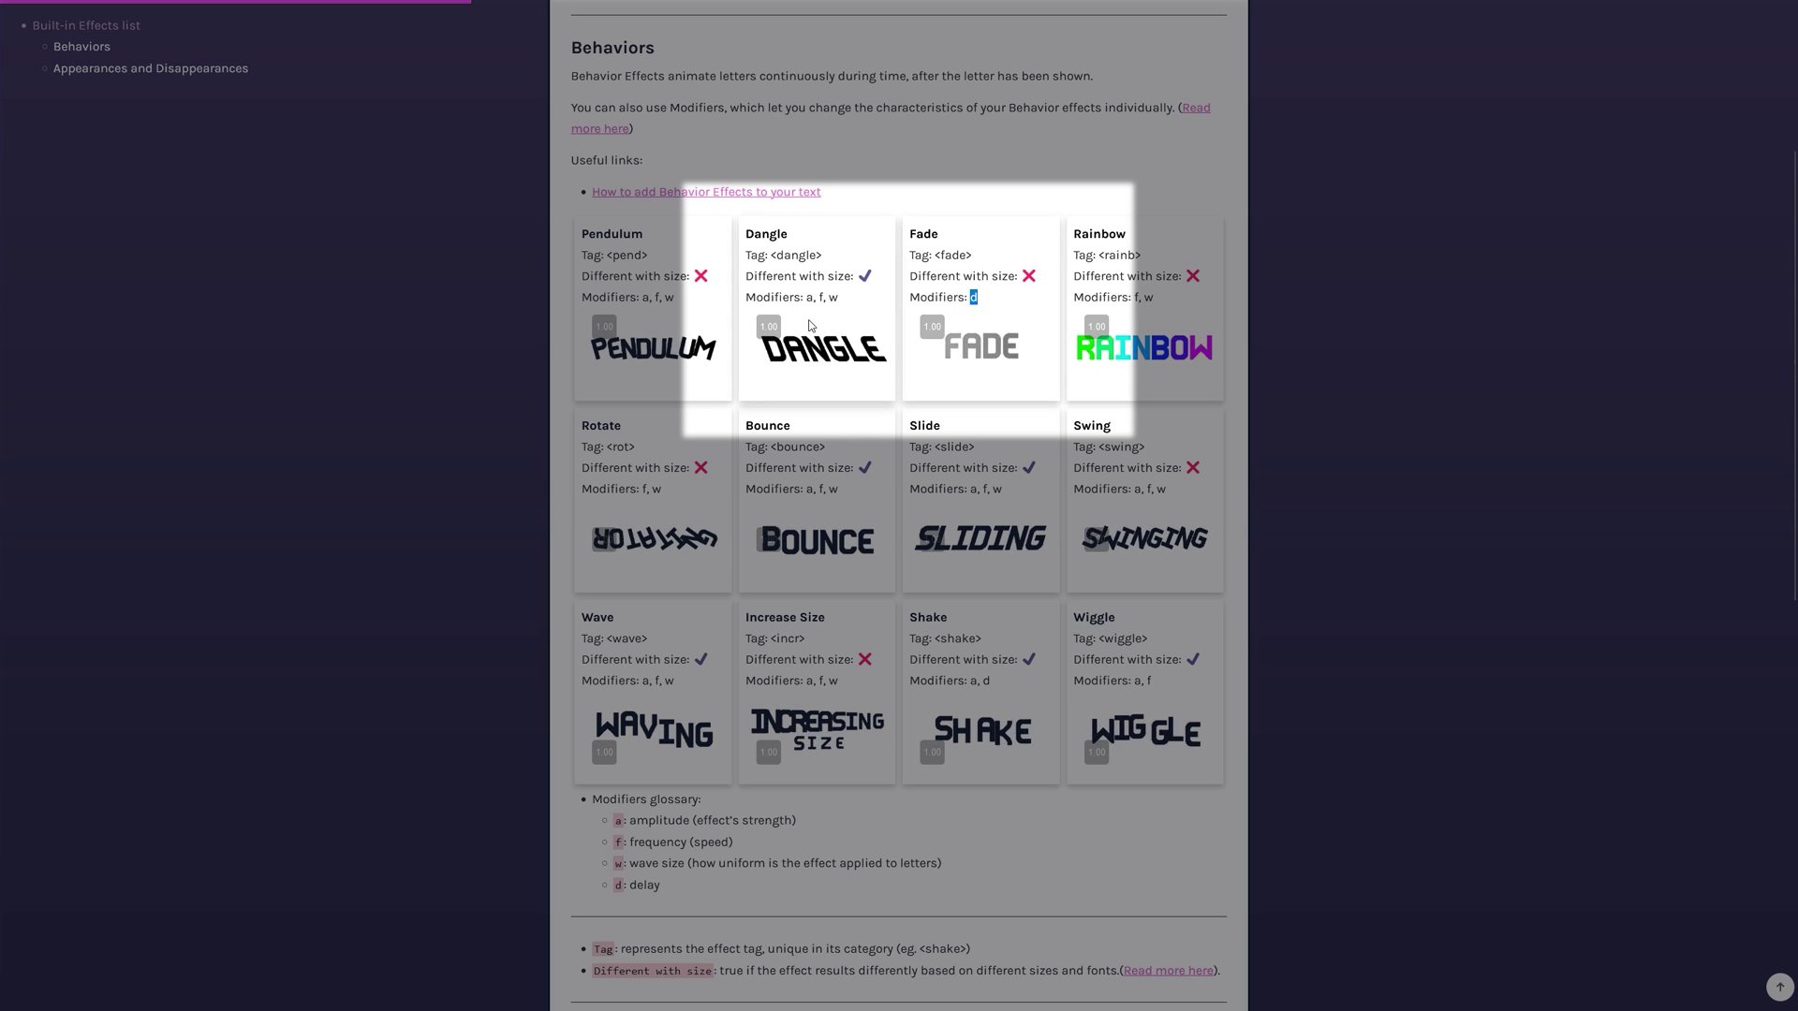
drag(839, 298, 806, 298)
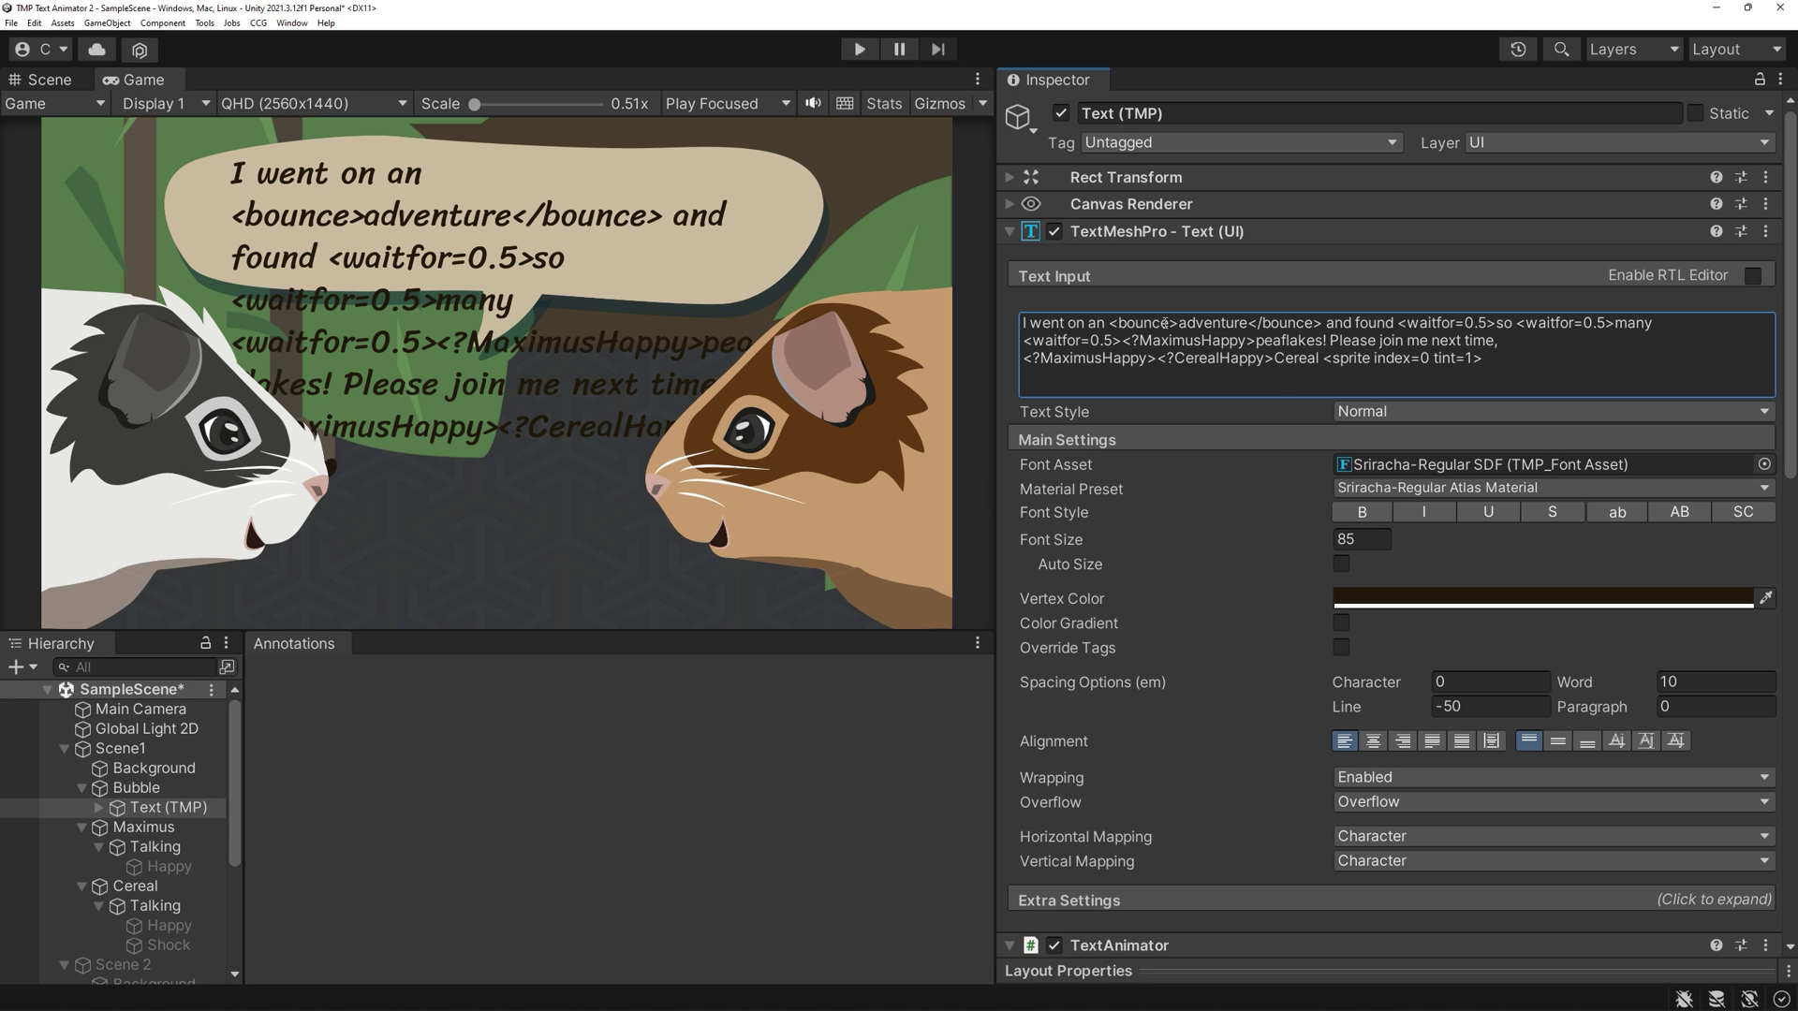
click(1167, 323)
text(a=)
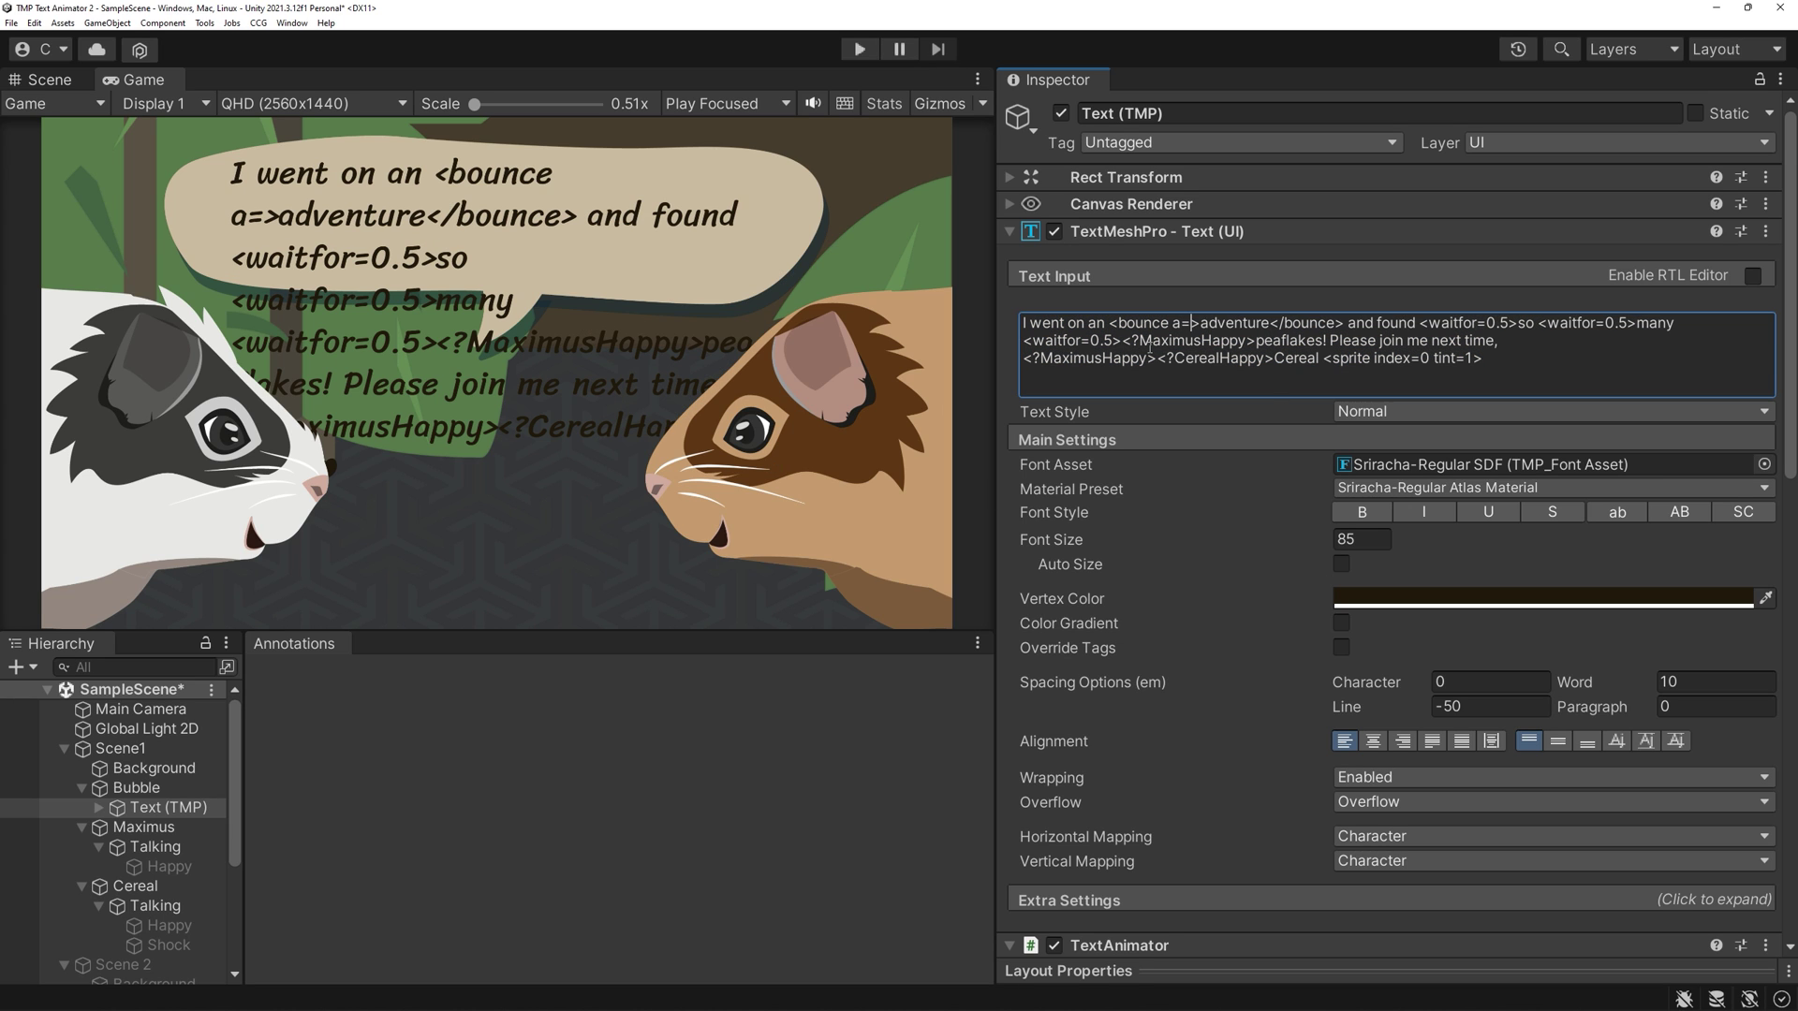
text(3)
click(858, 56)
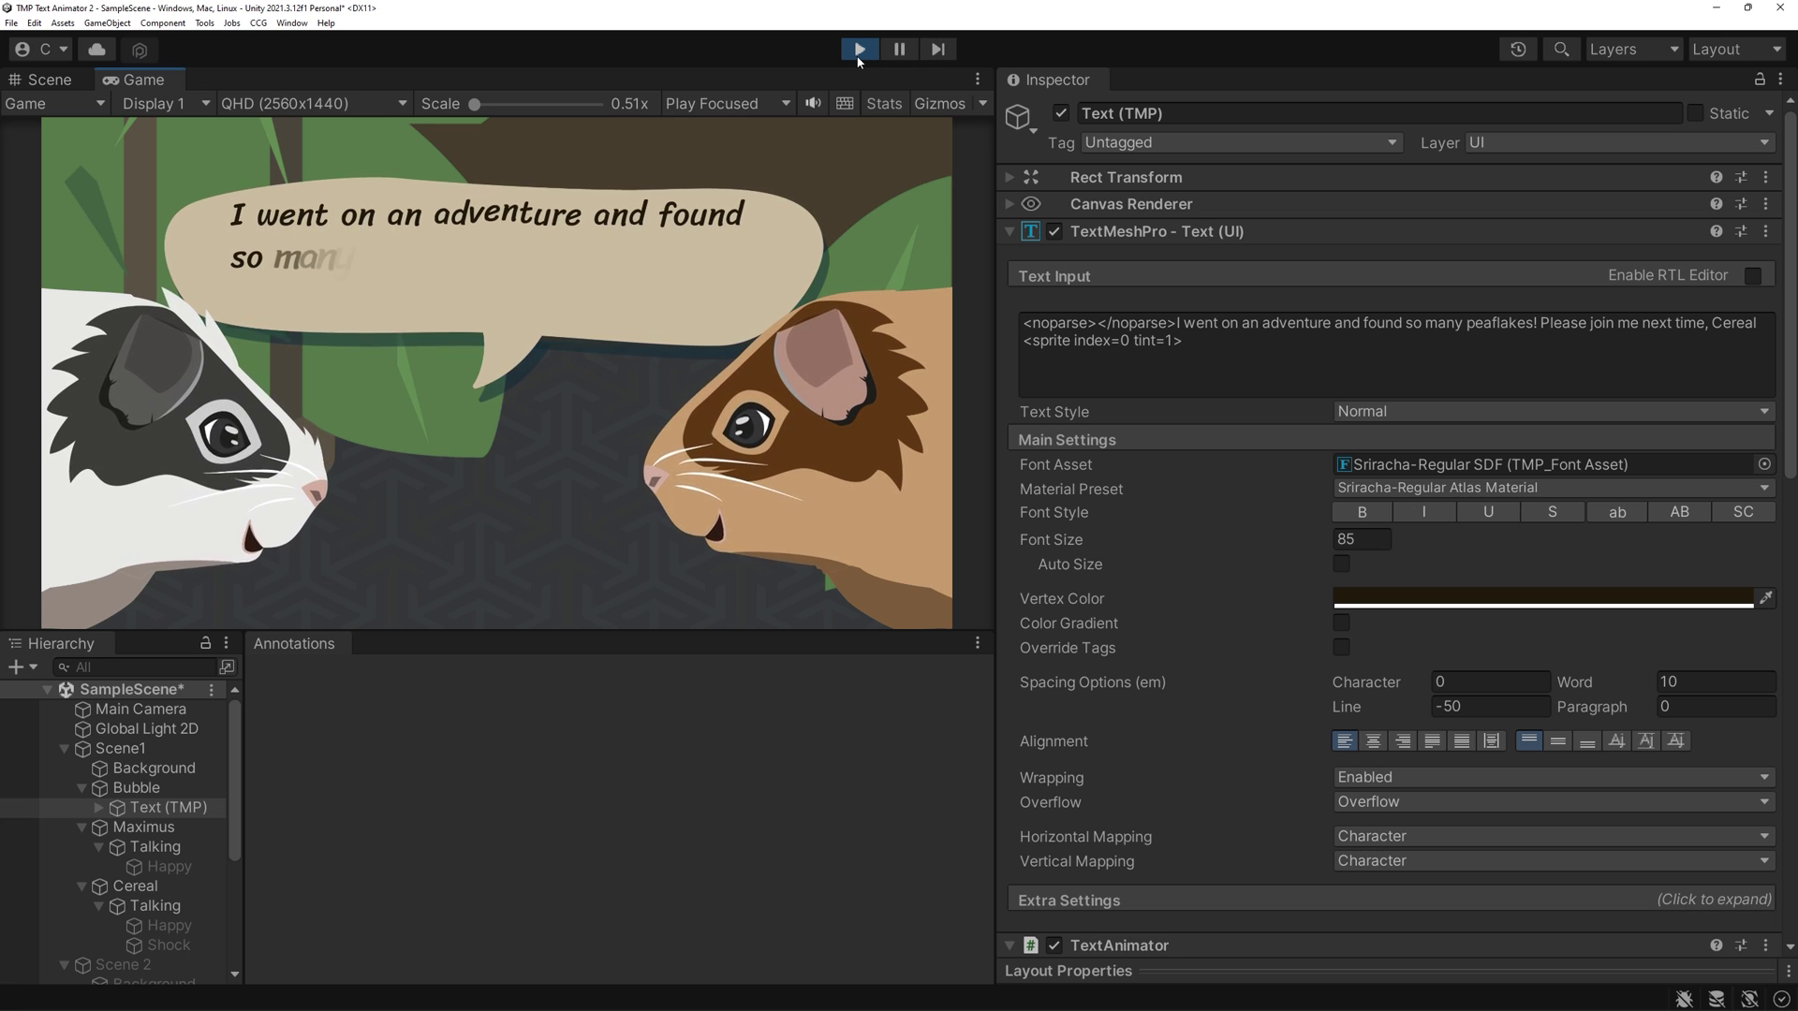
click(859, 52)
Wrap "adventure" in <rainb> and </rainb> tags inside the bounce tags and run the scene.
text(<rainb>adventure)
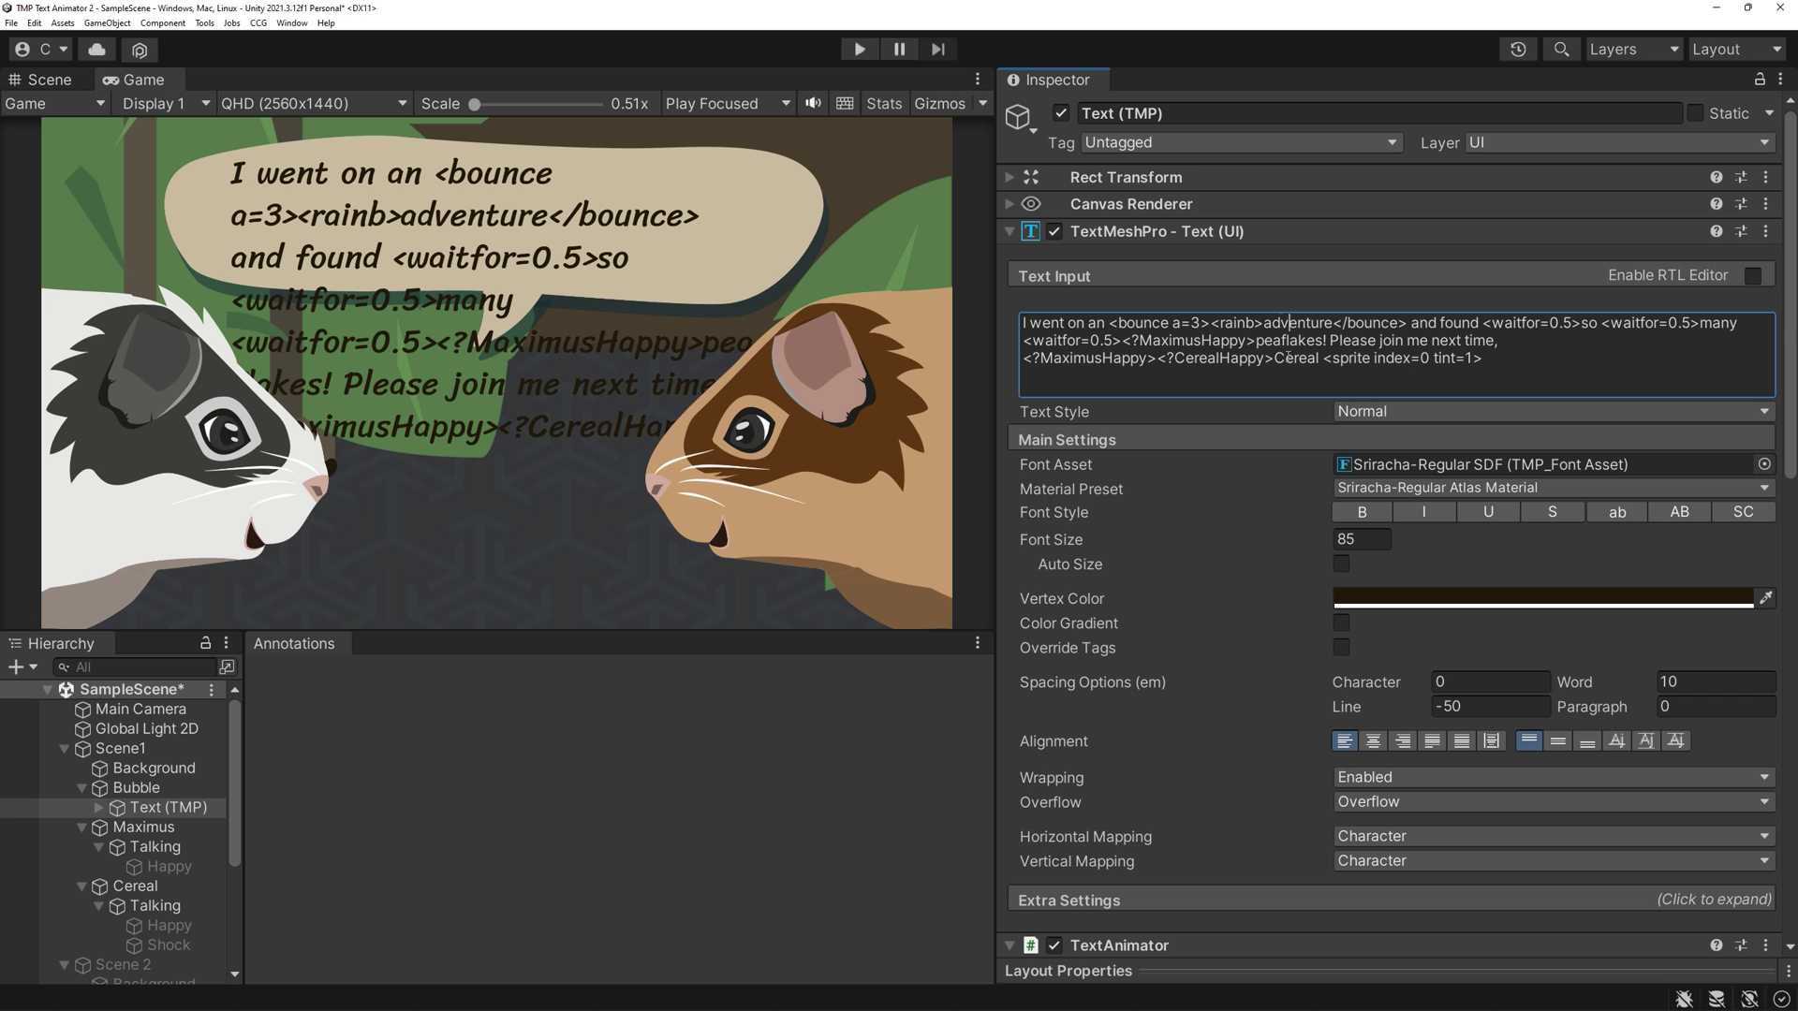
text(</rainb></)
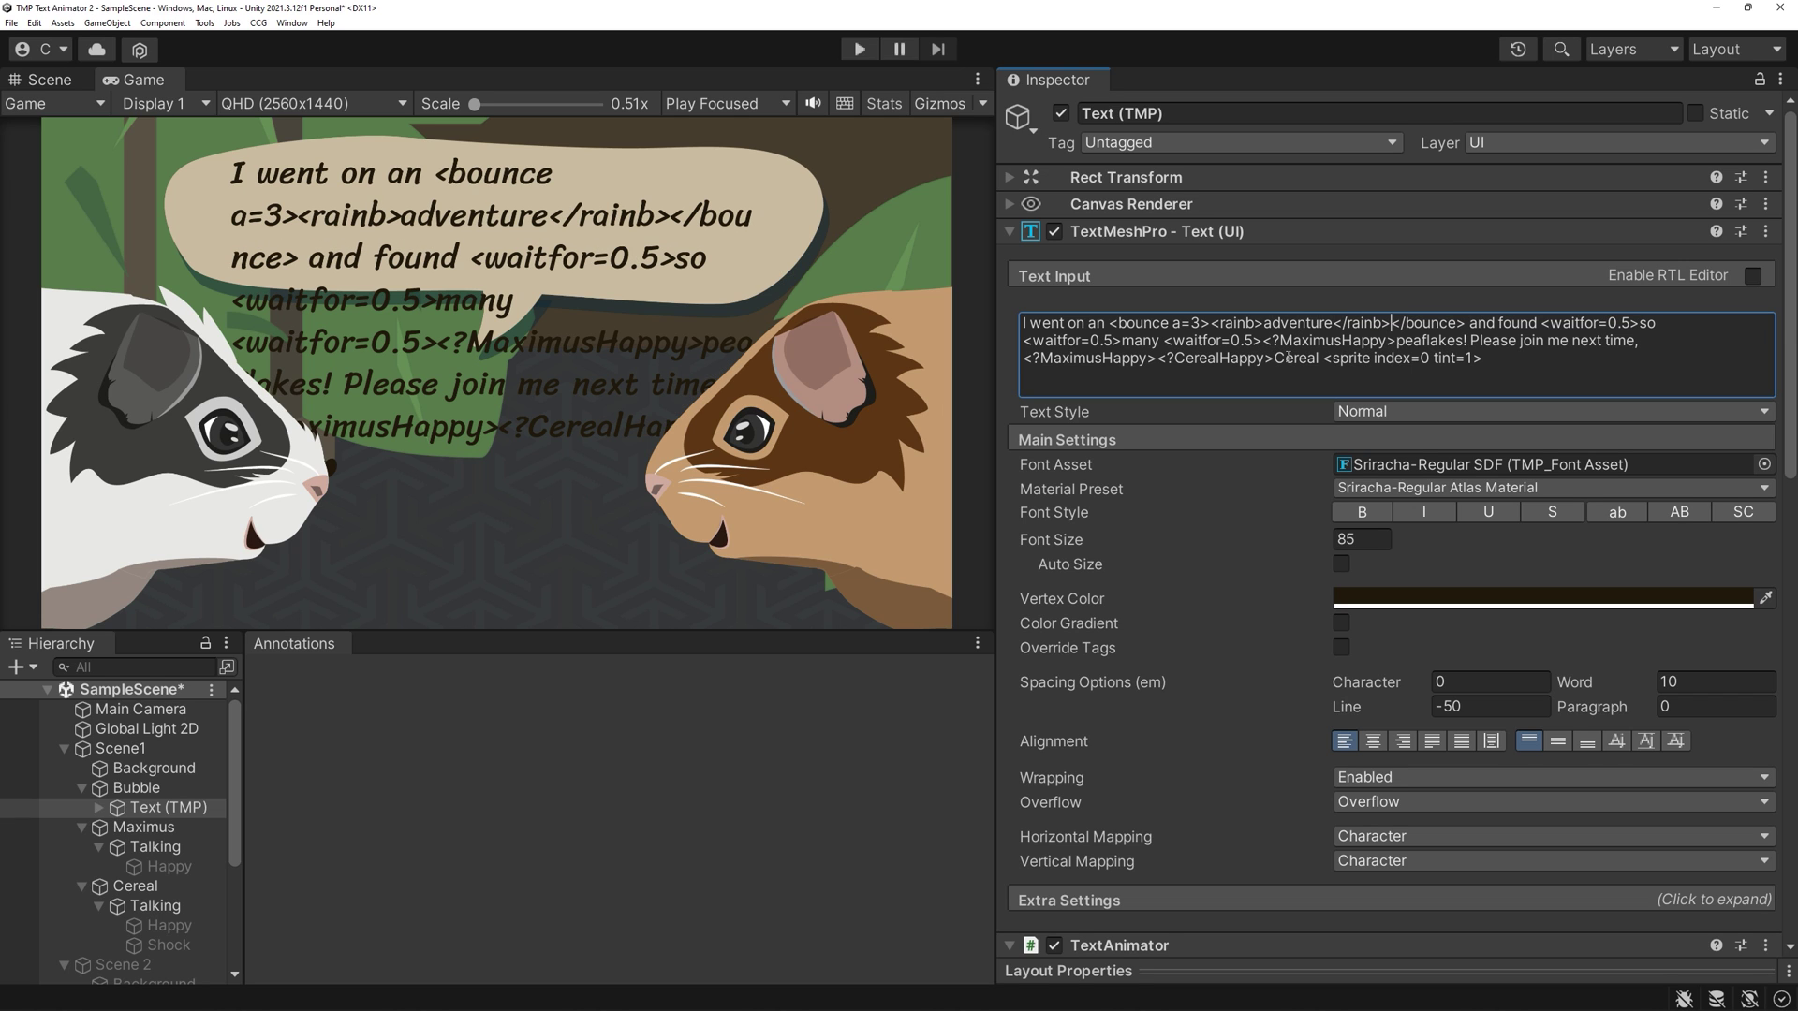
click(859, 49)
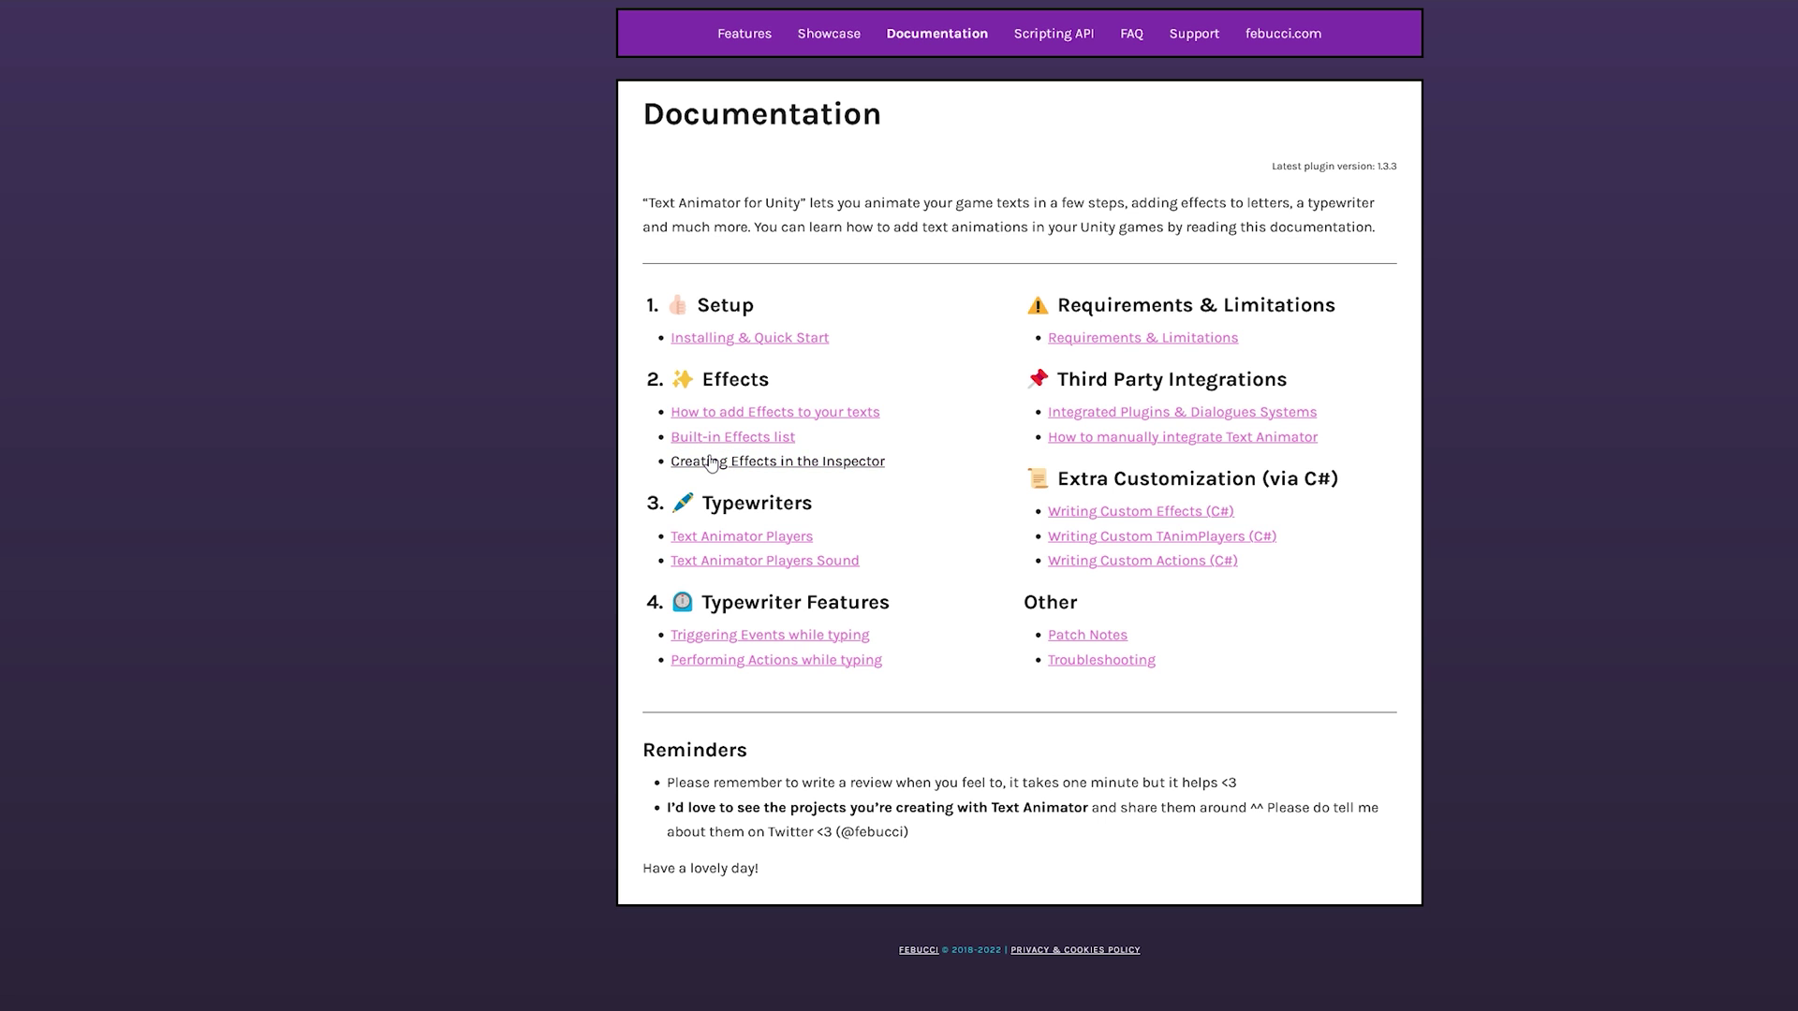
Open the documentation page on writing custom effects in C# and skim its sections.
click(1130, 518)
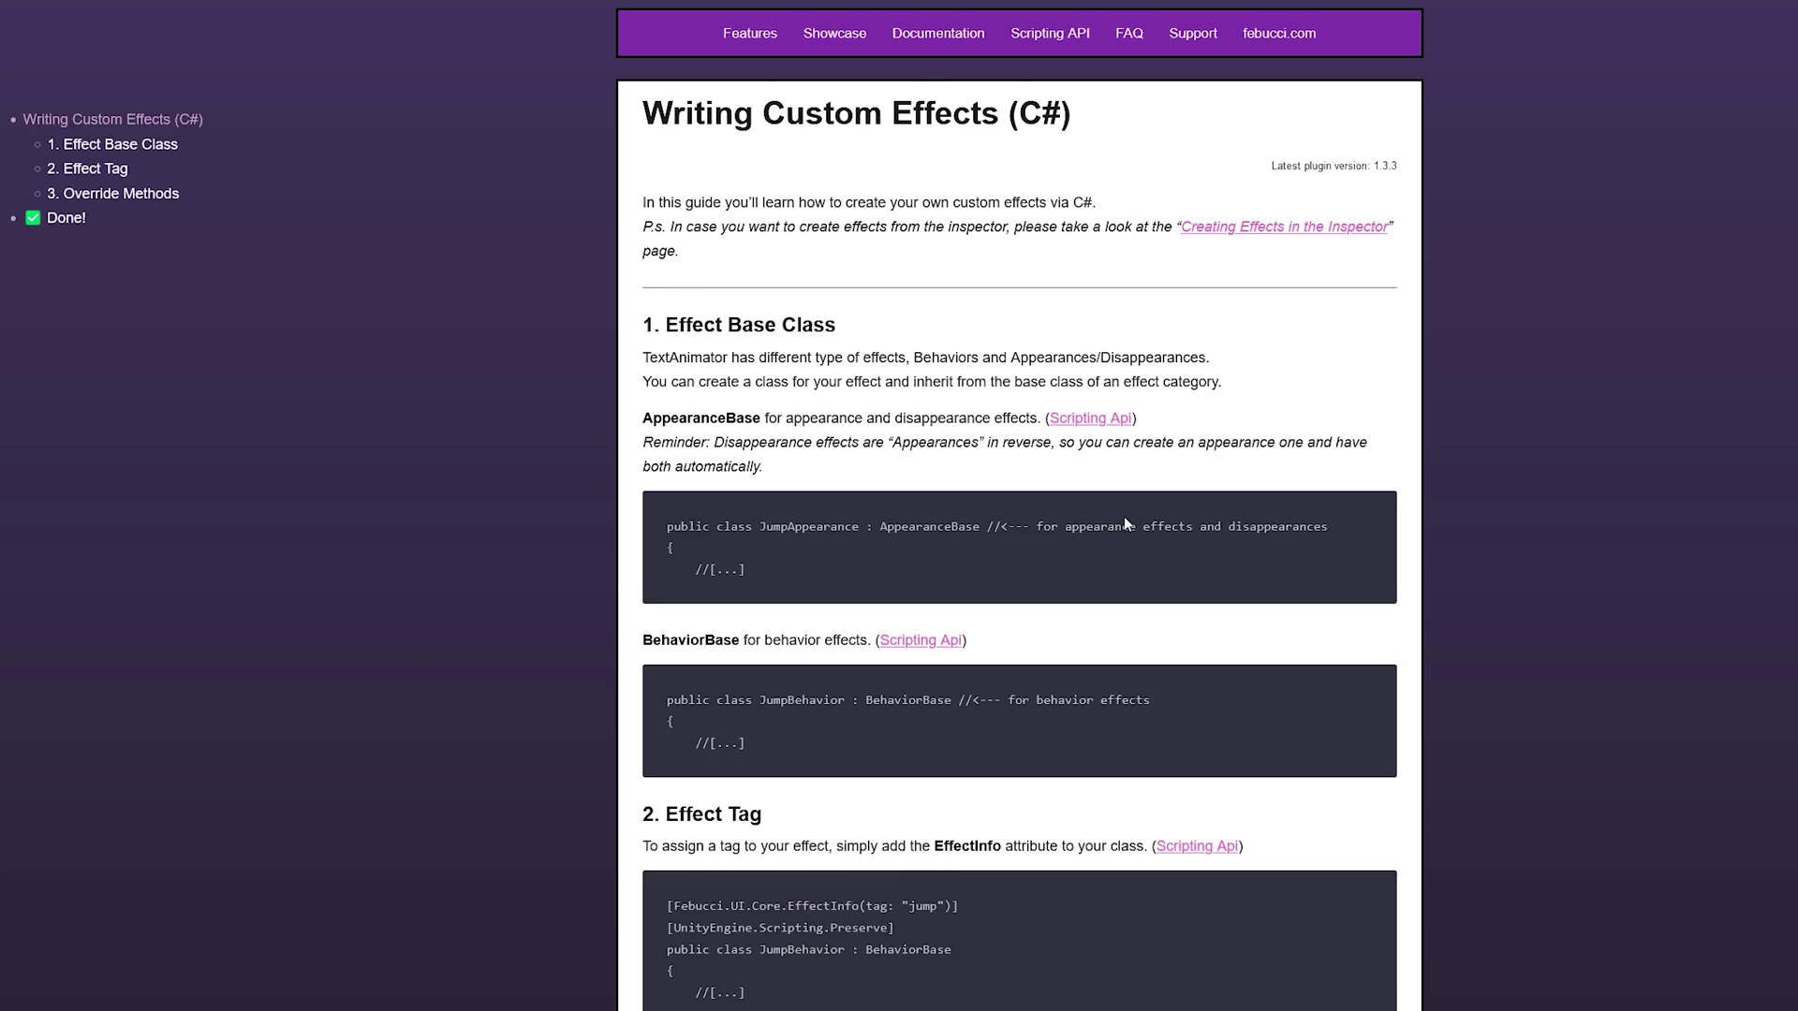
scroll(412, 472, down, 1)
scroll(410, 471, up, 1)
scroll(408, 505, down, 6)
scroll(408, 504, up, 6)
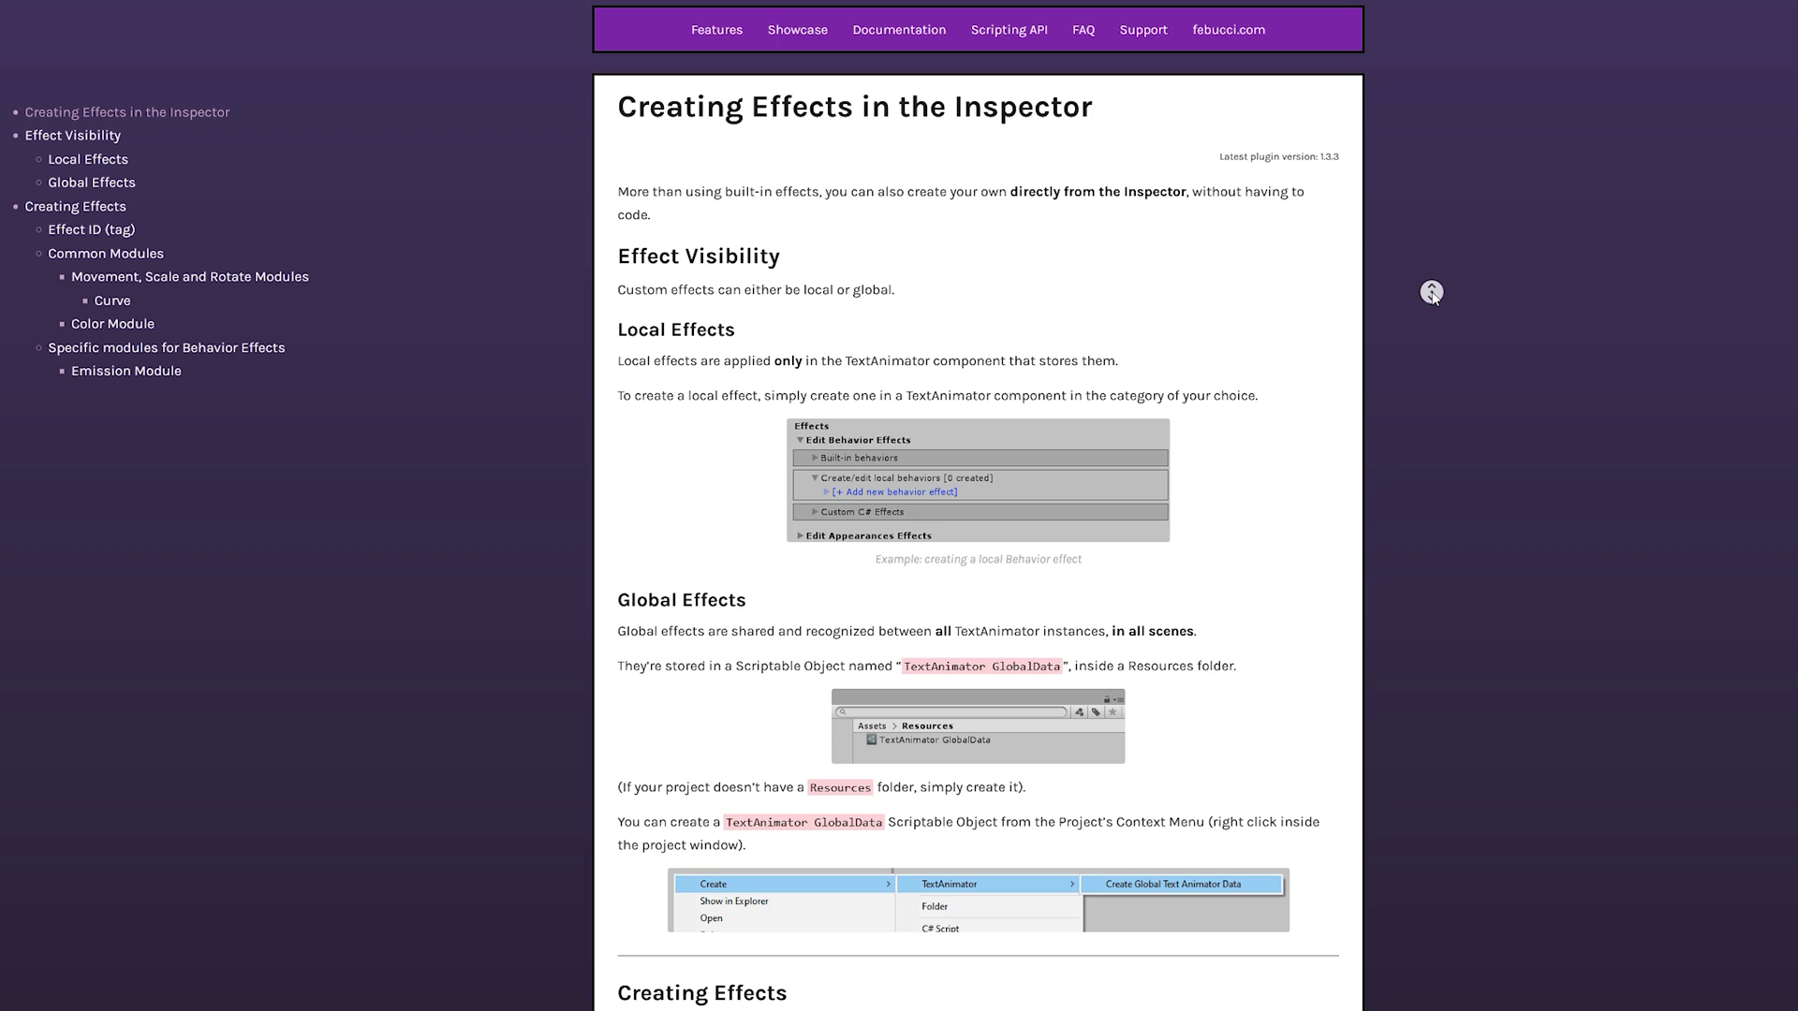
Read through the Creating Effects in the Inspector page, covering global effects, effect tags, common modules and emission.
scroll(1432, 294, down, 4)
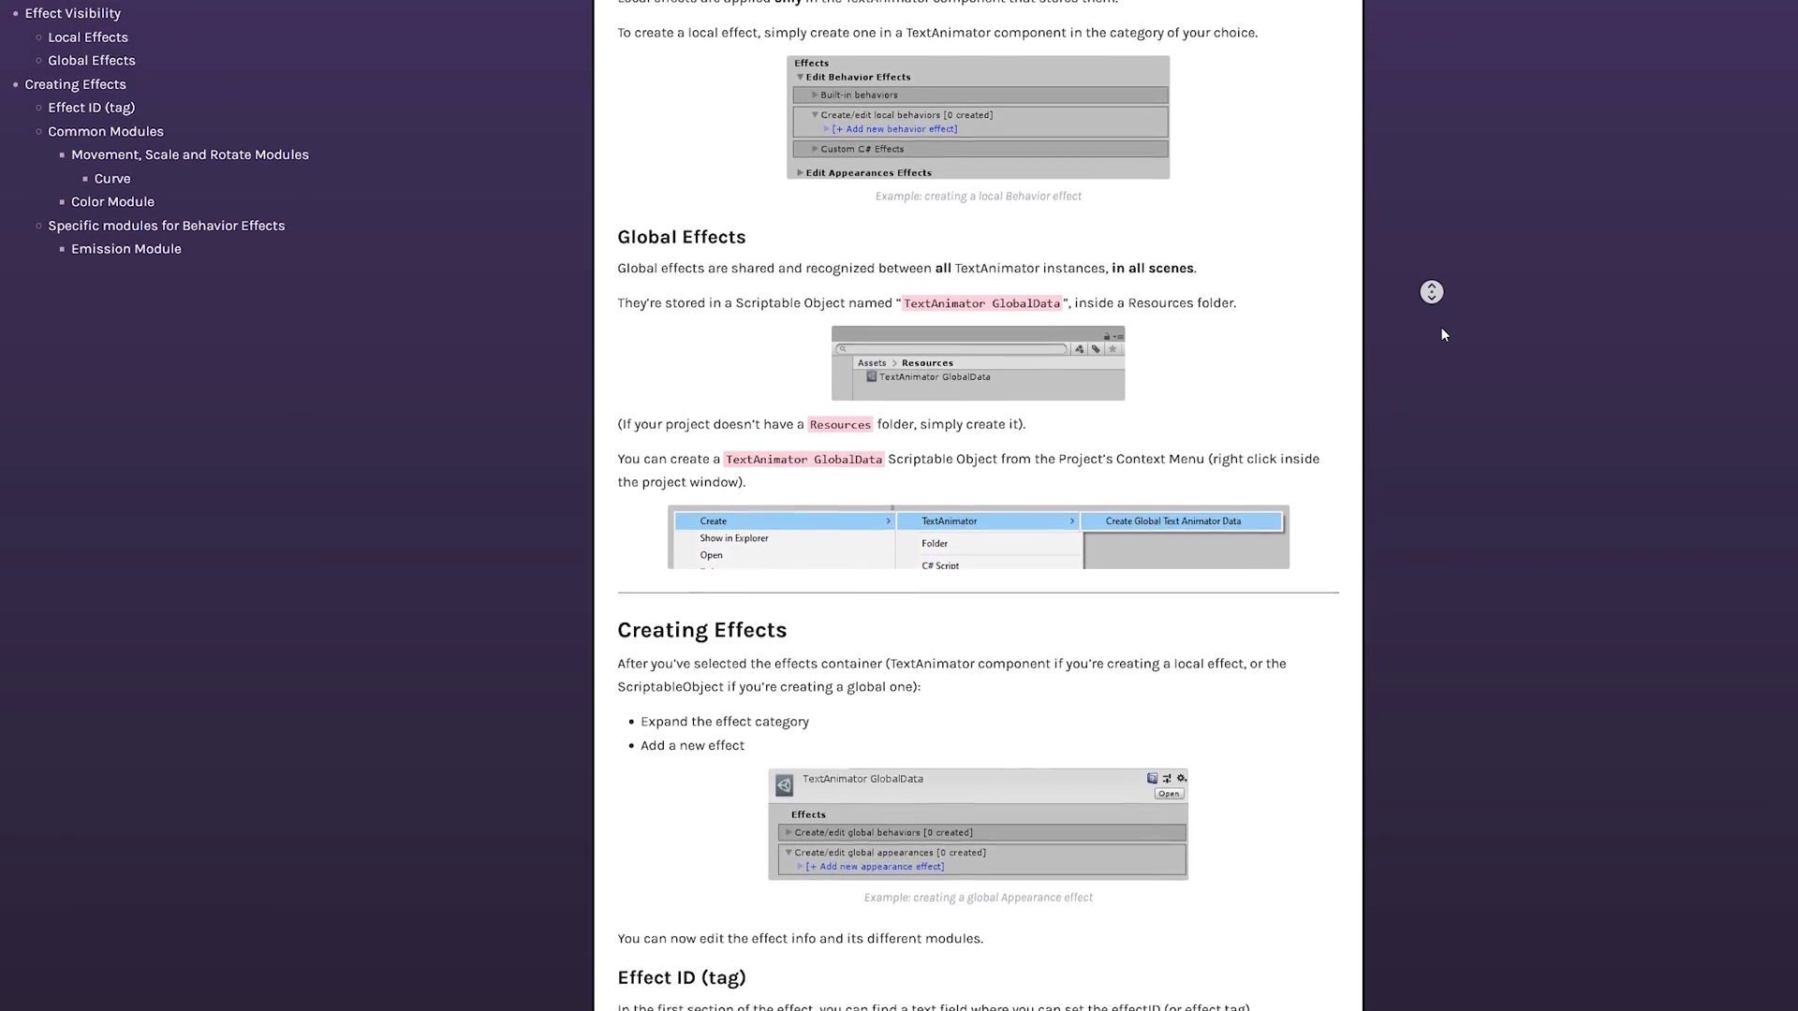
scroll(1441, 334, down, 7)
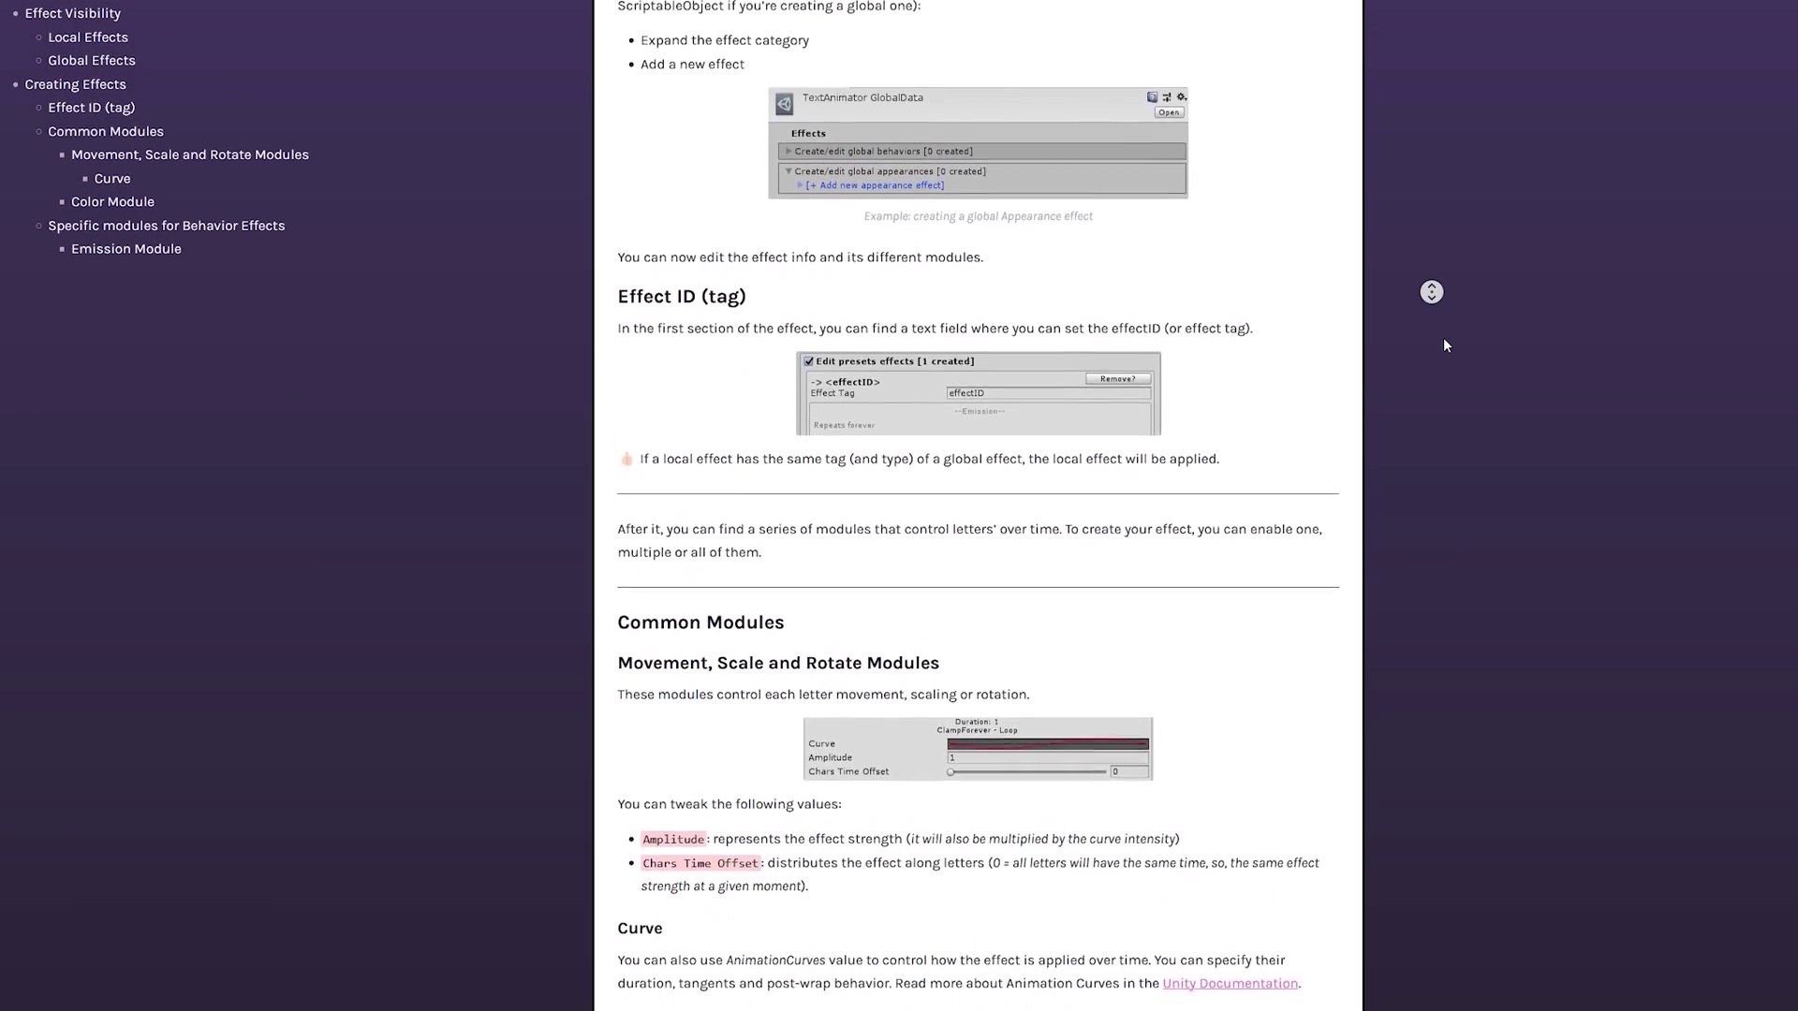
scroll(1444, 341, down, 8)
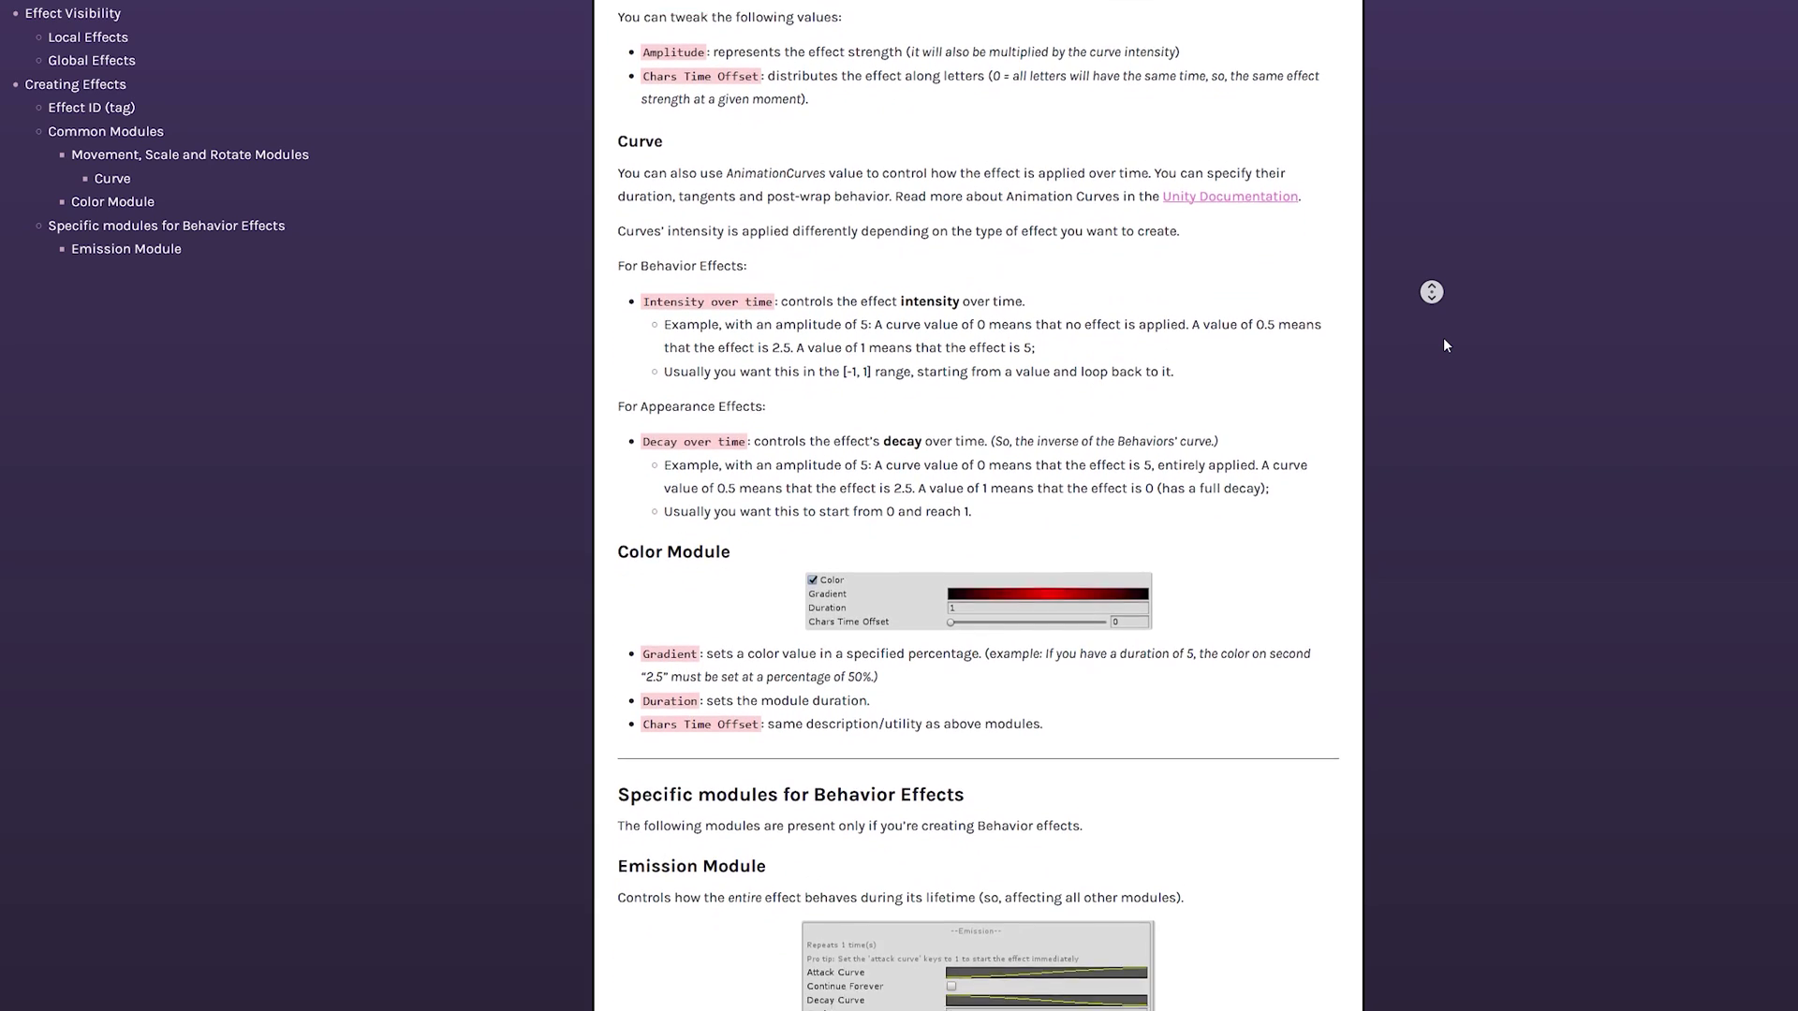
scroll(1445, 345, down, 3)
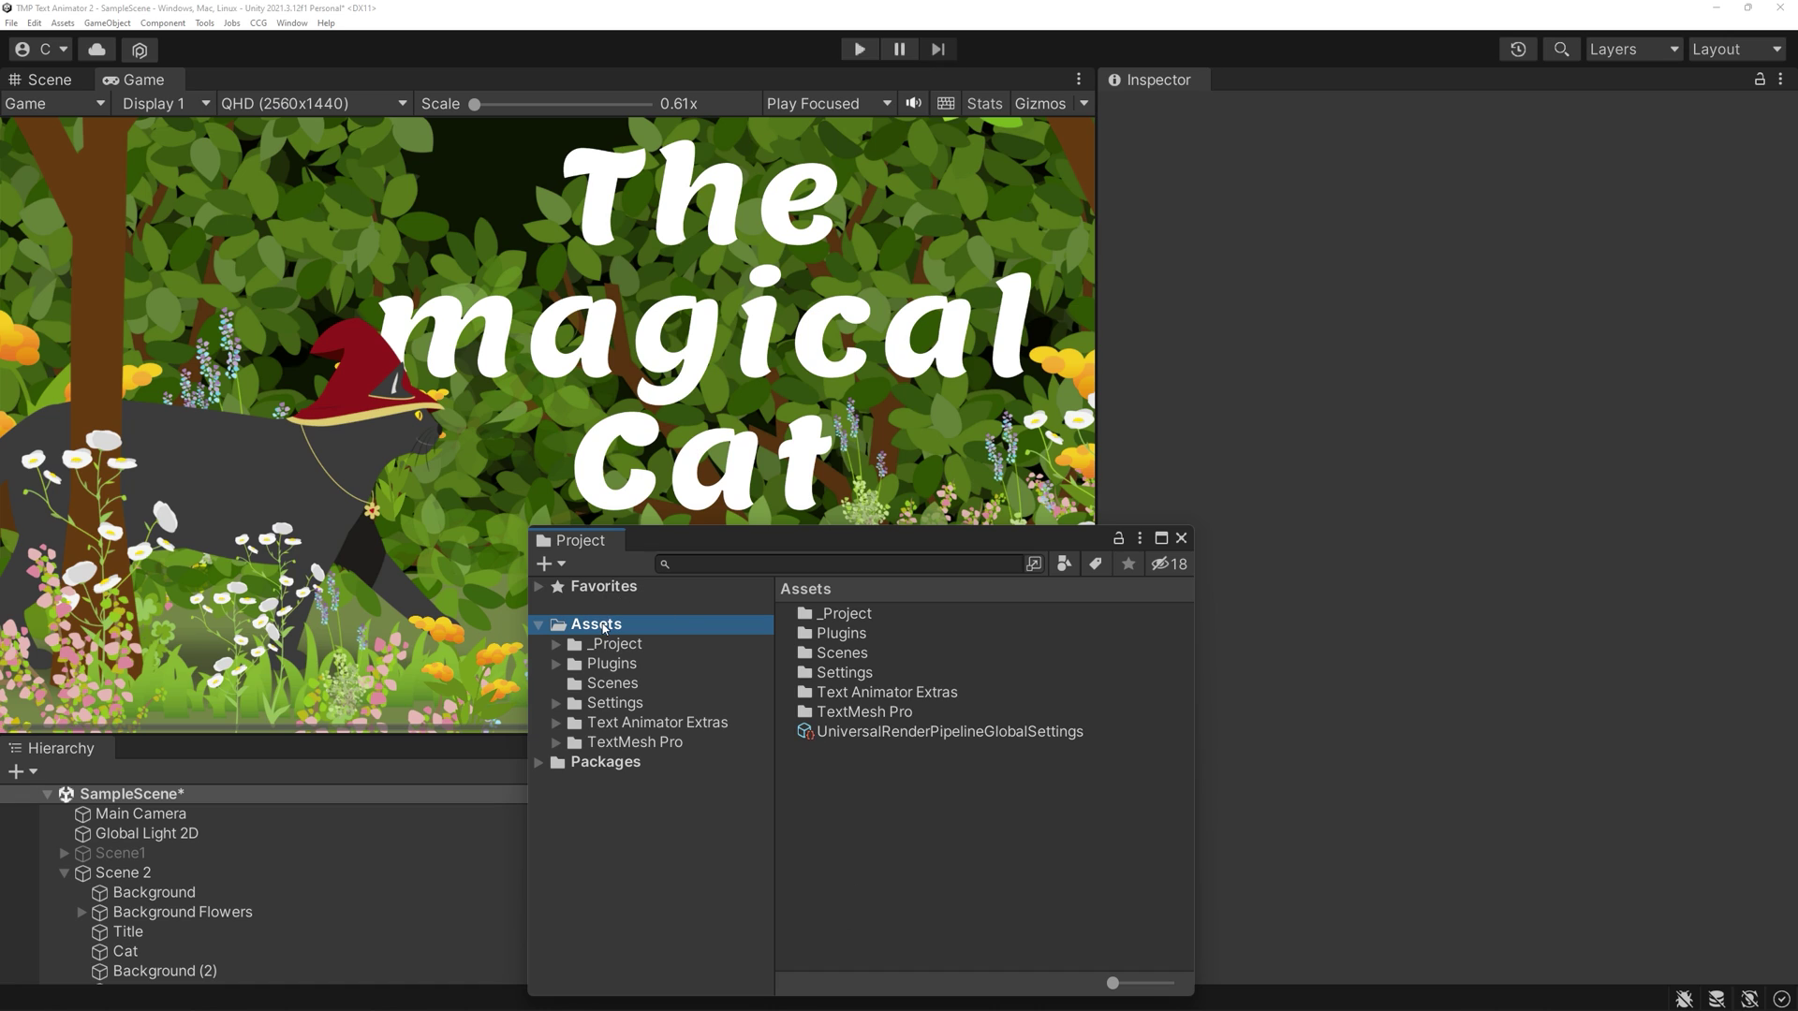
Create a new folder named Resources in the project's Assets folder.
right_click(604, 633)
mouse_move(740, 251)
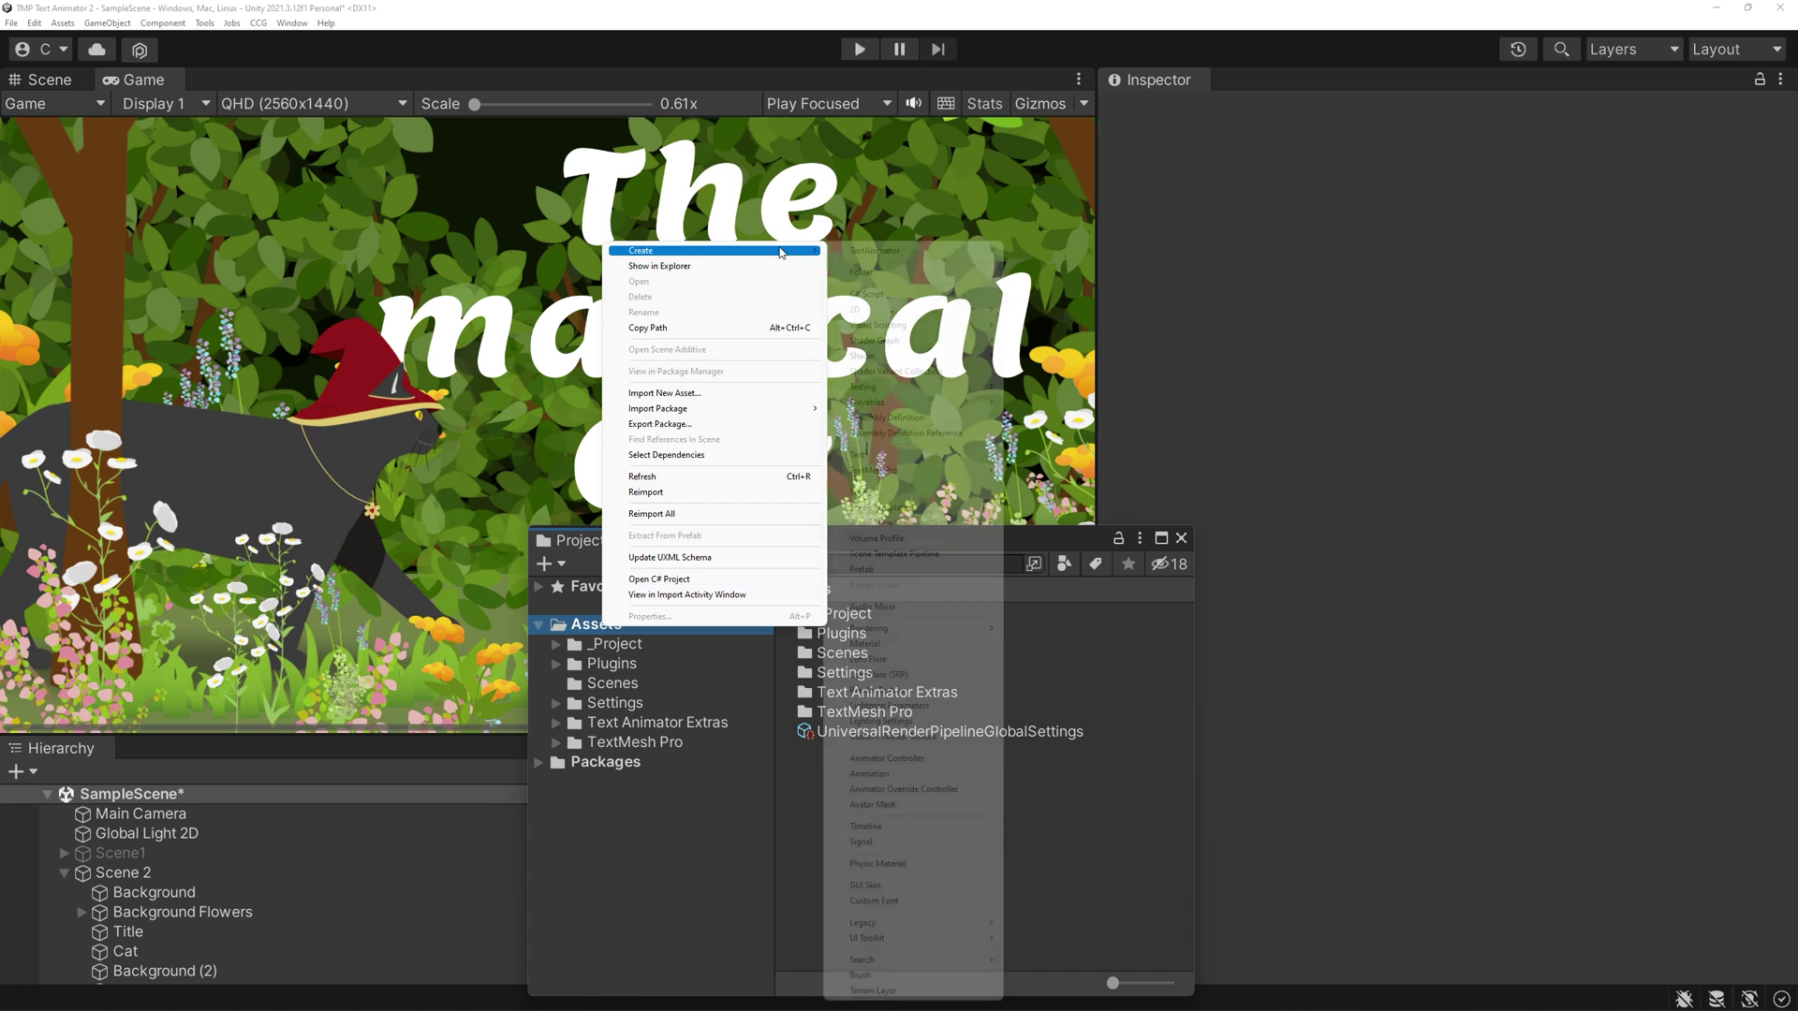
click(896, 273)
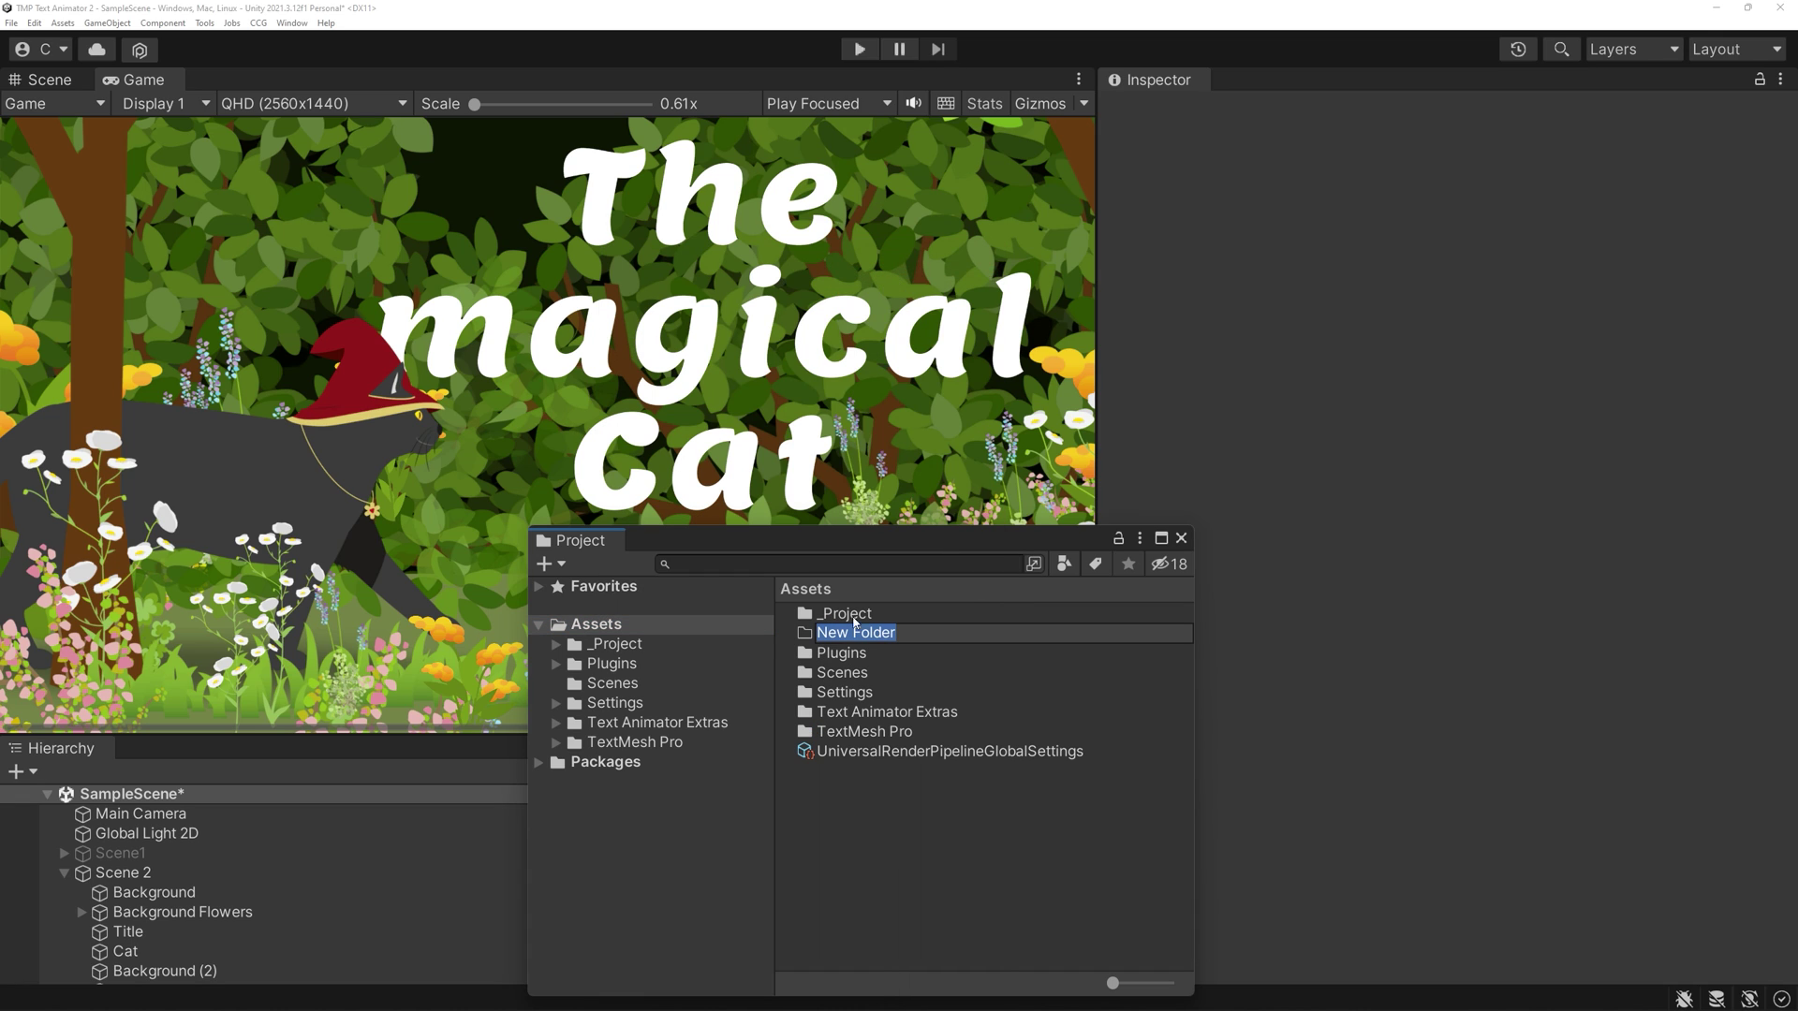
text(Resources)
key(Return)
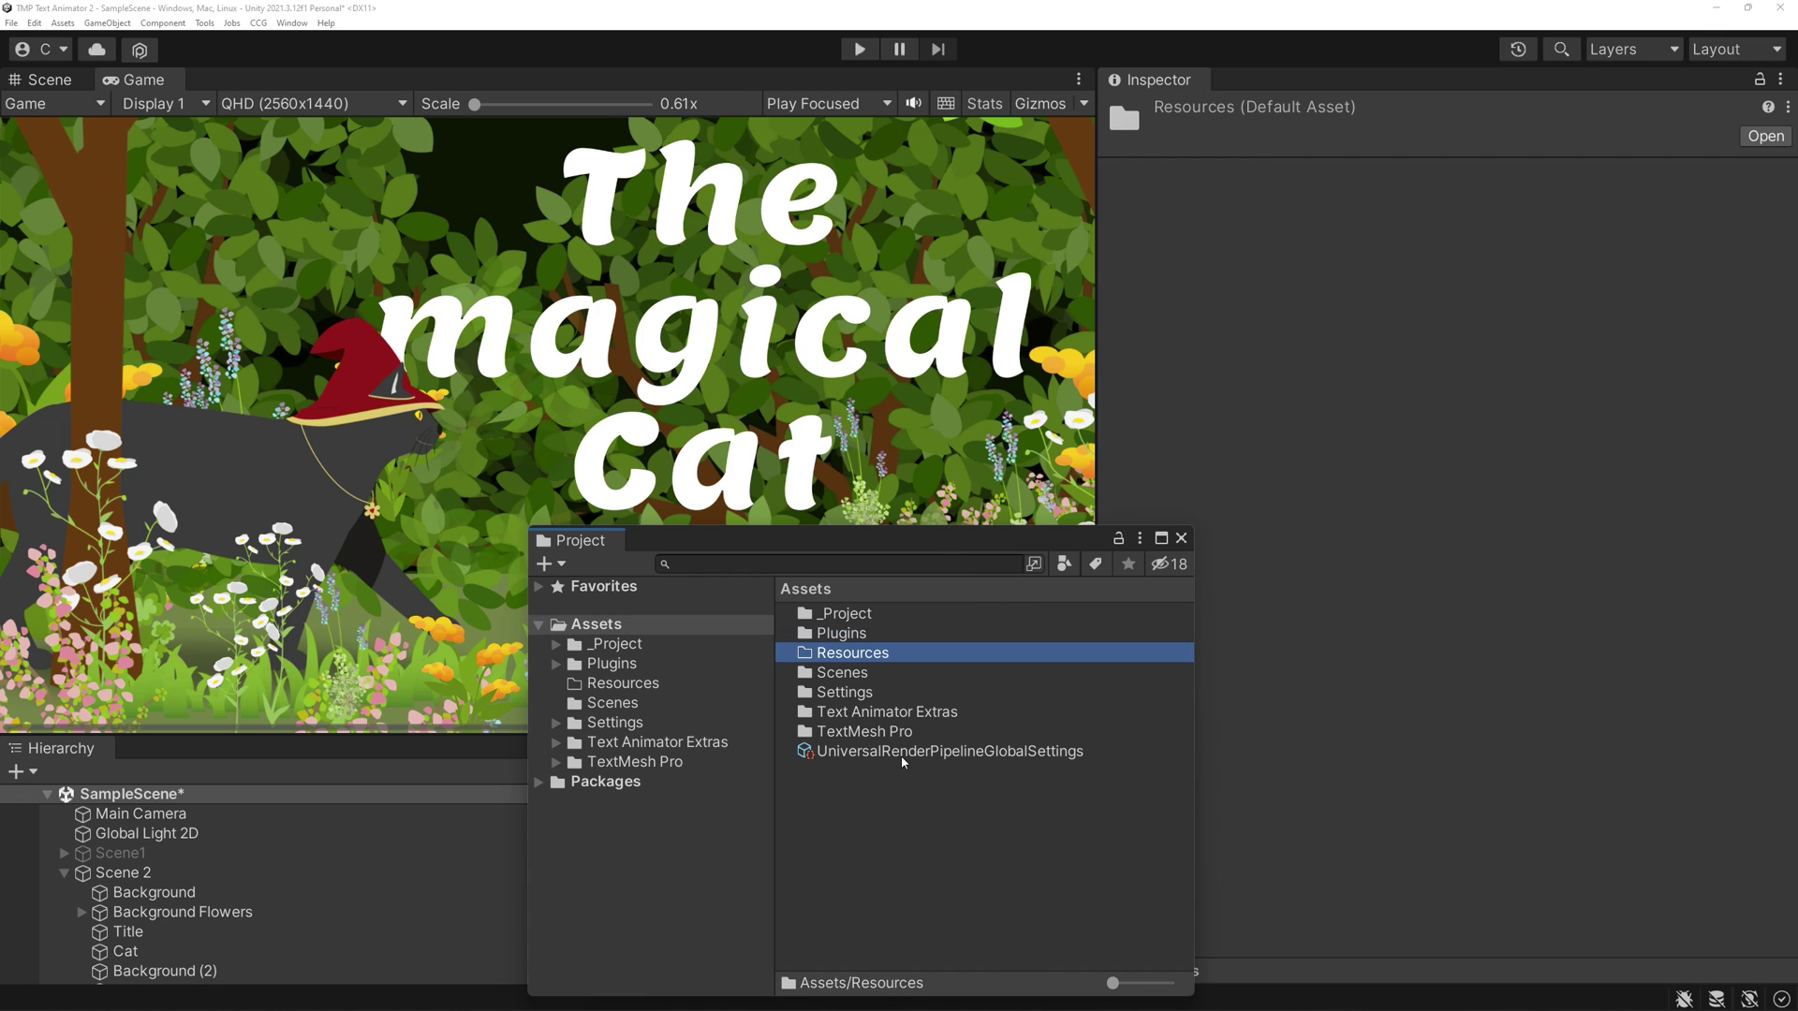
Create a Global Text Animator Data asset in the Resources folder with its default name, and close the Project window.
double_click(881, 653)
right_click(834, 711)
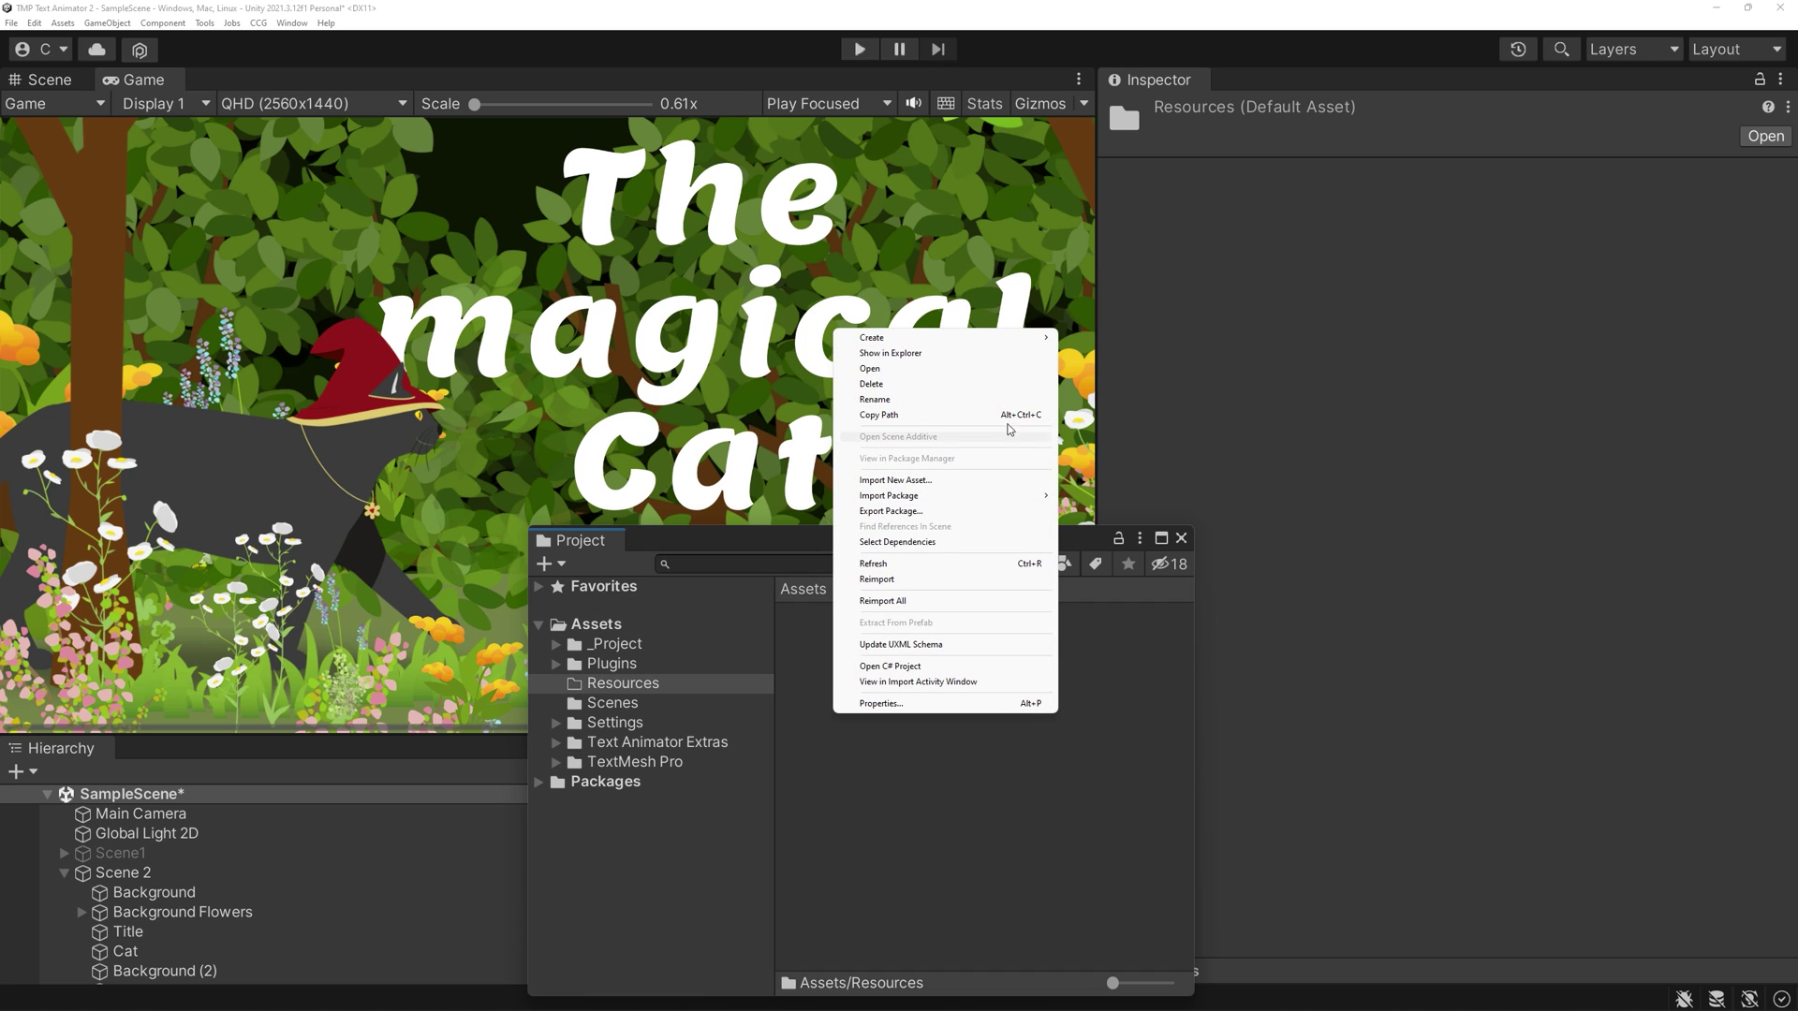
mouse_move(1011, 337)
mouse_move(1170, 263)
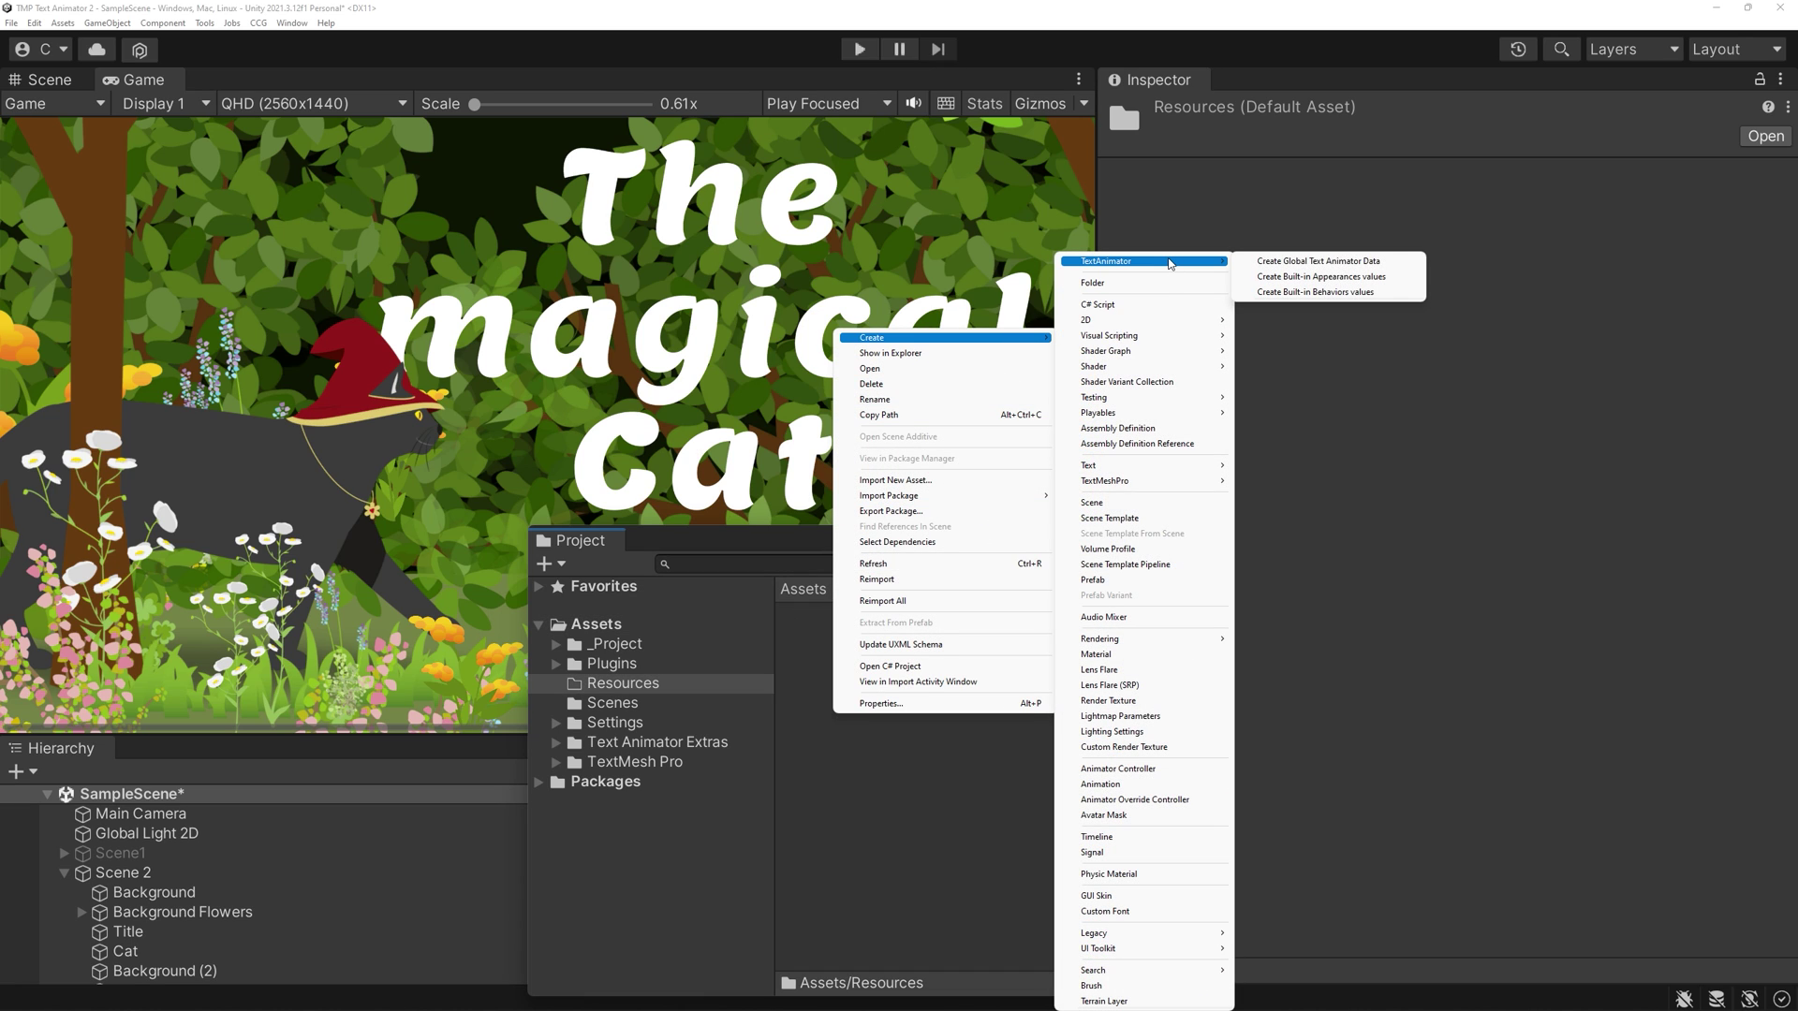
click(1317, 262)
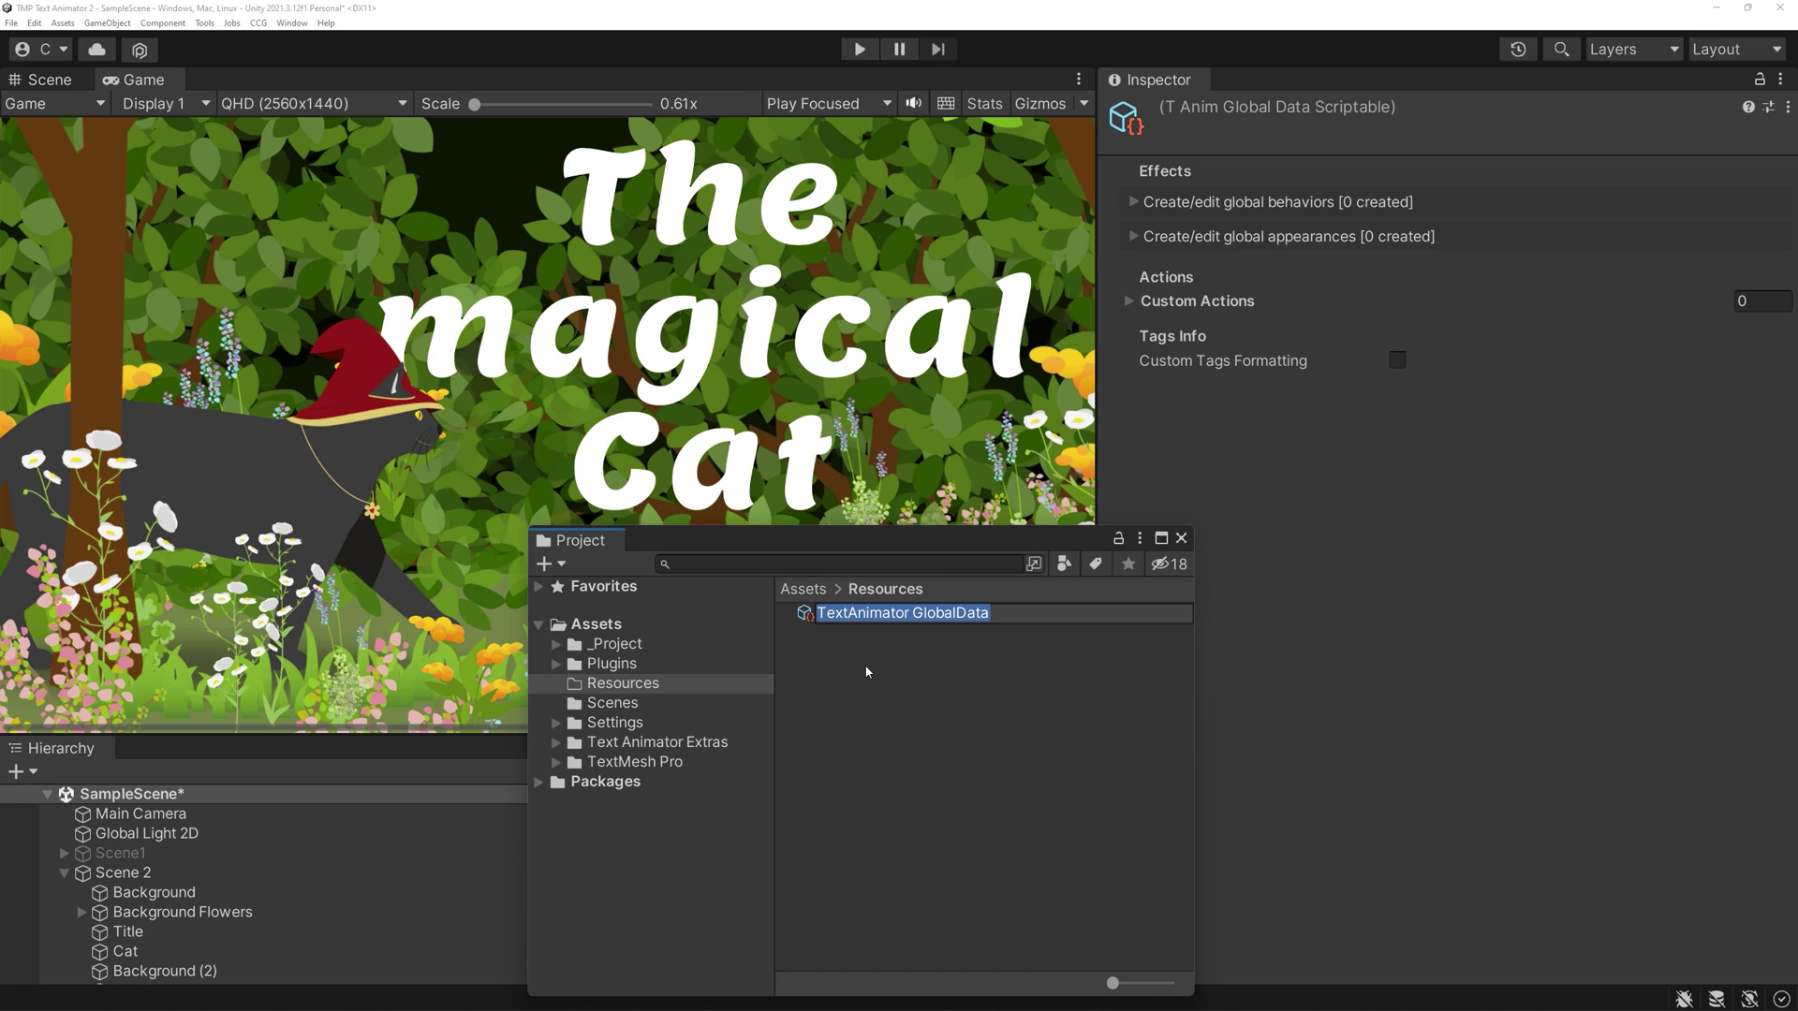
key(Return)
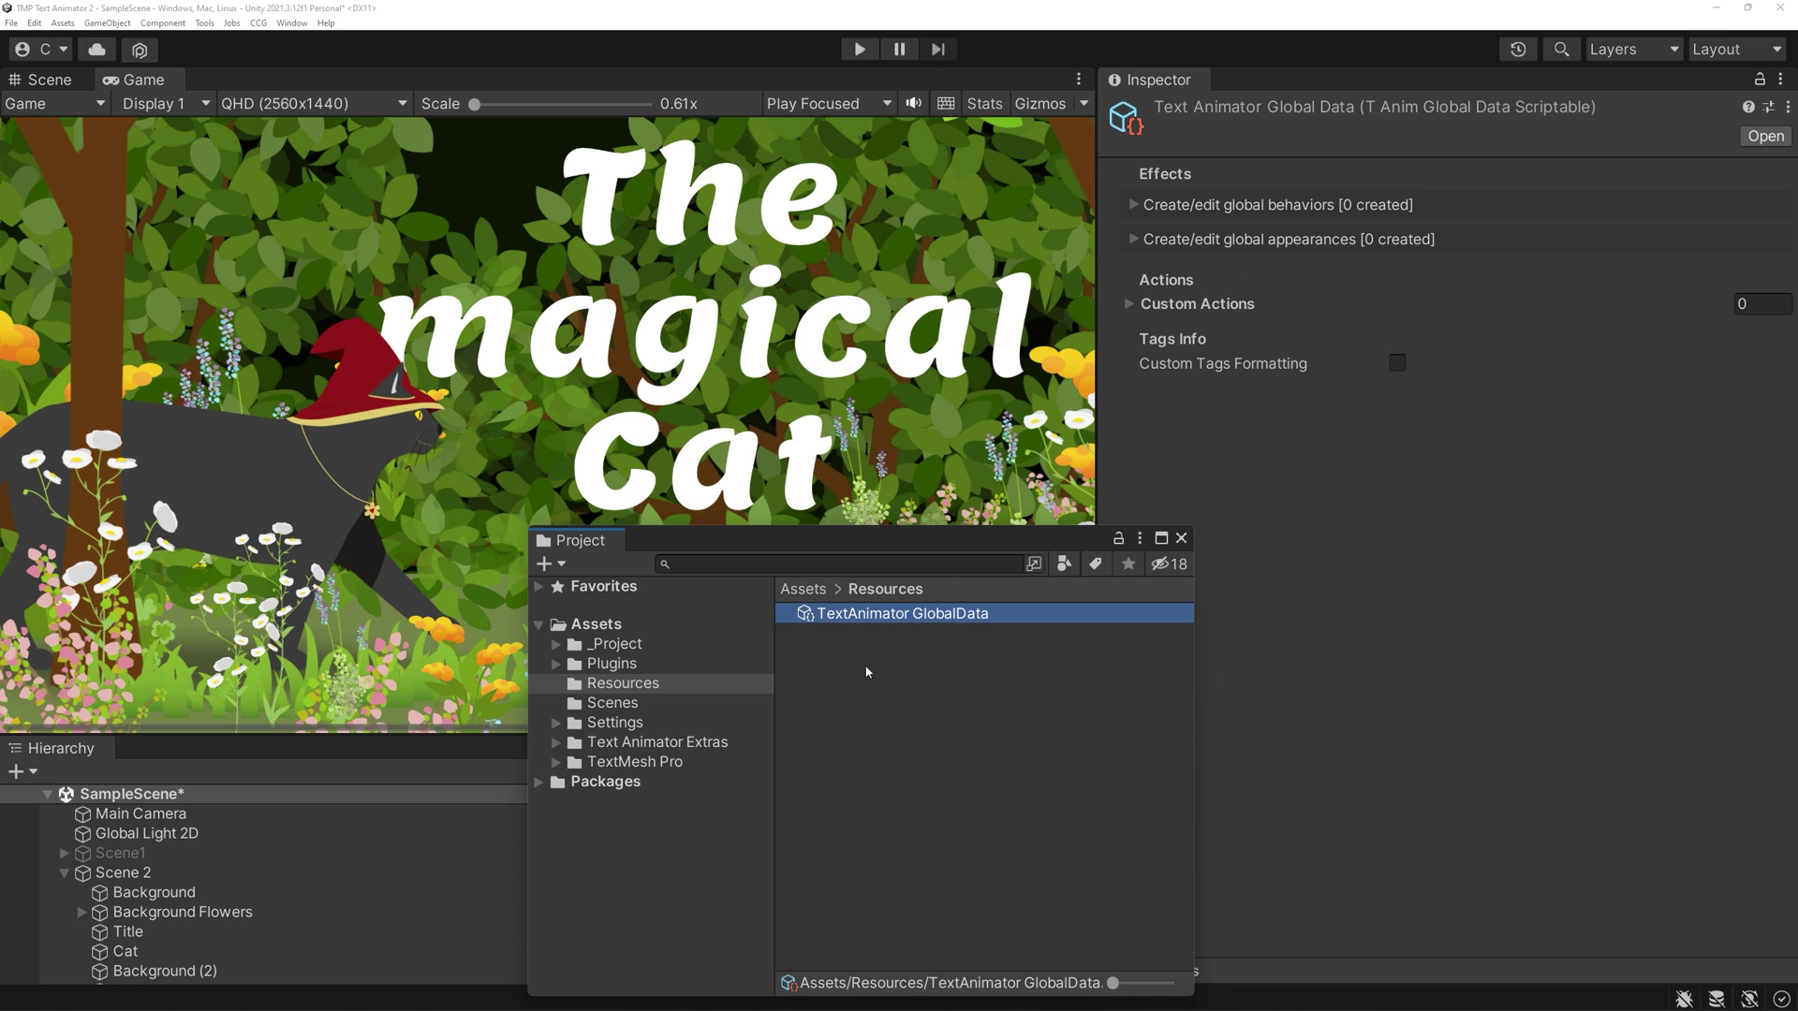
click(1182, 539)
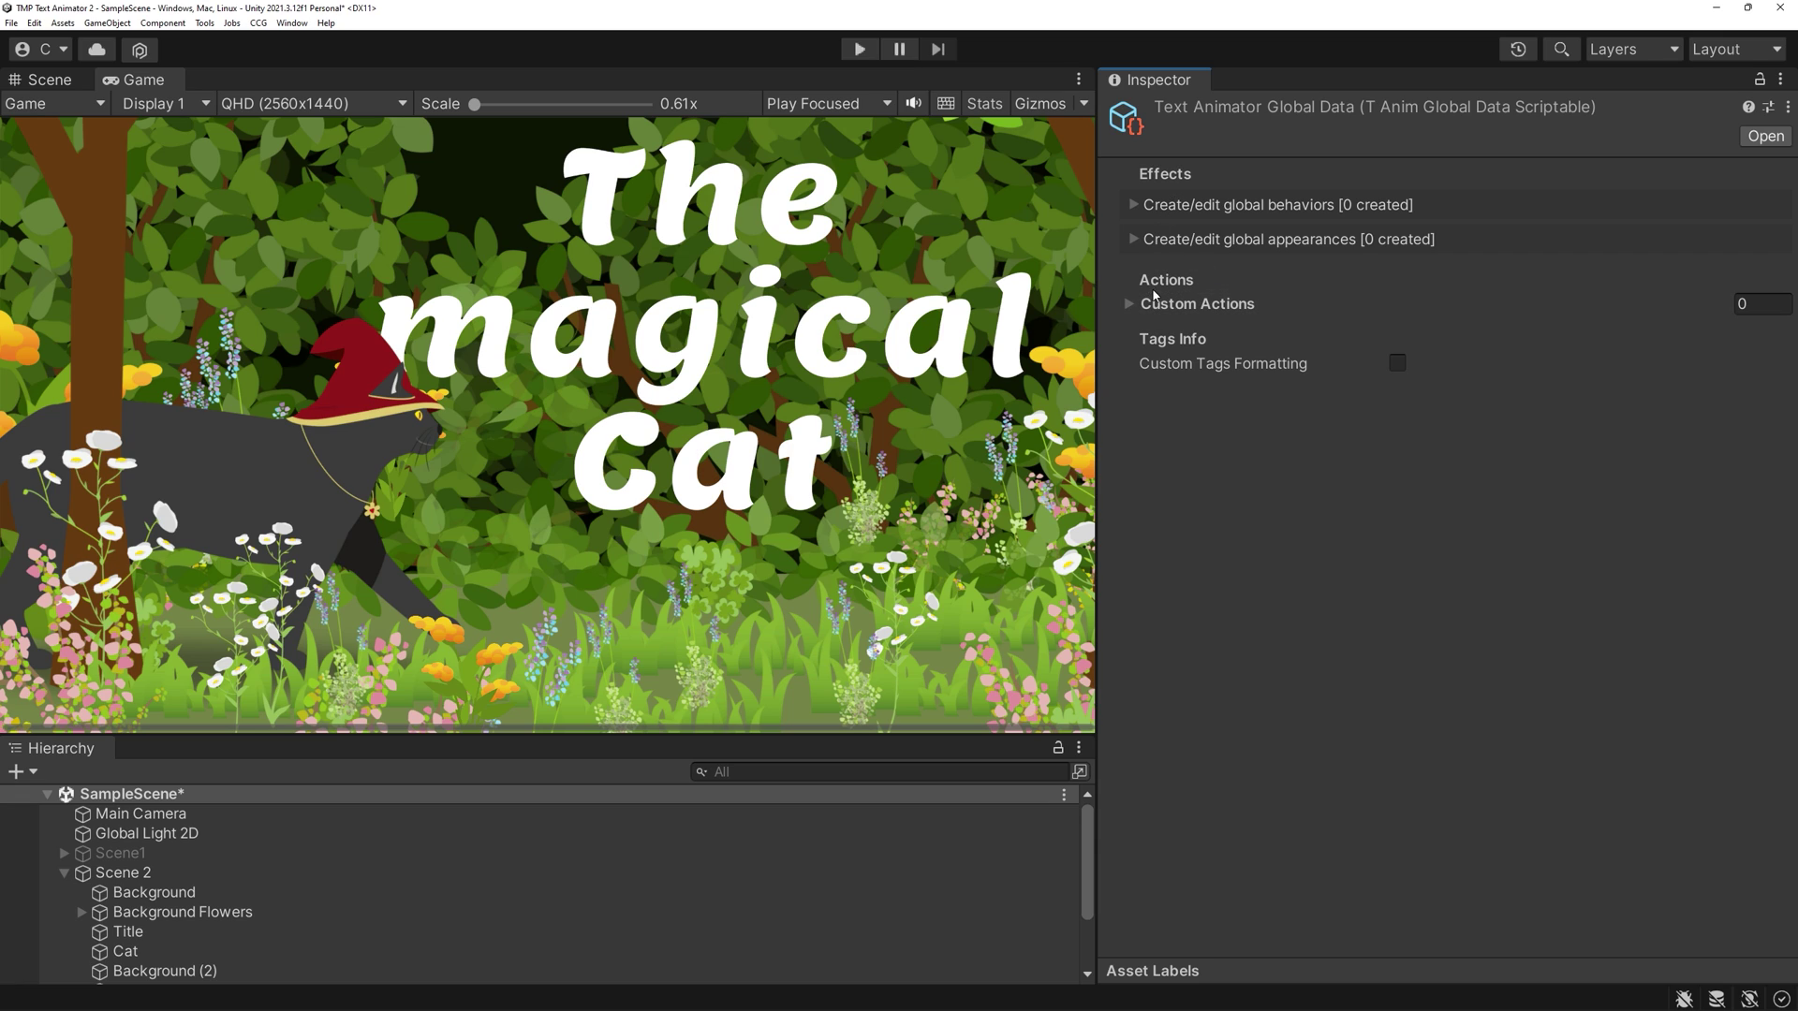
Add a new global behavior effect to the global data asset and set its effect tag to squeak.
click(1135, 205)
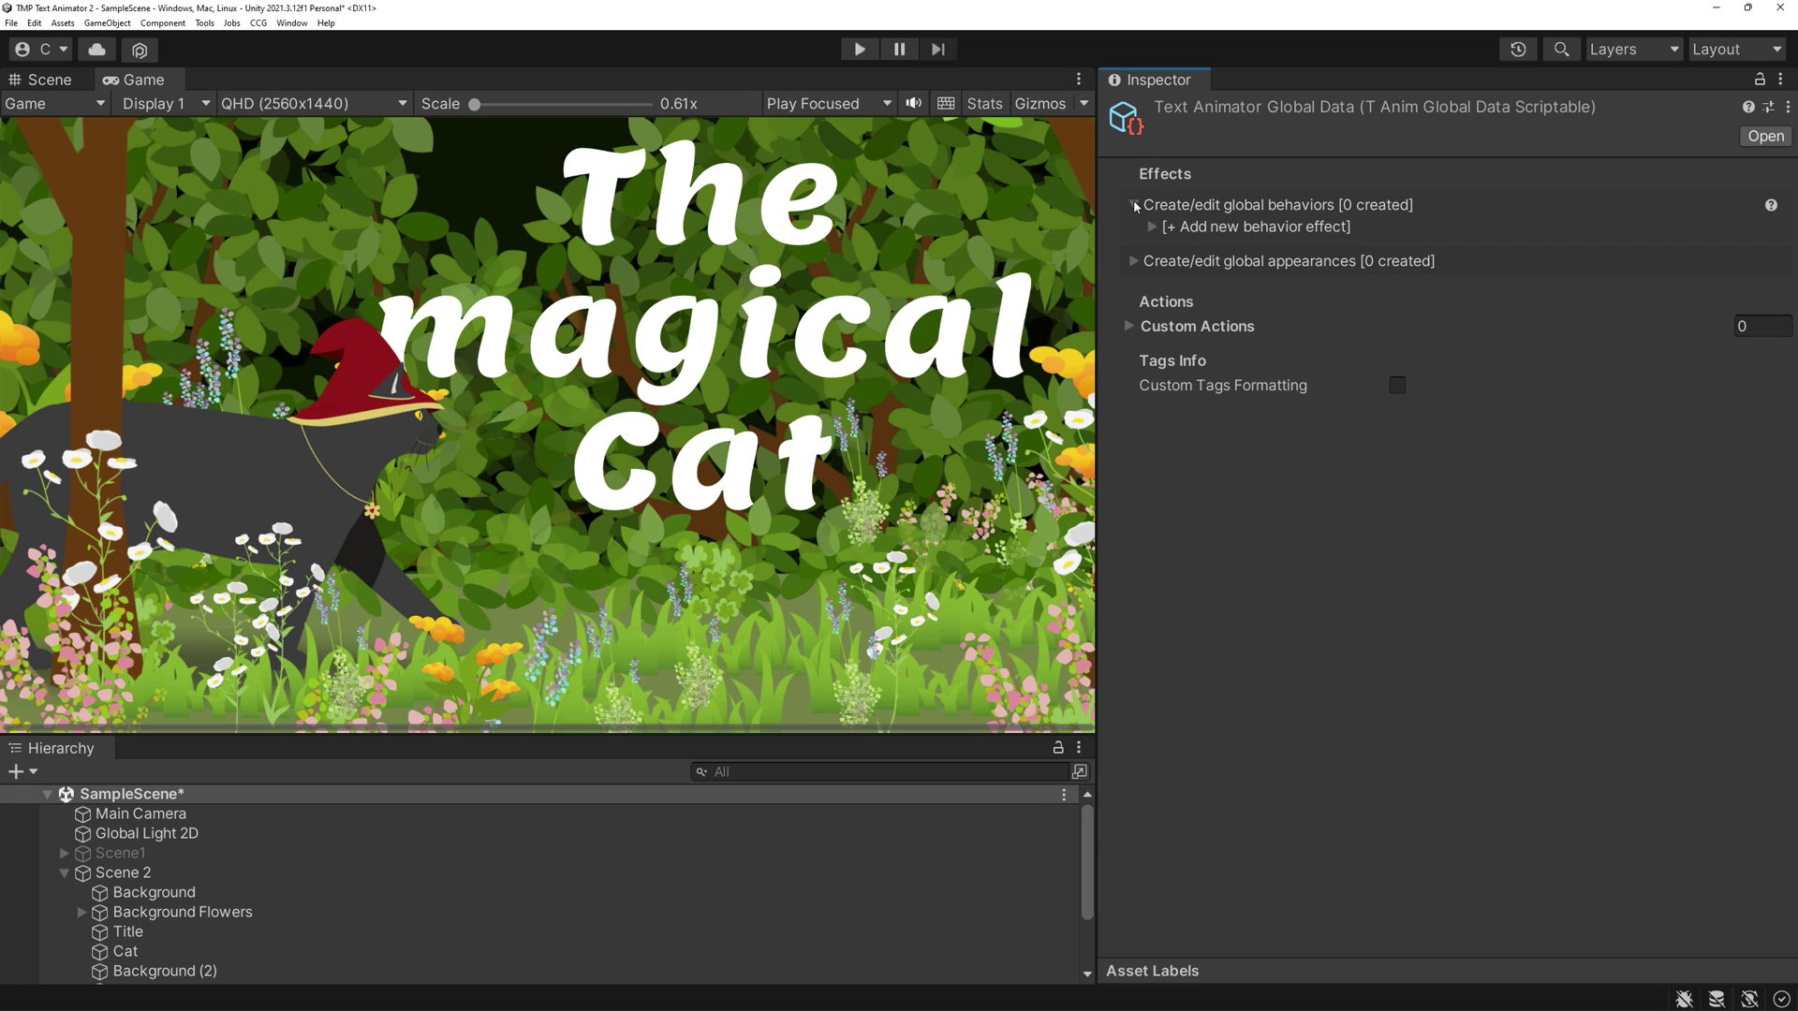
click(1153, 227)
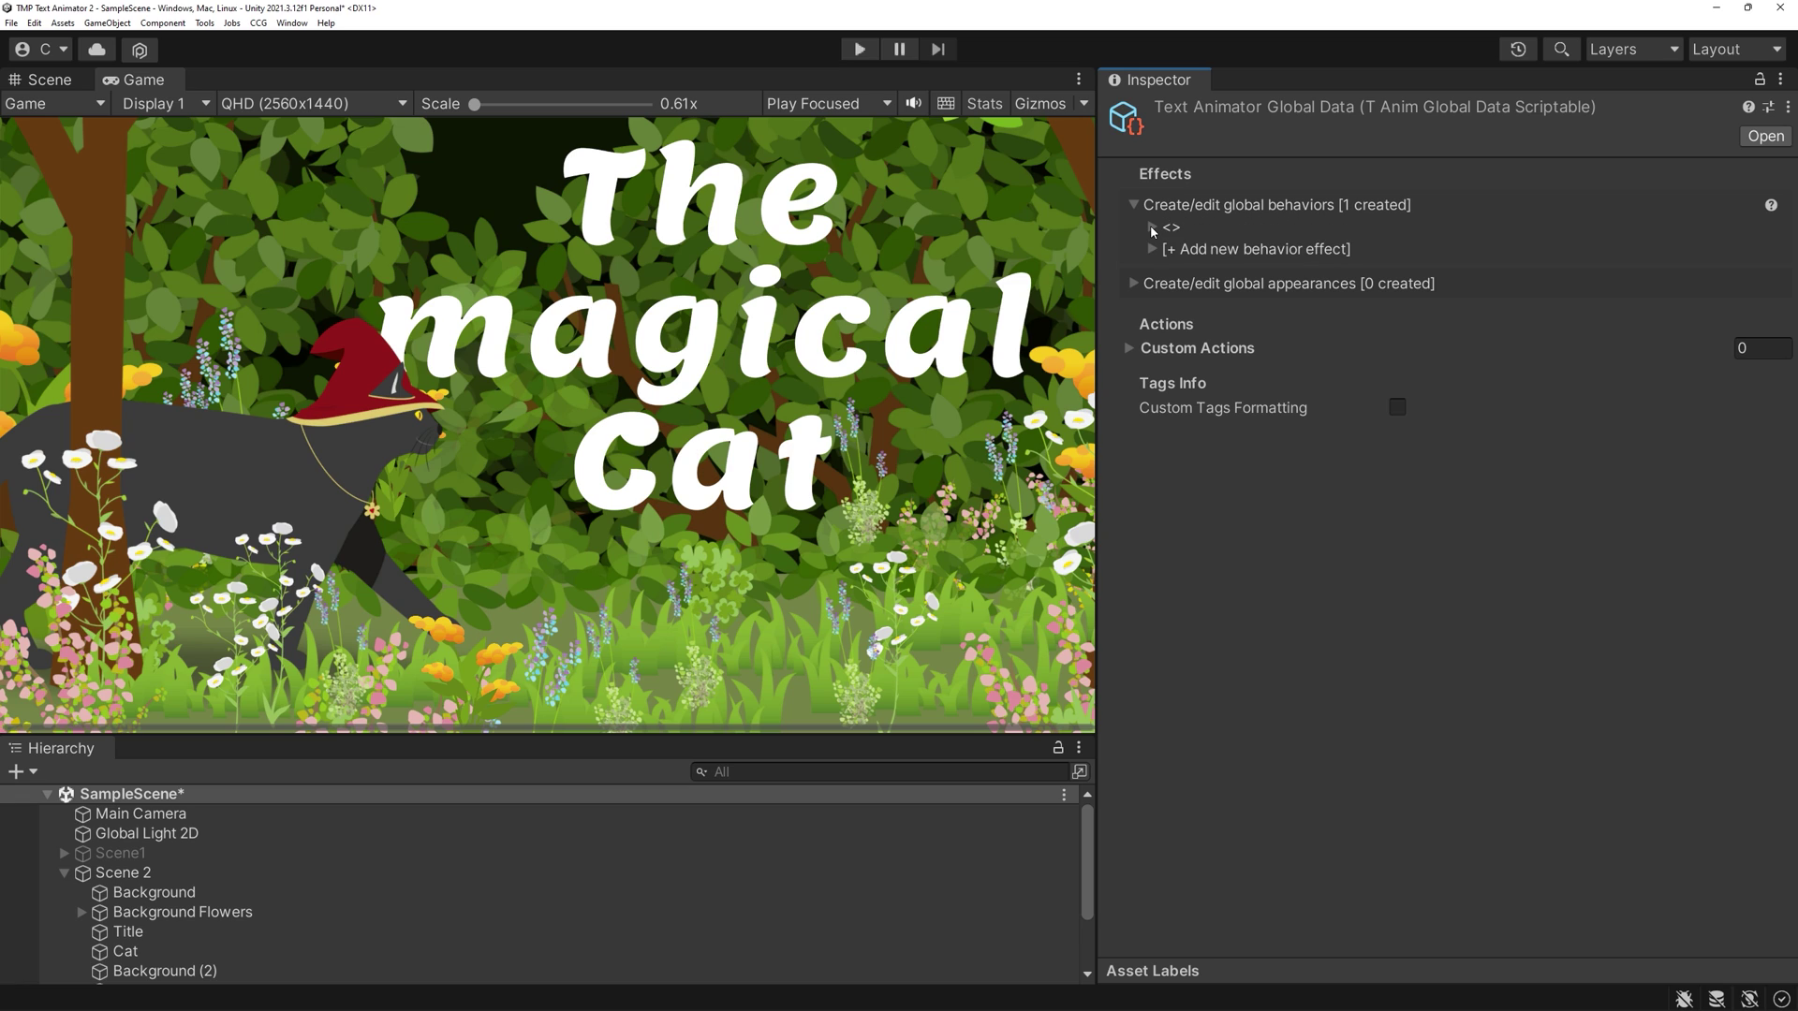
click(1152, 228)
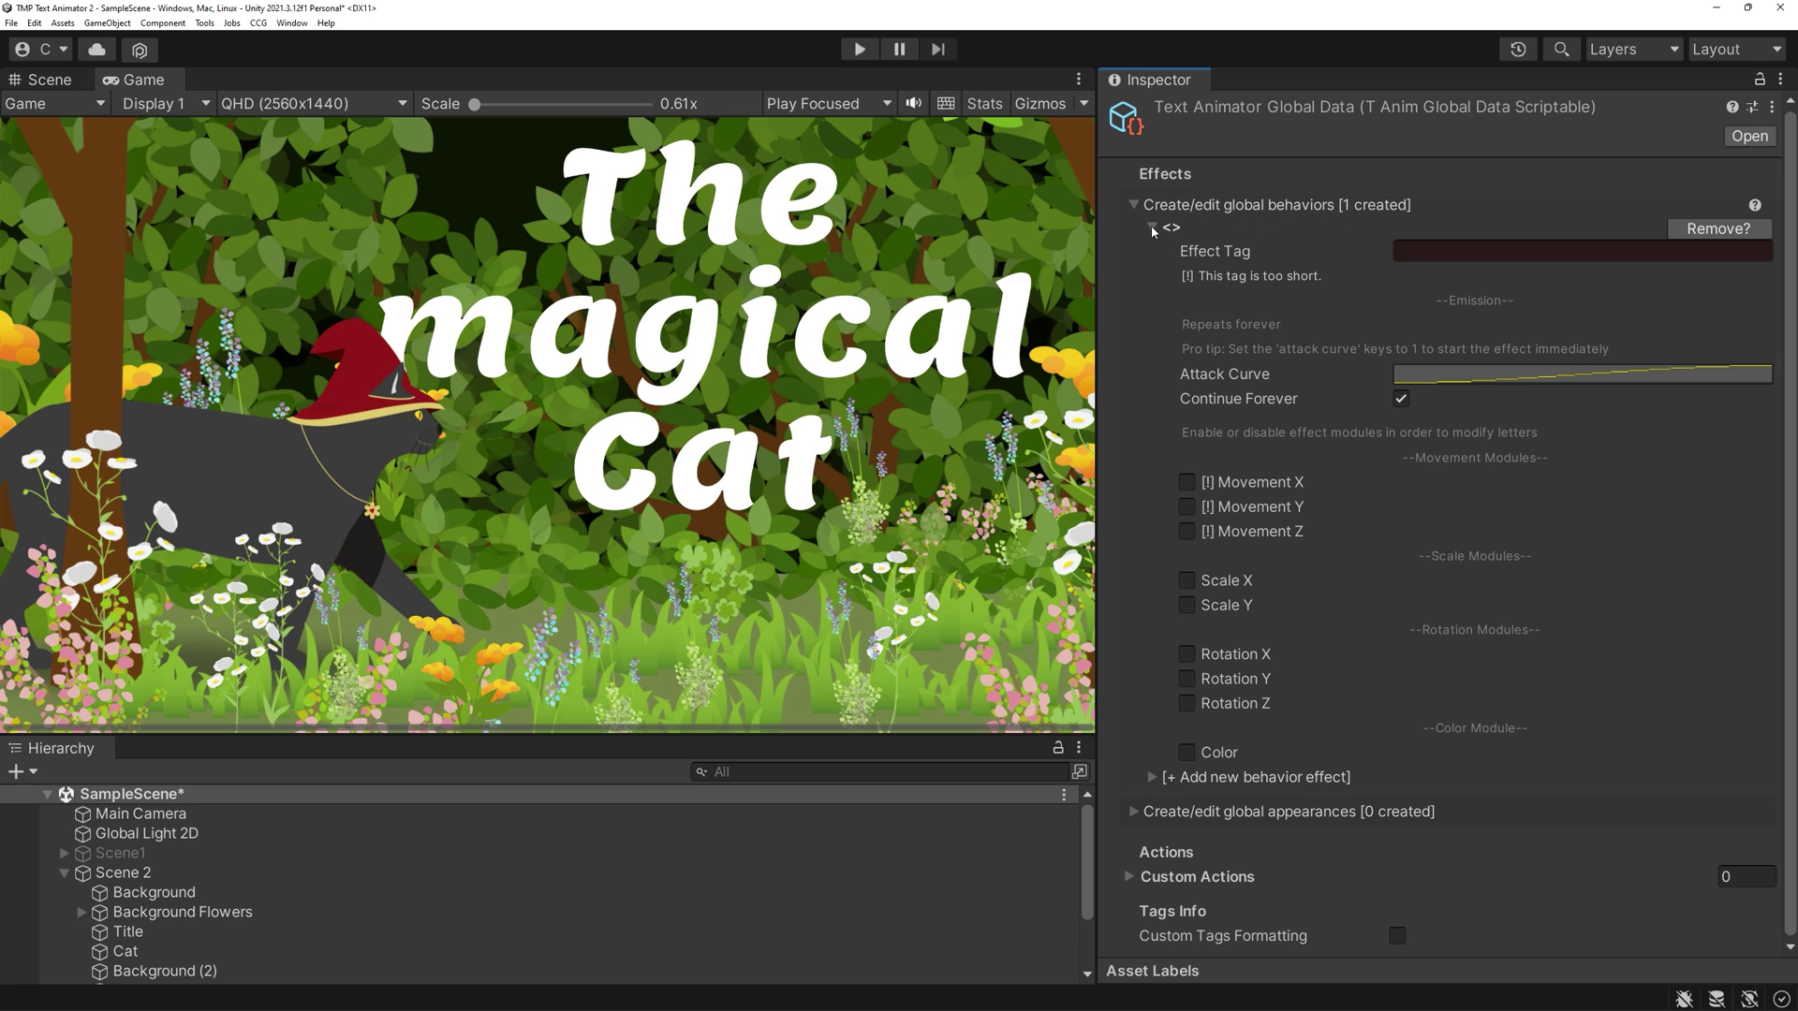
text(squeak)
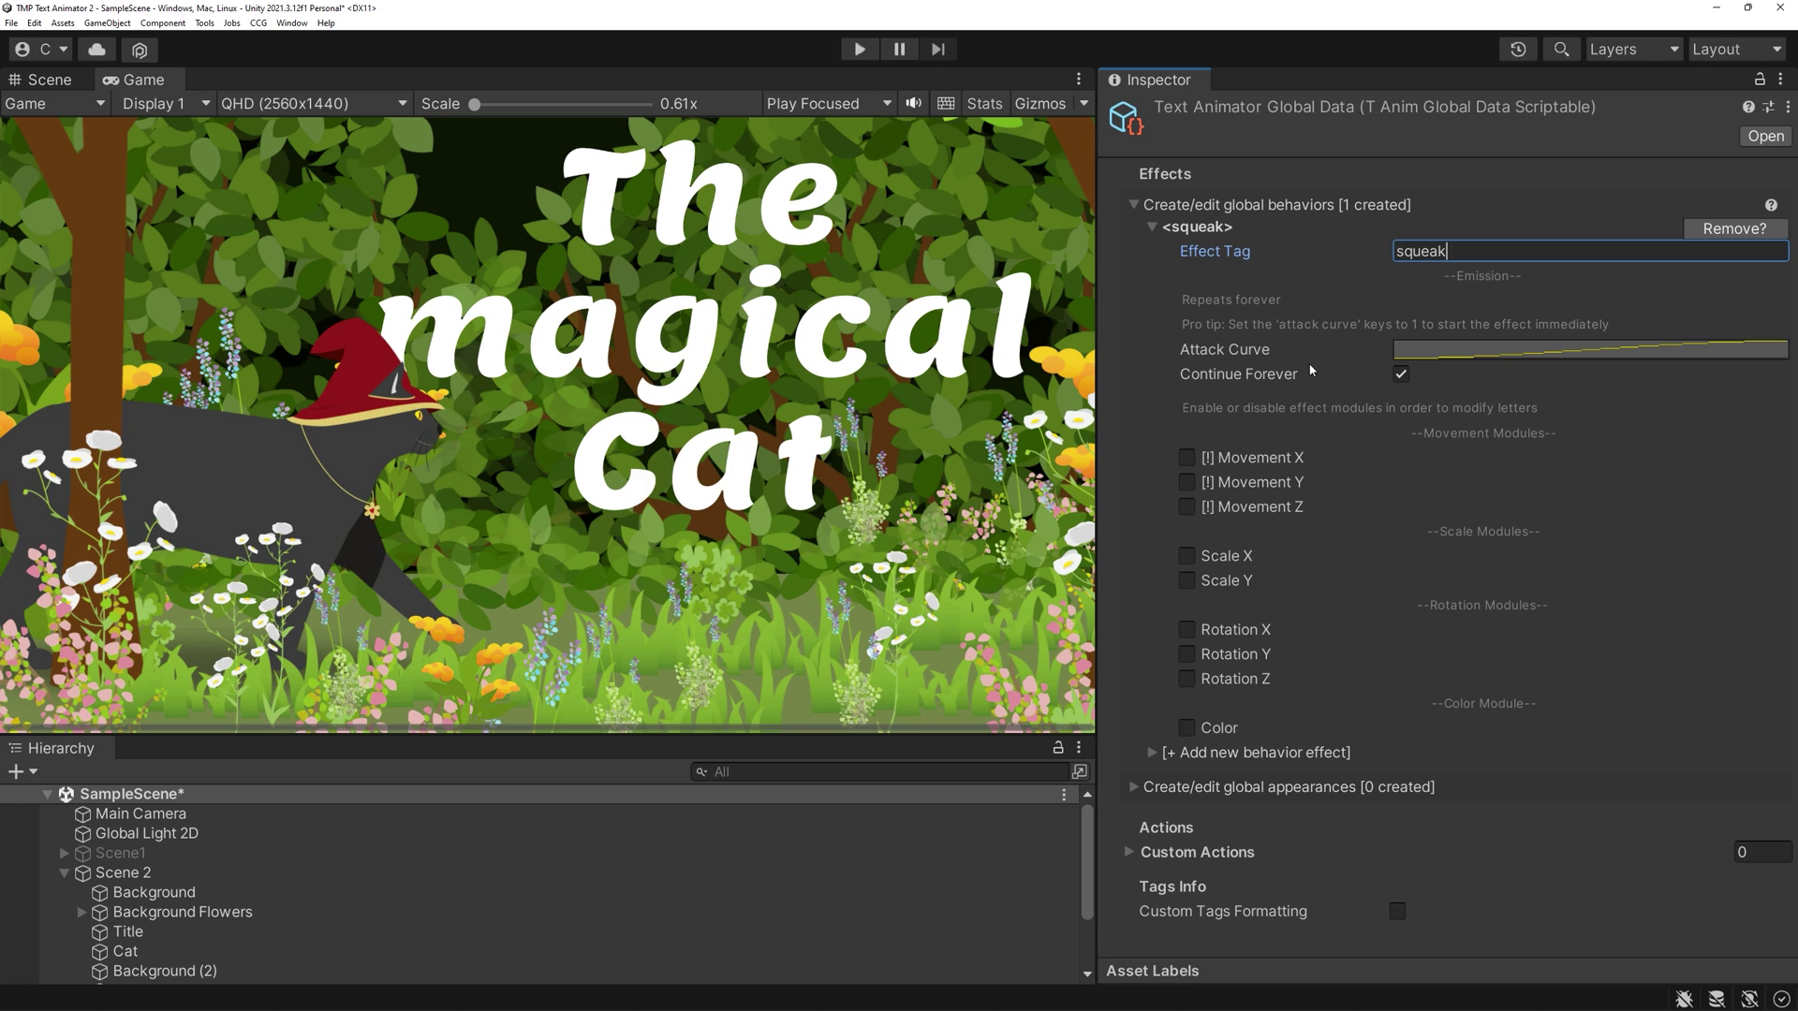
Try the squeak effect's Movement X and Scale X modules, switching each one back off.
click(1187, 459)
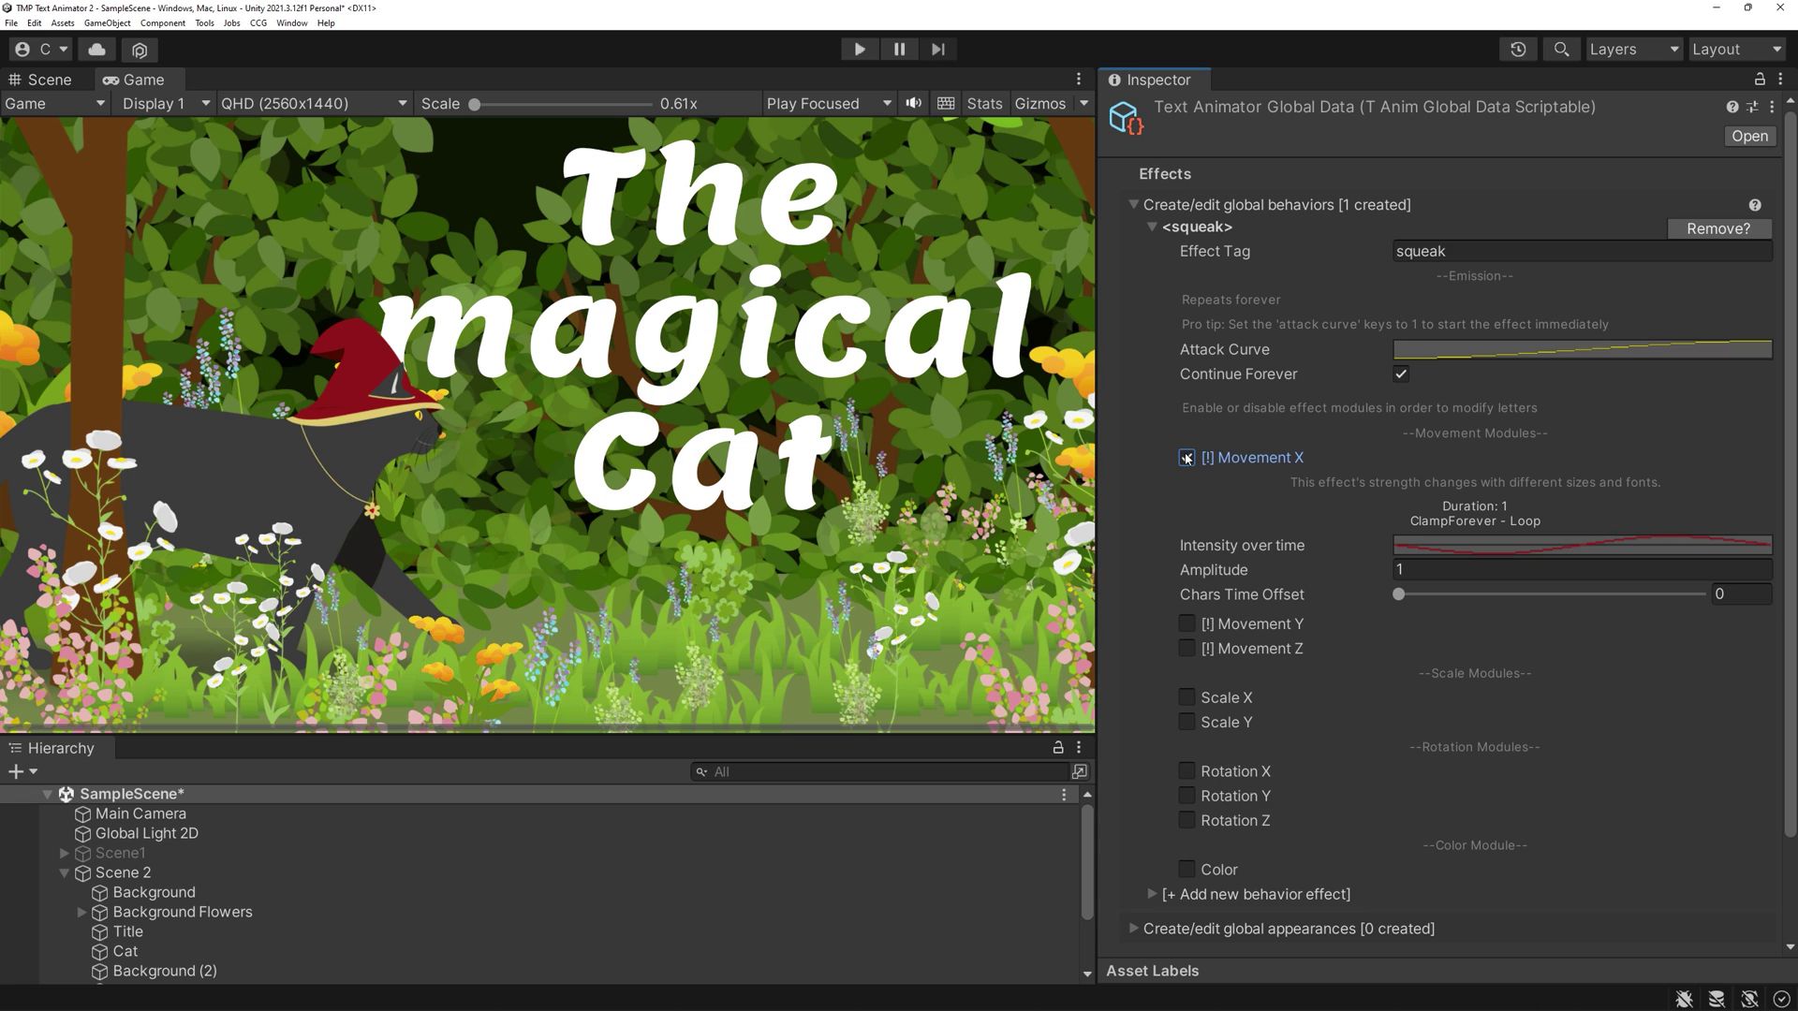
click(1187, 458)
click(1186, 556)
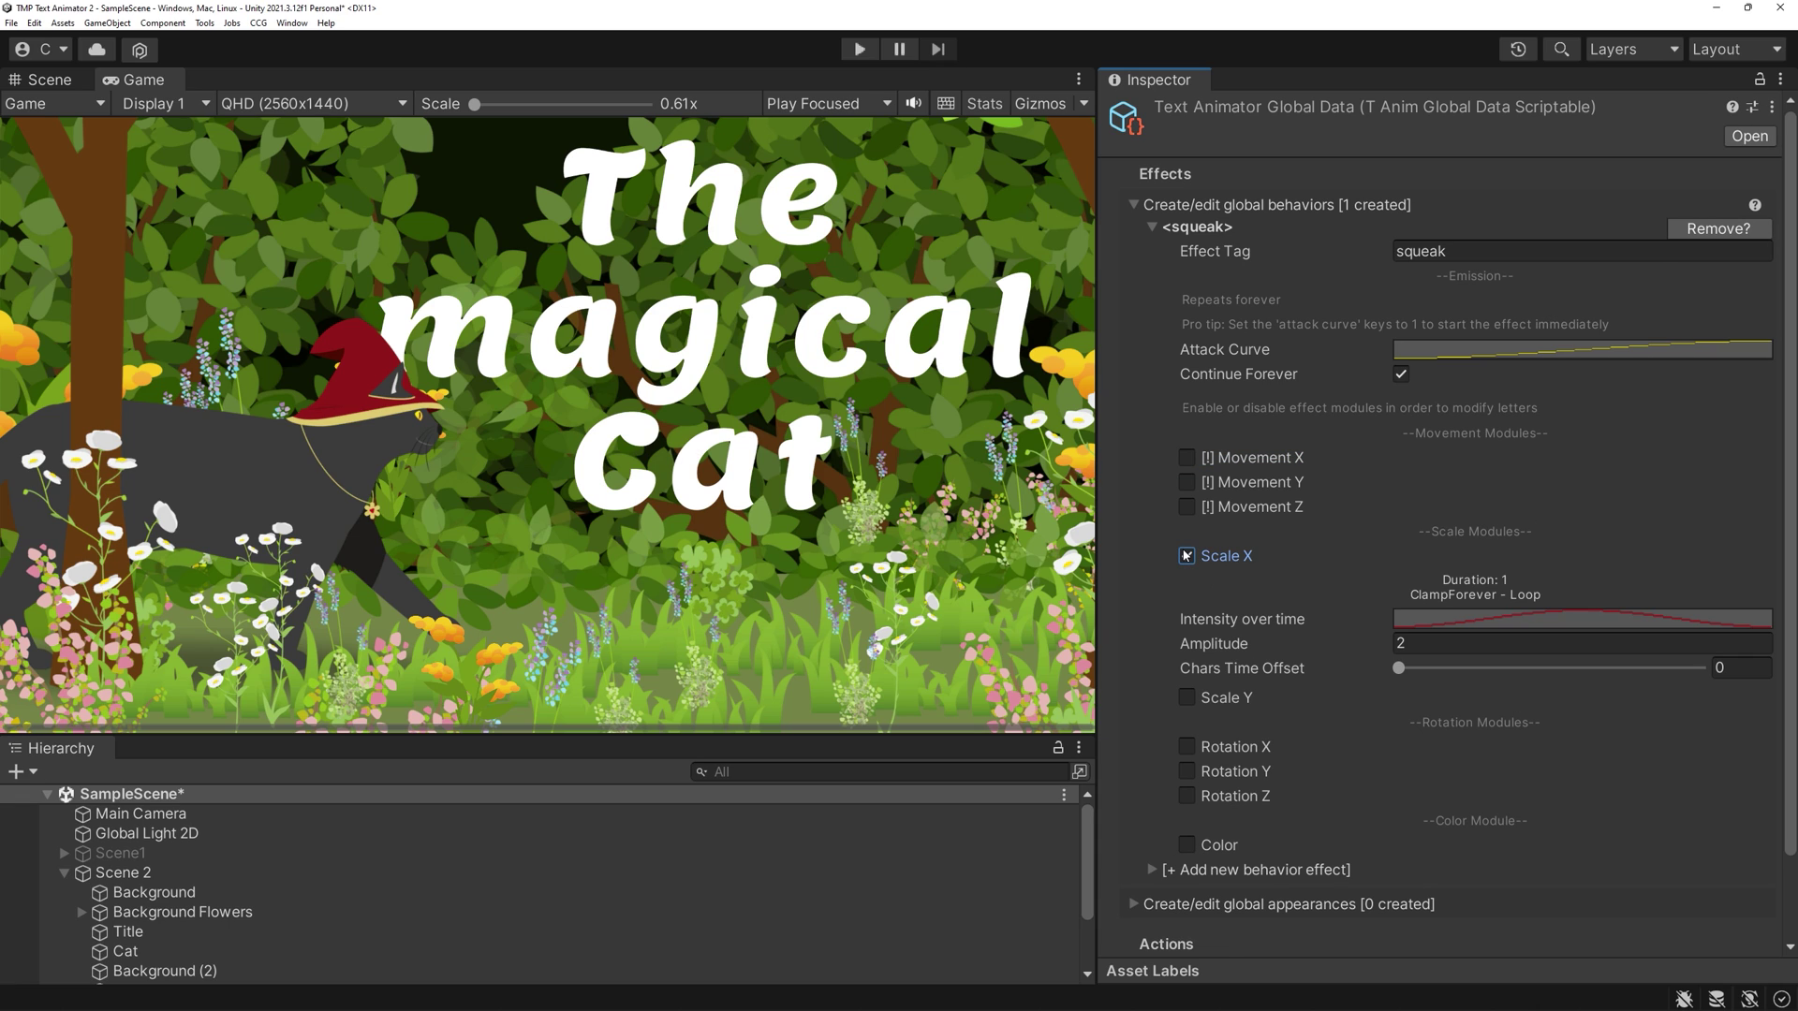
click(1186, 556)
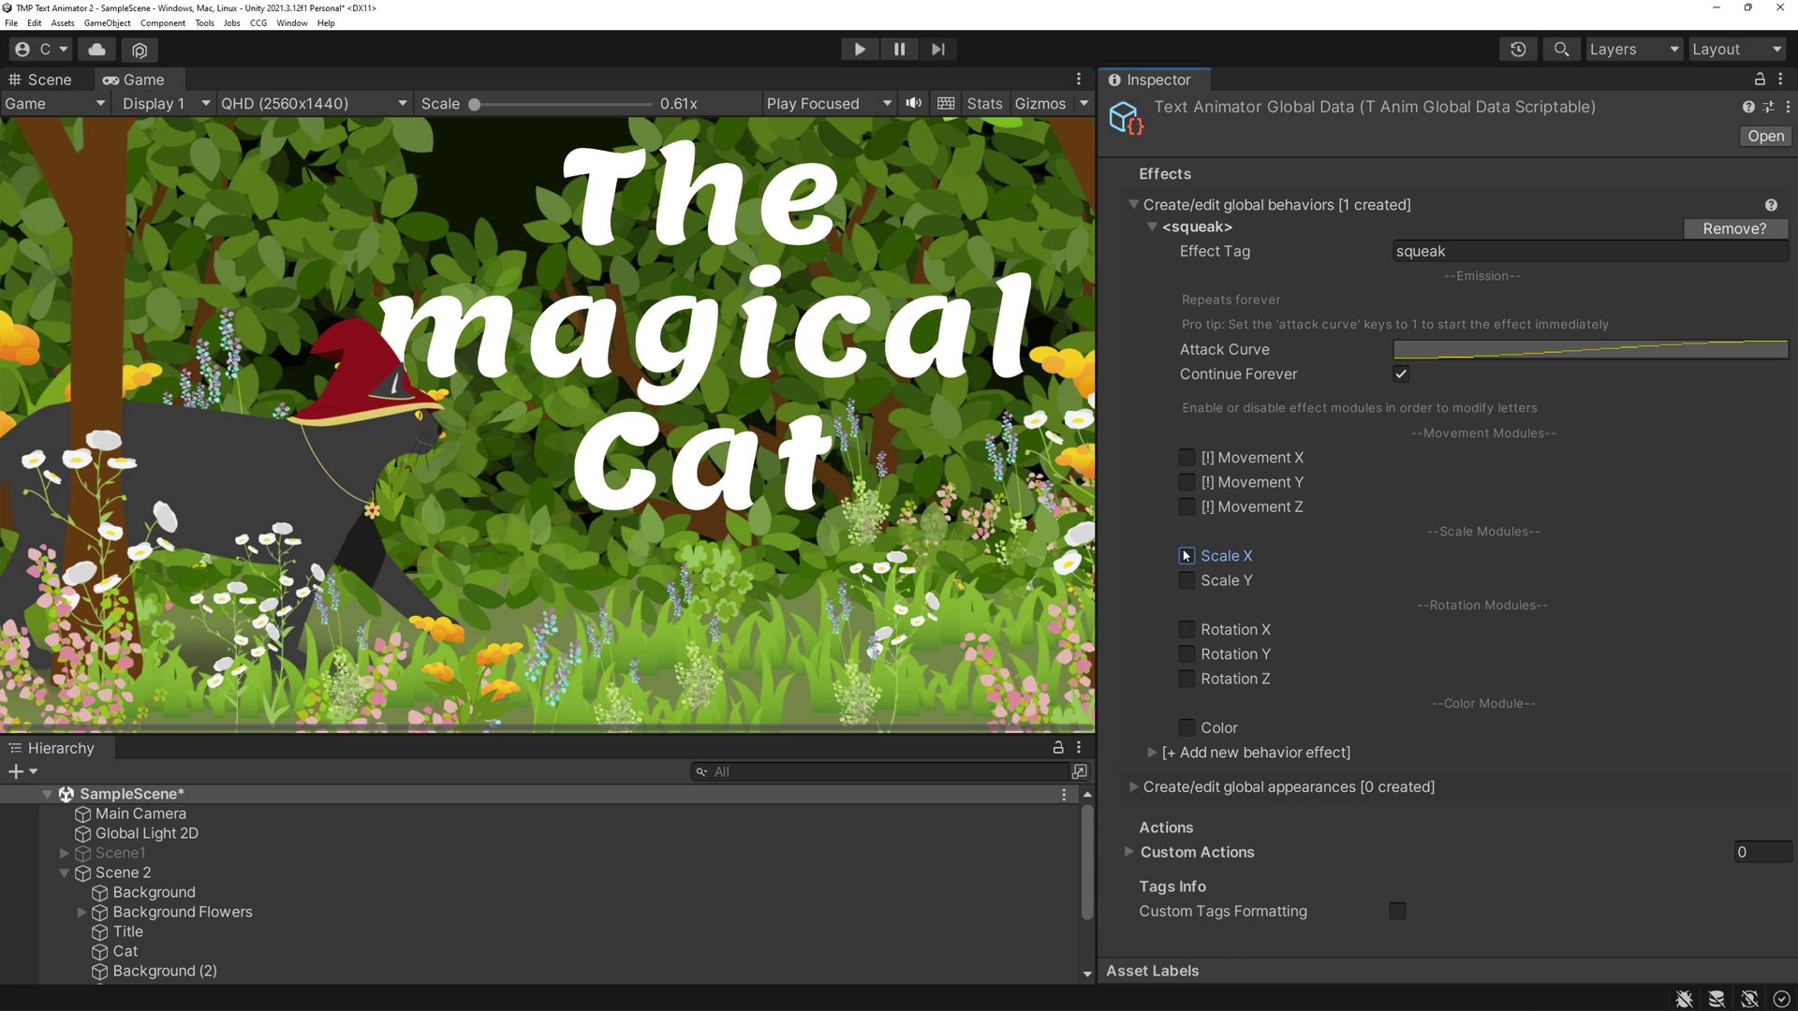
Enable the squeak effect's Color module with a blue-to-green gradient and set its Chars Time Offset to 1.2.
click(1186, 728)
click(1433, 750)
click(1365, 458)
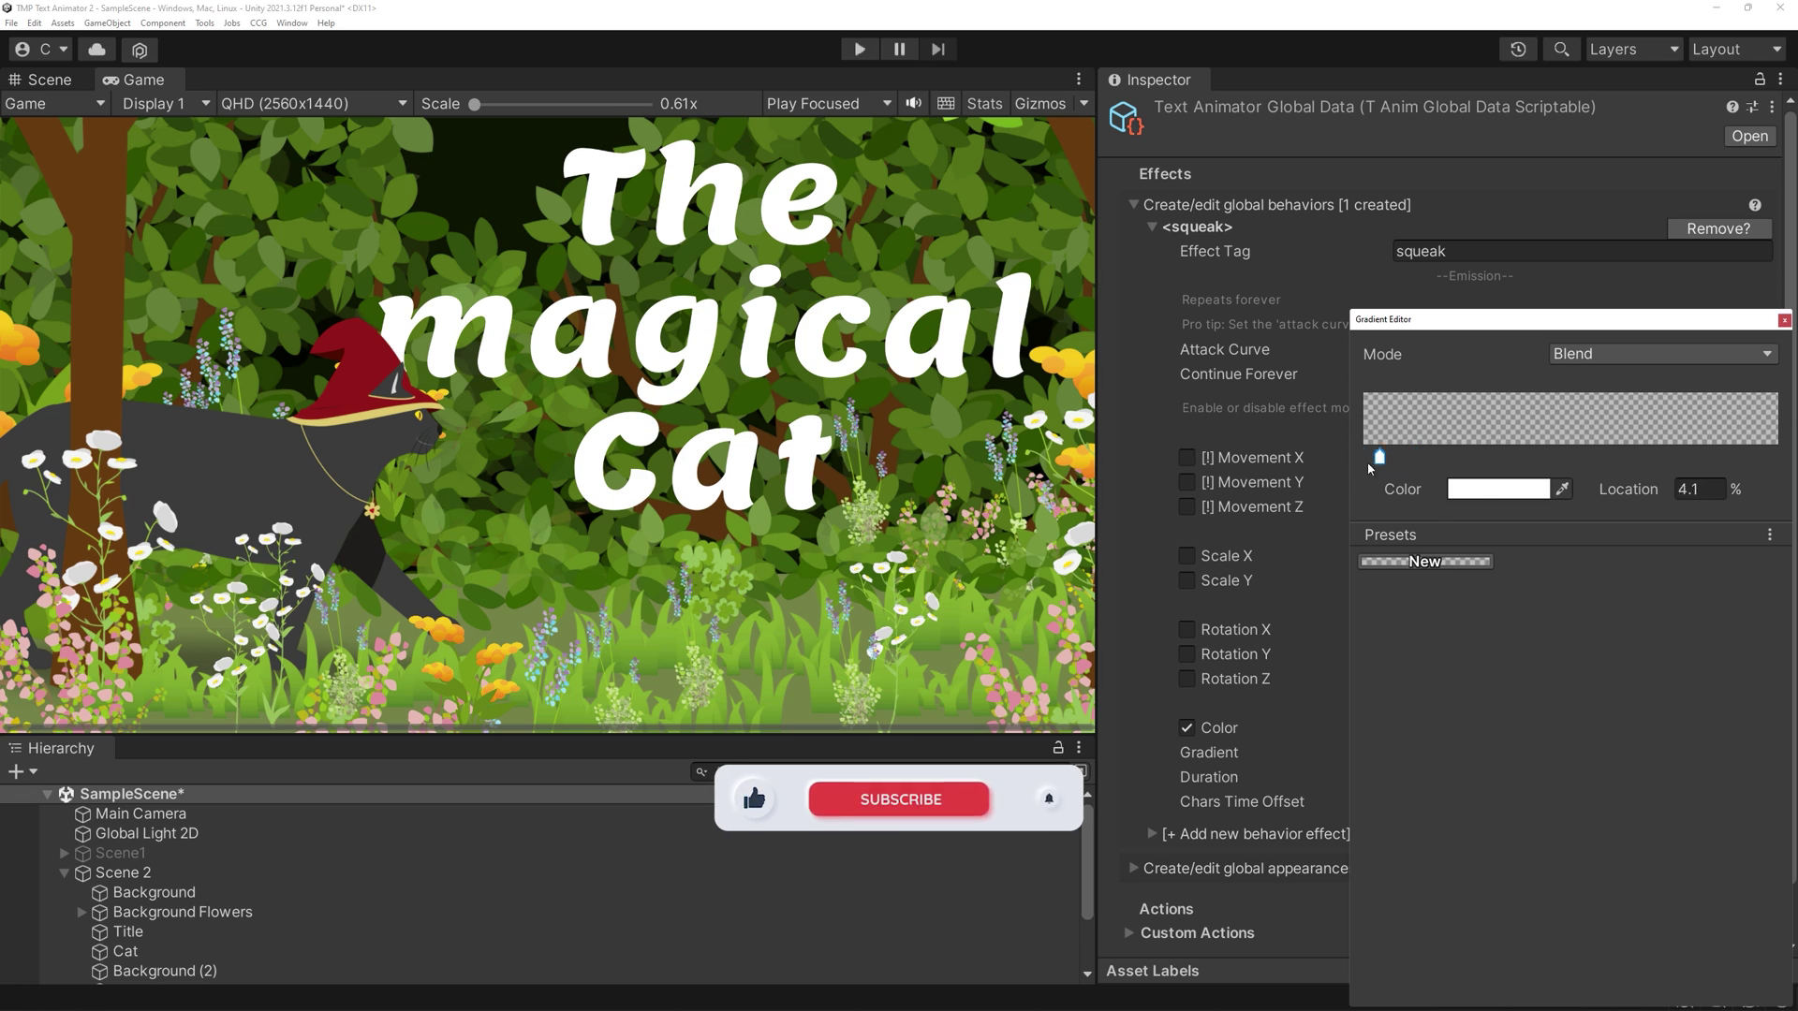
click(1499, 489)
click(1695, 587)
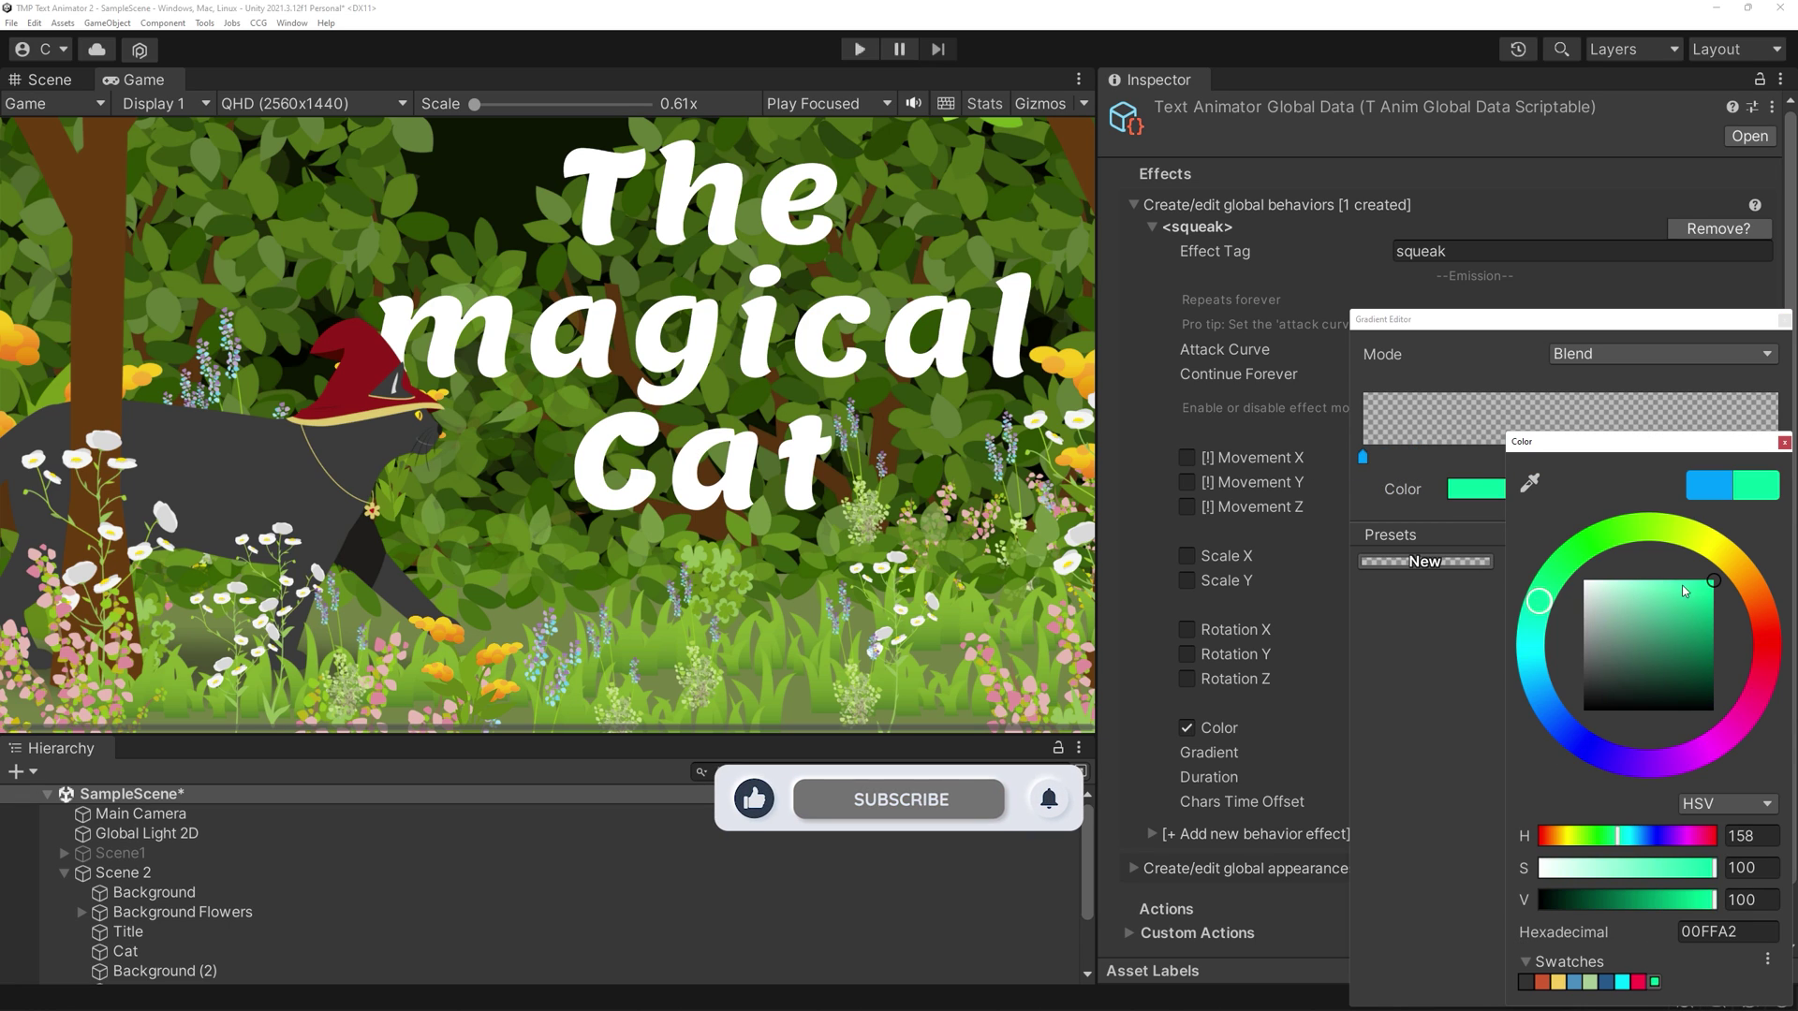
click(1714, 373)
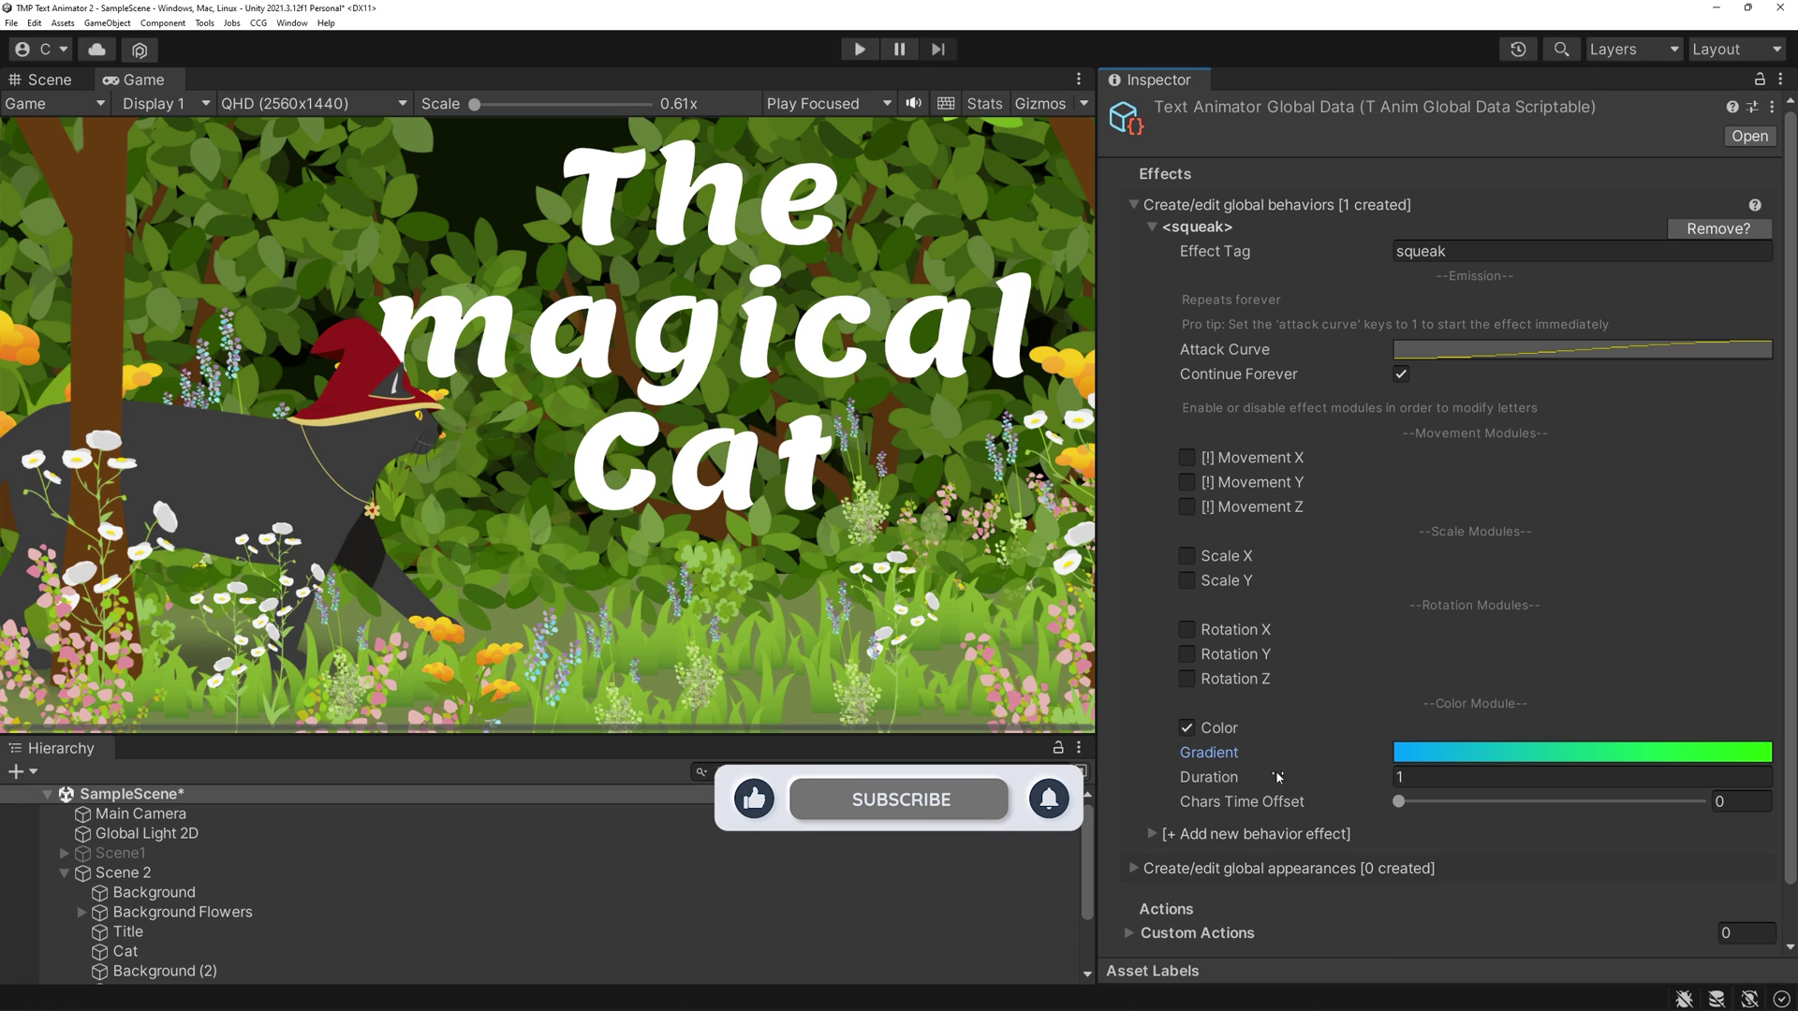
drag(1278, 801, 1360, 838)
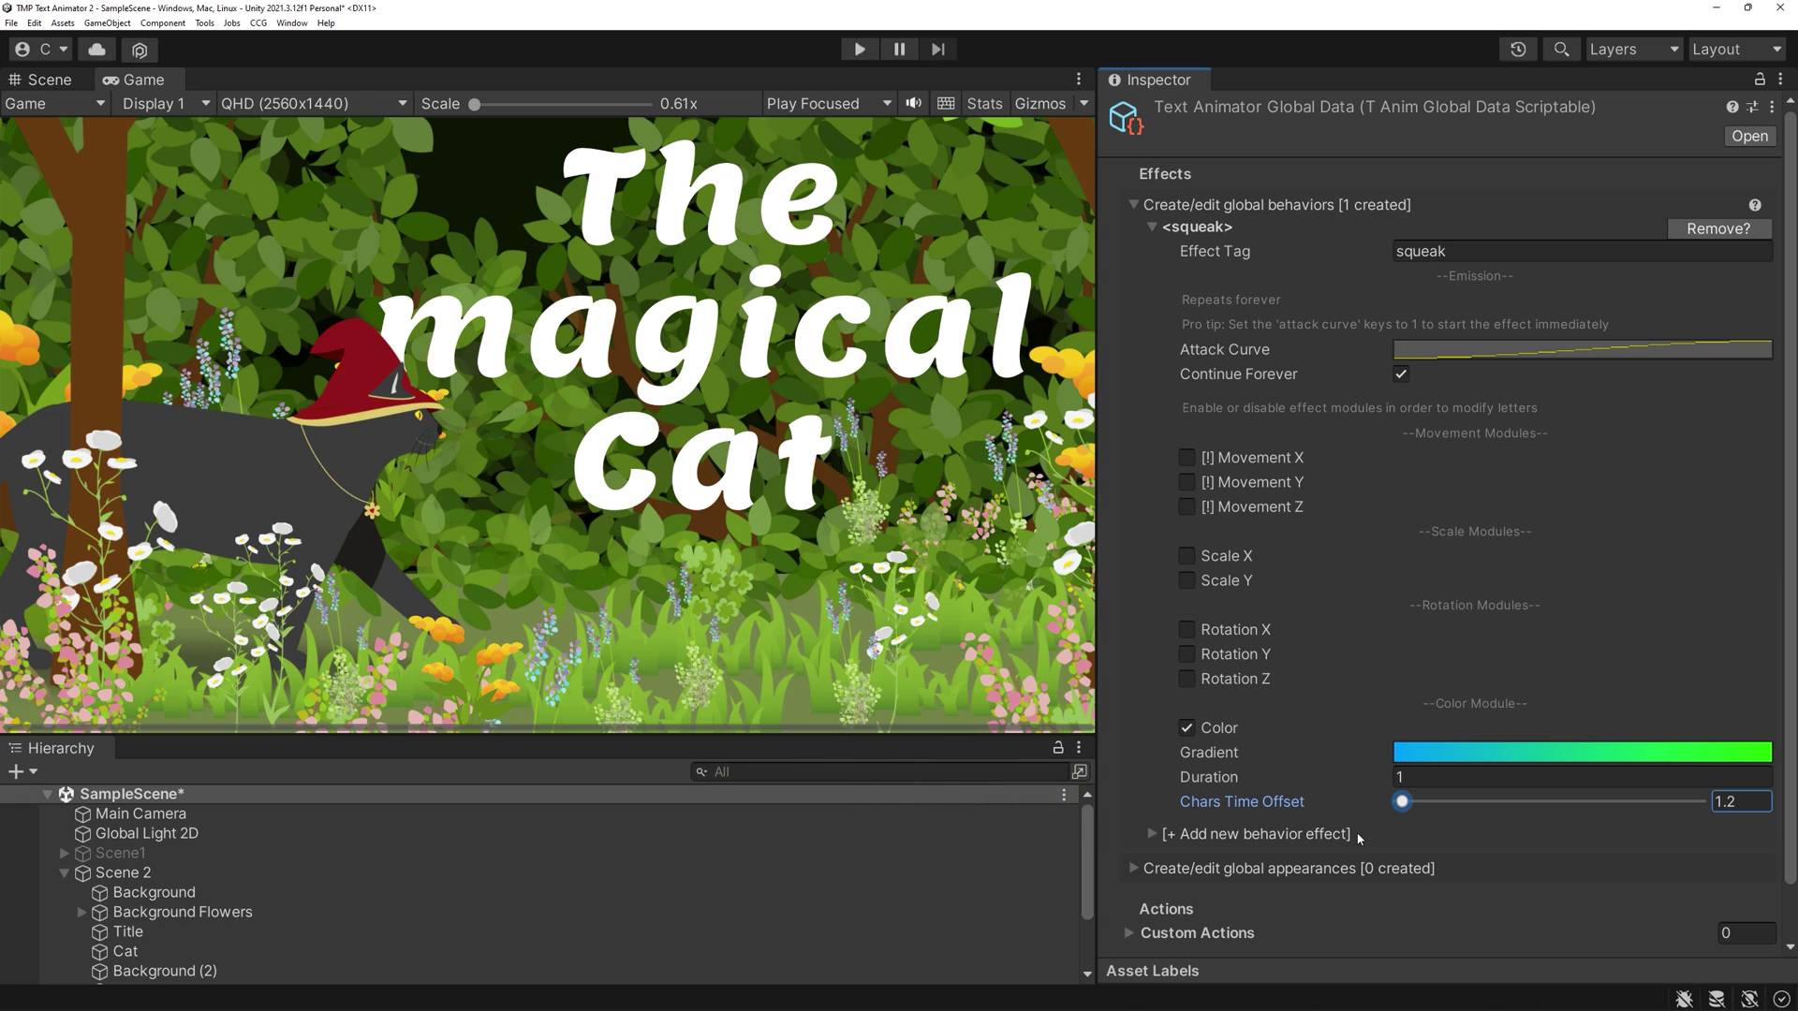
Wrap the Title object's text as "<squeak>The magical Cat</squeak>" and play the scene to preview the custom effect.
click(128, 932)
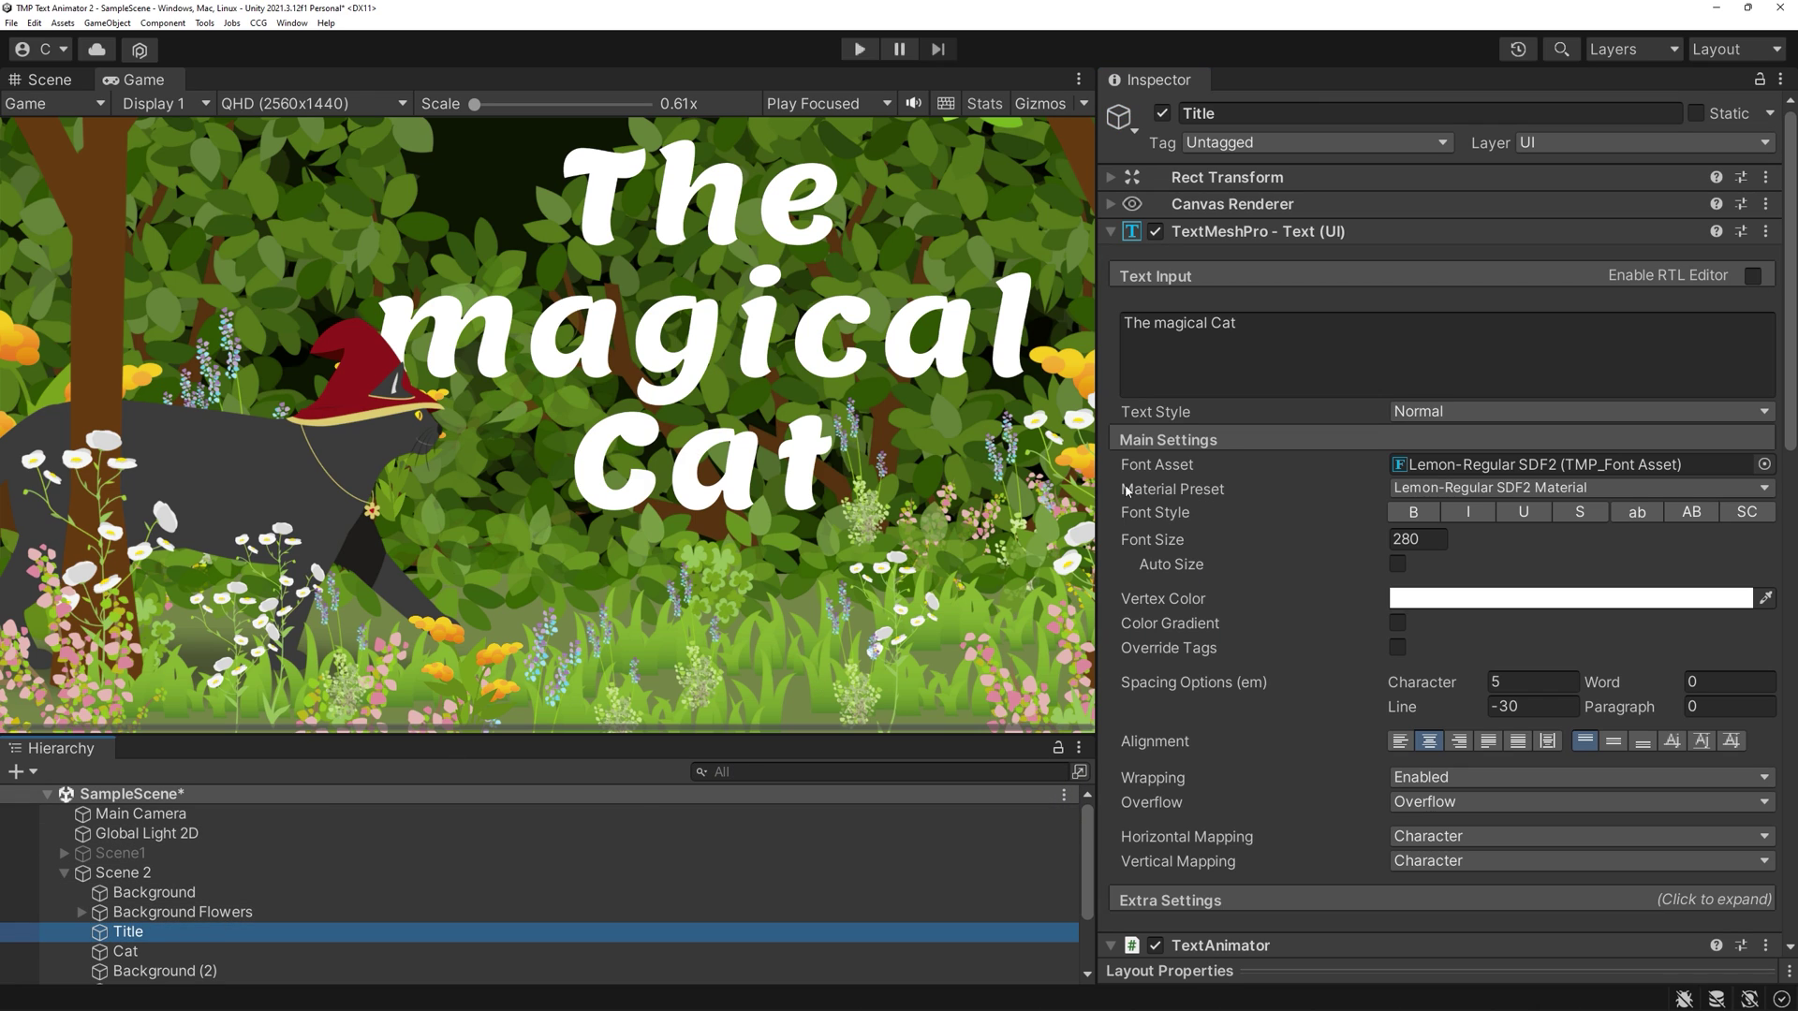
click(1123, 326)
click(1124, 324)
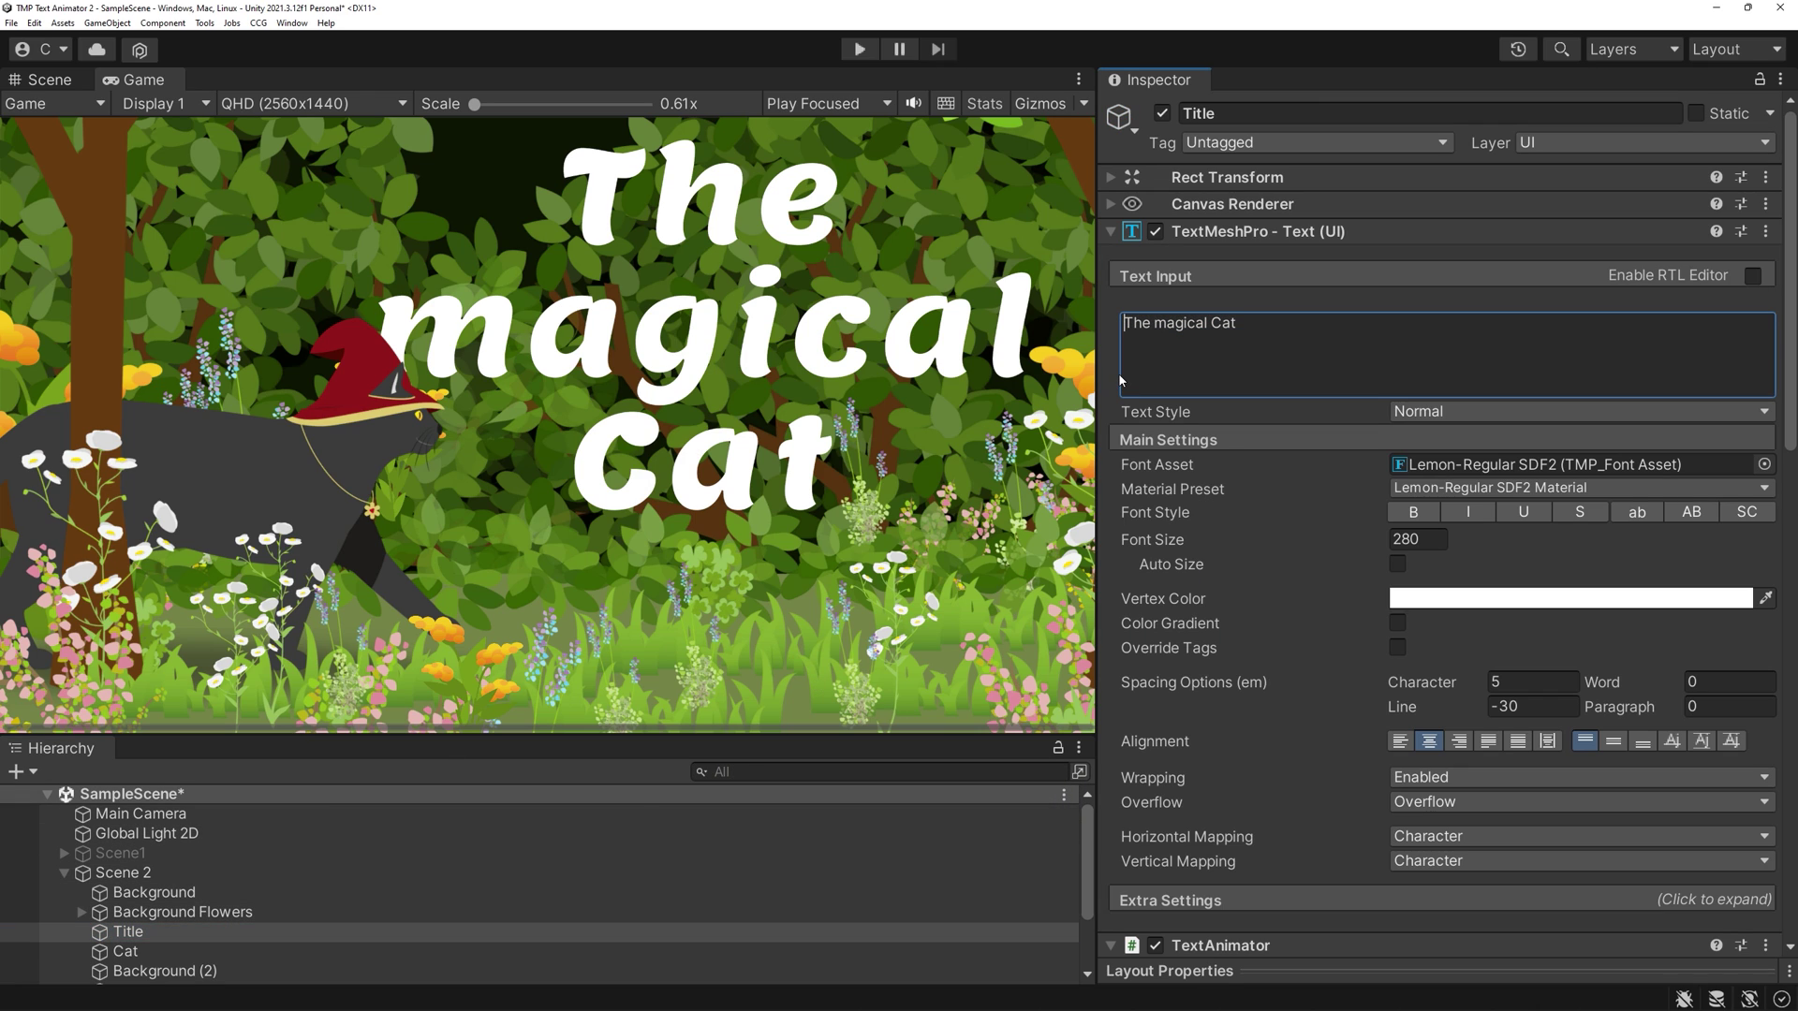
text(<squeak>The magical Cat)
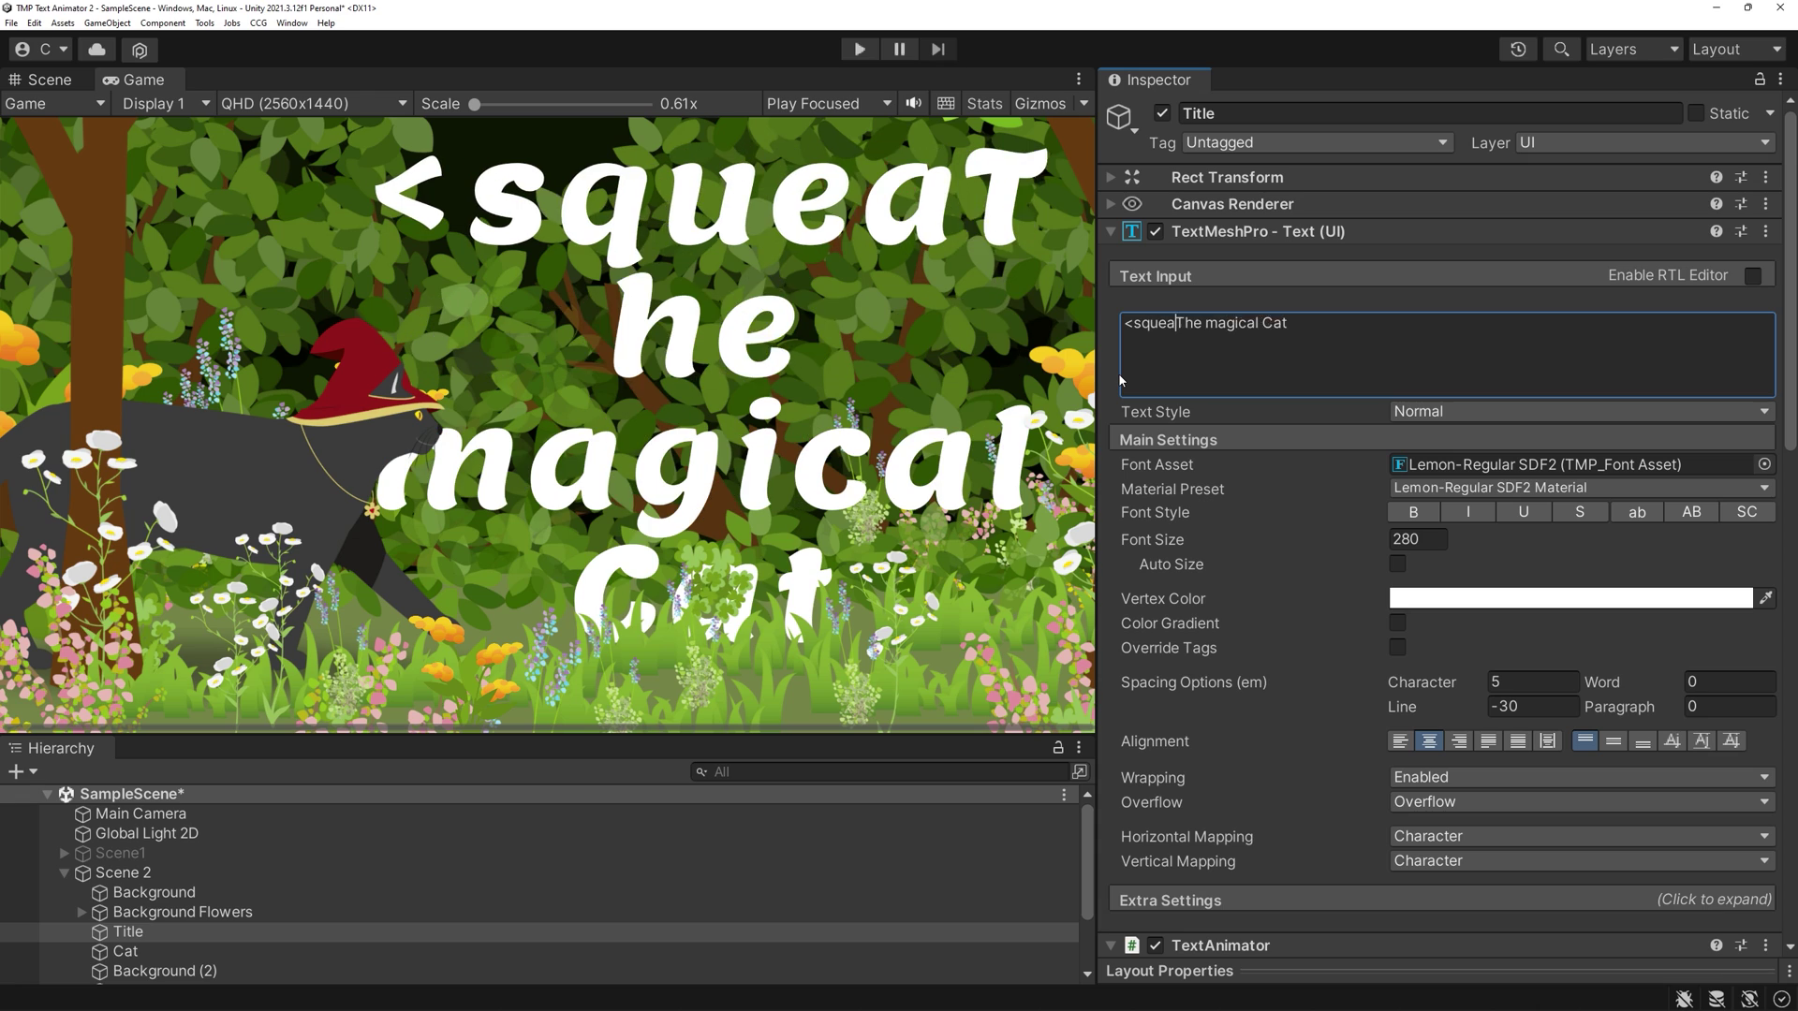
text(<)
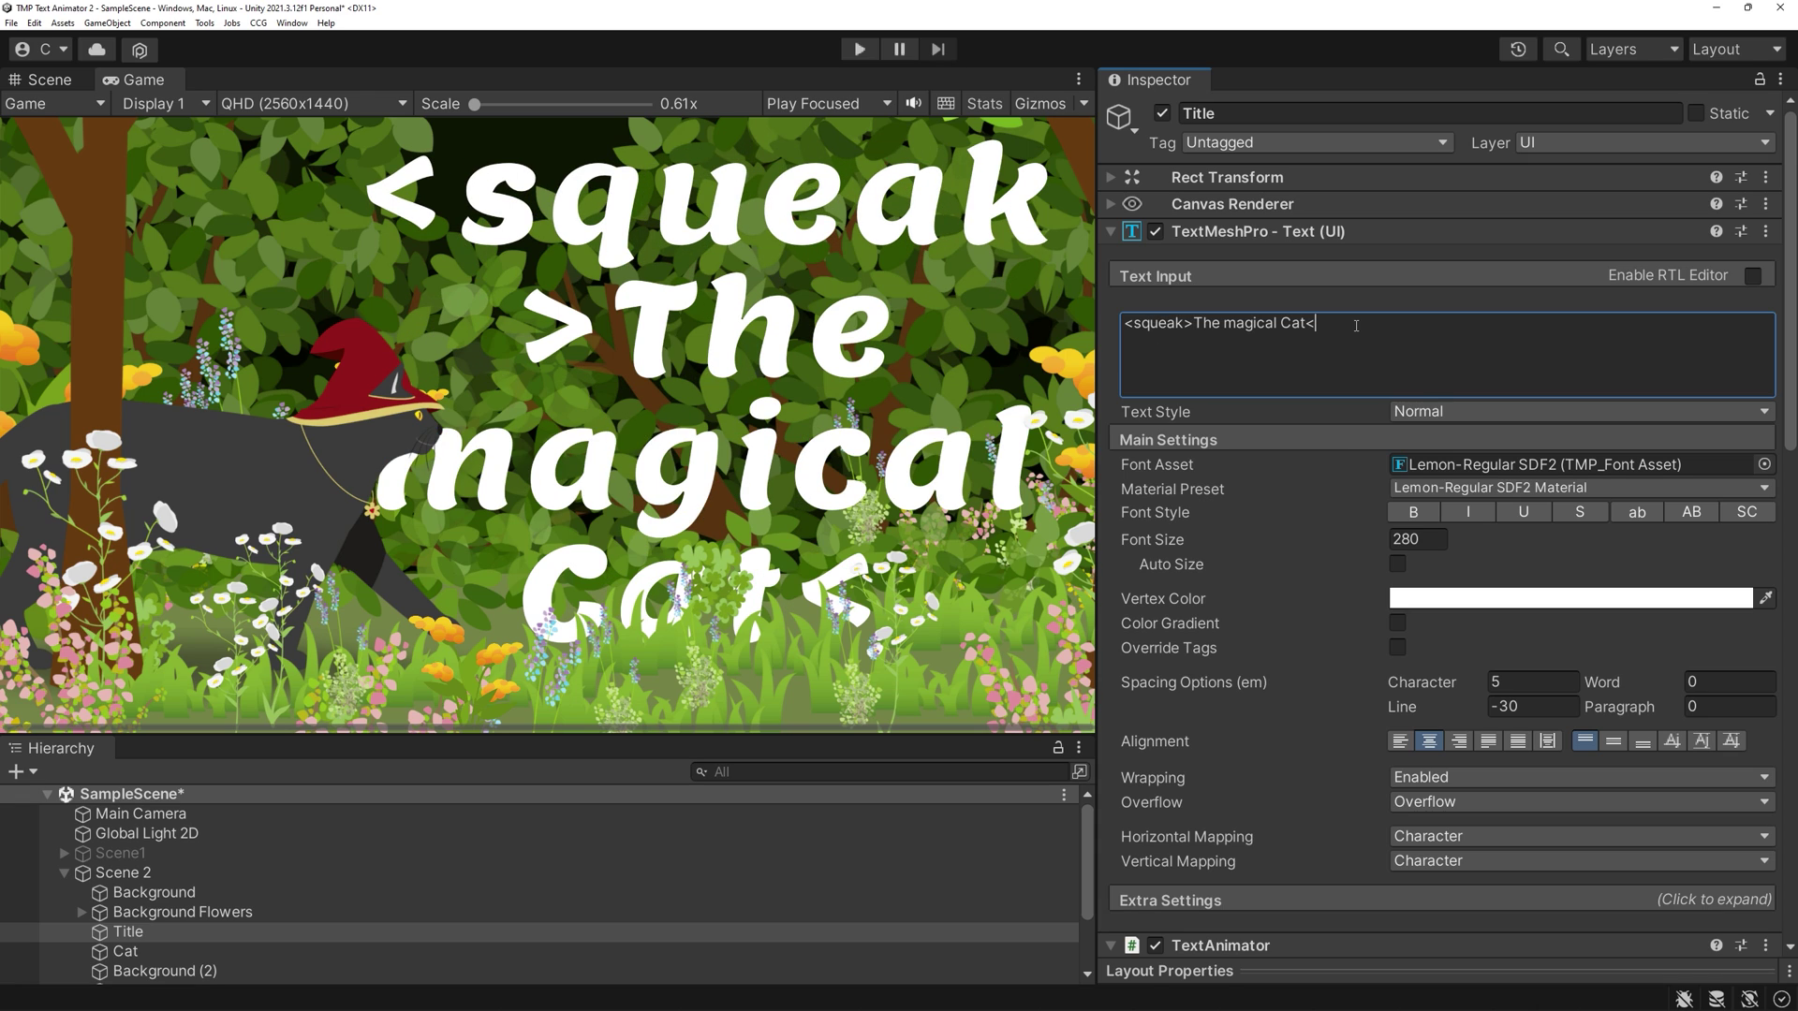
text(/squeak>)
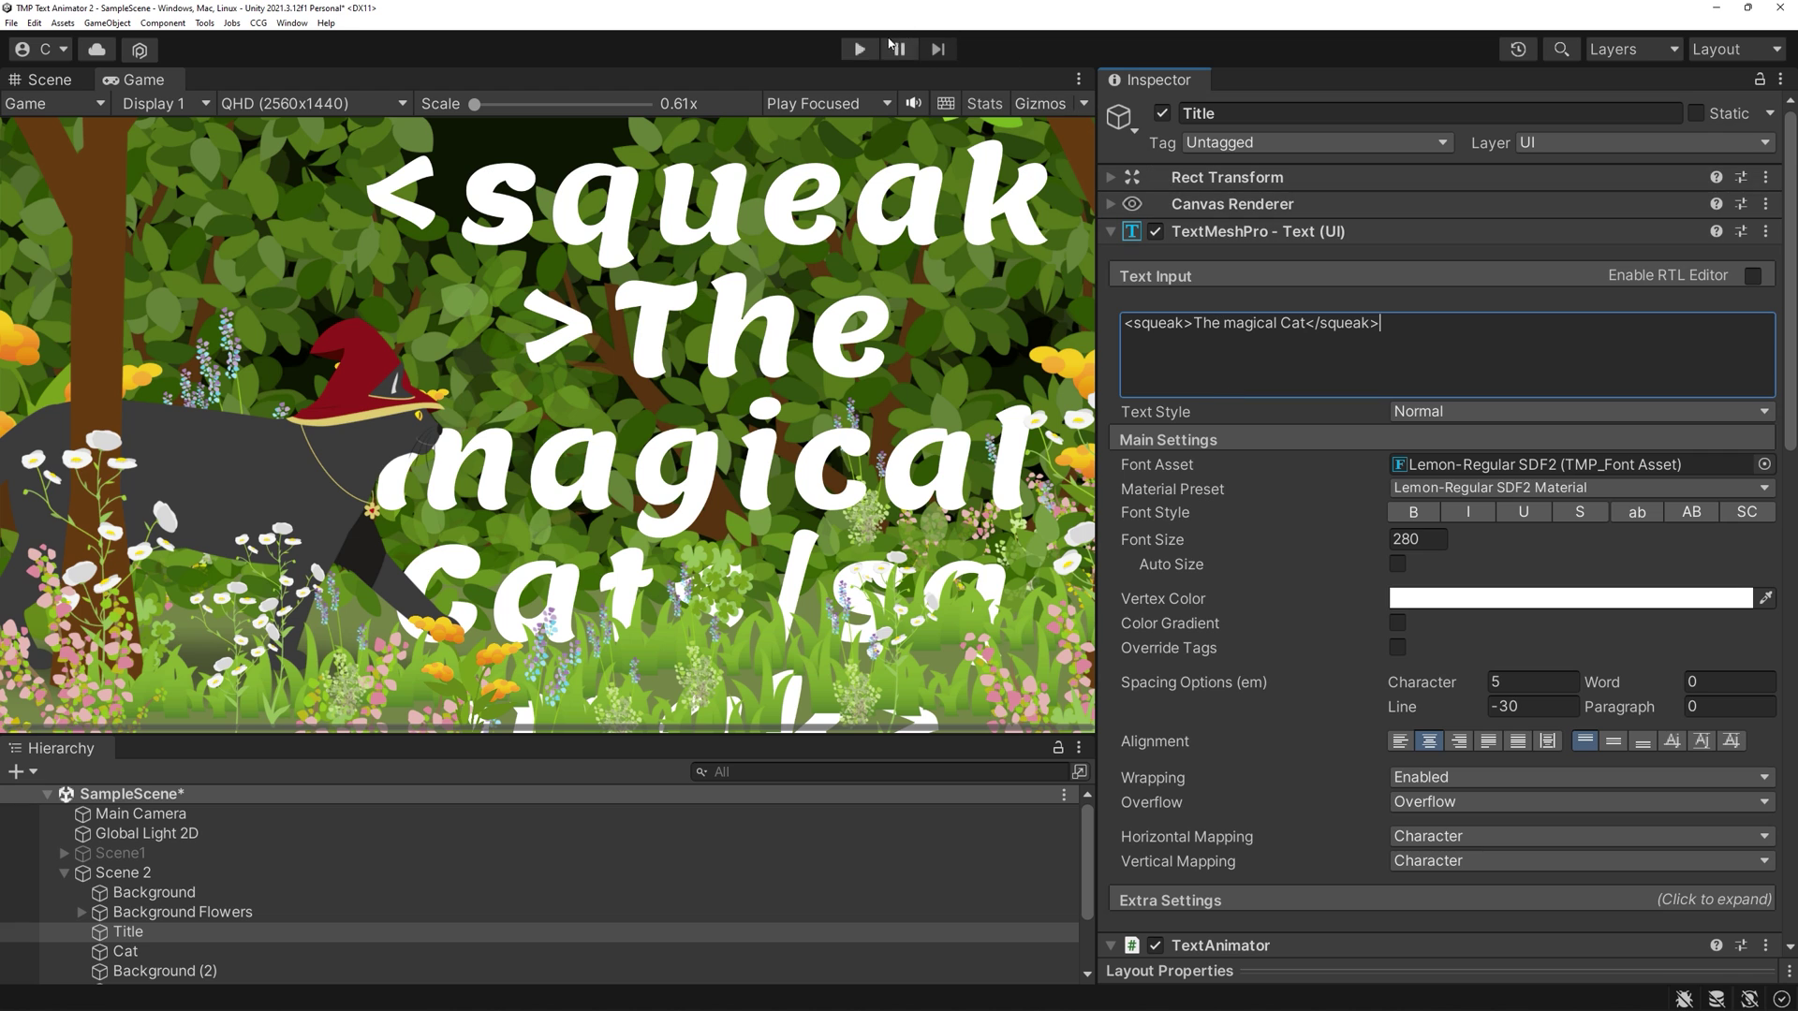
click(860, 51)
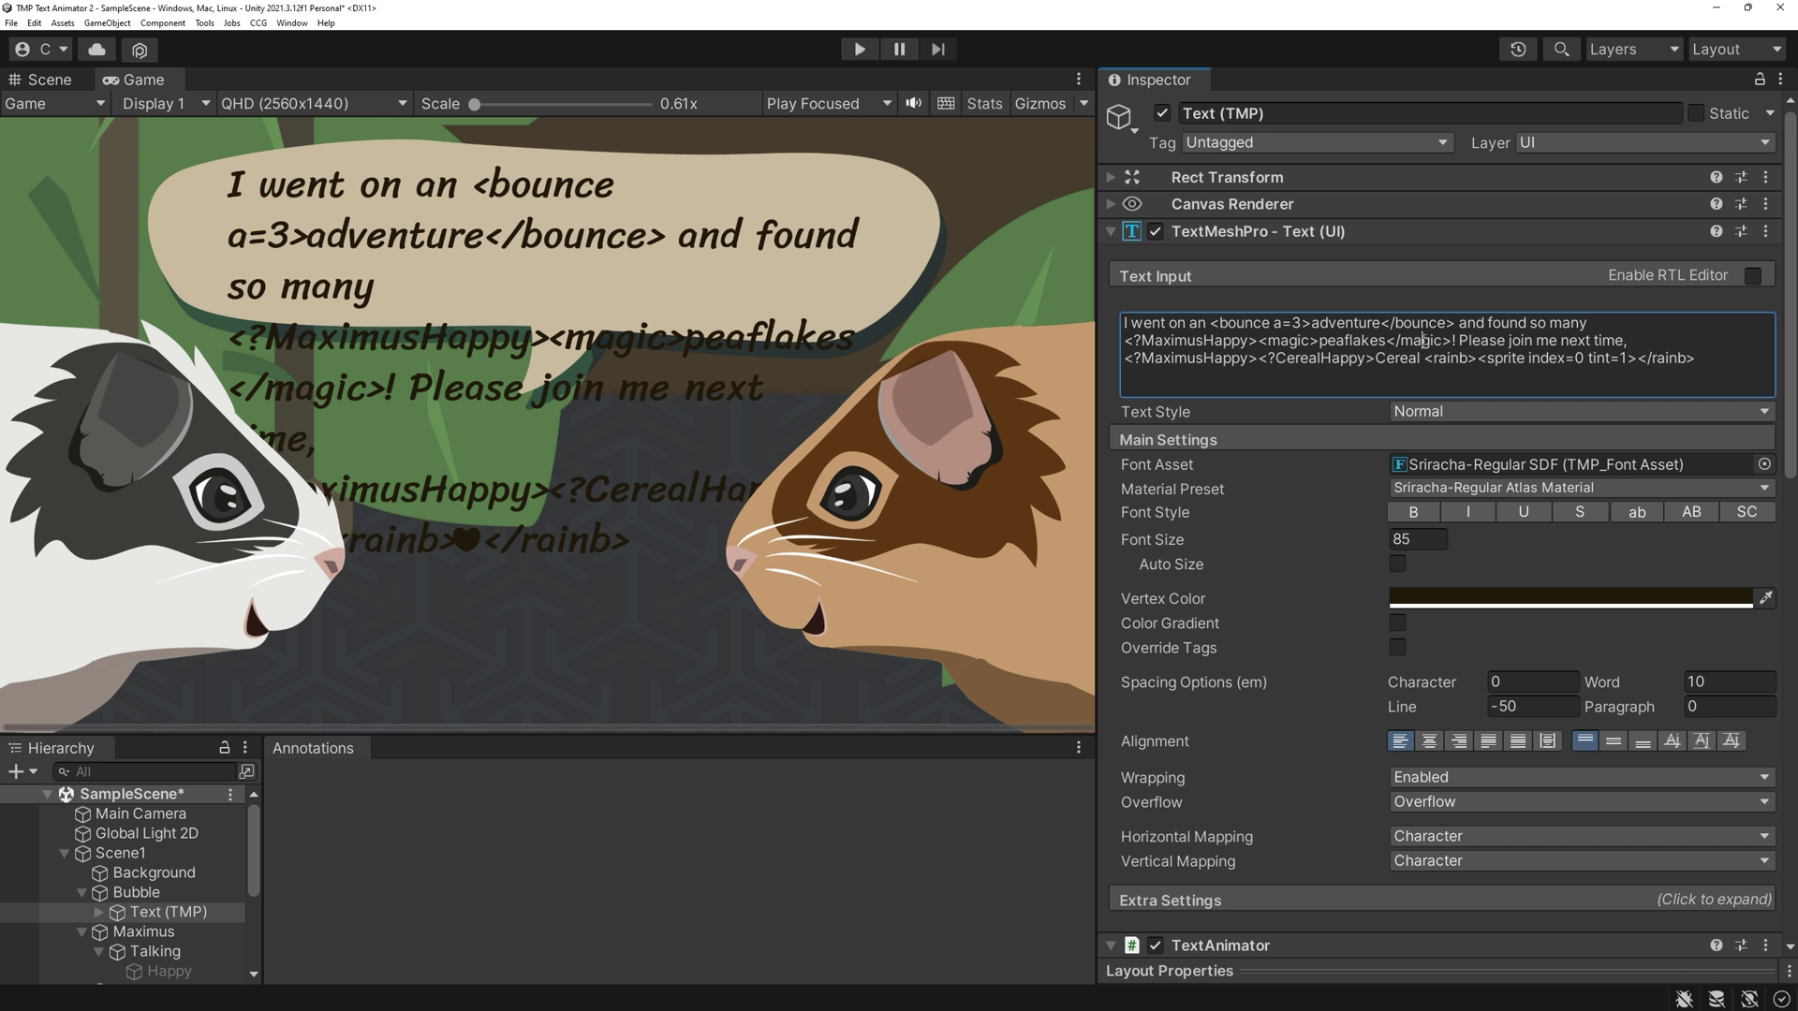
Preview the speech-bubble text with its bounce, magic and rainb tags by playing the scene.
double_click(1424, 341)
click(859, 48)
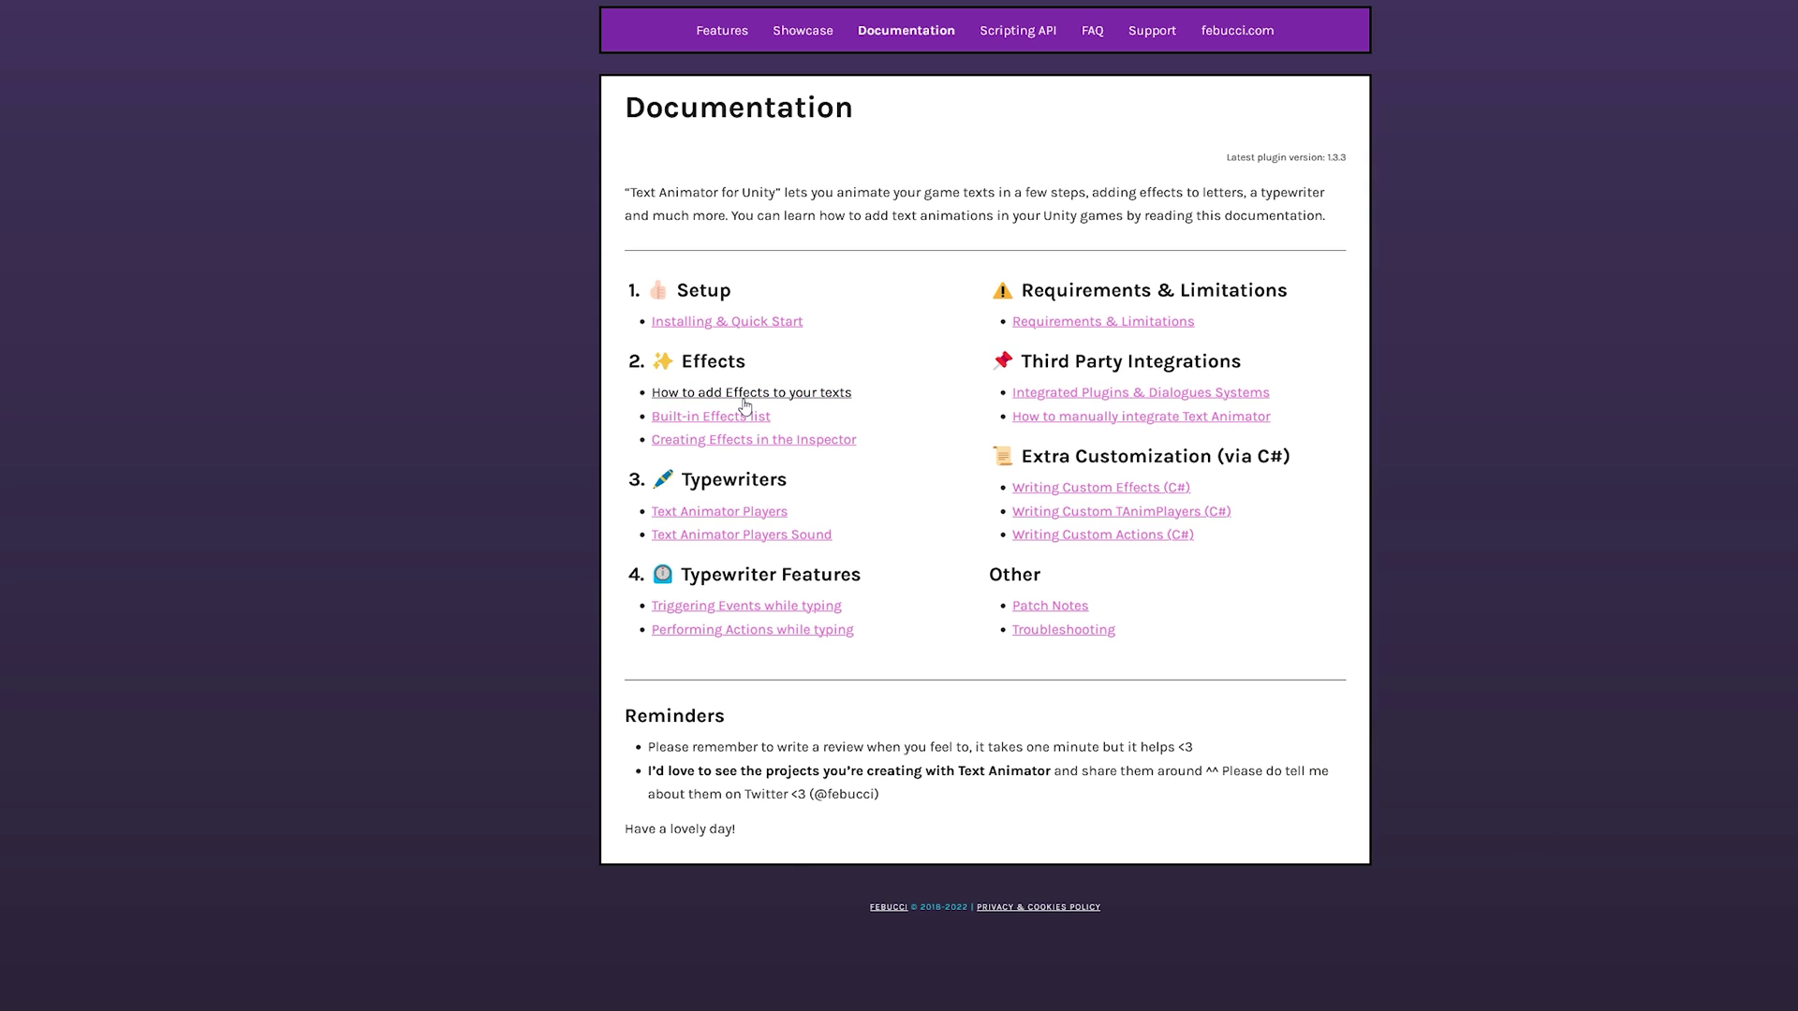
Read the "Installing & Quick Start" and "How to add Effects to your texts" pages of the online Text Animator documentation.
click(734, 323)
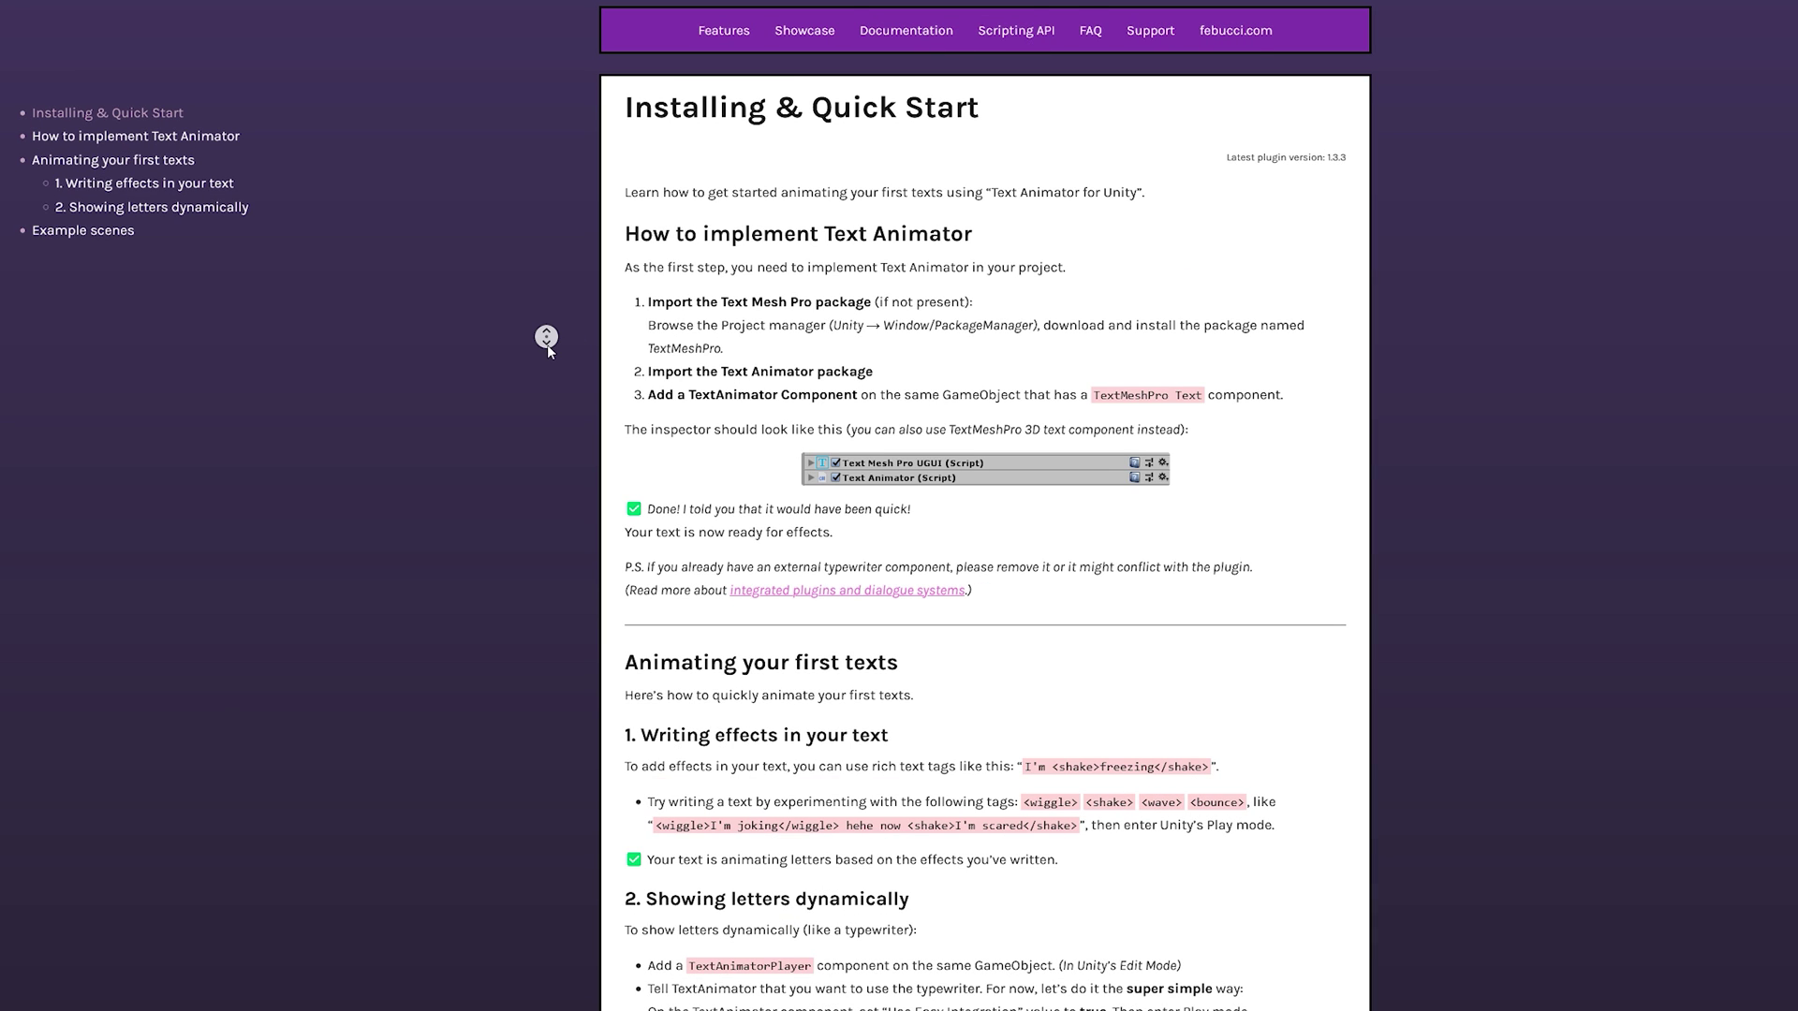
mouse_move(547, 345)
middle_down()
mouse_move(547, 373)
mouse_move(542, 312)
middle_up()
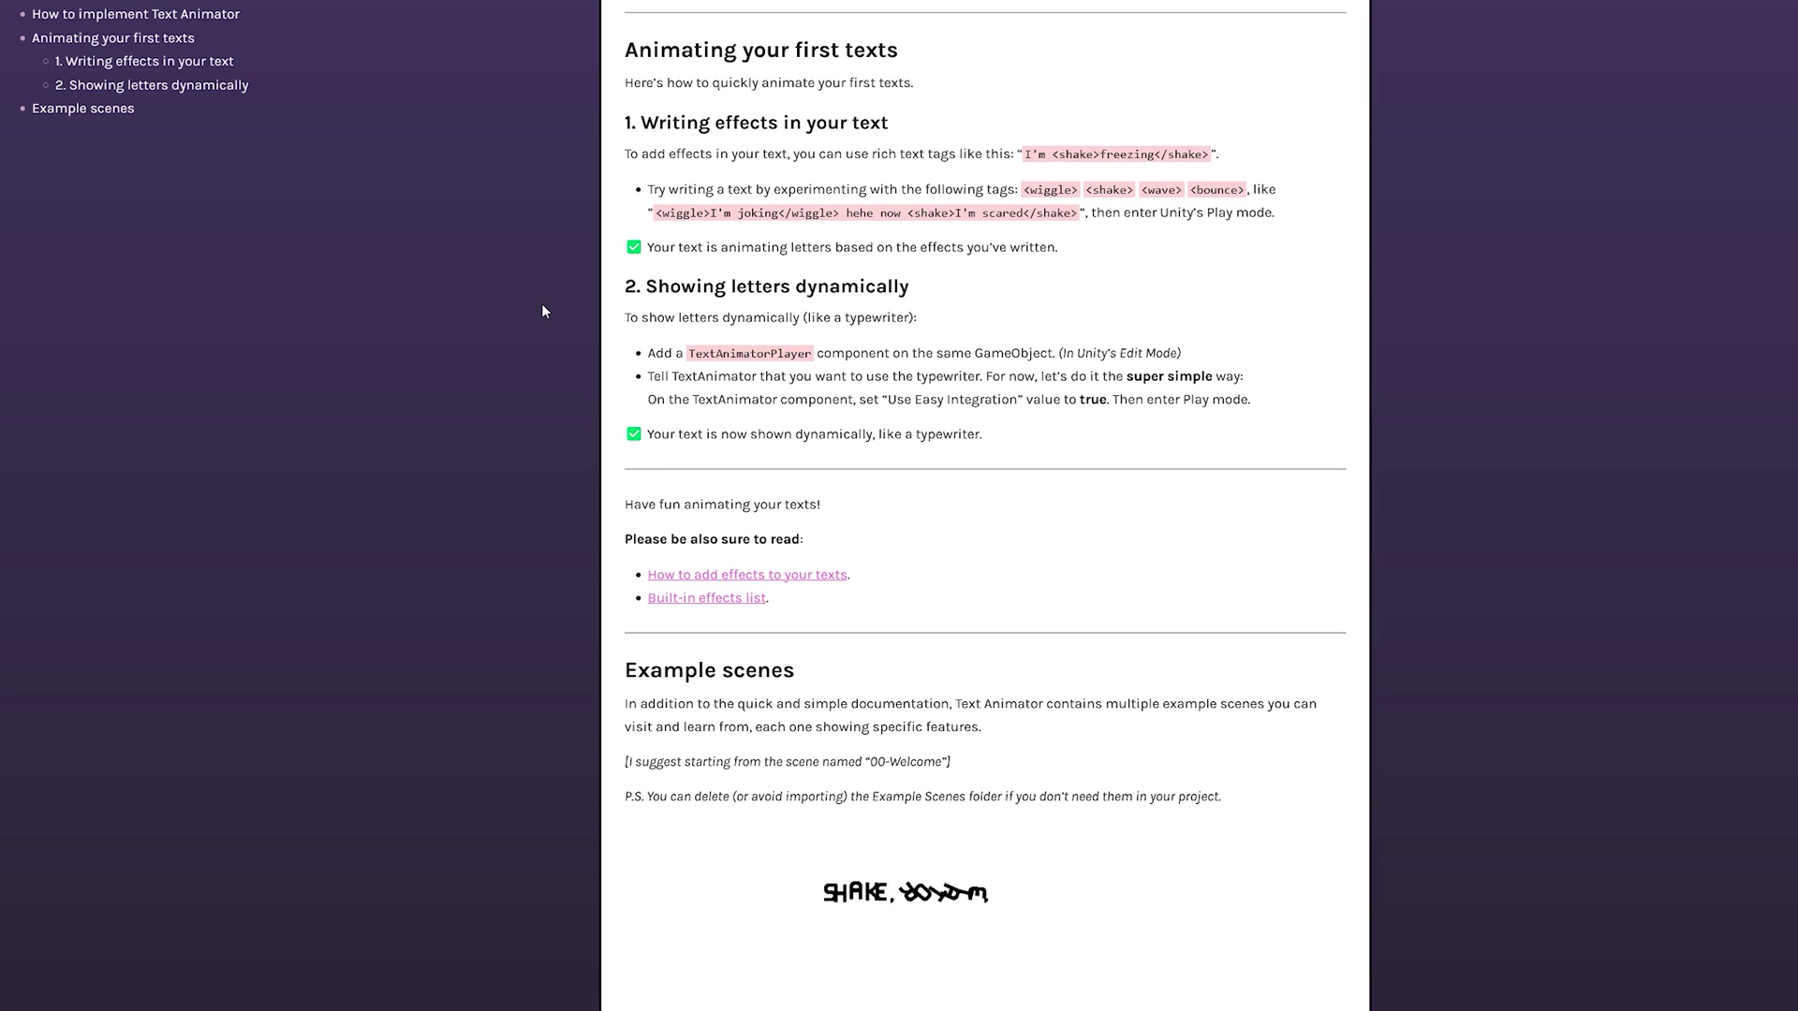
key(alt+Left)
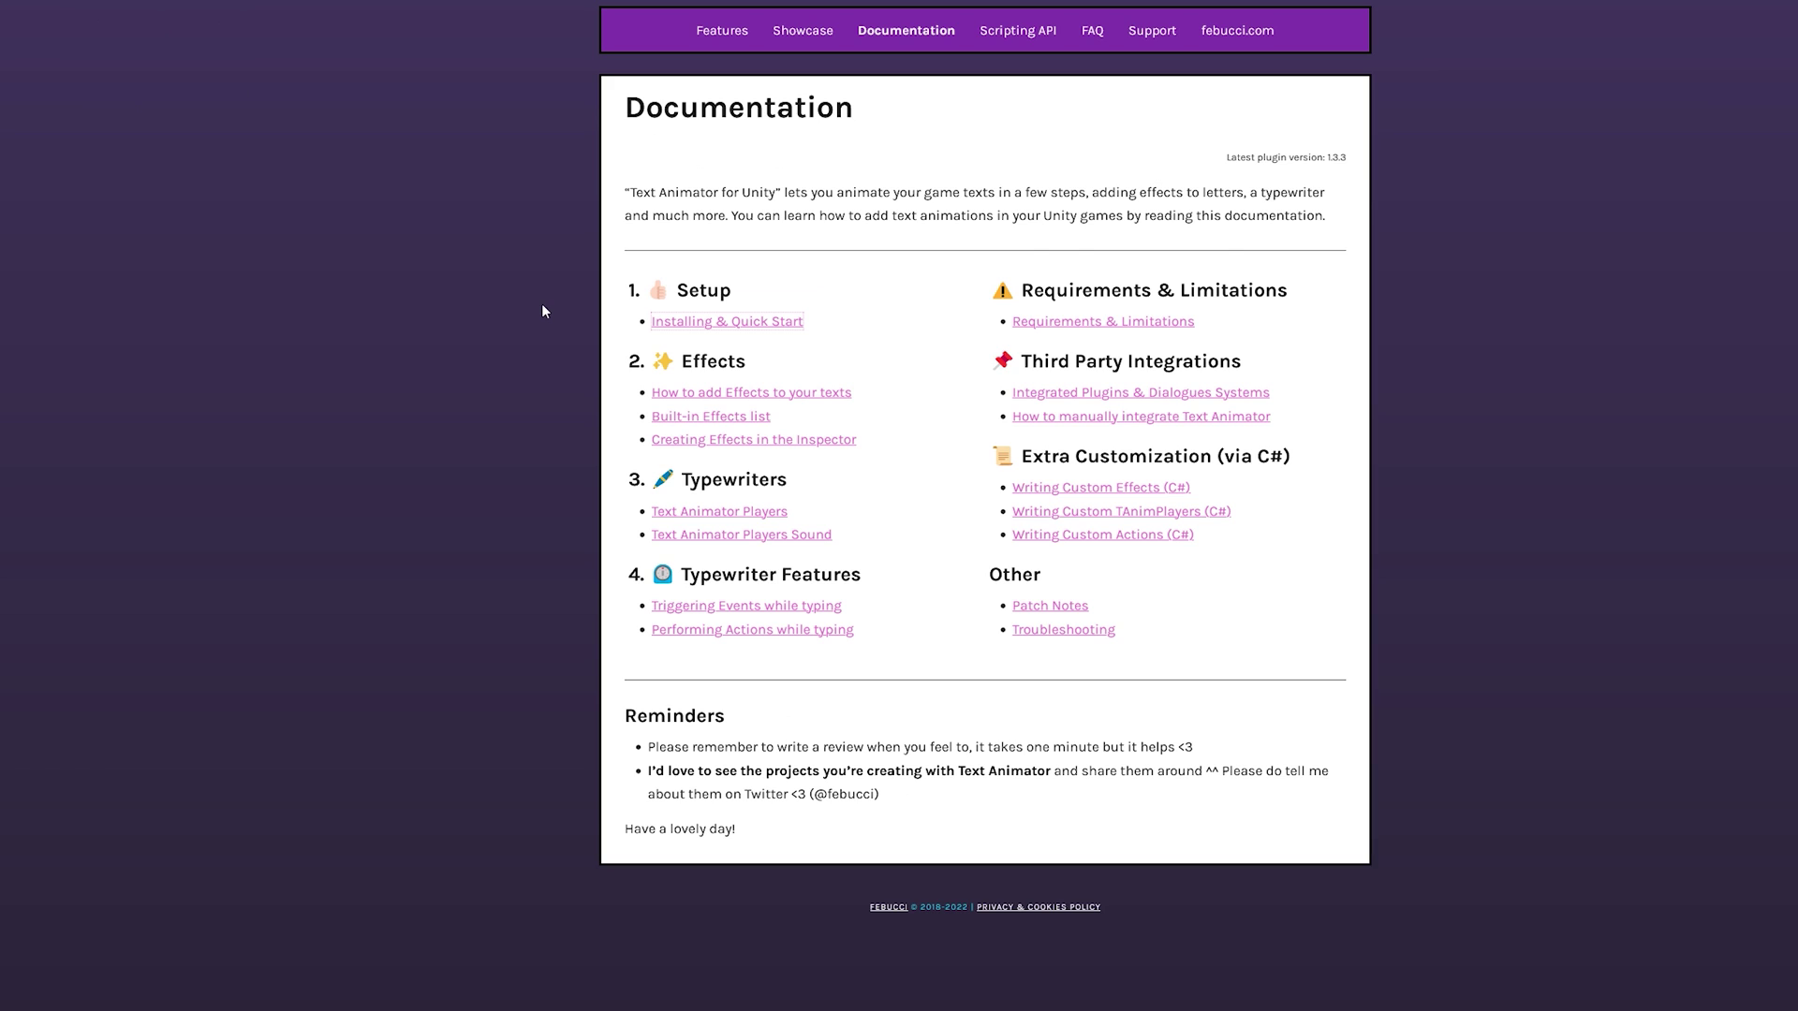
click(697, 393)
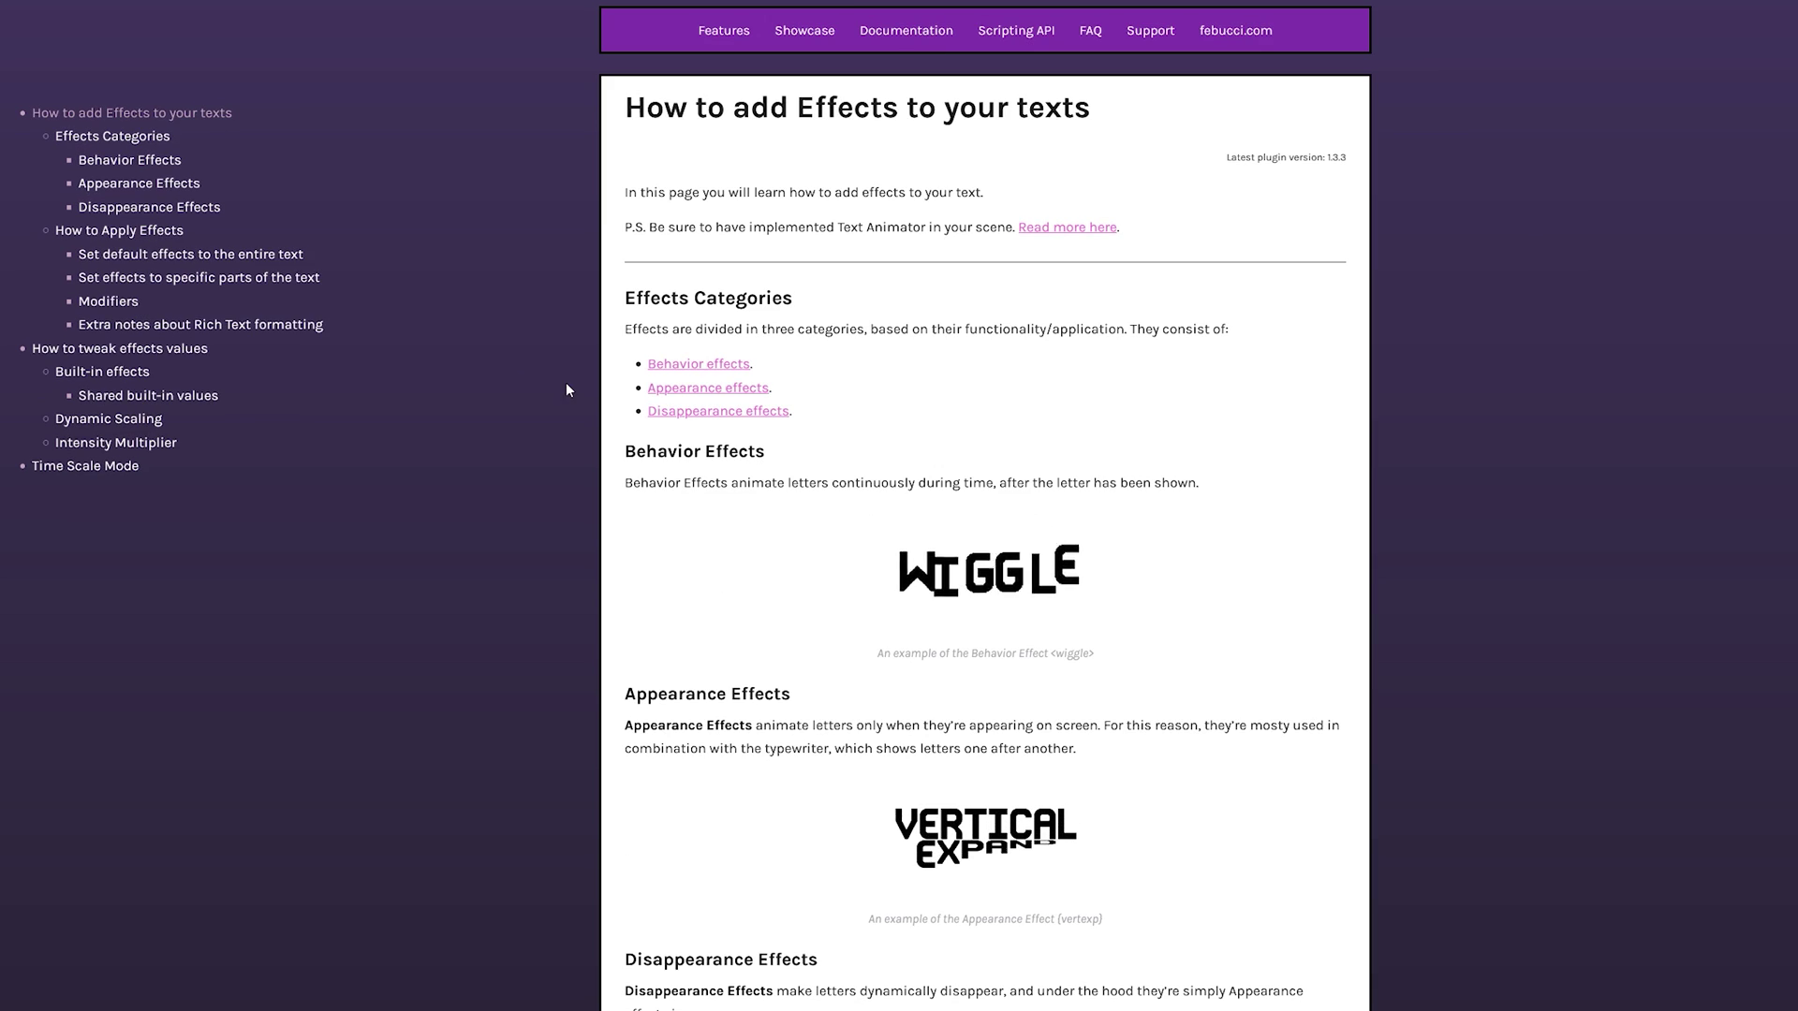
middle_drag(553, 357, 553, 380)
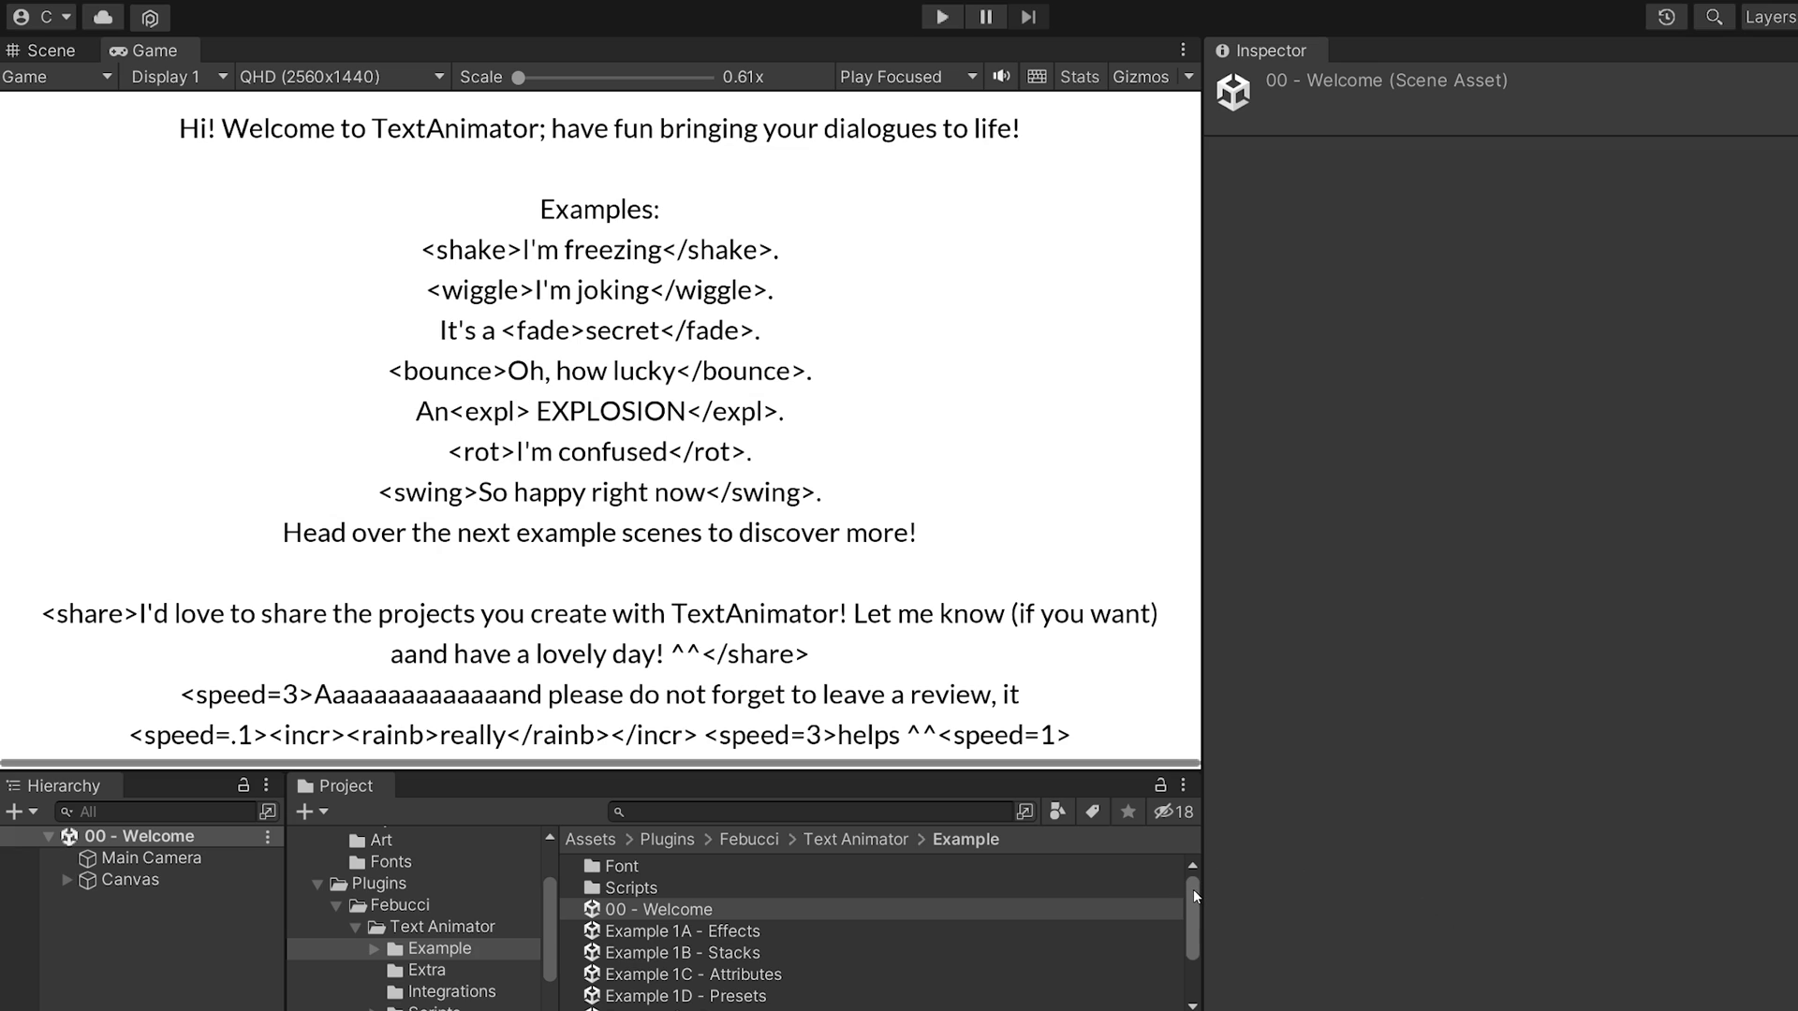
In the Unity editor, play the plugin's example scenes "00 - Welcome" and "Example 1A - Effects" to examine their text effects.
mouse_move(1193, 890)
mouse_down()
mouse_move(1201, 933)
mouse_move(1200, 887)
mouse_up()
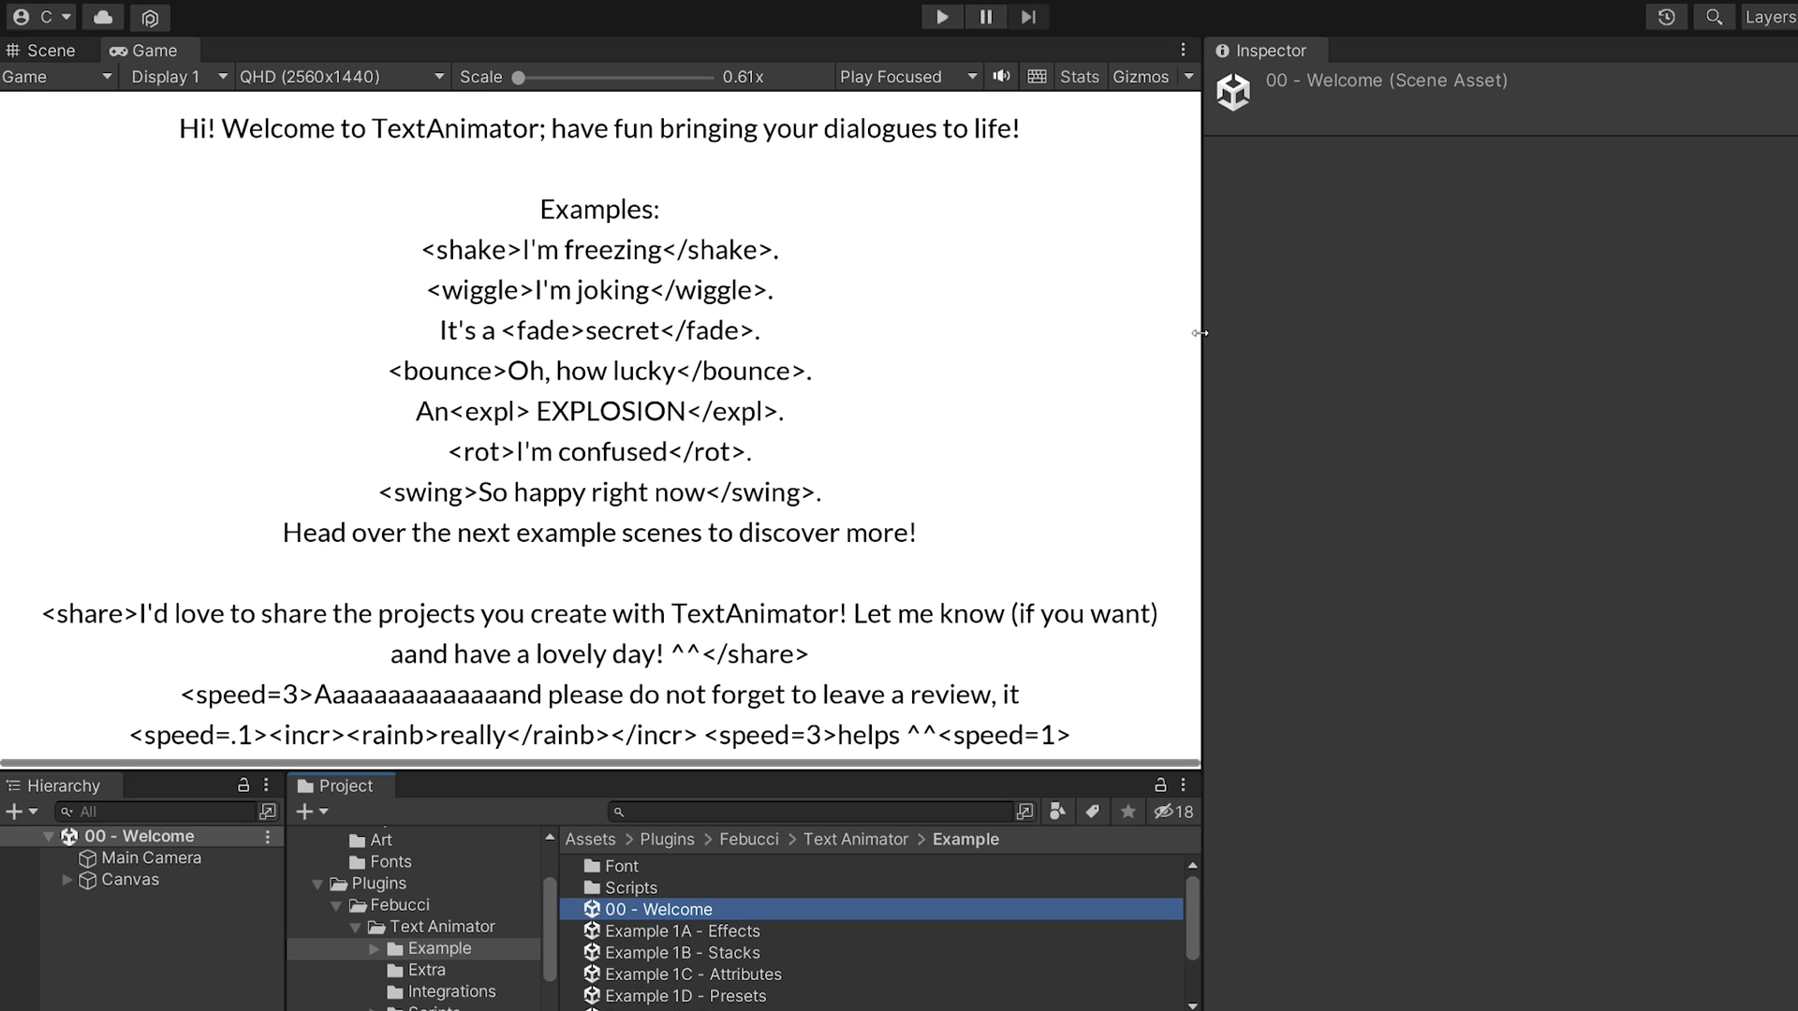
click(944, 21)
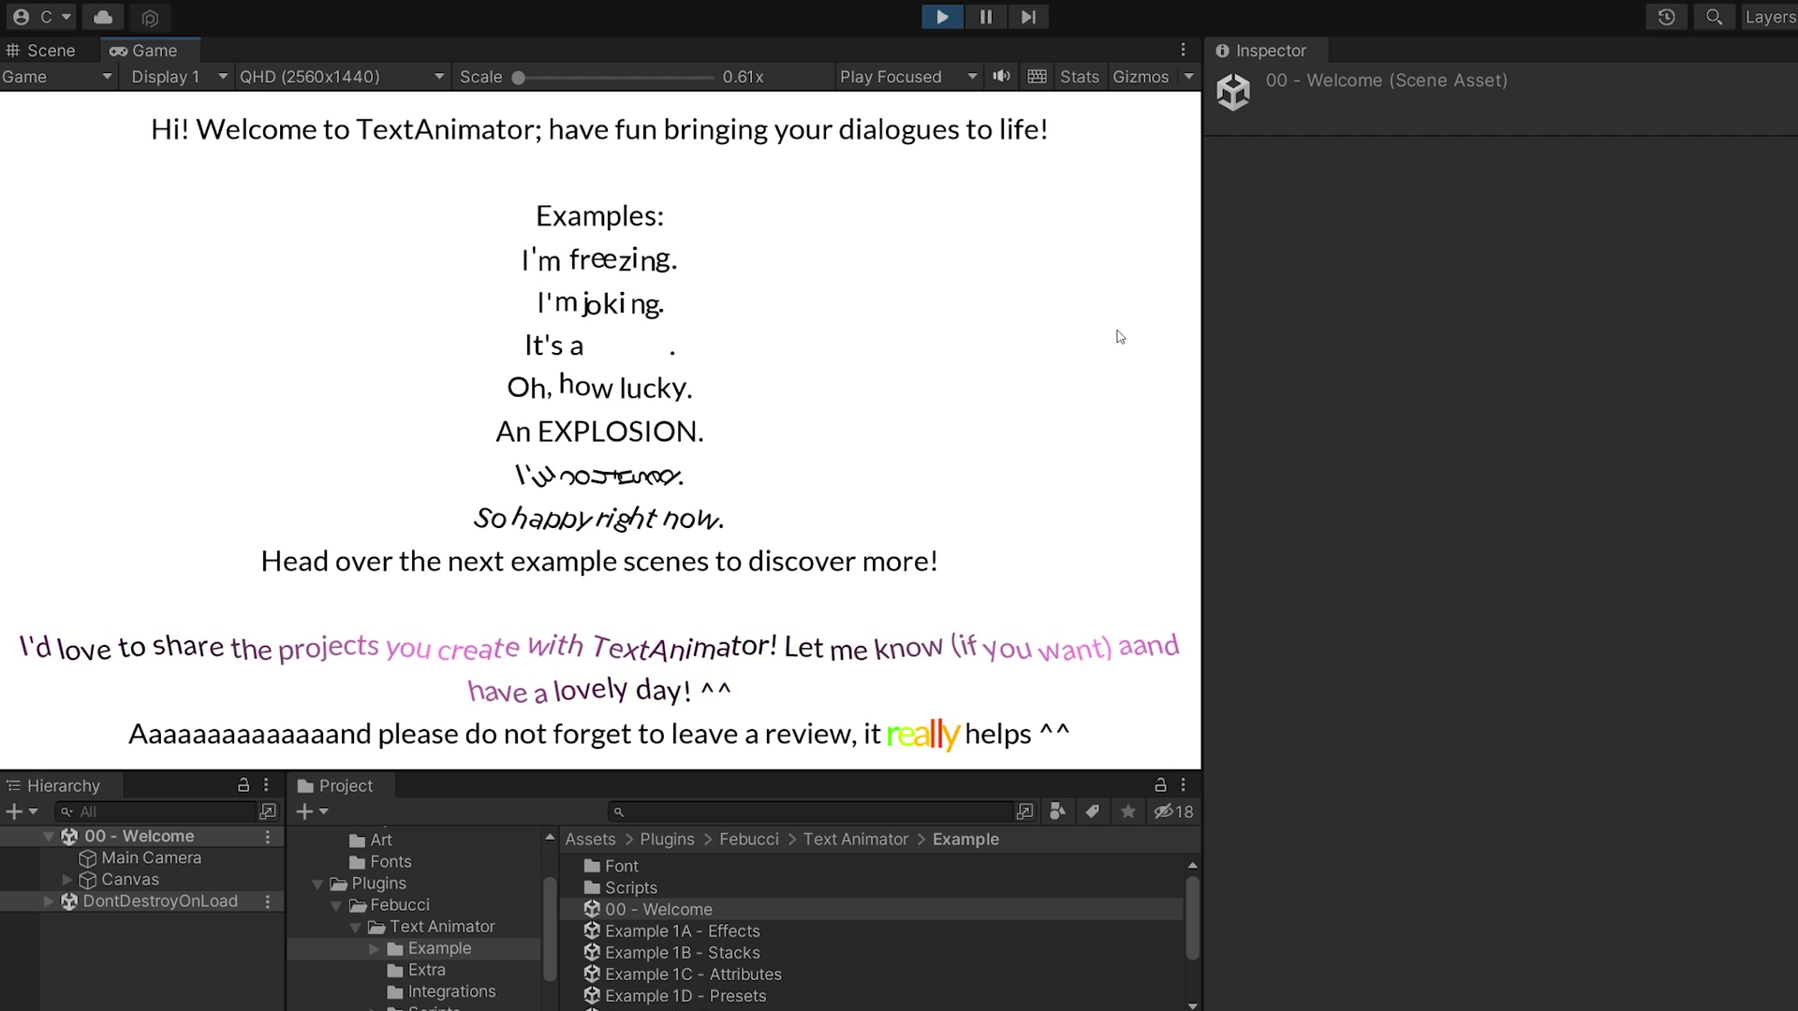
click(942, 19)
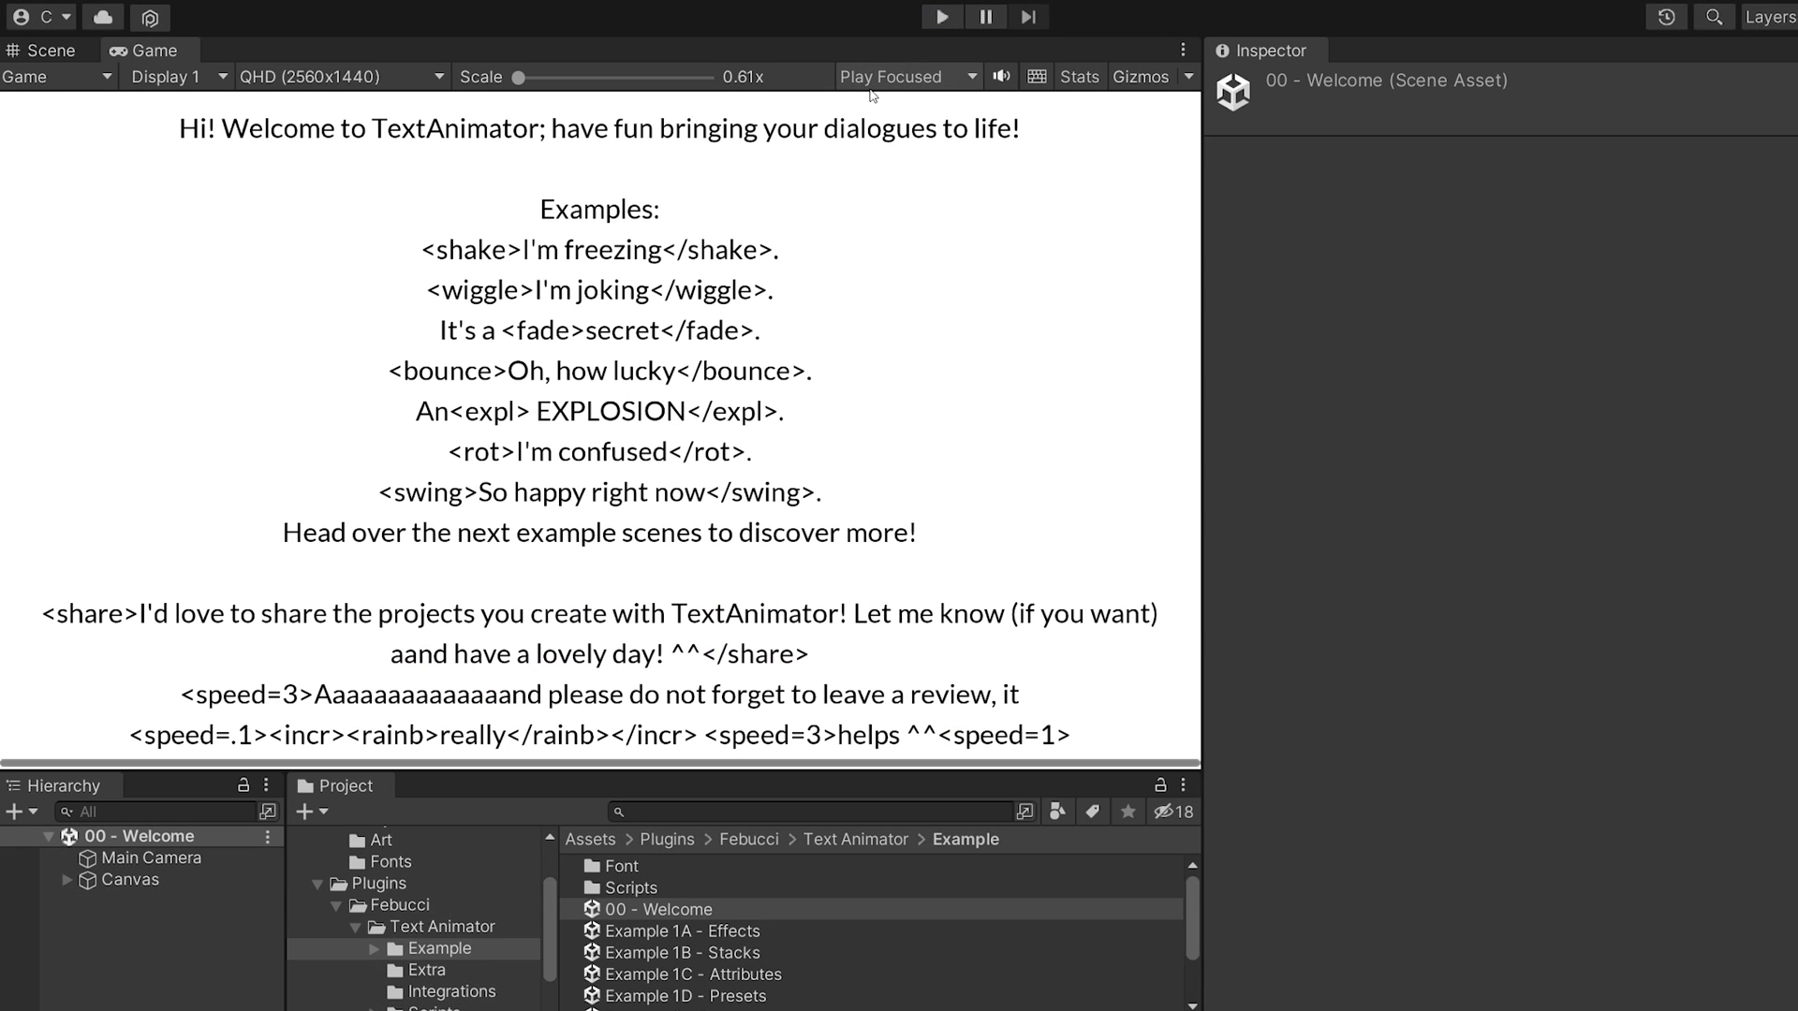
double_click(723, 931)
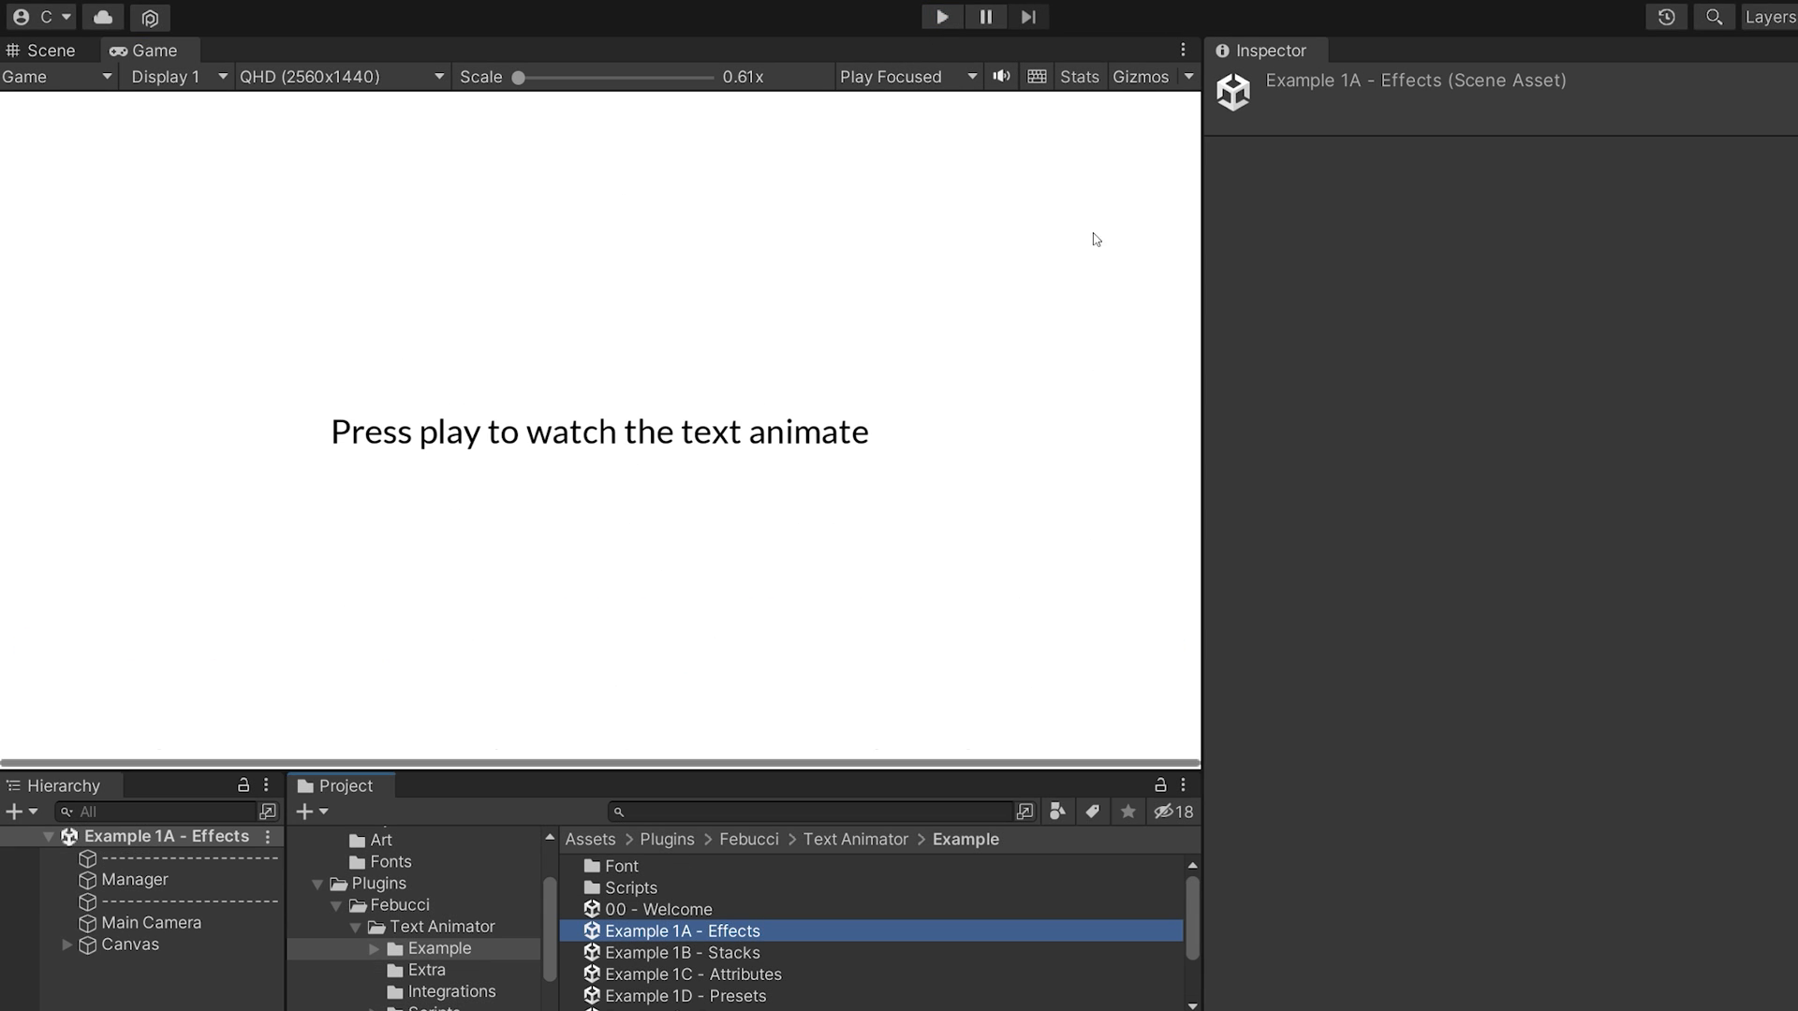
click(942, 17)
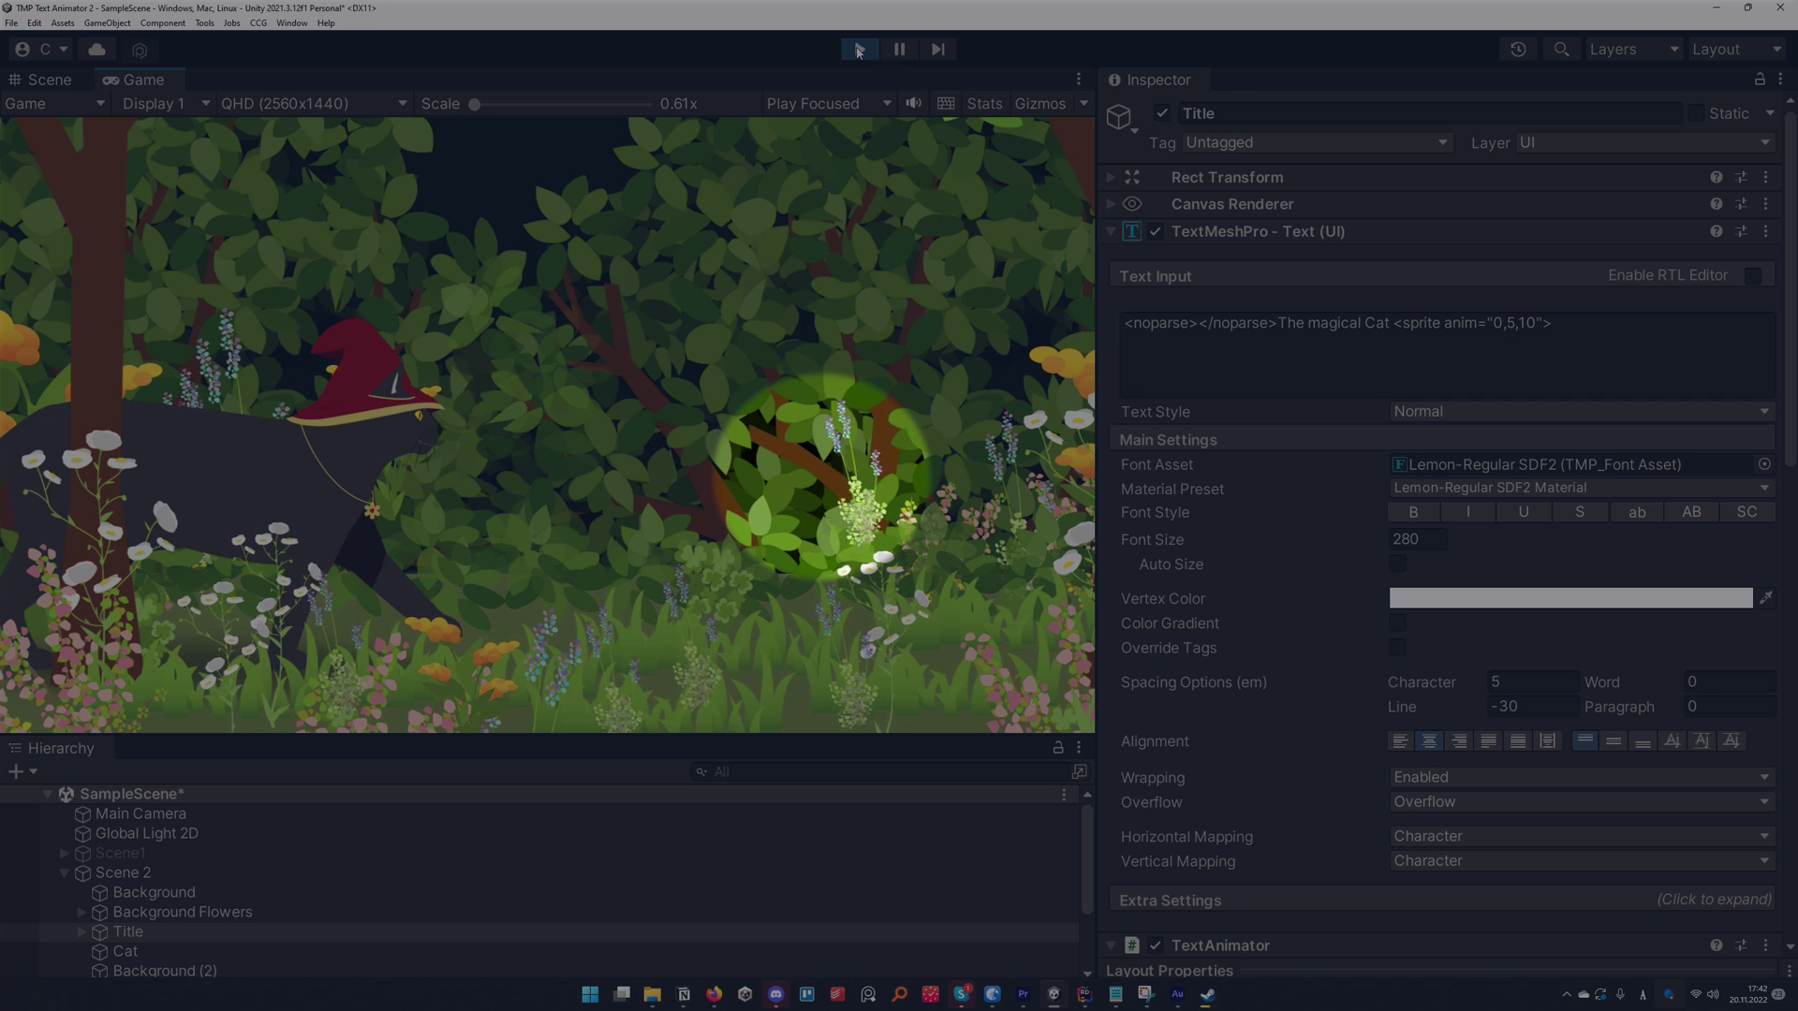
Stop the title's sprite preview and set the Update Mode of its TextAnimator component to Manual.
key(ctrl+p)
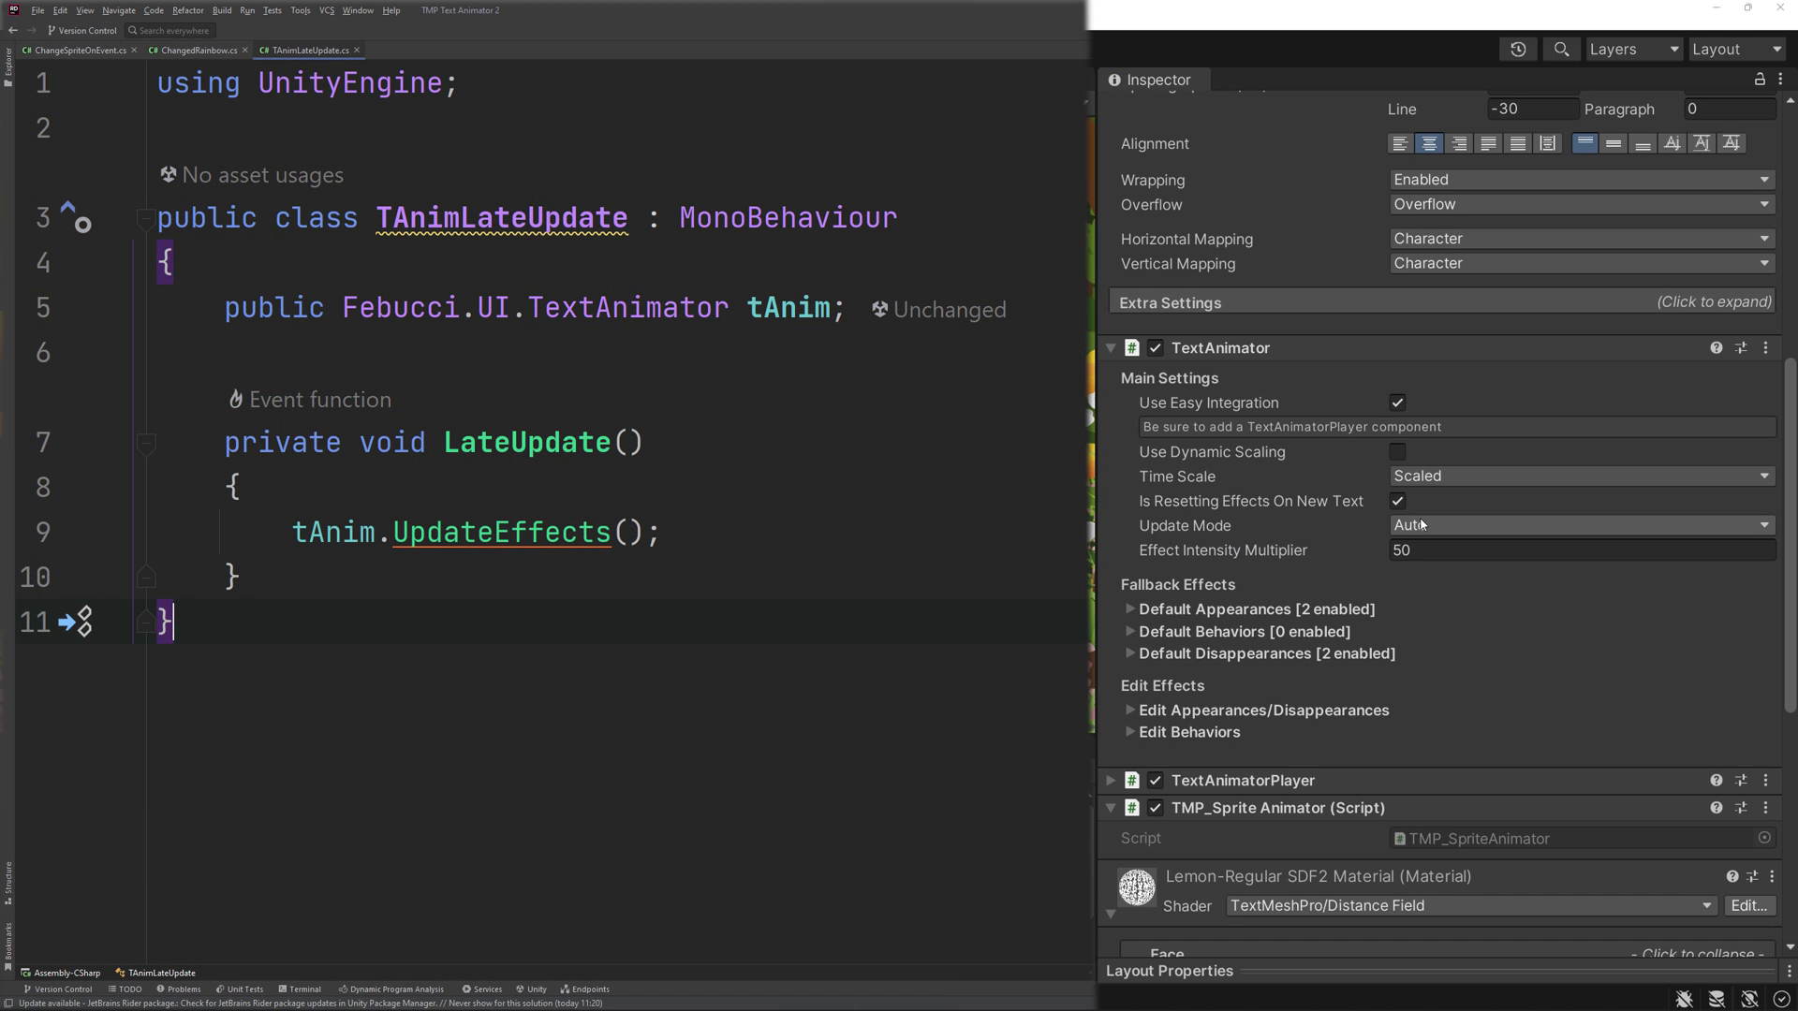
click(1436, 529)
click(1427, 562)
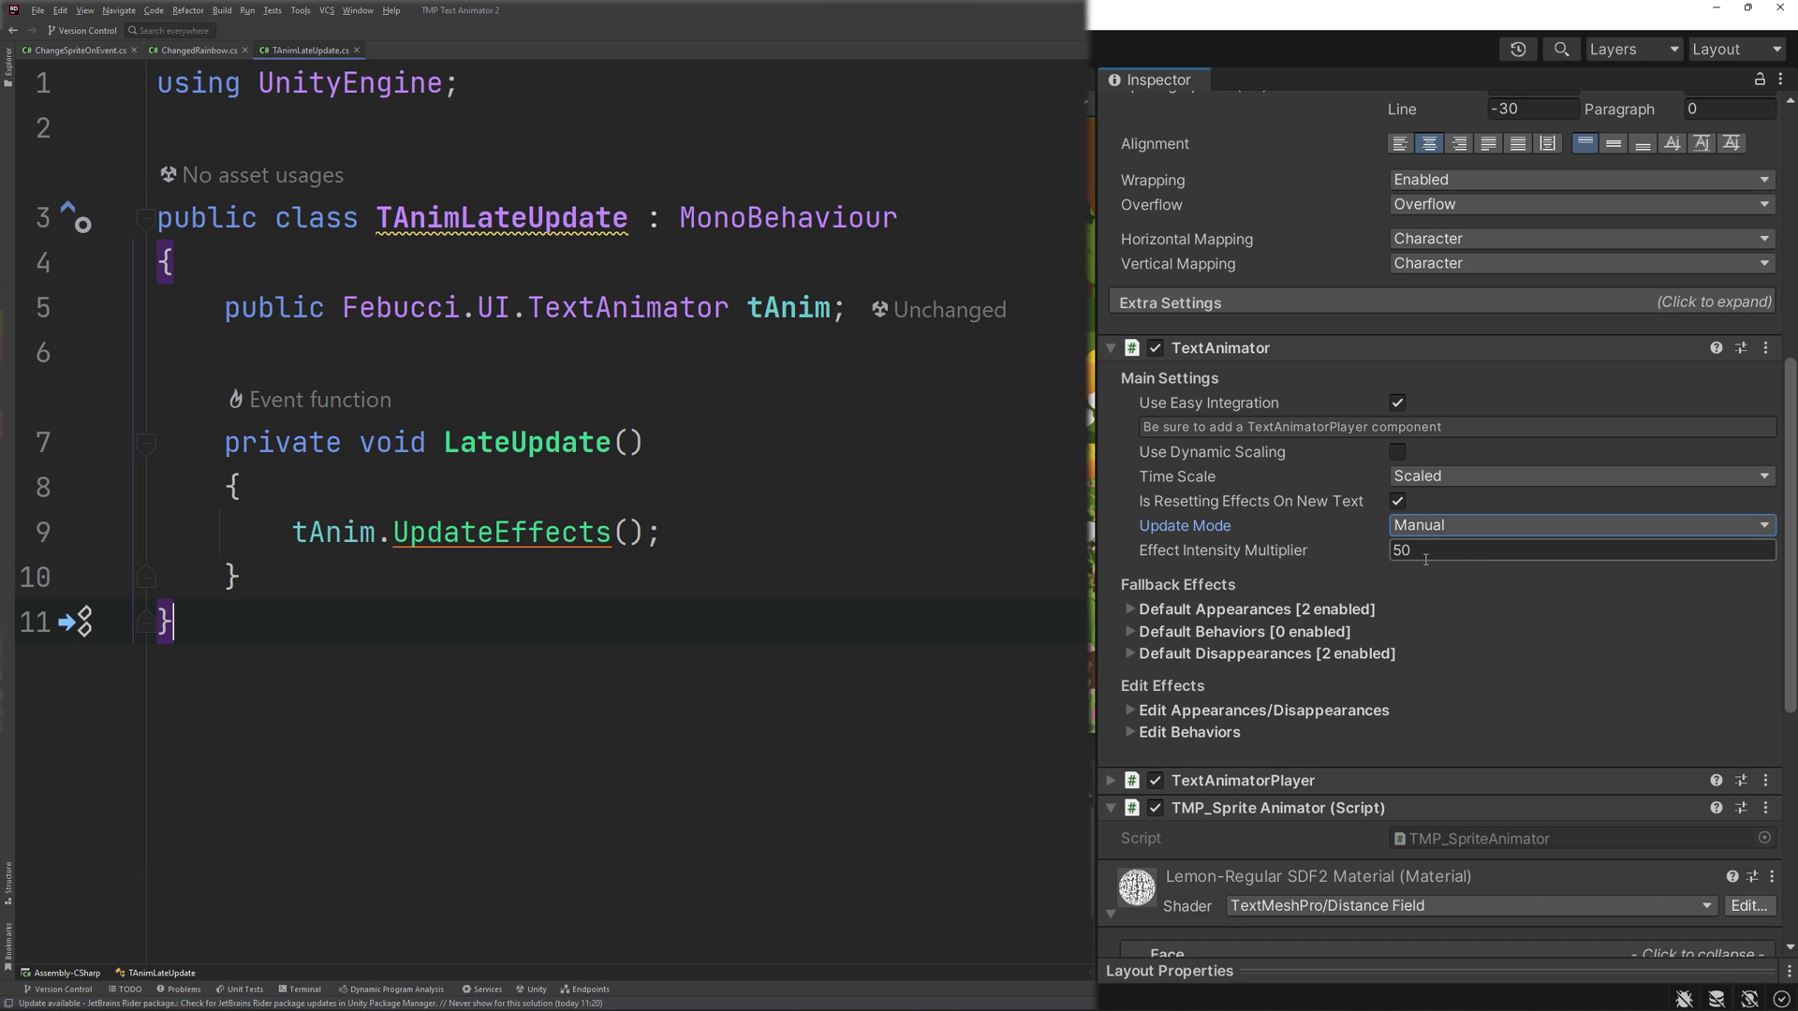
Add the TAnimLateUpdate script to Title, assign Title's TextAnimator to its T Anim field, and play the scene.
key(alt+Tab)
drag(1797, 770, 1218, 770)
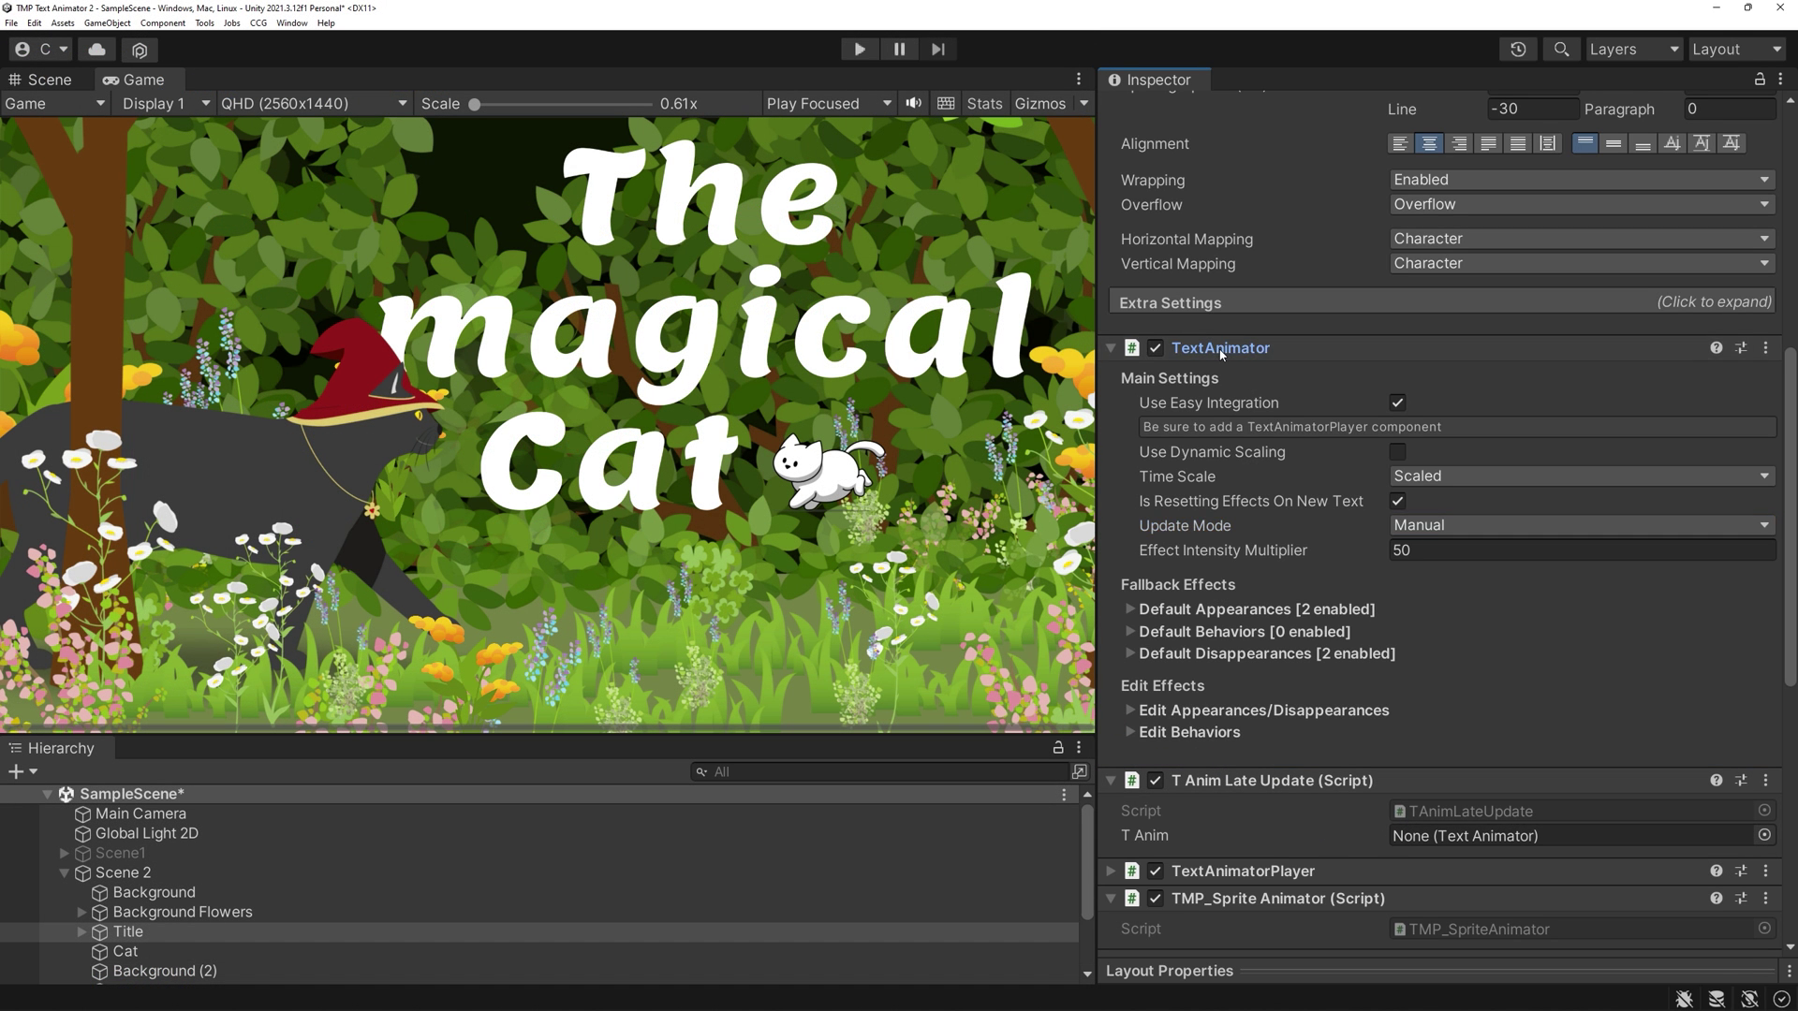
drag(1220, 353, 1493, 845)
key(ctrl+p)
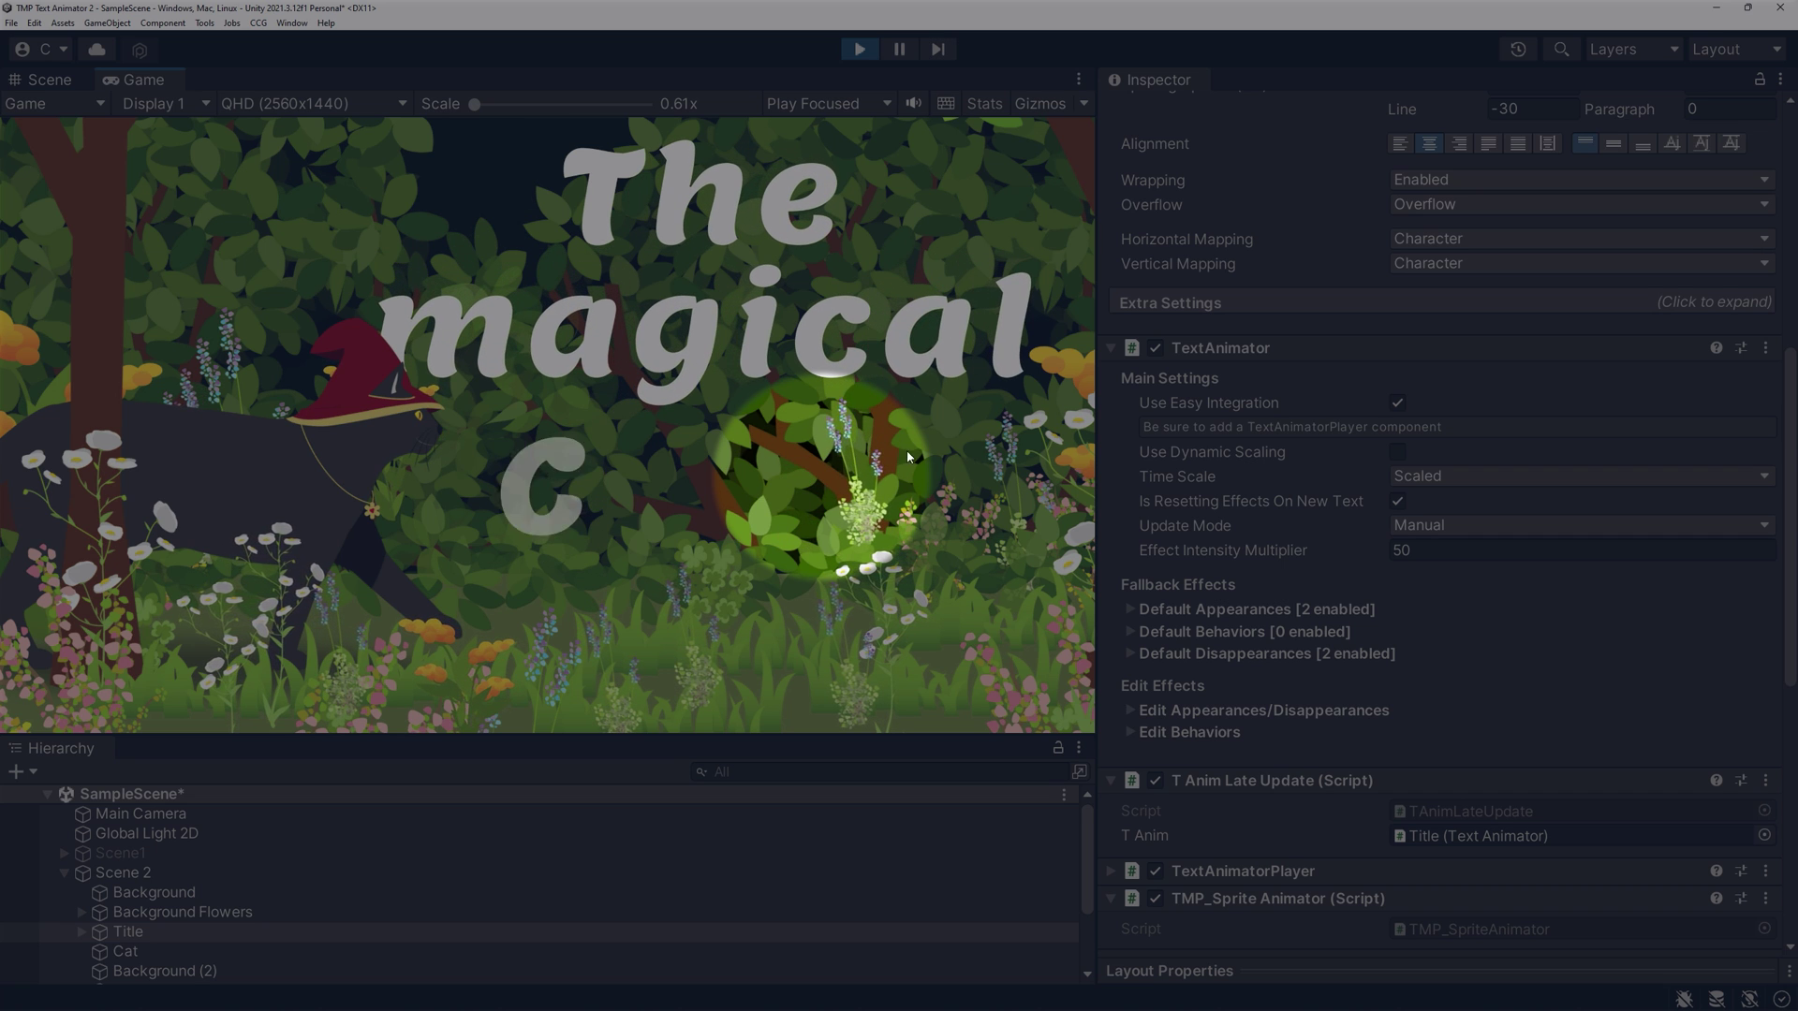
click(971, 600)
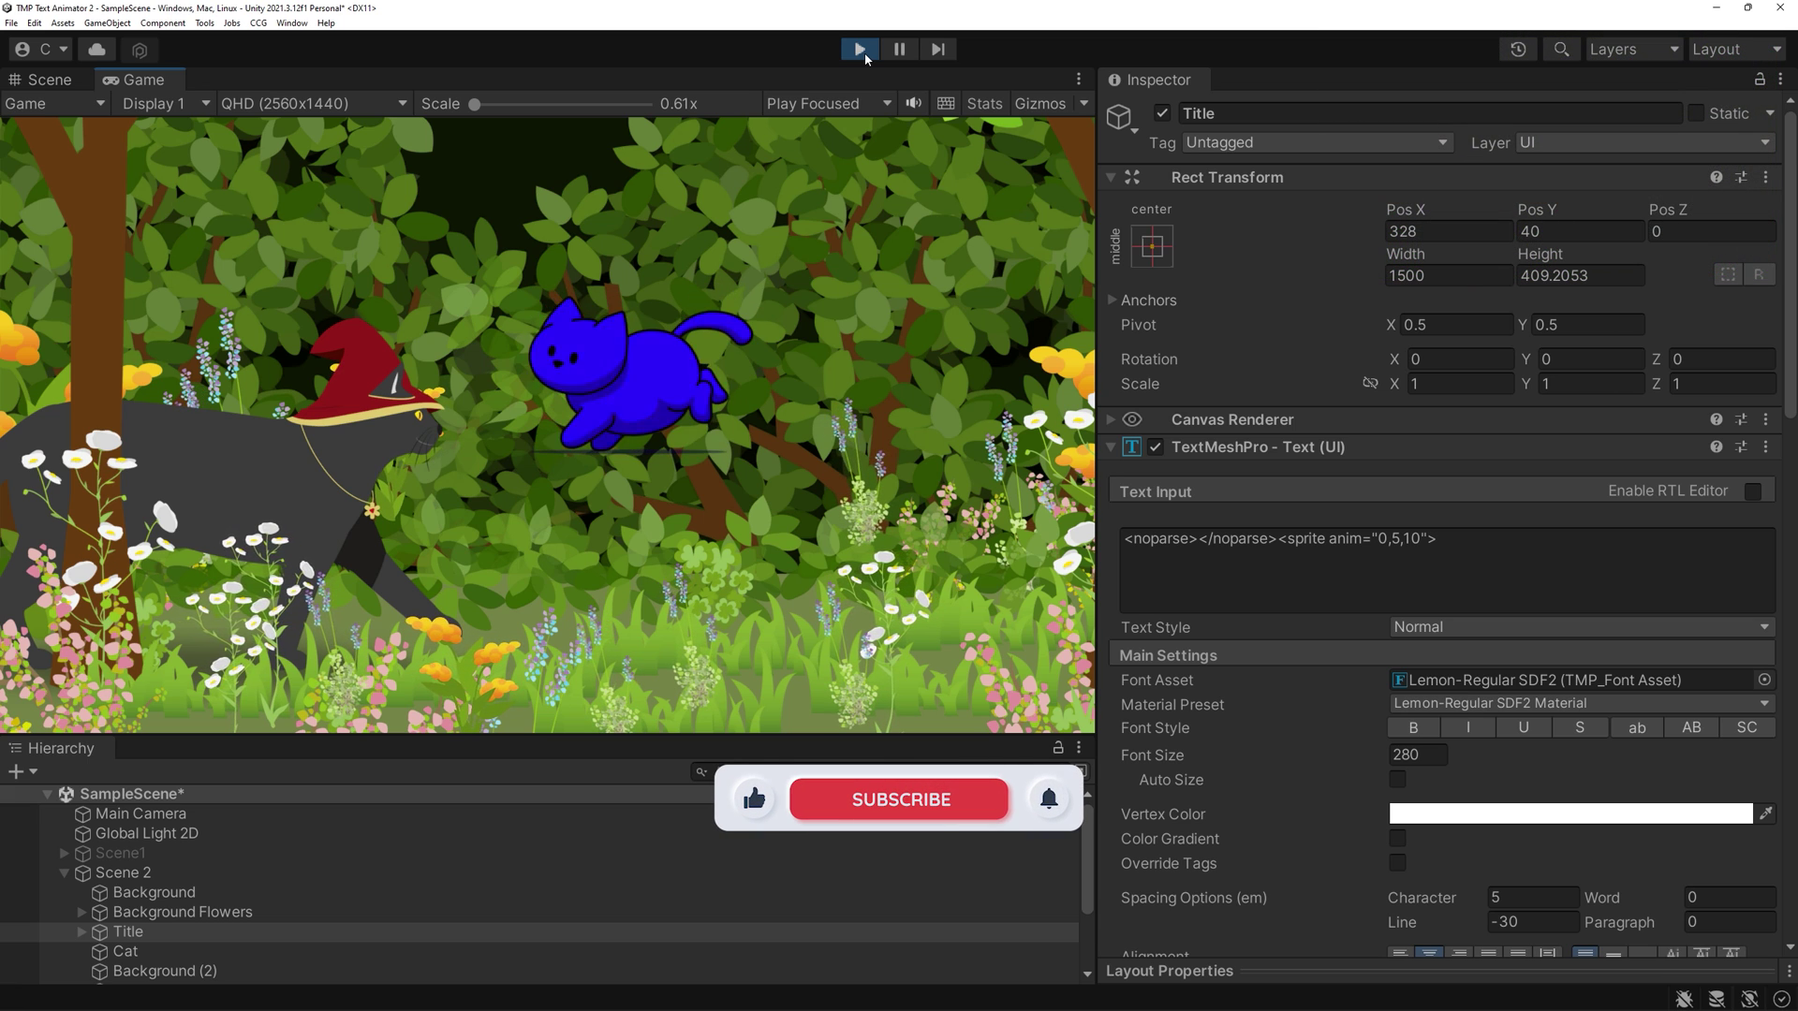
Stop the sprite preview, apply the Lemon-Regular Effect 2 material preset to the title text, and test it in Play mode.
click(860, 49)
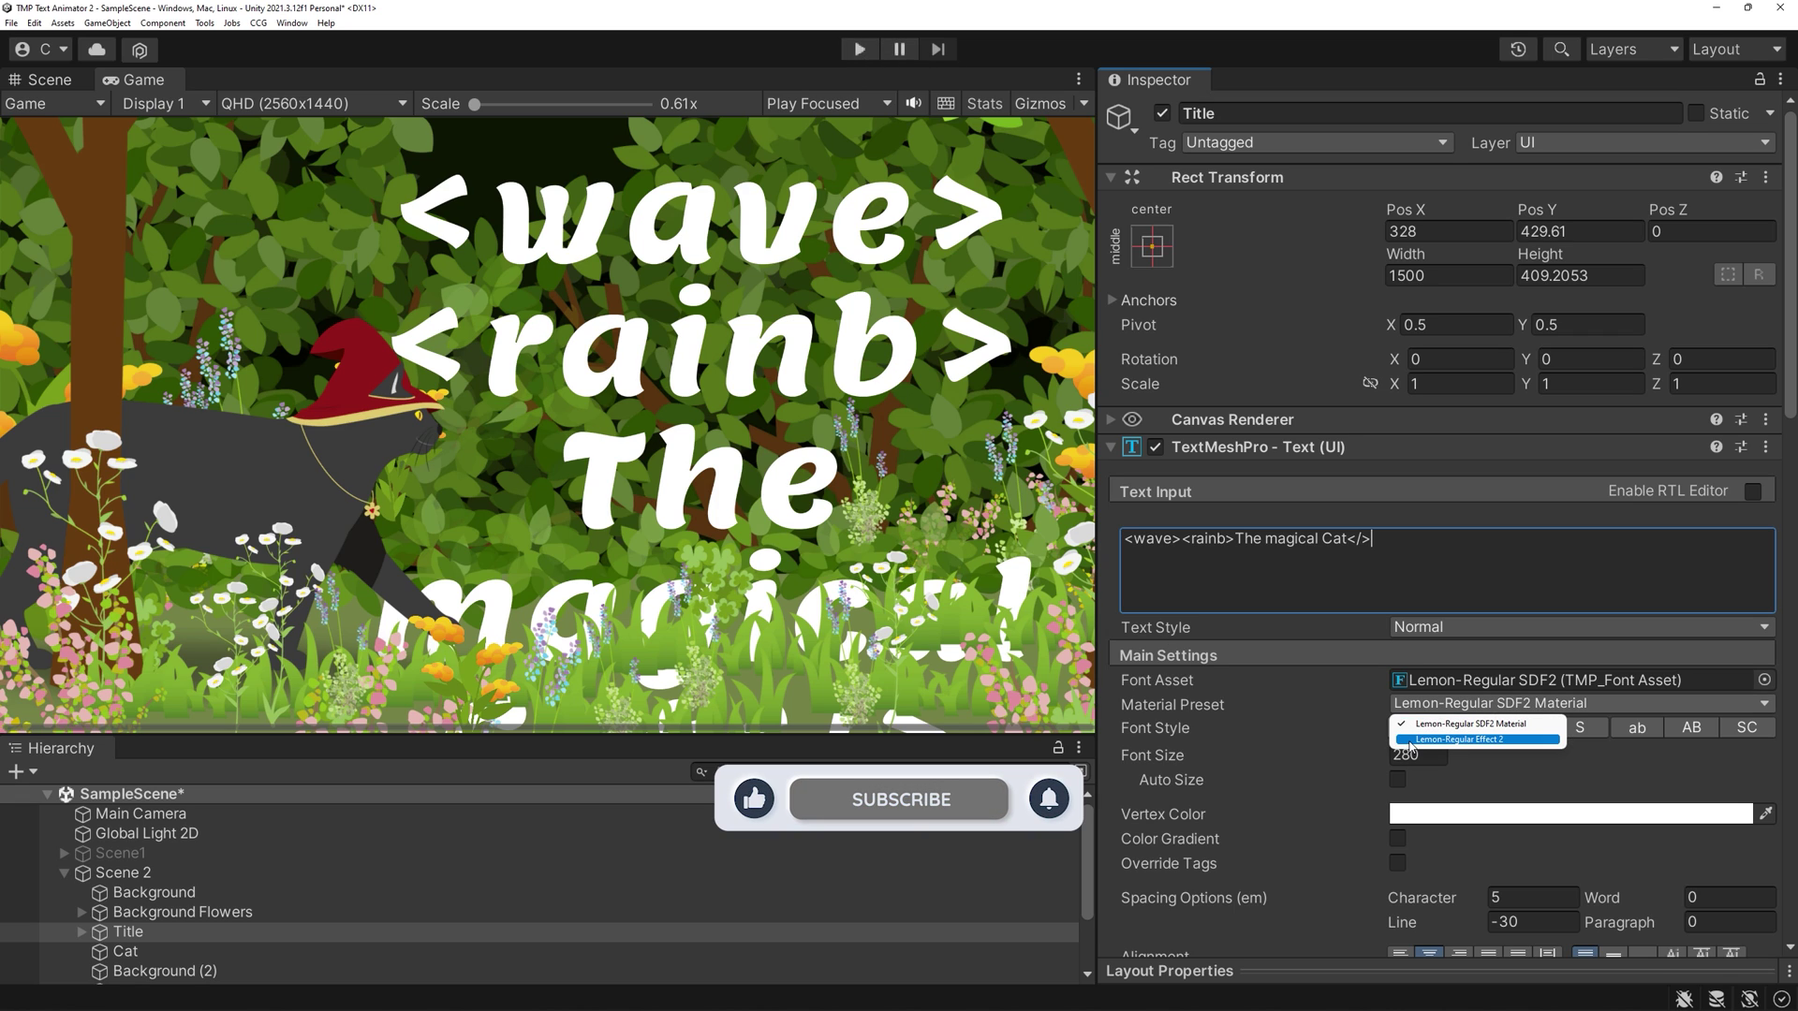
click(1411, 739)
click(860, 50)
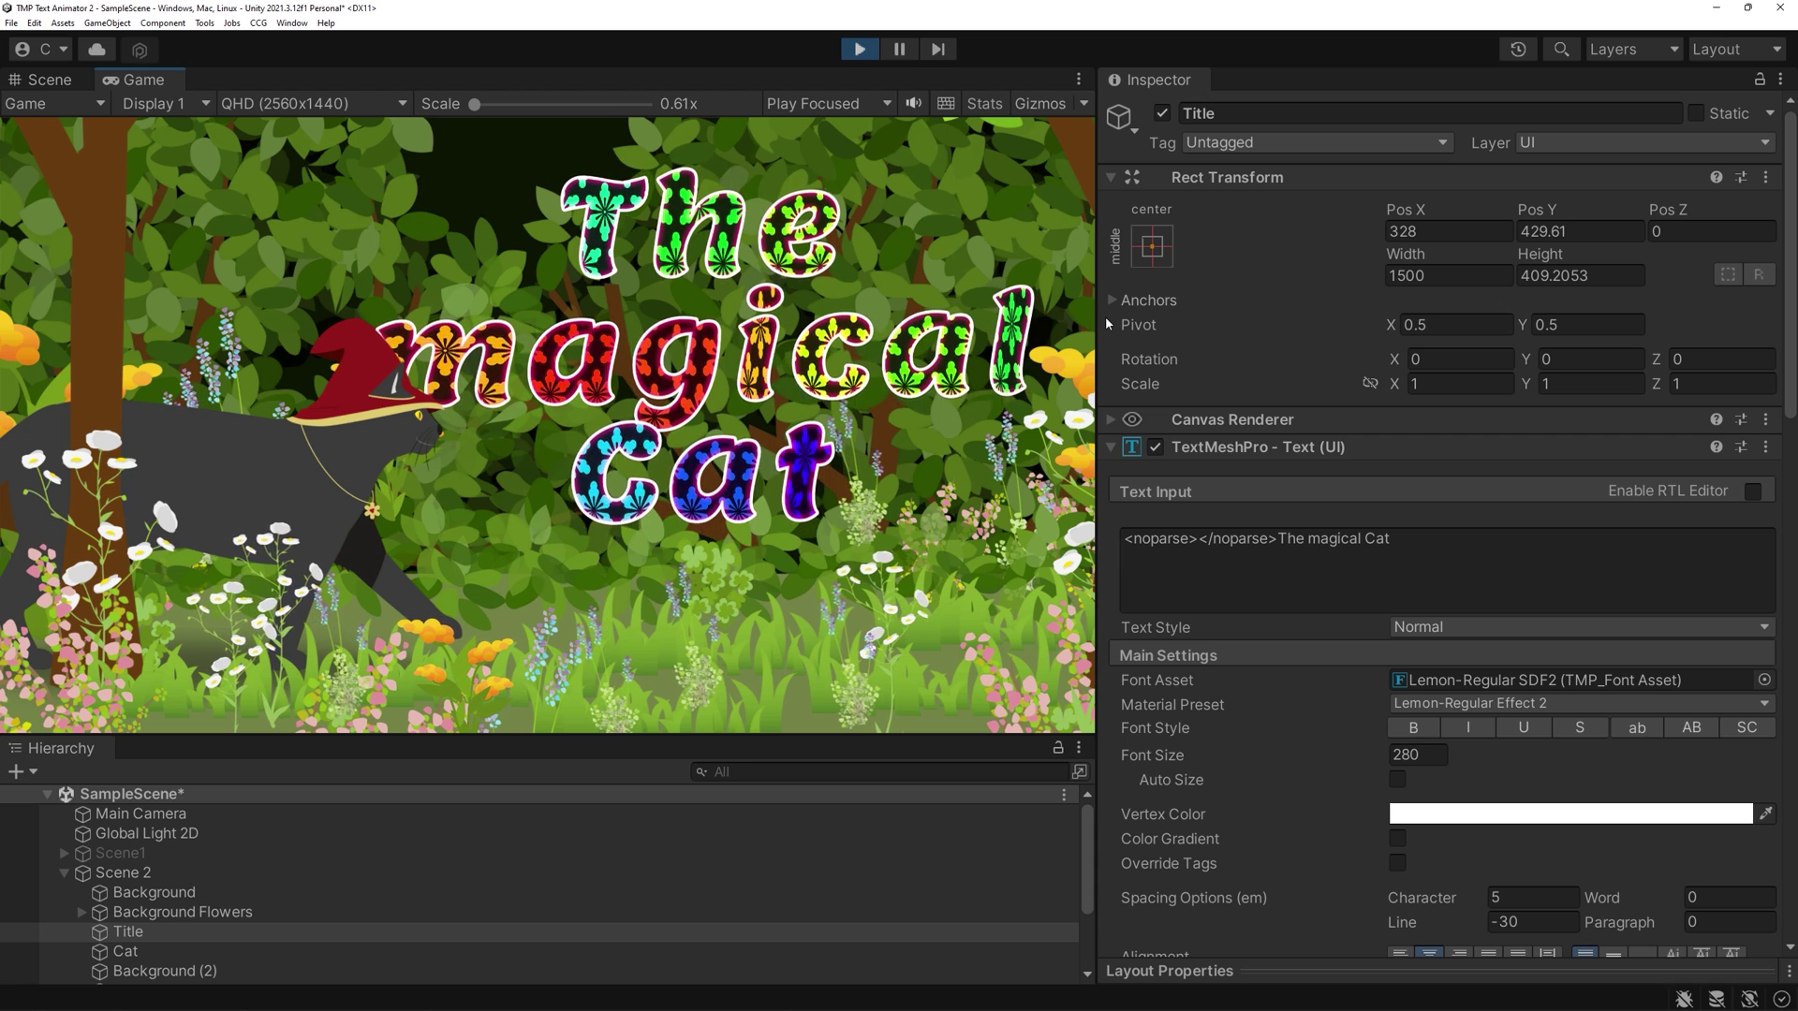
click(861, 51)
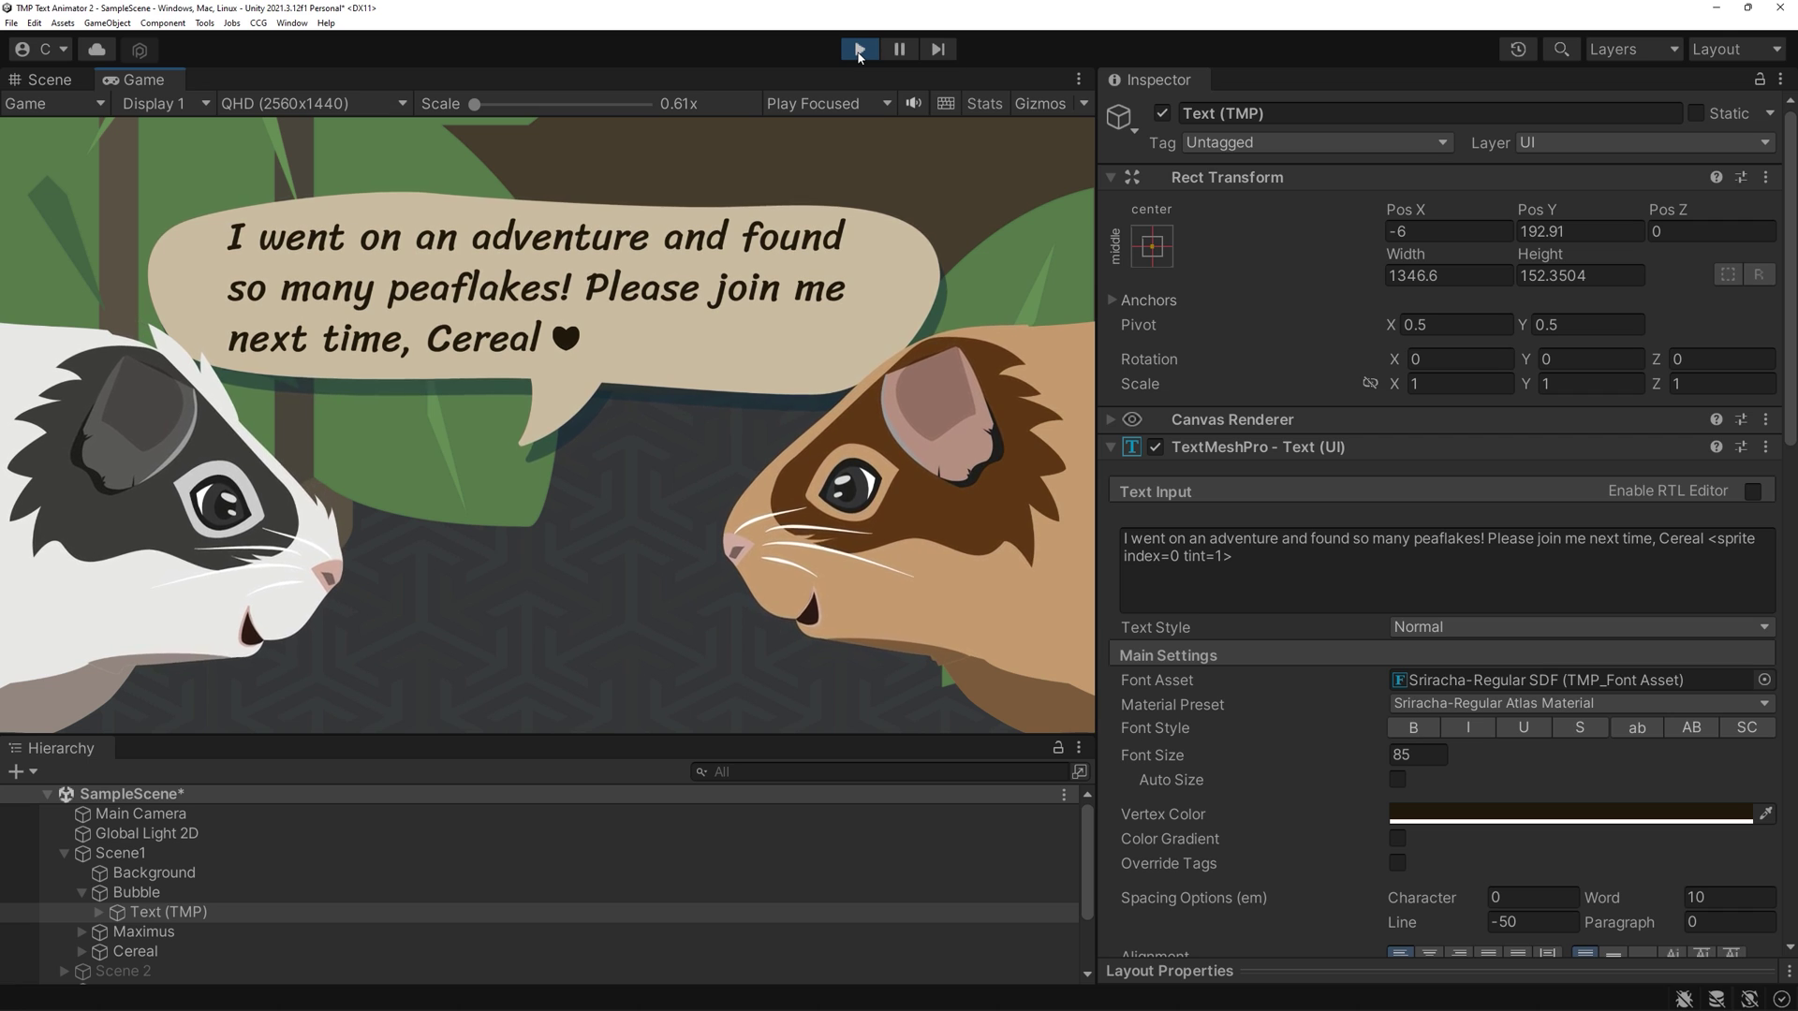
Stop the preview of the plain speech-bubble text and play the version tagged with bounce, waitfor, wiggle, magic and rainb effects.
click(860, 51)
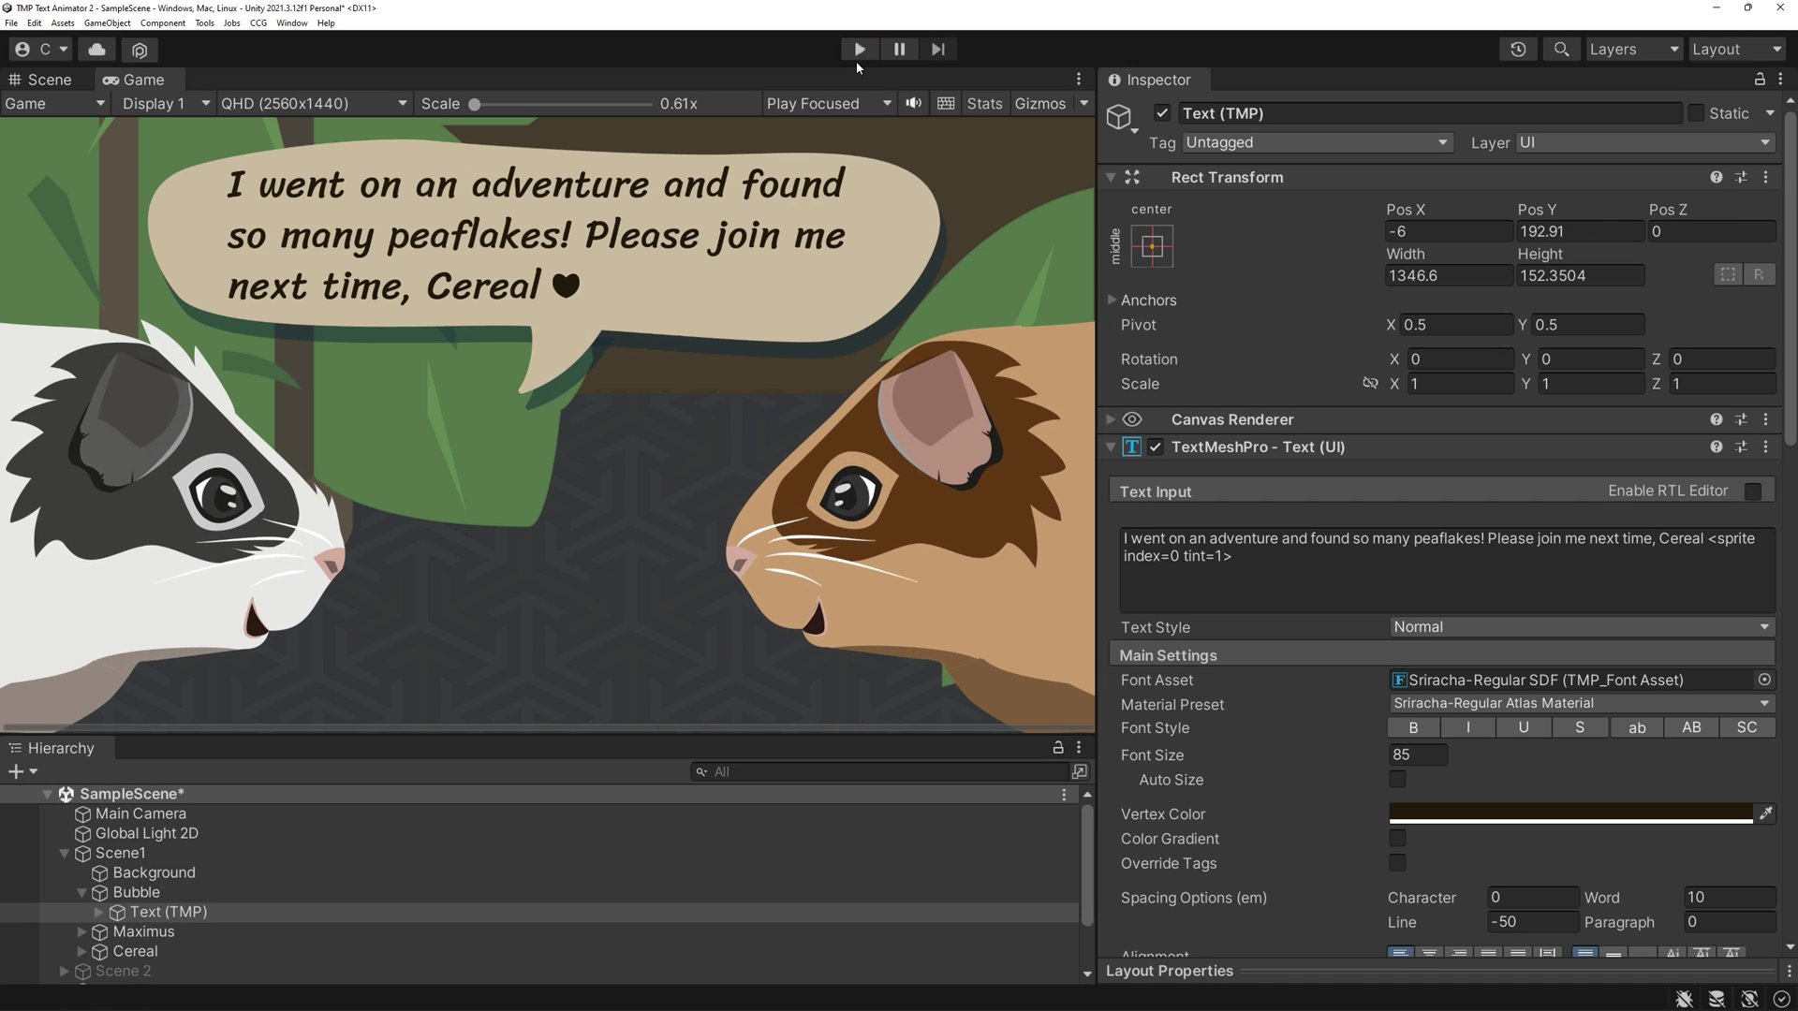
click(860, 51)
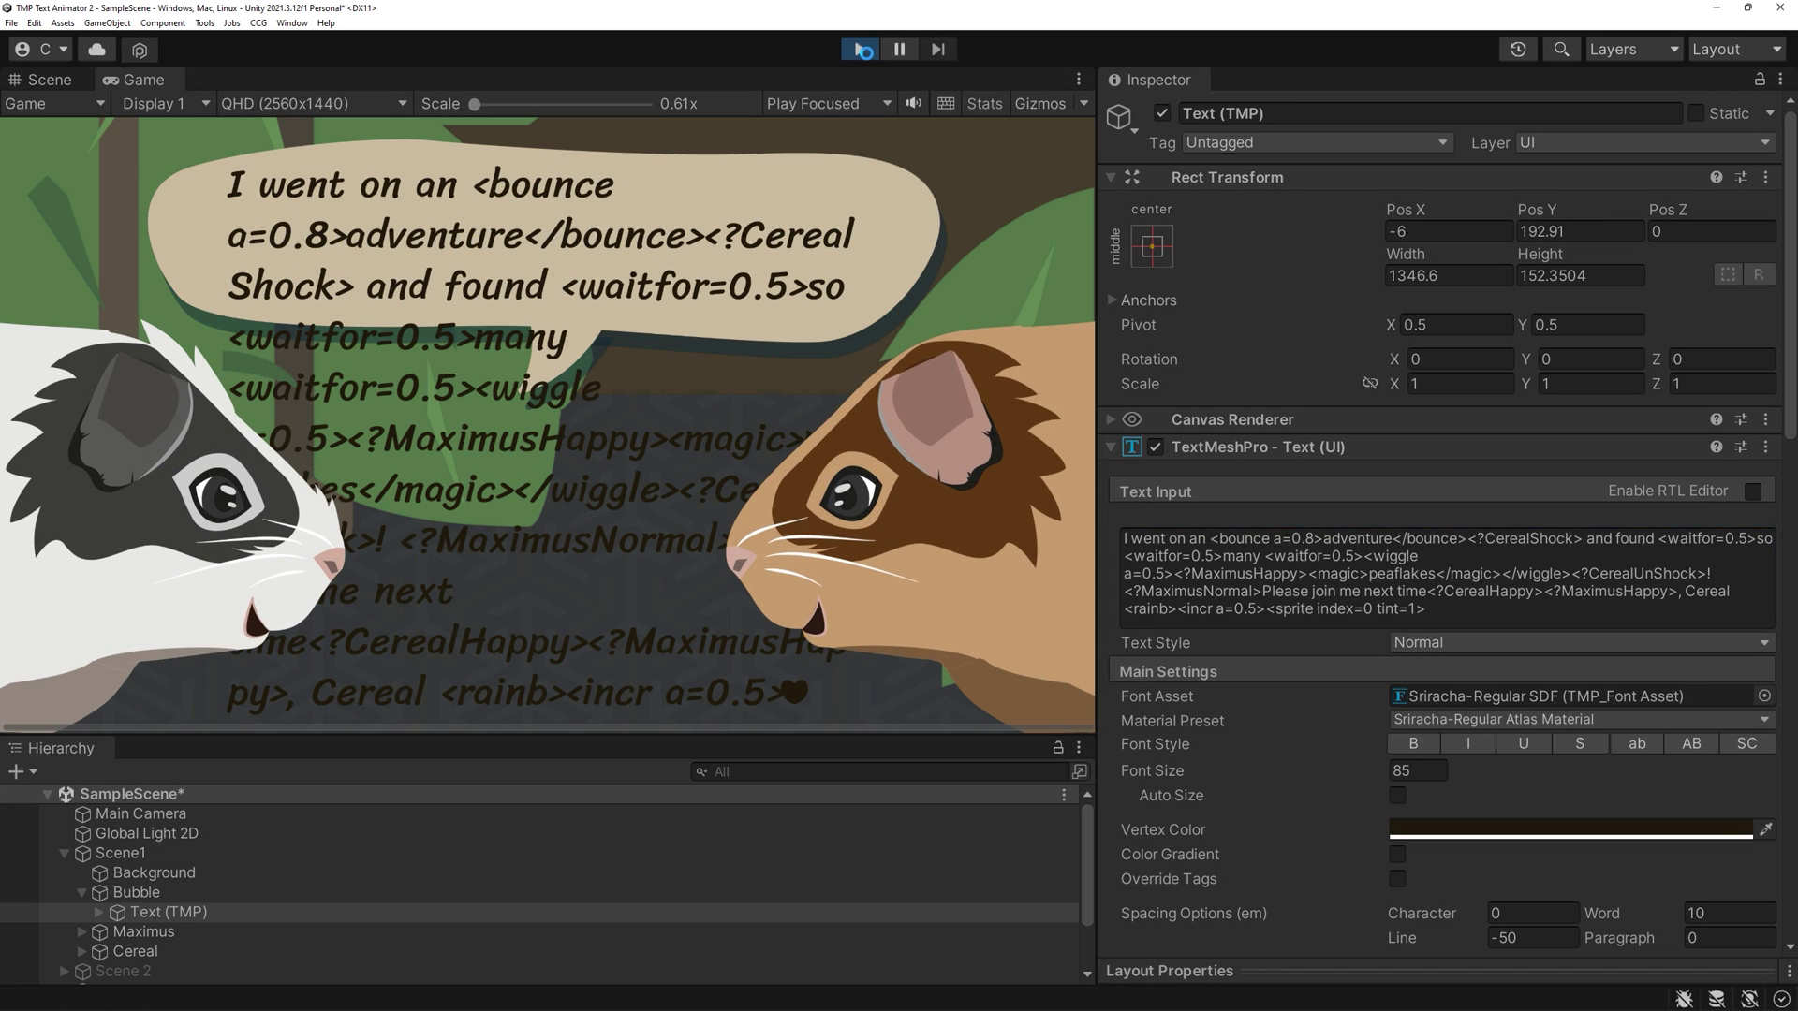